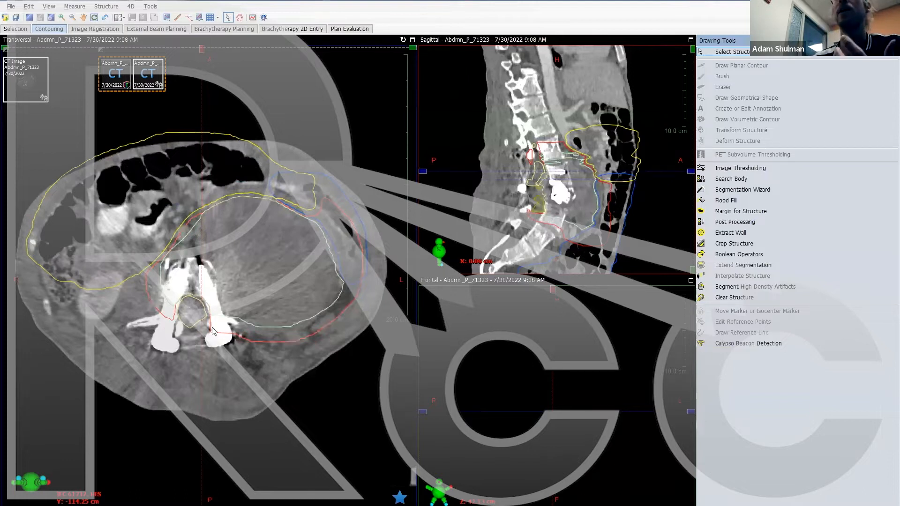
Step: Examine the target and organ contours slice by slice on the transversal CT, from kidney level down to the pelvis
scroll(197, 338, "up", 5)
scroll(212, 331, "up", 1)
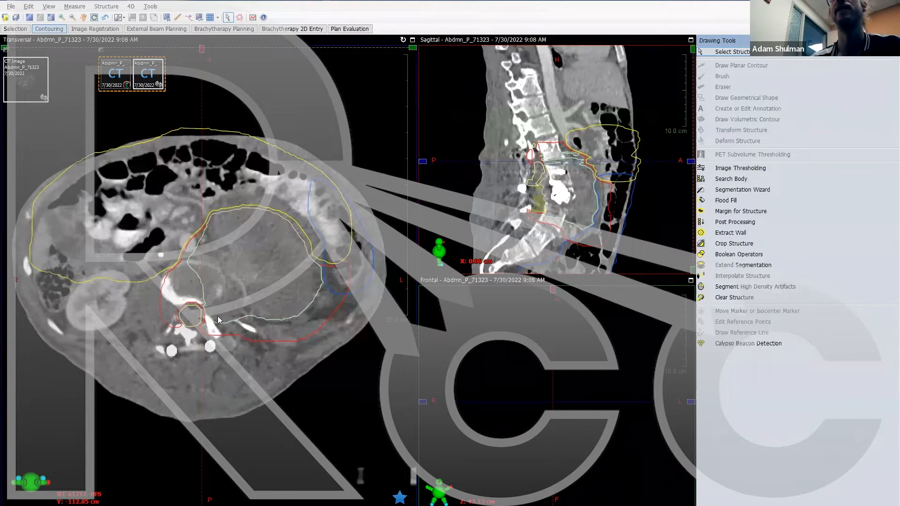
scroll(217, 315, "up", 6)
scroll(218, 321, "up", 7)
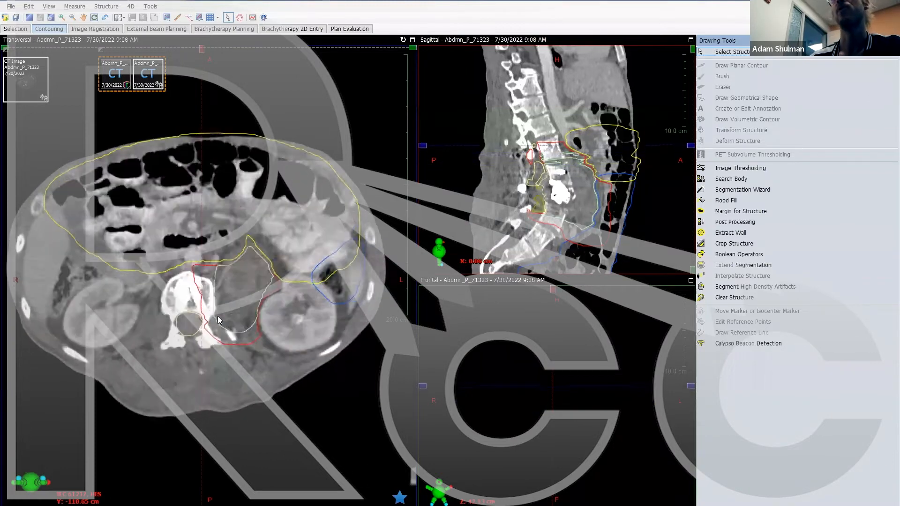
scroll(218, 316, "down", 20)
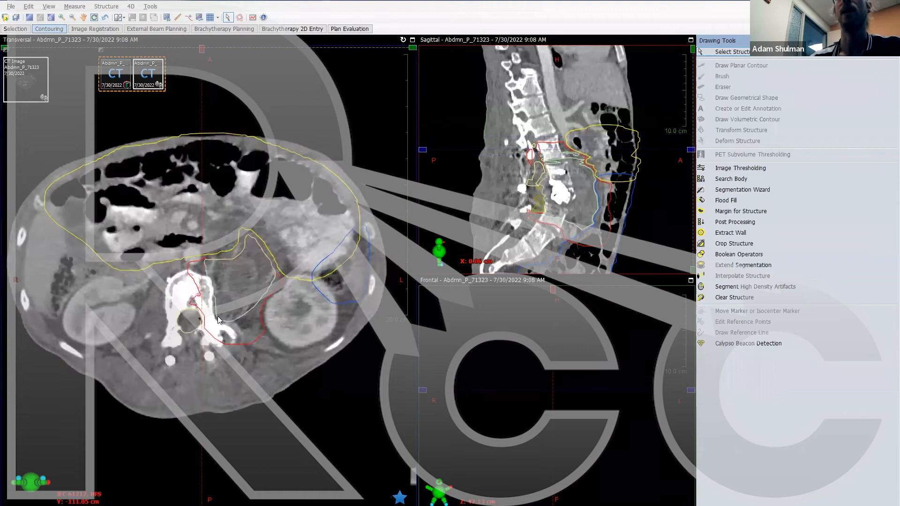
scroll(219, 320, "down", 10)
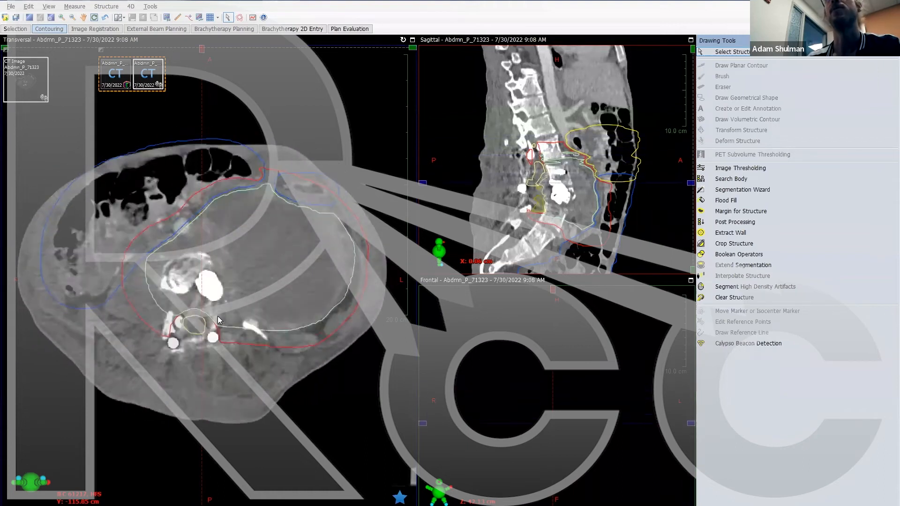
scroll(220, 320, "down", 20)
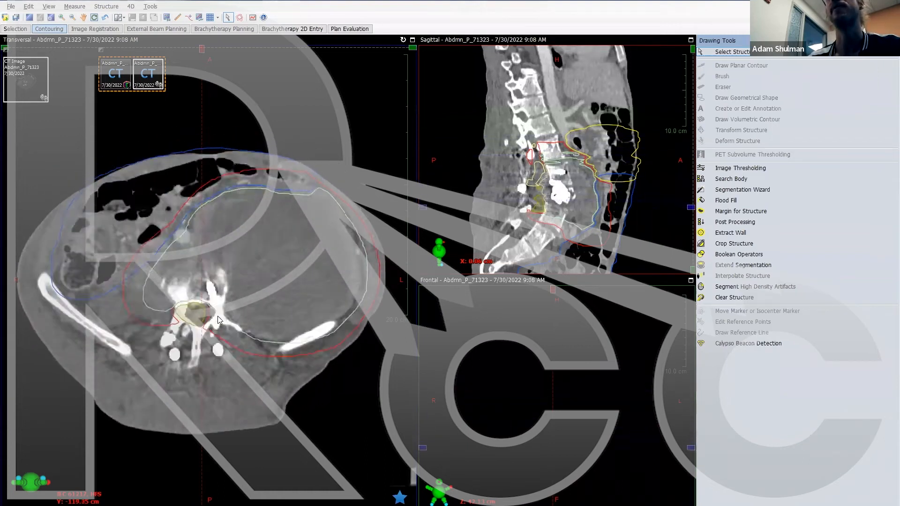
scroll(220, 320, "up", 18)
scroll(218, 319, "up", 4)
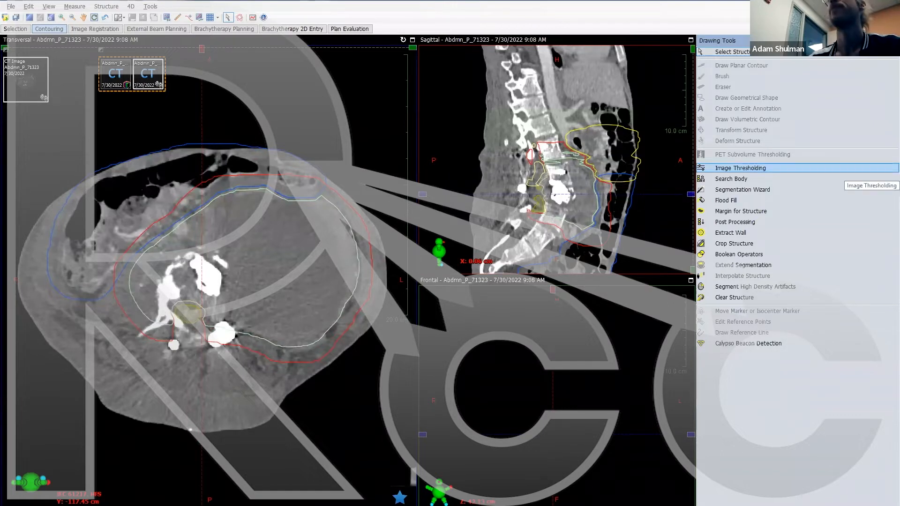
Step: Switch to the Dose Constraints image in Windows Photo Viewer, review the organ dose limits, and minimize it
key("alt+Tab")
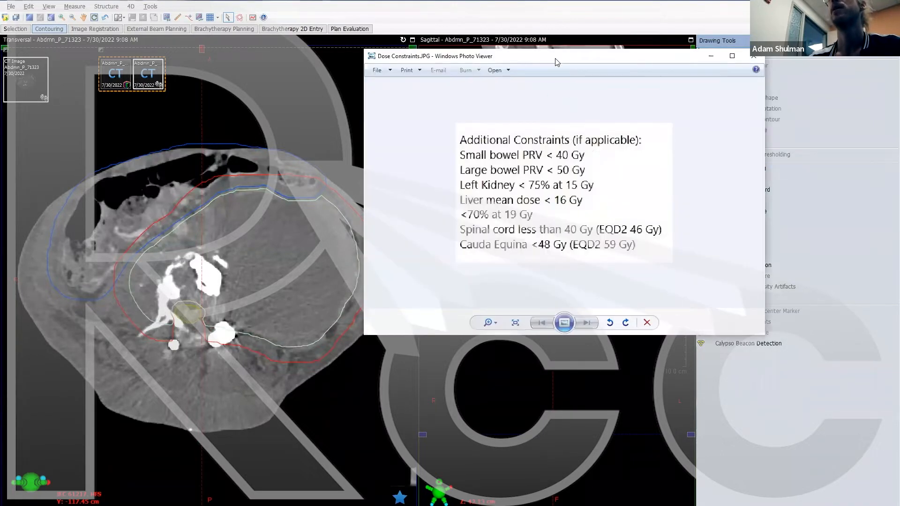
left_click_drag(556, 62, 613, 101)
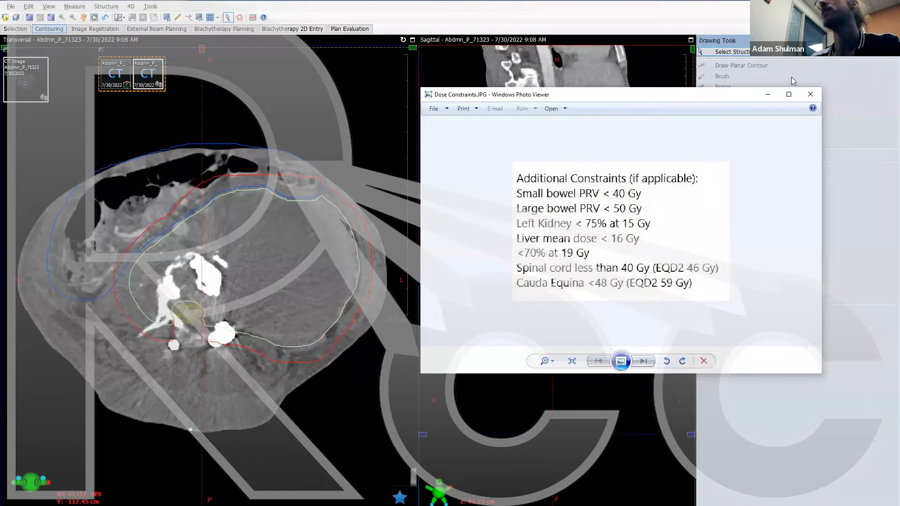
left_click(768, 95)
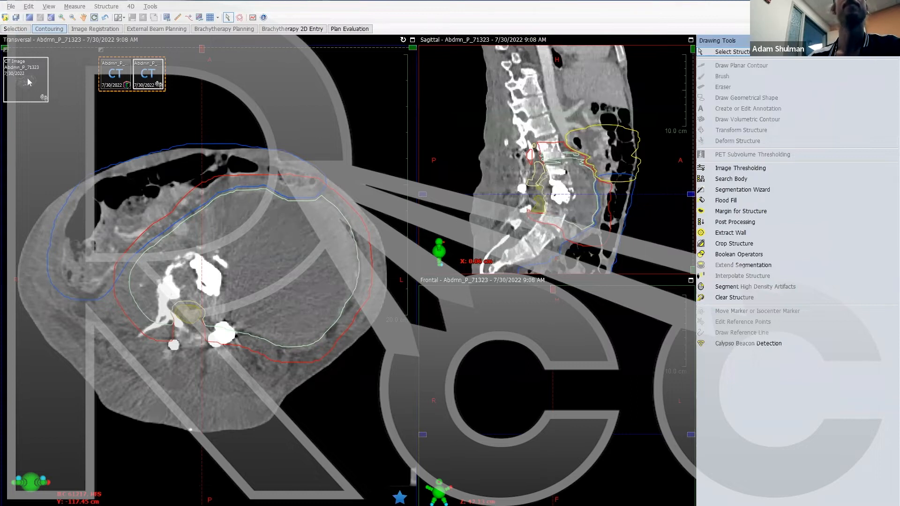
Step: Hide the PTV_4500 contour and make PTV_6000 the active structure
mouse_move(26, 79)
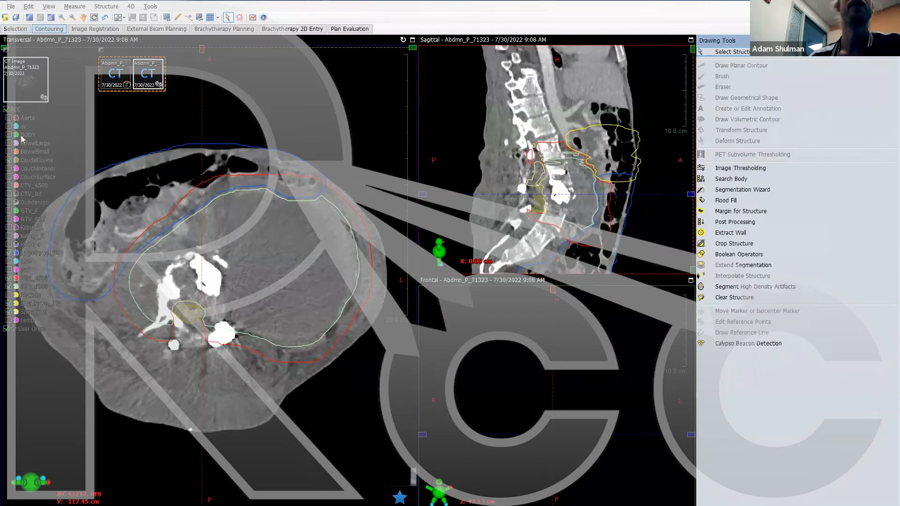
left_click(33, 280)
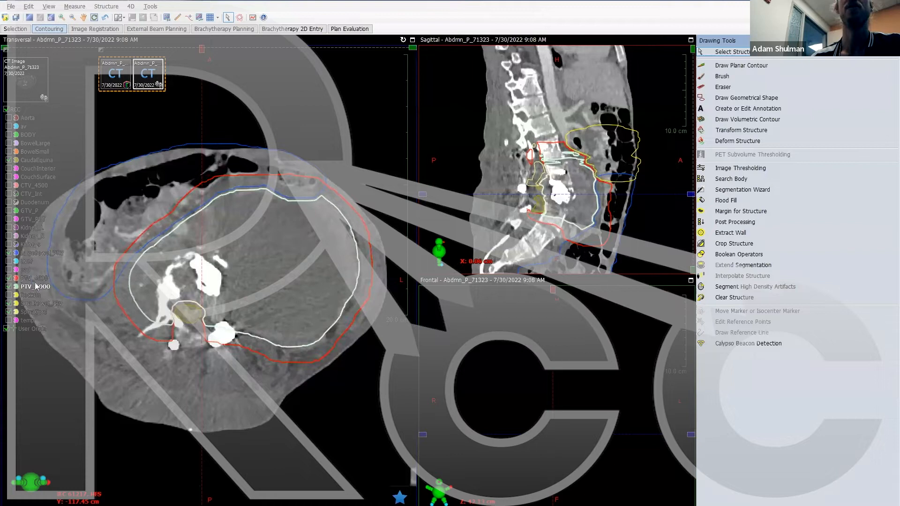
left_click(36, 286)
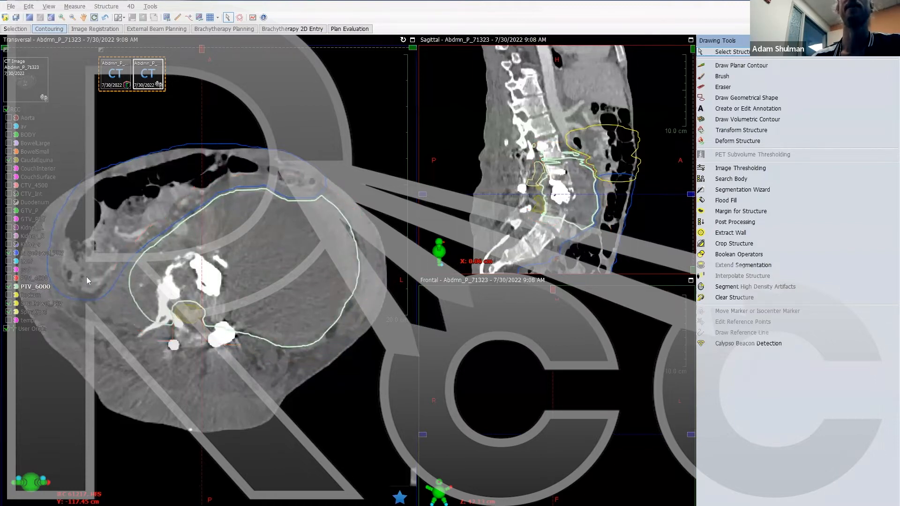
scroll(231, 234, "down", 4)
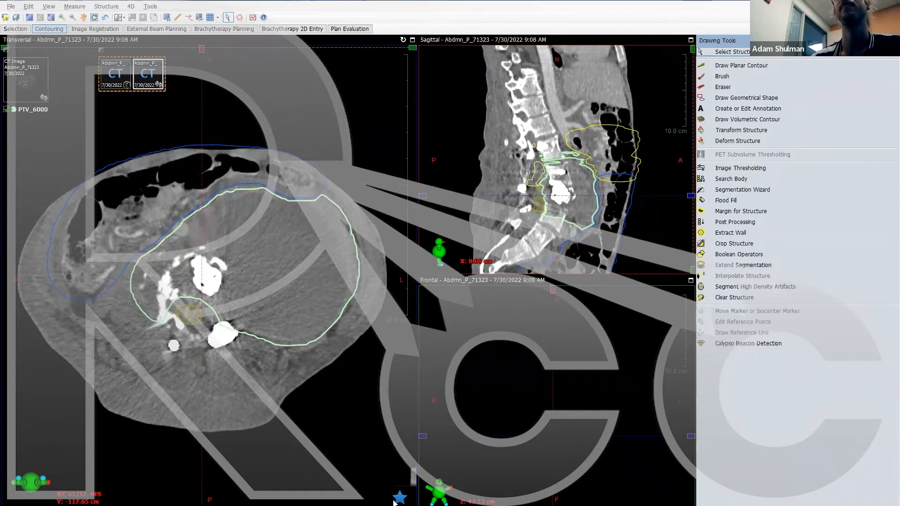
Step: Switch to Calculator and divide the 50 Gy large bowel limit by 60
left_click(442, 497)
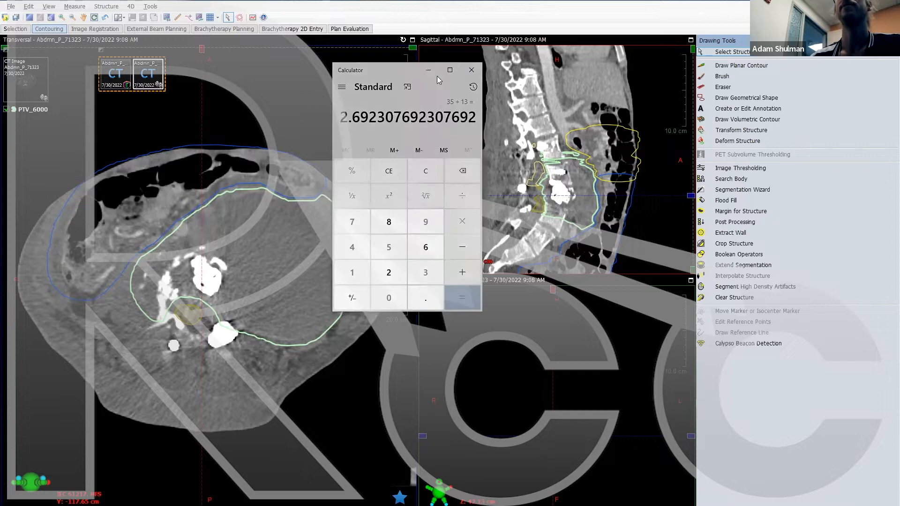
left_click_drag(400, 73, 507, 71)
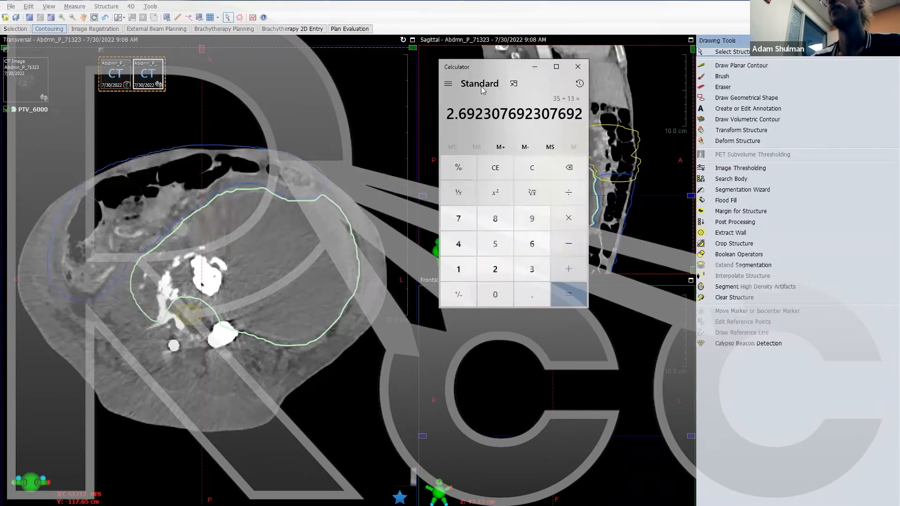
type("50")
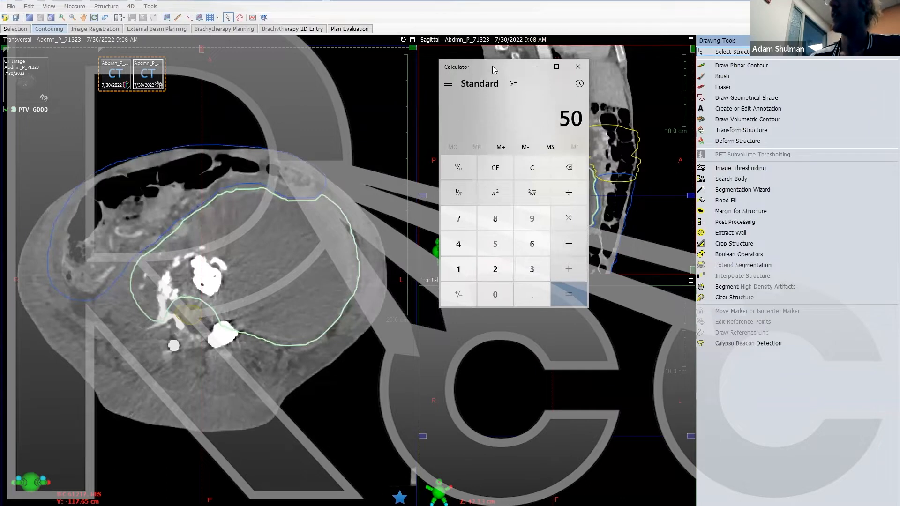
type("/60")
key("Return")
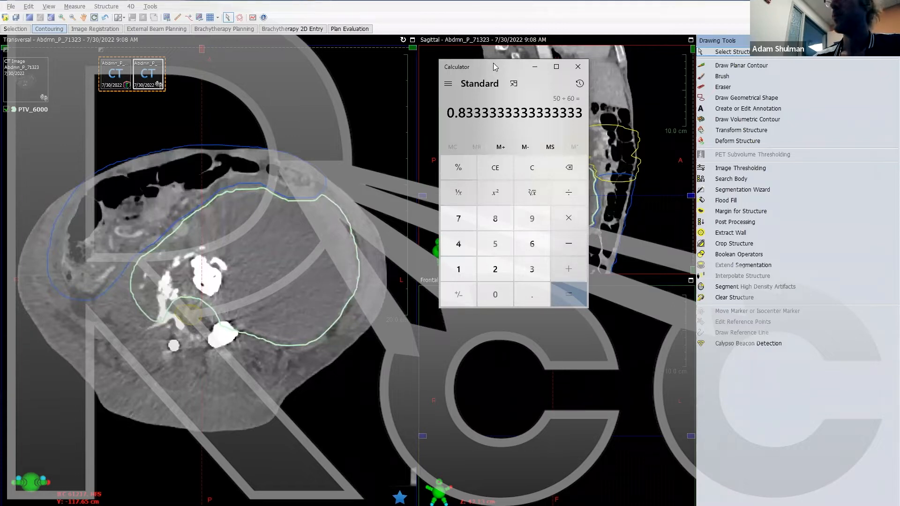
Step: Calculate the required percentage dose falloff by subtracting 0.833 from 1 and multiplying by 100
type("1-0.83")
type("33")
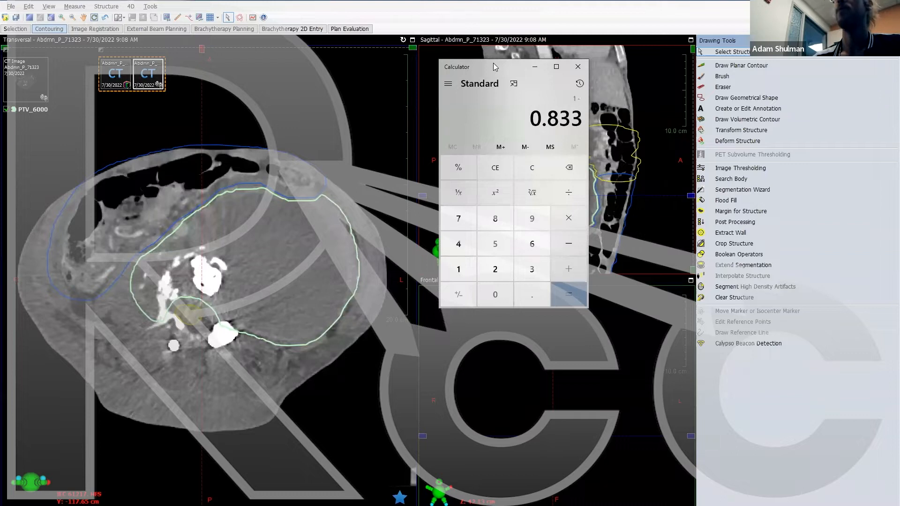
key("Return")
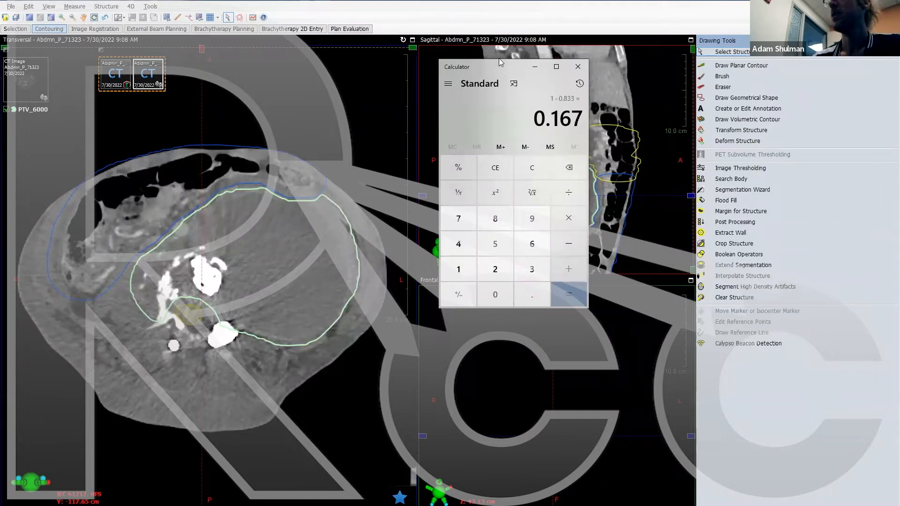
type("*100")
key("Return")
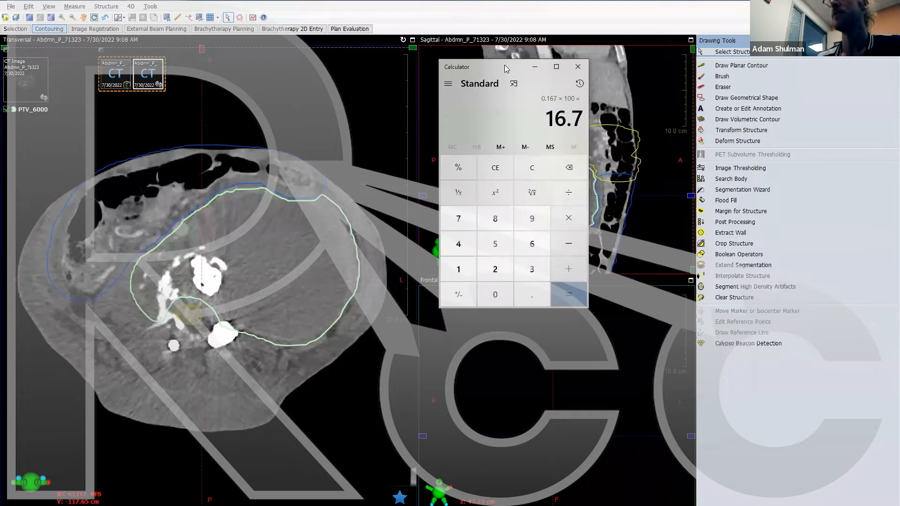
Step: Divide the calculated percentage falloff by 5 to obtain the margin in millimetres
key("slash")
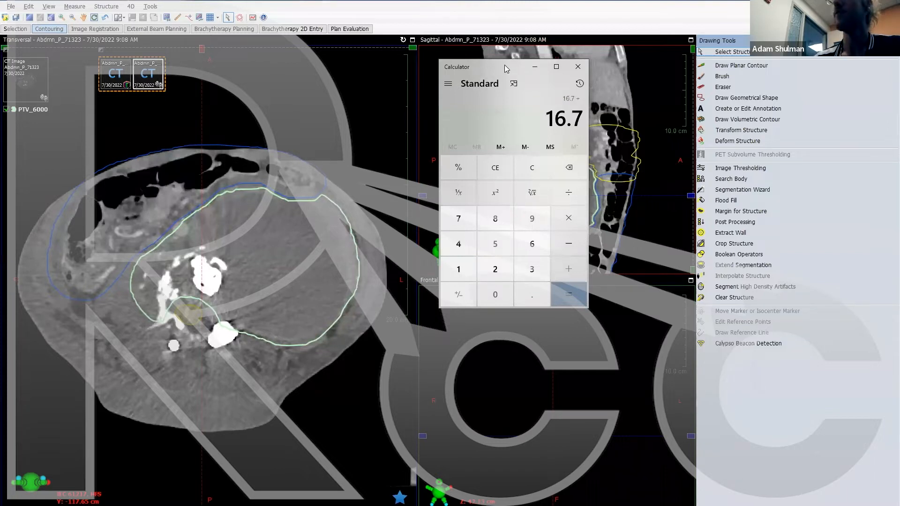
type("5")
key("Return")
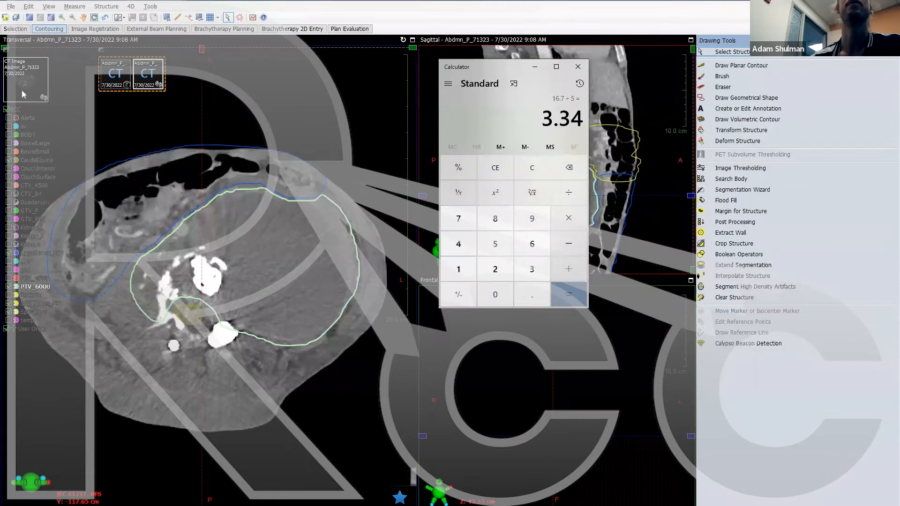
left_click(106, 6)
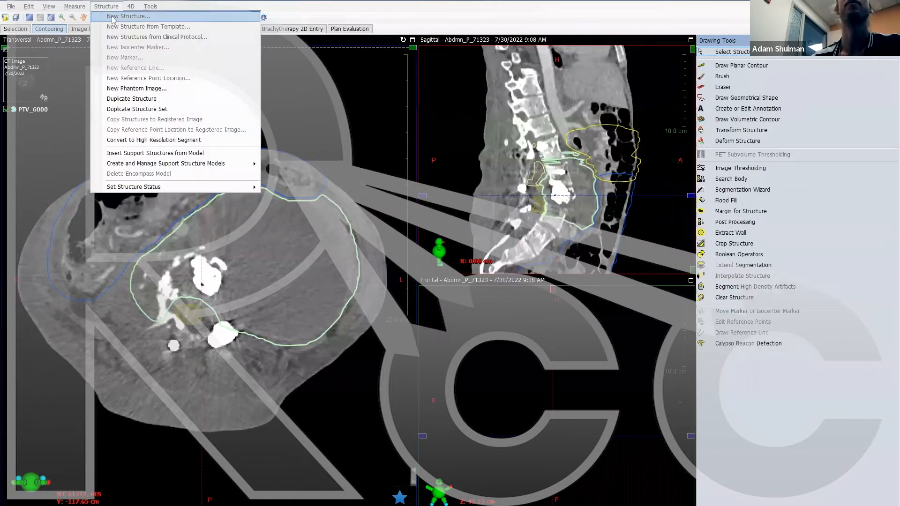
left_click(113, 17)
type("t")
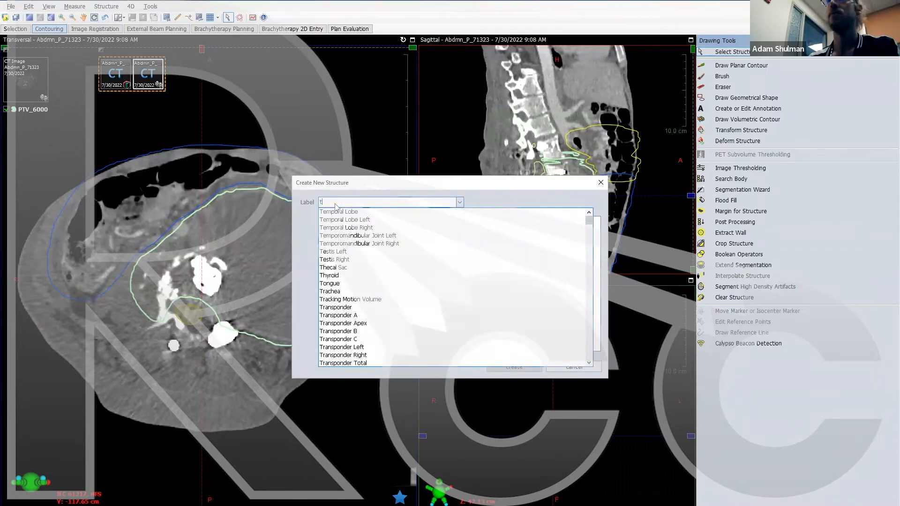
key("BackSpace")
left_click(560, 177)
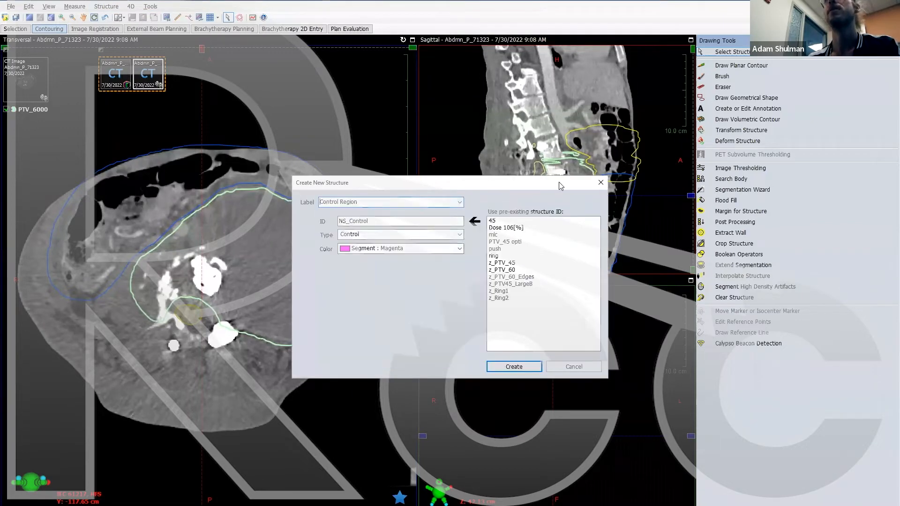
left_click(572, 367)
Step: Select the temp structure and set PTV_6000 as the structure to trim with Crop Structure
left_click(27, 321)
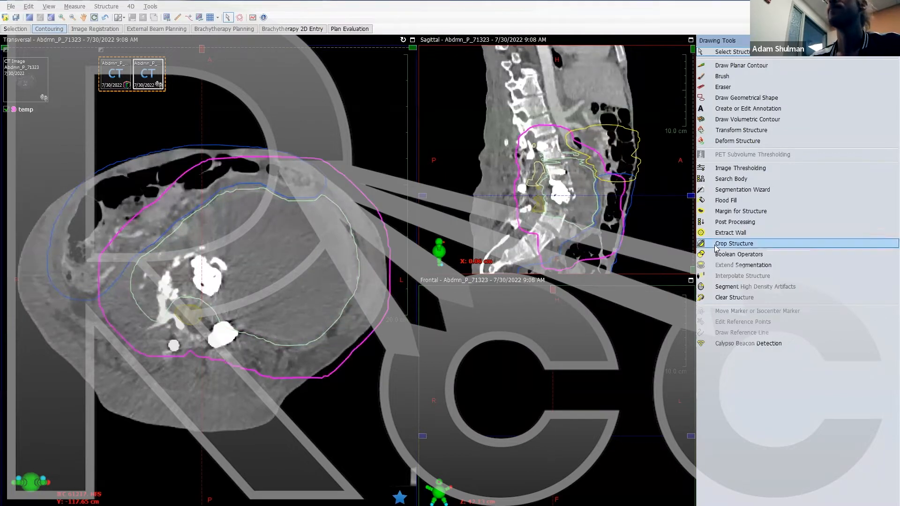
left_click(736, 244)
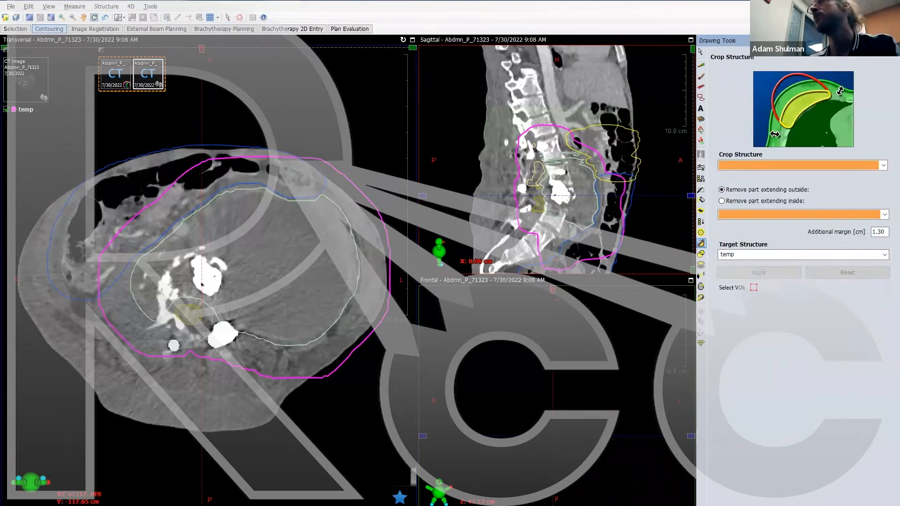
left_click(883, 166)
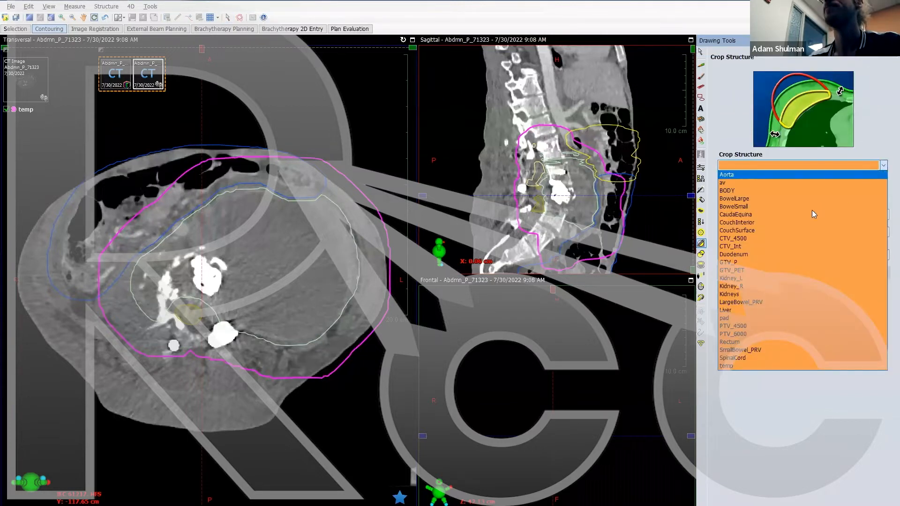
left_click(746, 334)
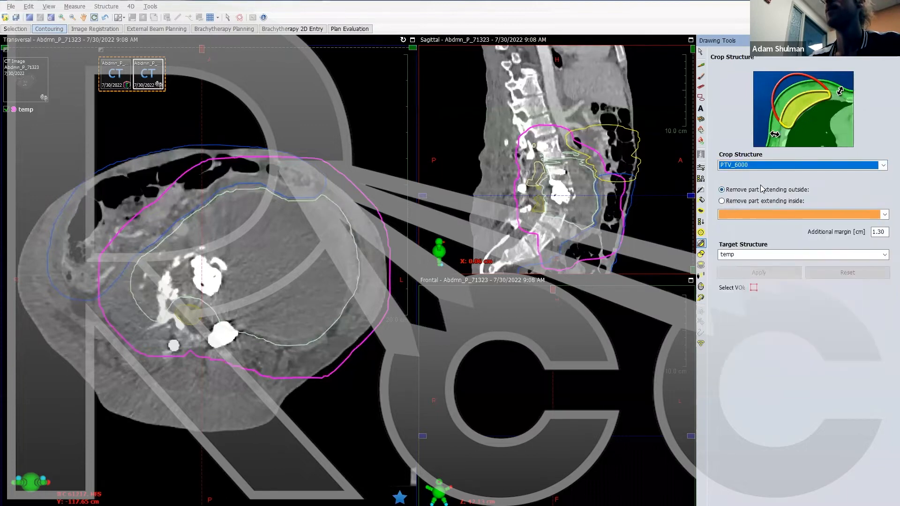
Step: Set the crop to remove the part of PTV_6000 extending inside LargeBowel_PRV
left_click(721, 201)
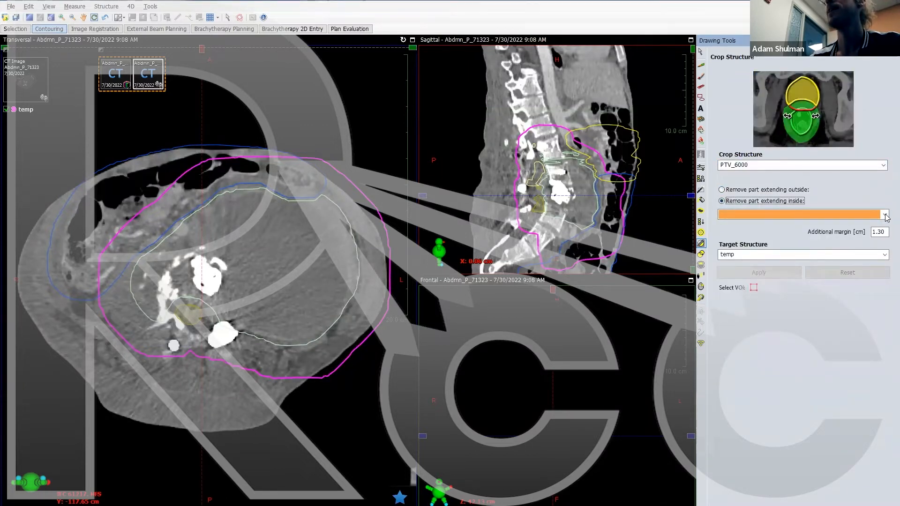
left_click(822, 215)
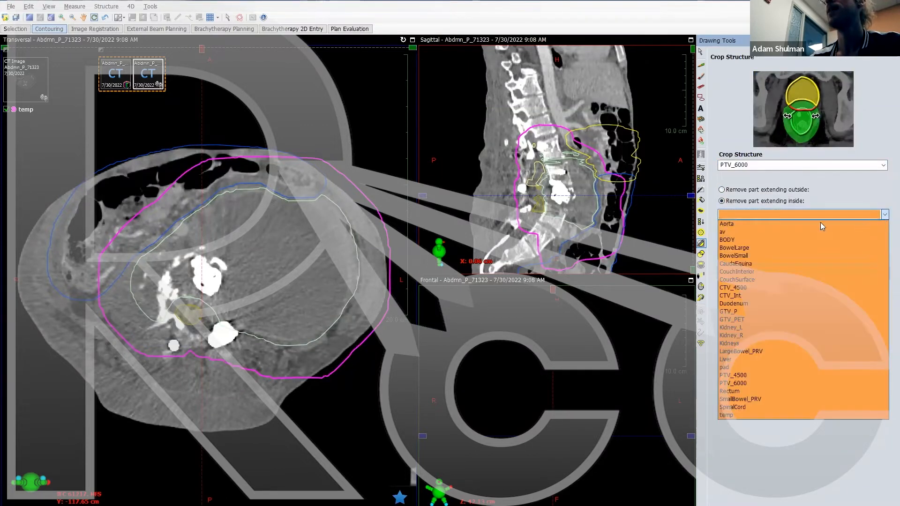
left_click(749, 248)
left_click(885, 215)
left_click(746, 351)
Step: Set the crop's additional margin to 0.4 cm
double_click(875, 232)
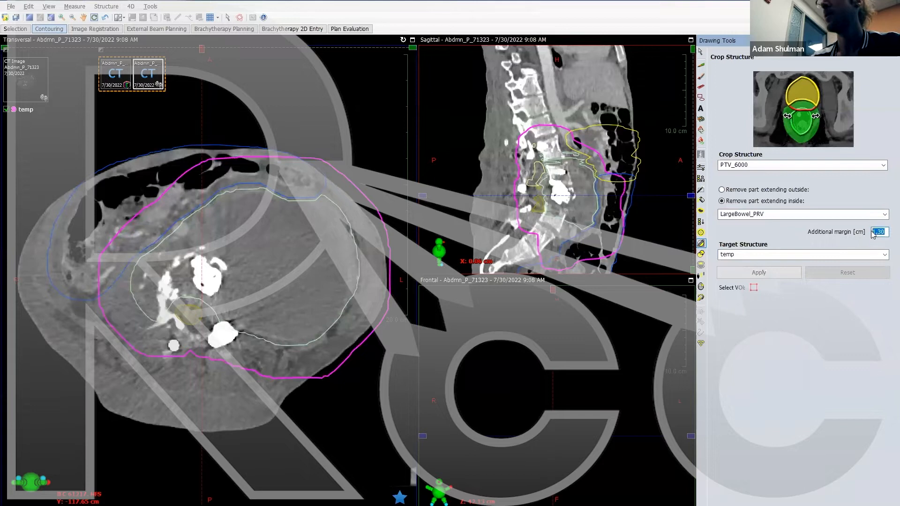
type("4")
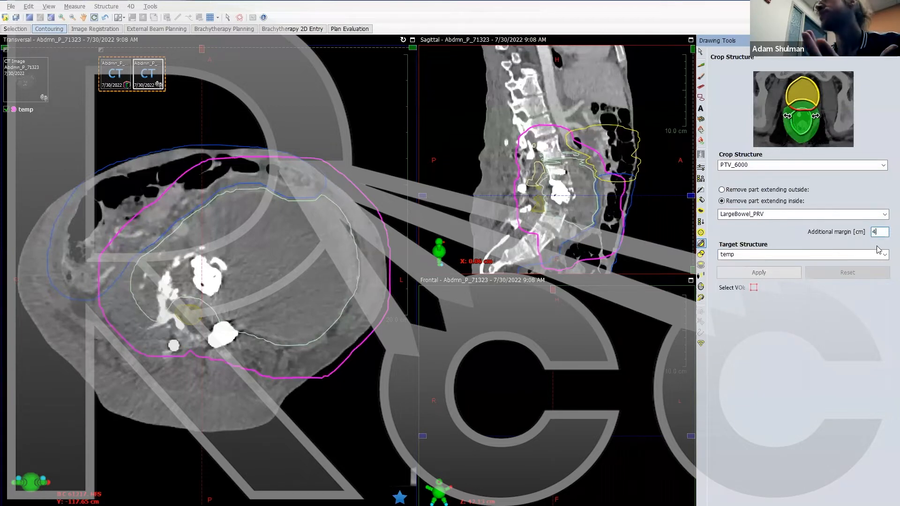
left_click_drag(887, 233, 863, 233)
type(".4")
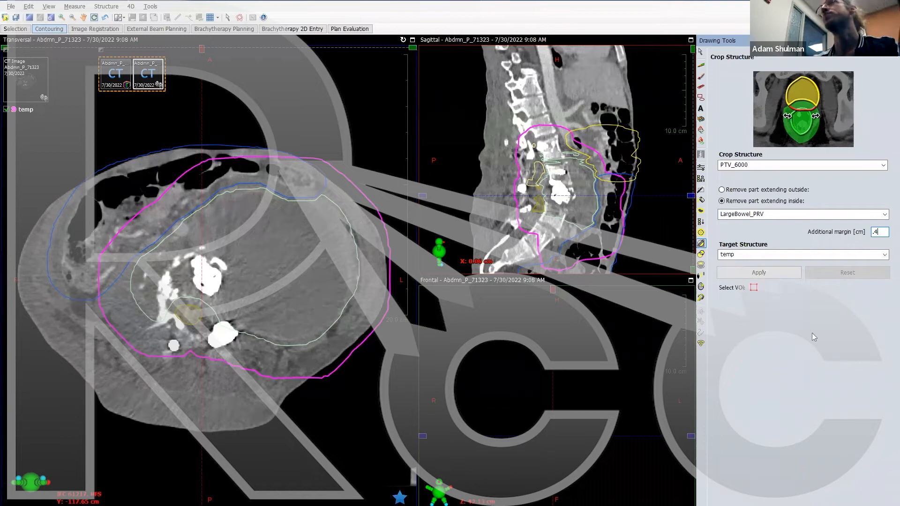
left_click(761, 256)
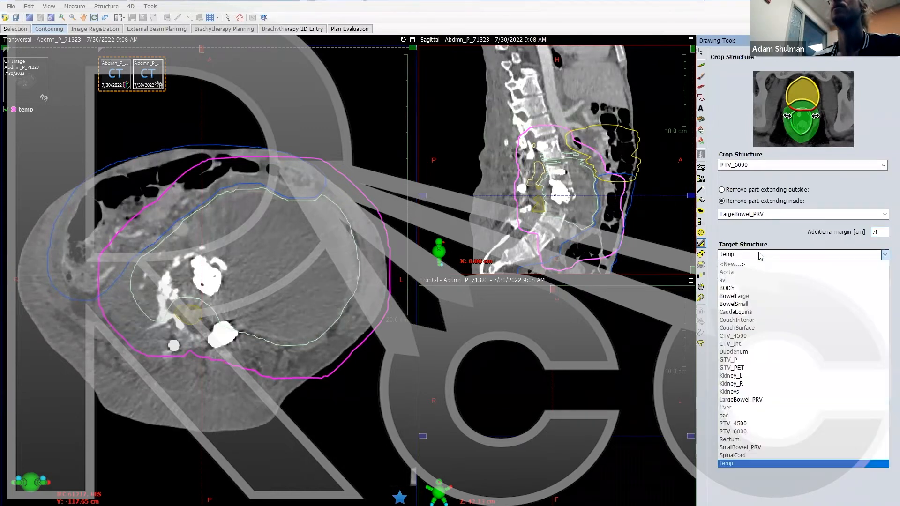
left_click(739, 266)
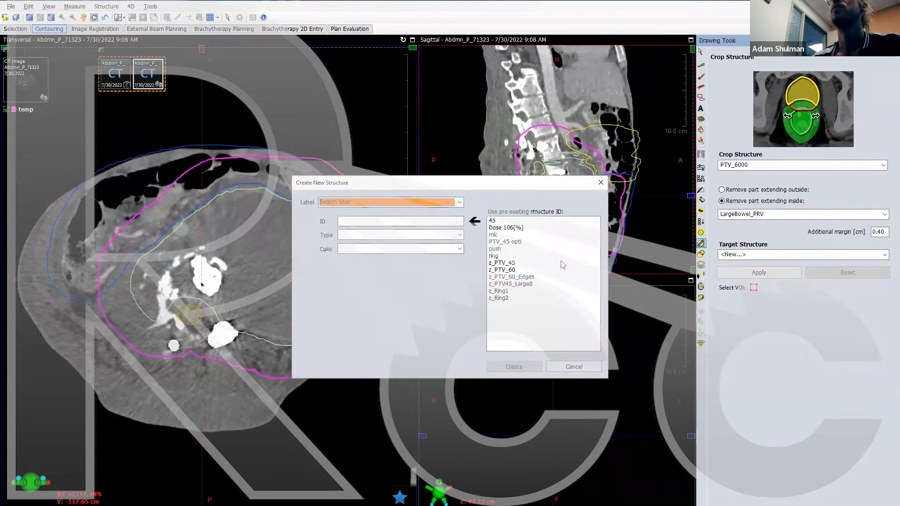
left_click(327, 204)
scroll(371, 220, "down", 4)
left_click(371, 217)
left_click_drag(371, 221, 330, 224)
key("Escape")
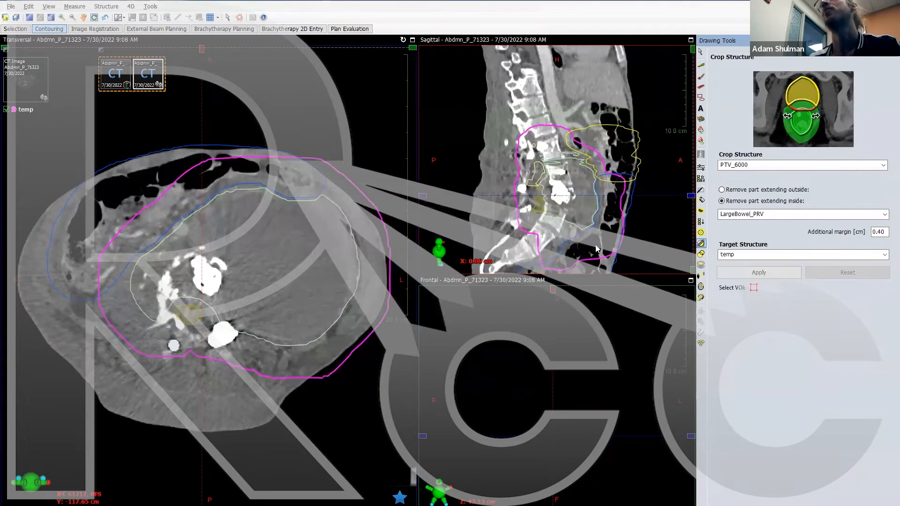
Step: Apply the crop of PTV_6000 away from LargeBowel_PRV with temp as the target structure
left_click(764, 276)
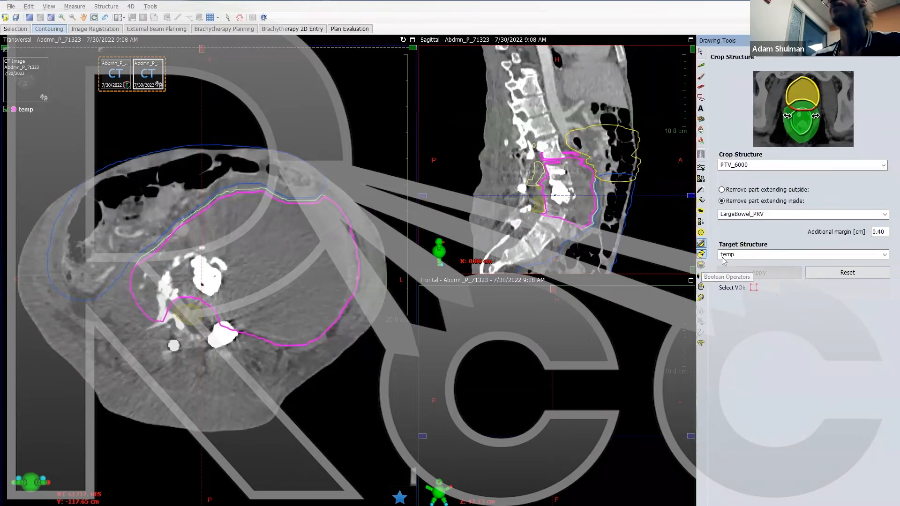
Step: Create a new PTV High Risk structure with ID zPTV60 as the crop's target and apply the crop to it
left_click(885, 255)
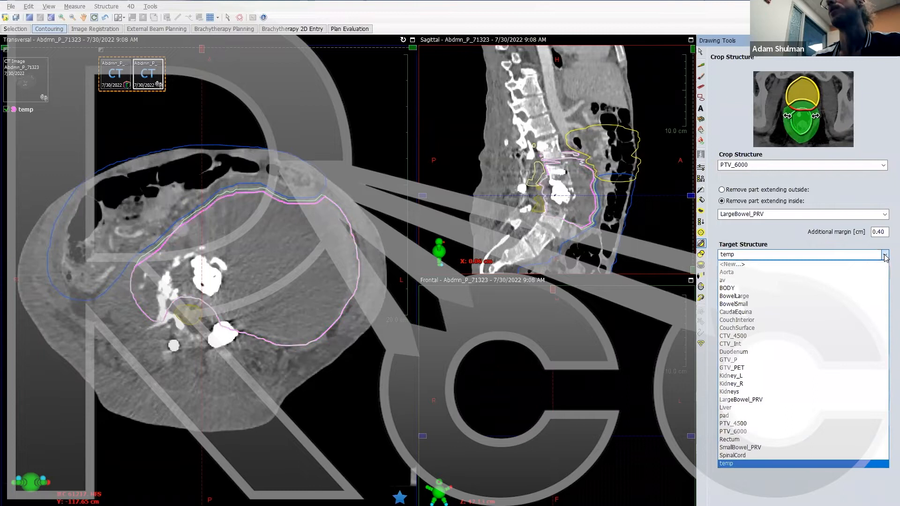
left_click(731, 264)
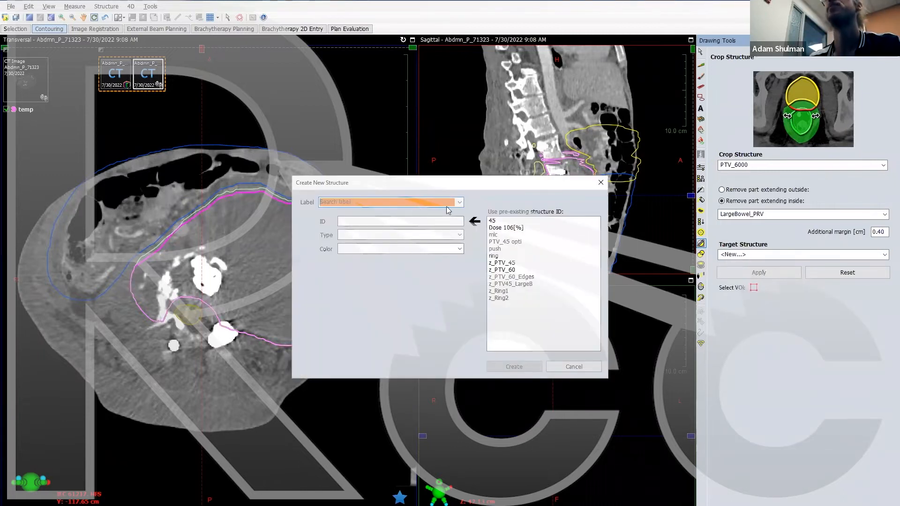
left_click(392, 201)
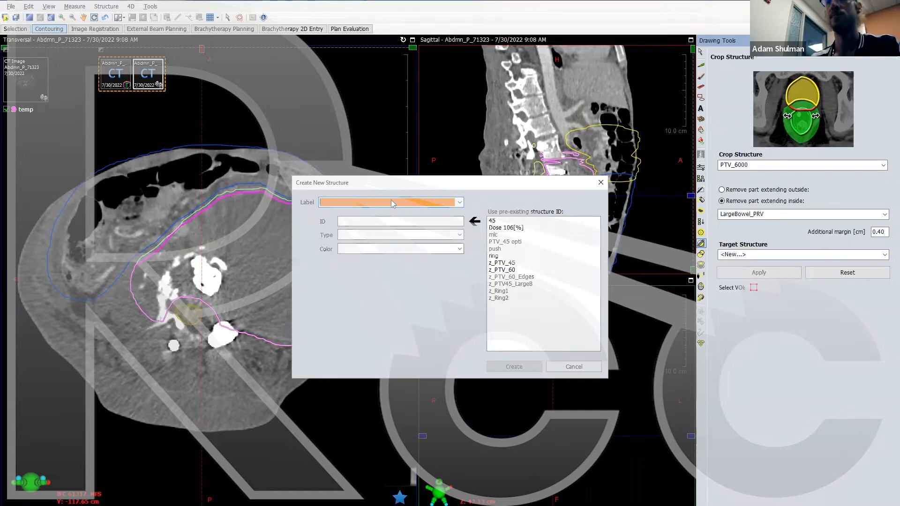
type("ptv")
left_click(360, 212)
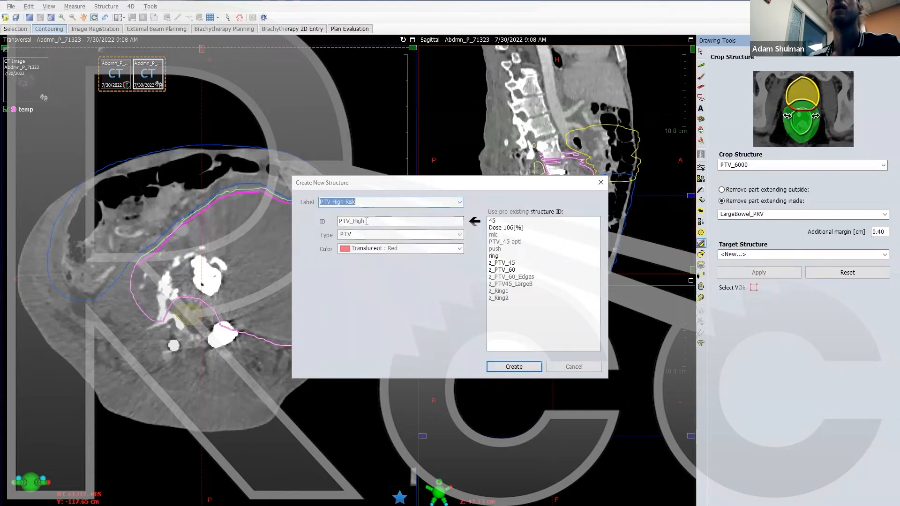
type("zPTV")
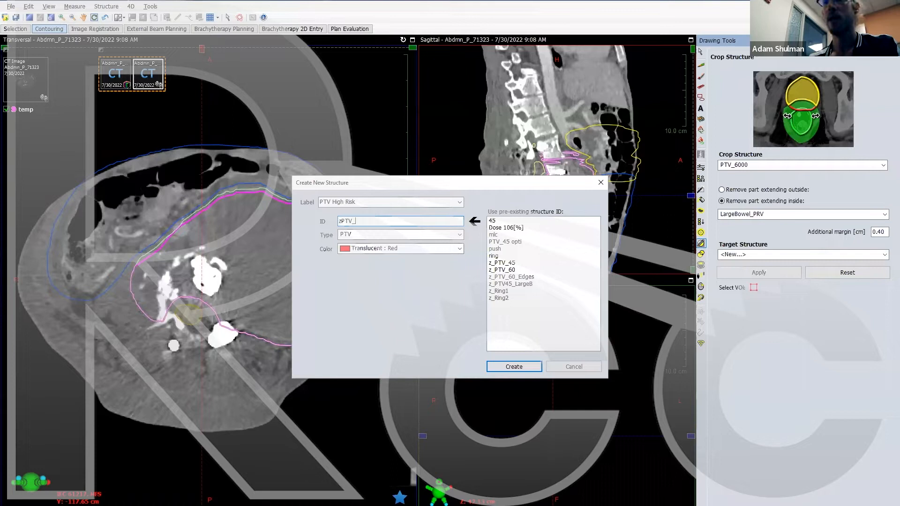
type("60")
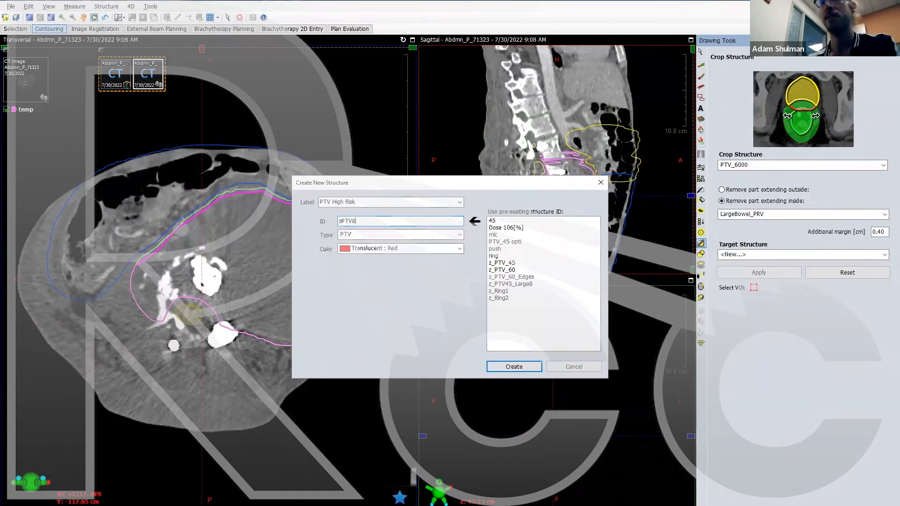
key("Return")
left_click(758, 273)
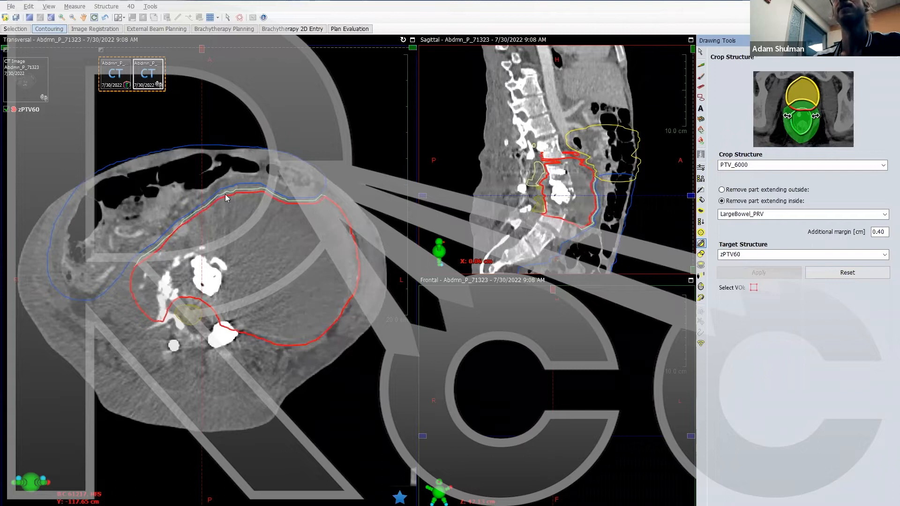
Step: Examine the zPTV60 contour against the bowel PRVs through the transversal slices and check the dose constraints image
scroll(234, 223, "down", 10)
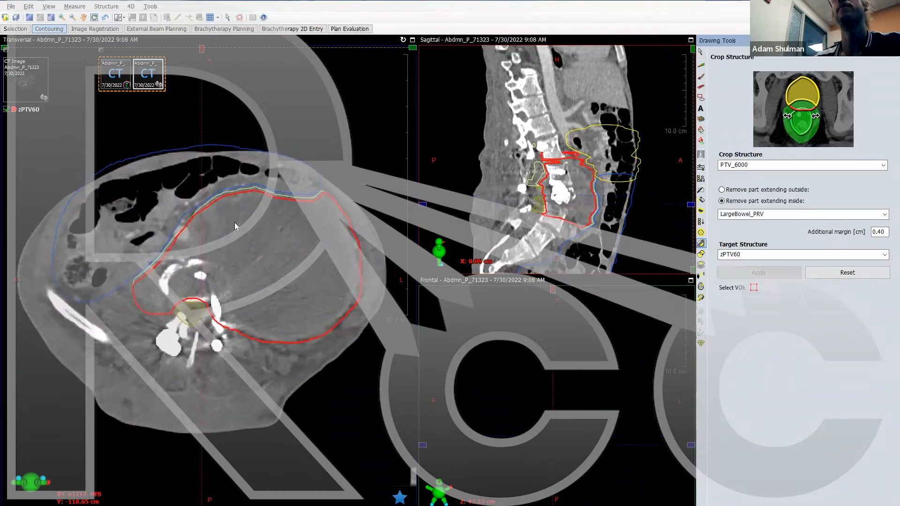
scroll(234, 222, "up", 10)
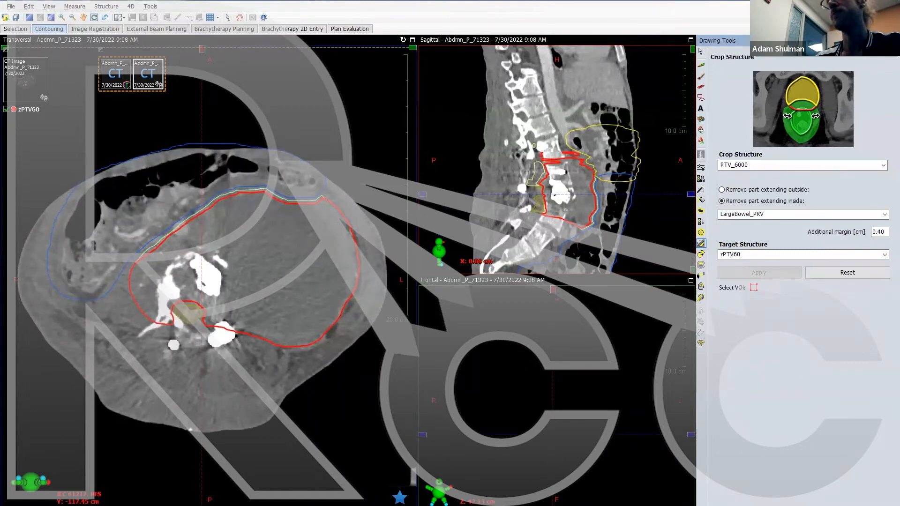
left_click(468, 505)
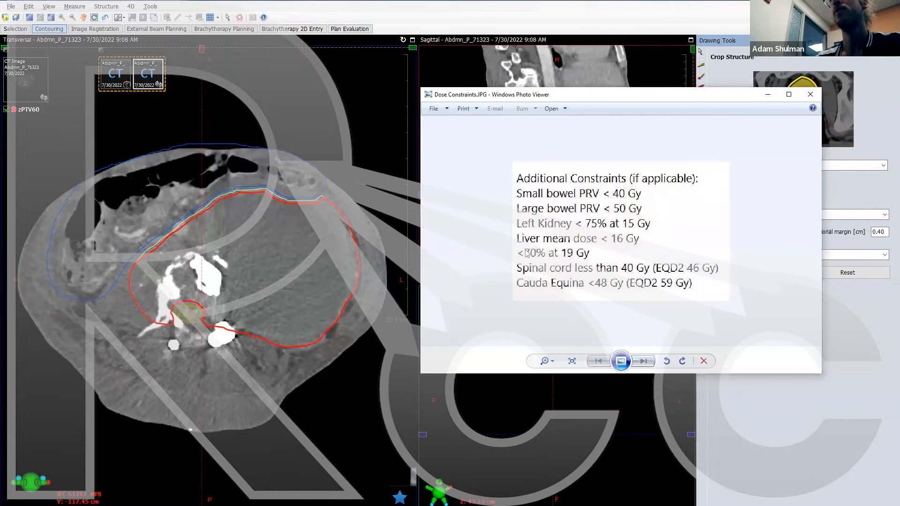
left_click(767, 94)
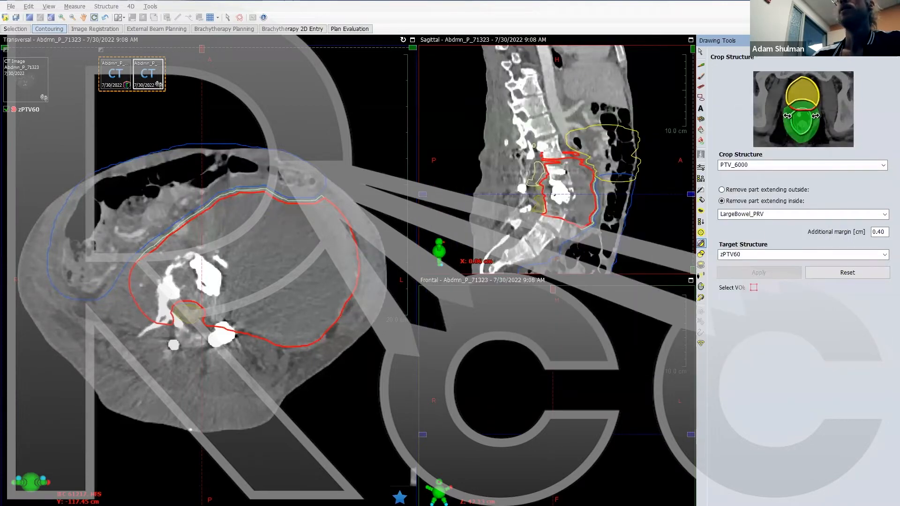
left_click(468, 505)
left_click(261, 244)
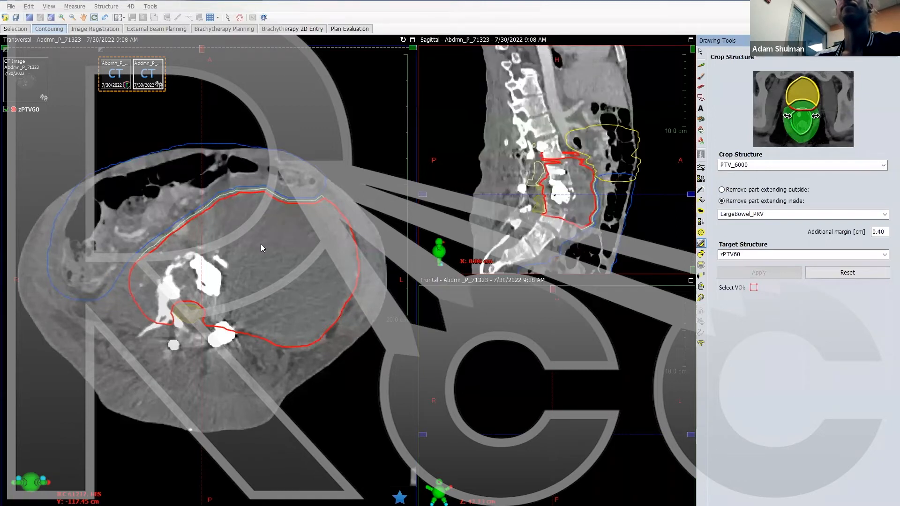
scroll(263, 244, "up", 5)
scroll(263, 244, "up", 5)
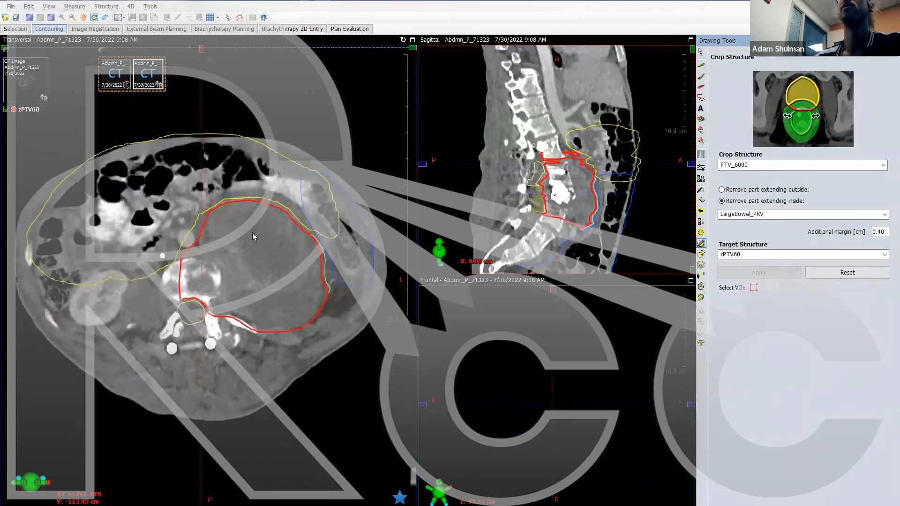
scroll(327, 264, "up", 6)
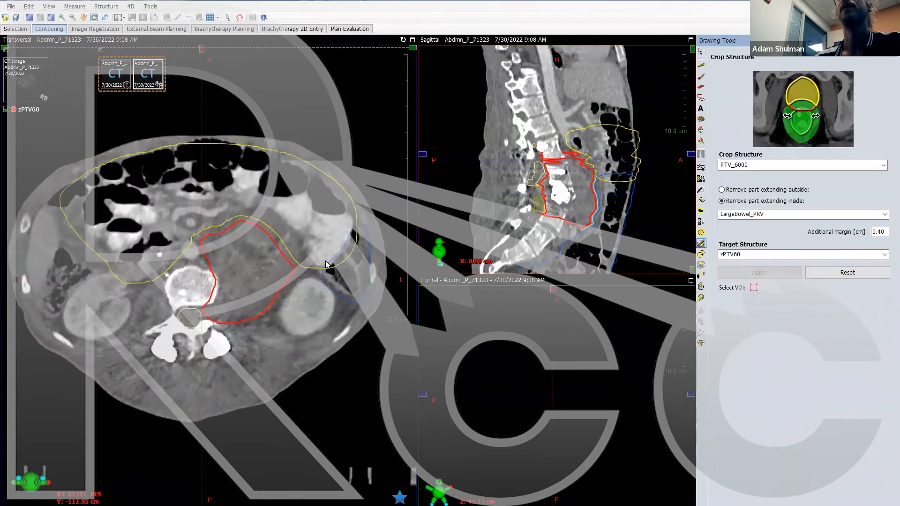
scroll(327, 266, "down", 6)
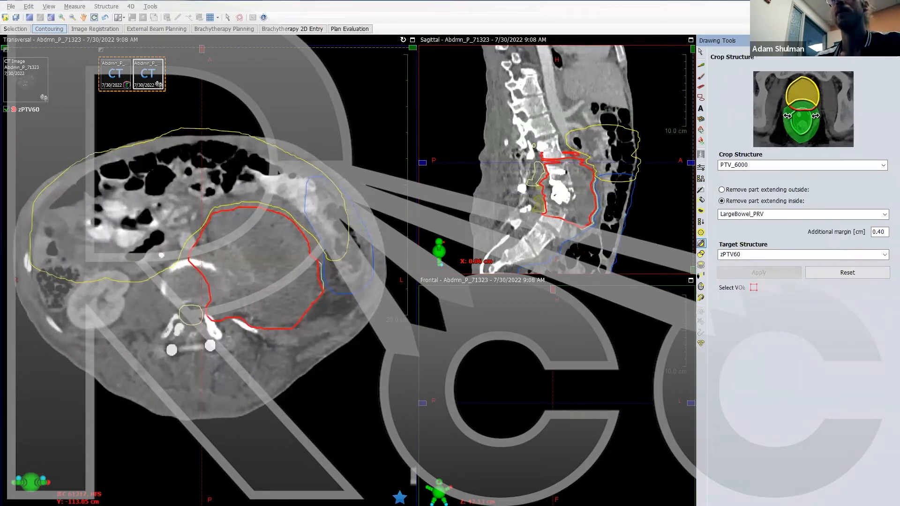
Step: Switch to Calculator and divide the 40 Gy small bowel PRV limit by 60 Gy
key("alt+Tab")
type("40")
type("/60")
key("Return")
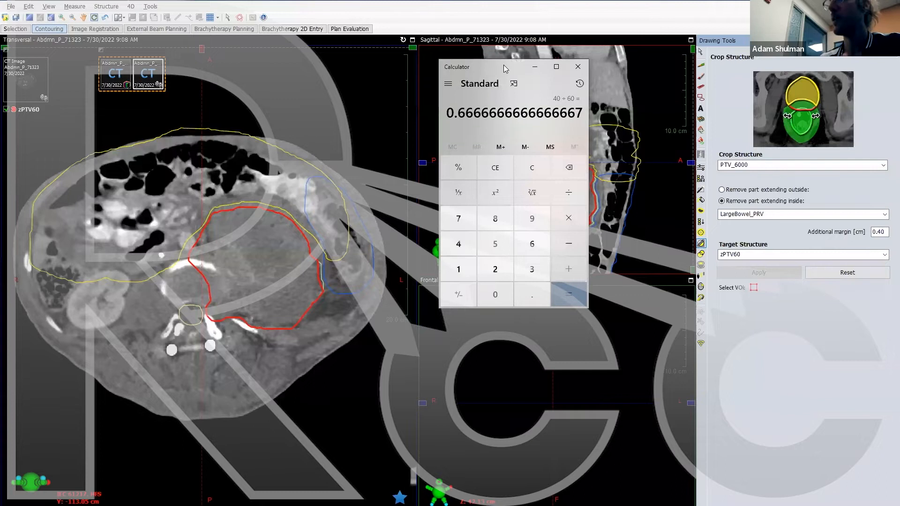
Step: Subtract 0.6666 from 1, multiply by 100 and divide by 5 to obtain the small bowel margin in millimetres
type("1-0.6666")
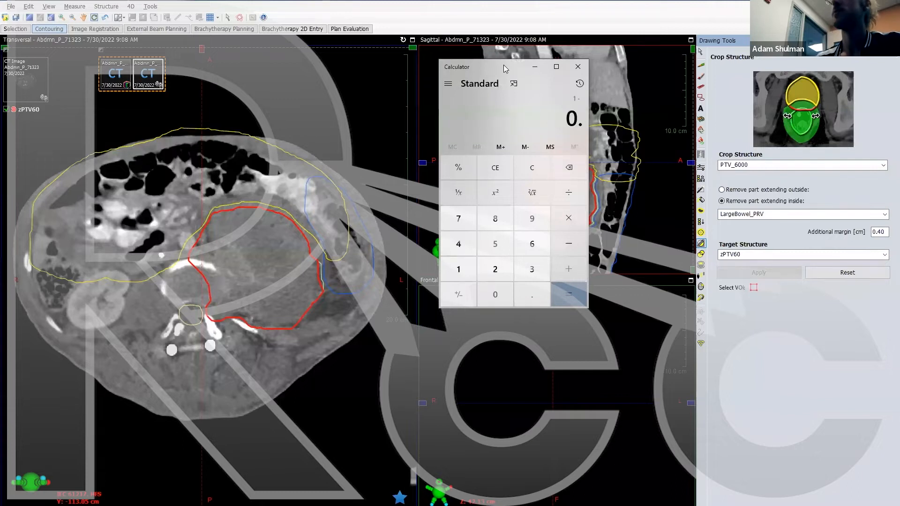
key("Return")
type("*100")
key("Return")
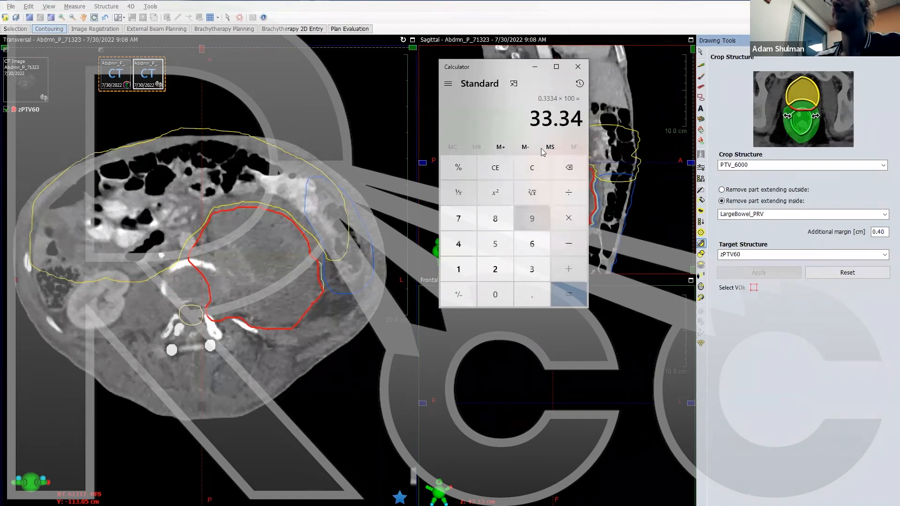
key("slash")
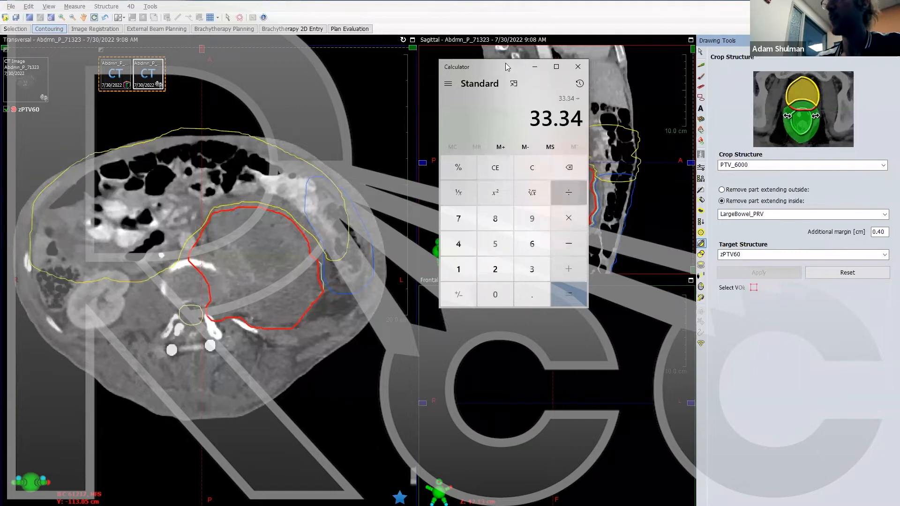
key("5")
key("Return")
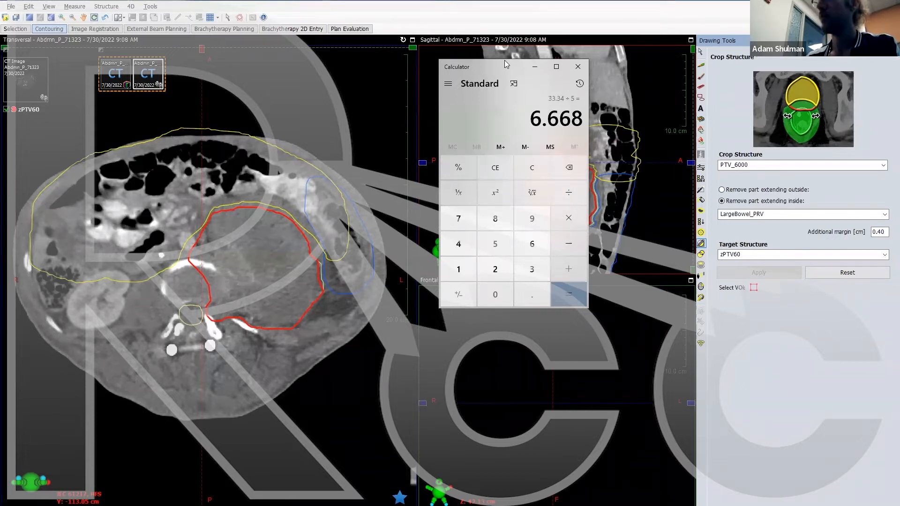
Step: Recalculate 40 divided by 60, and compare margins for a 35 percent falloff divided by 5 and by 3
type("40 ÷ 60")
key("Return")
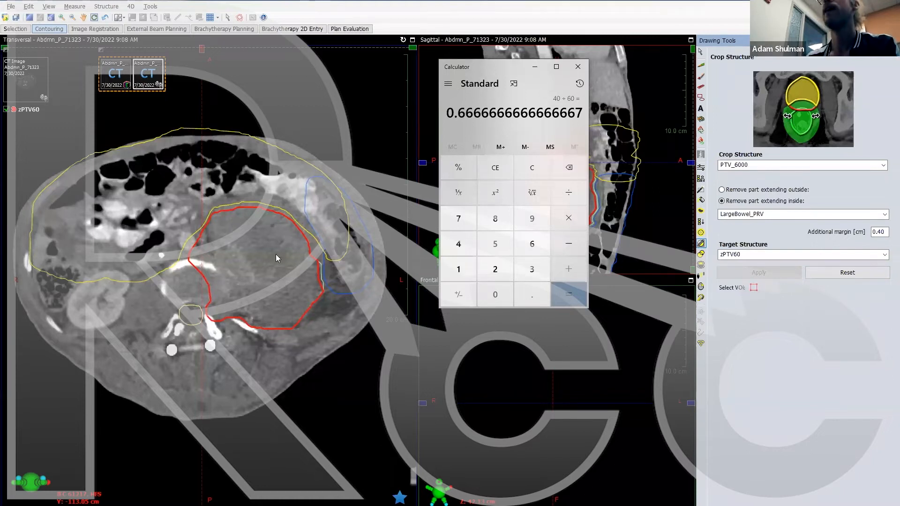
type("35")
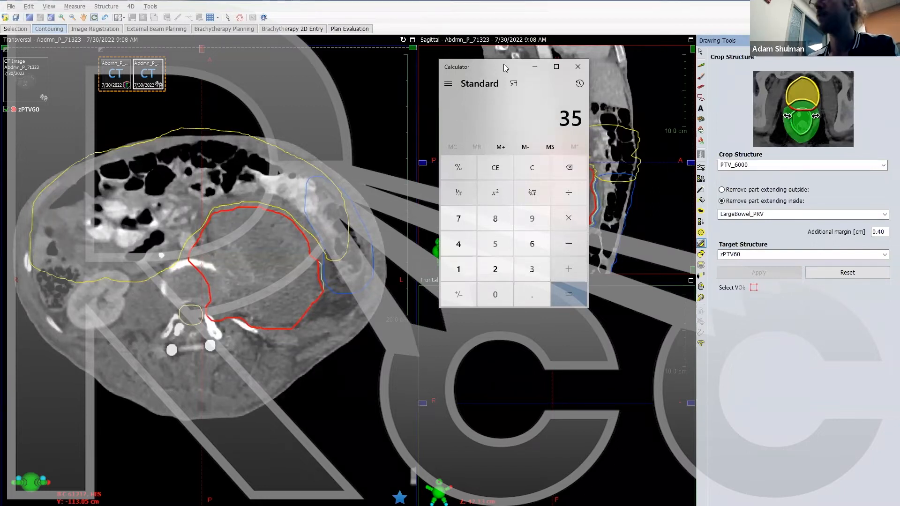
type("/5")
key("Return")
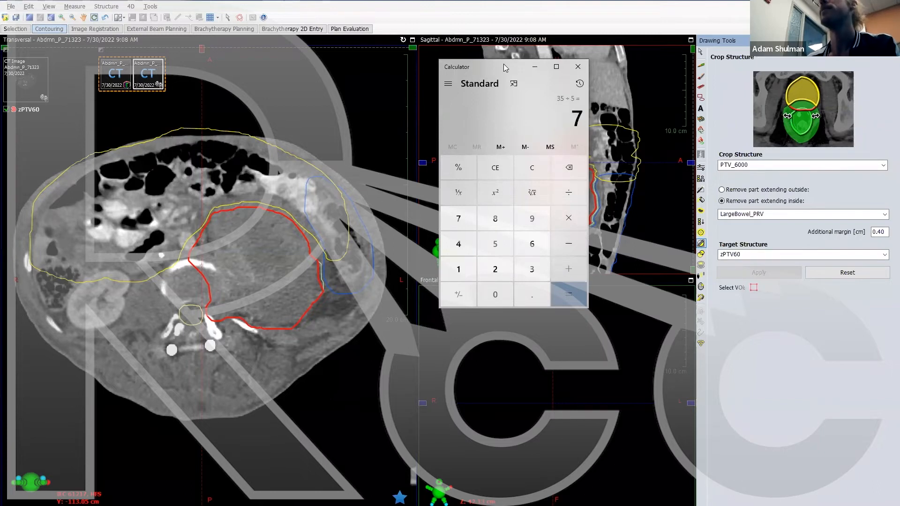
type("35")
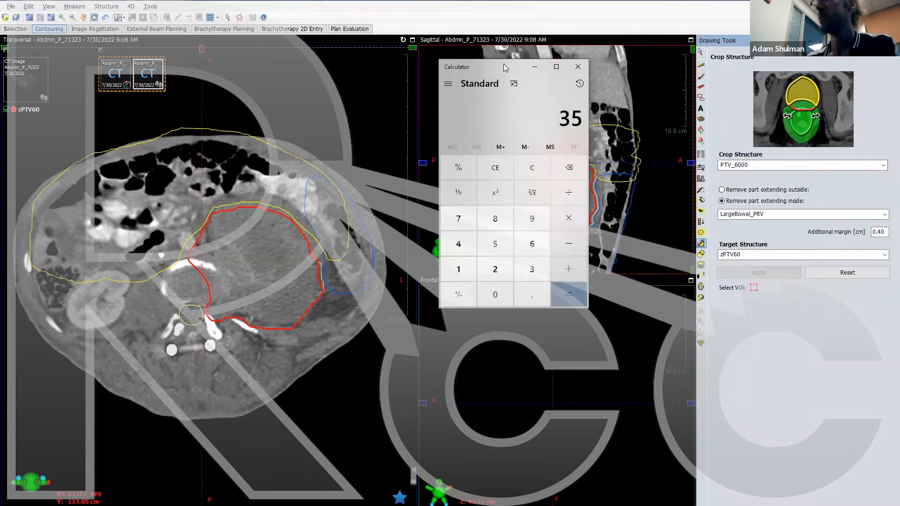
type("/3")
key("Return")
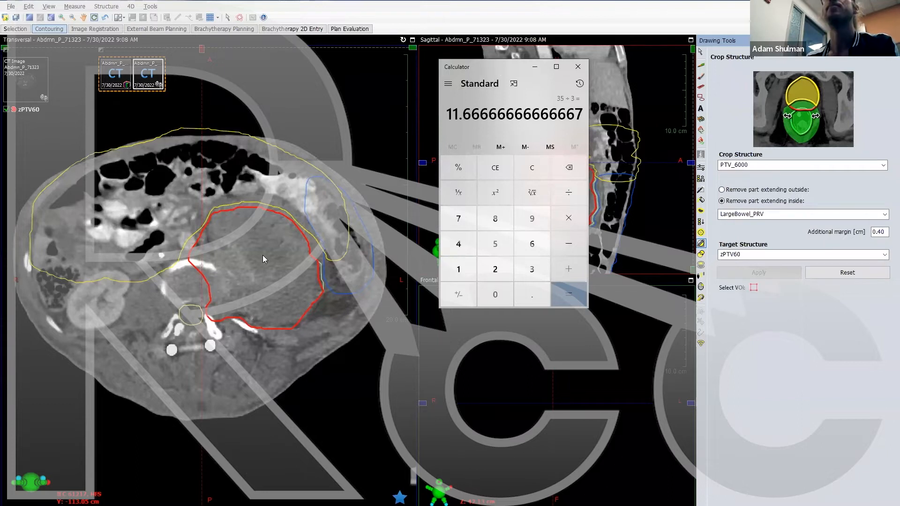
left_click(533, 71)
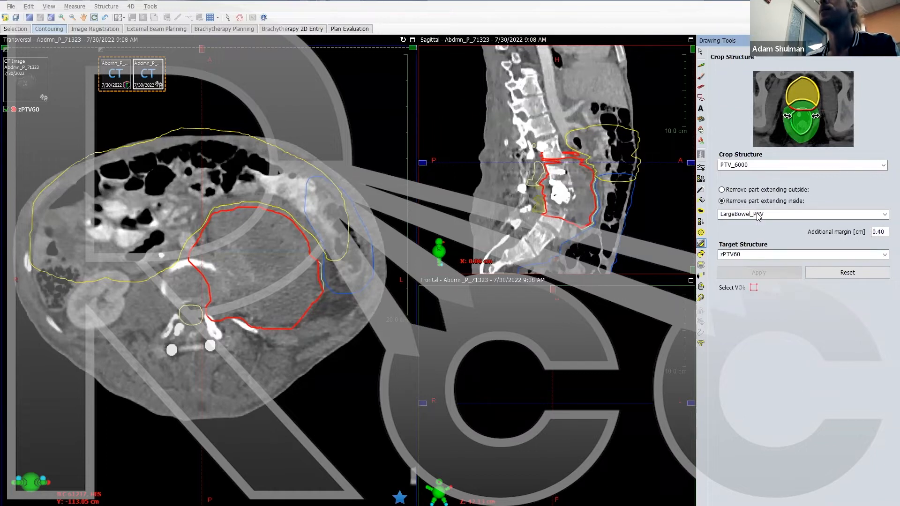
Step: Crop the part of zPTV60 extending inside SmallBowel_PRV with a 1 cm additional margin, keeping zPTV60 as the target structure
left_click(771, 165)
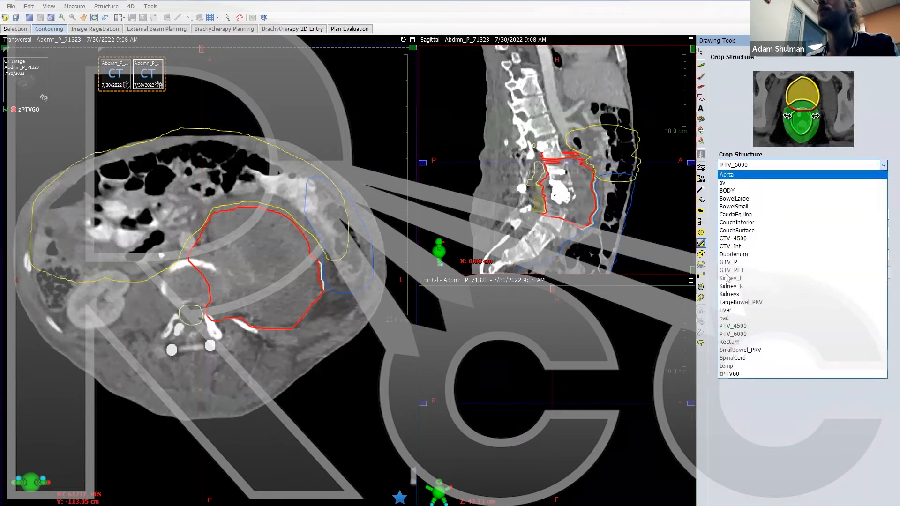
left_click(737, 373)
left_click(769, 214)
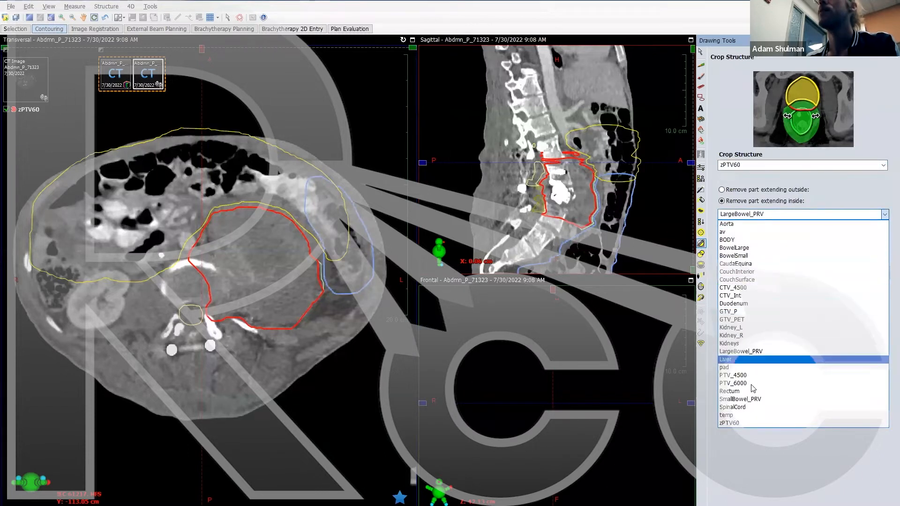
left_click(757, 399)
double_click(879, 232)
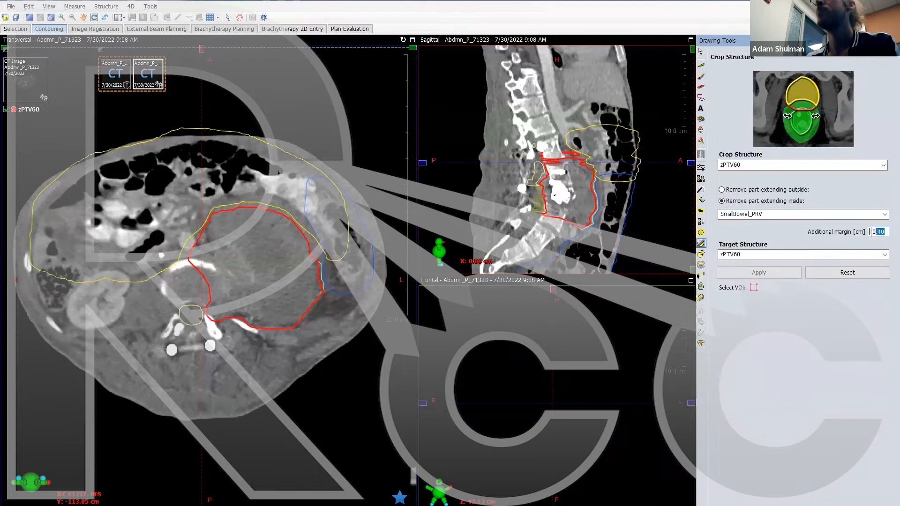
type("1")
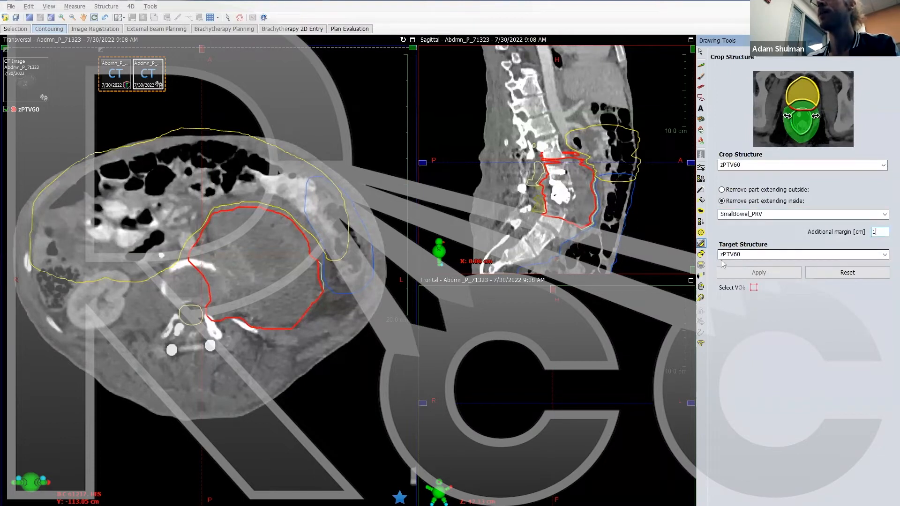
left_click(759, 272)
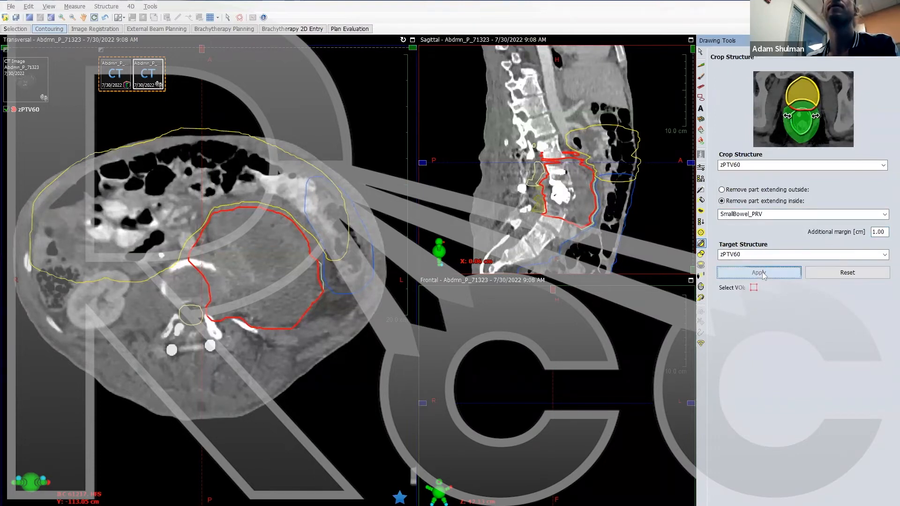
Step: Examine the cropped zPTV60 contour around the bowel PRVs and spinal canal, and check the dose constraints image for the cord limits
scroll(290, 258, "up", 3)
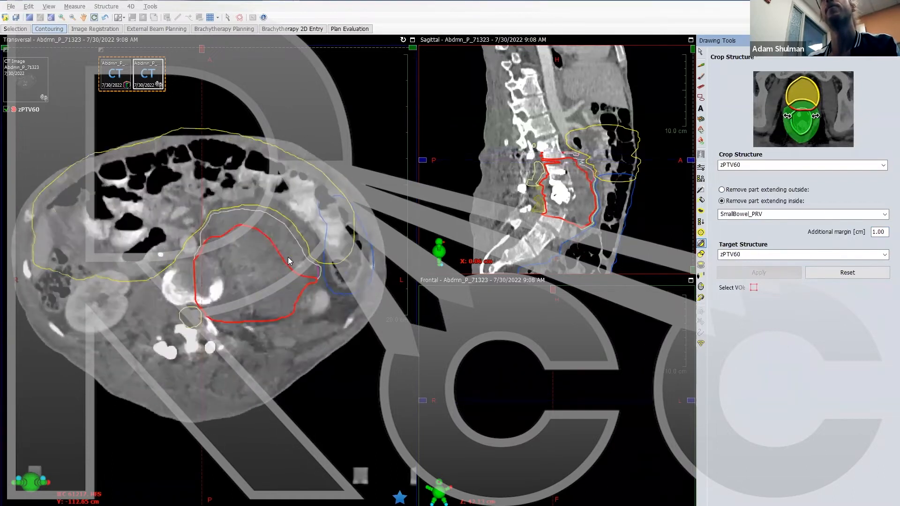
scroll(288, 261, "down", 8)
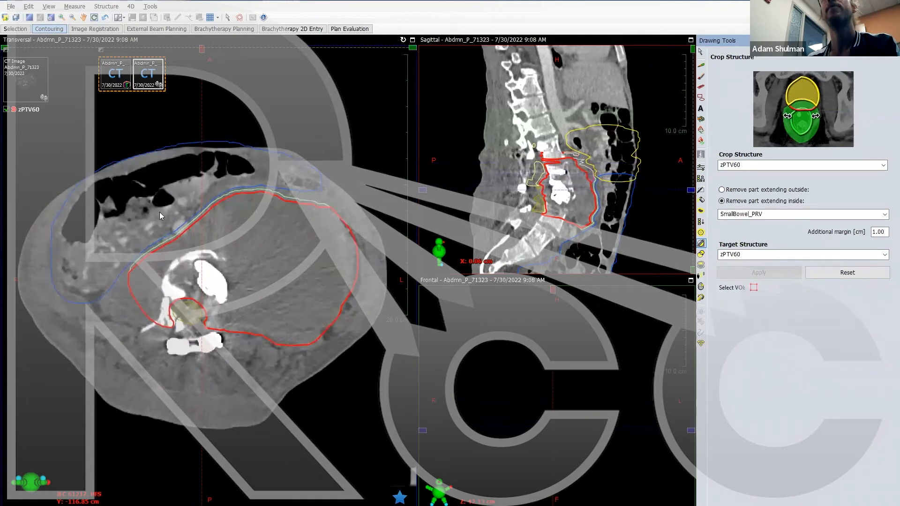
scroll(227, 231, "down", 15)
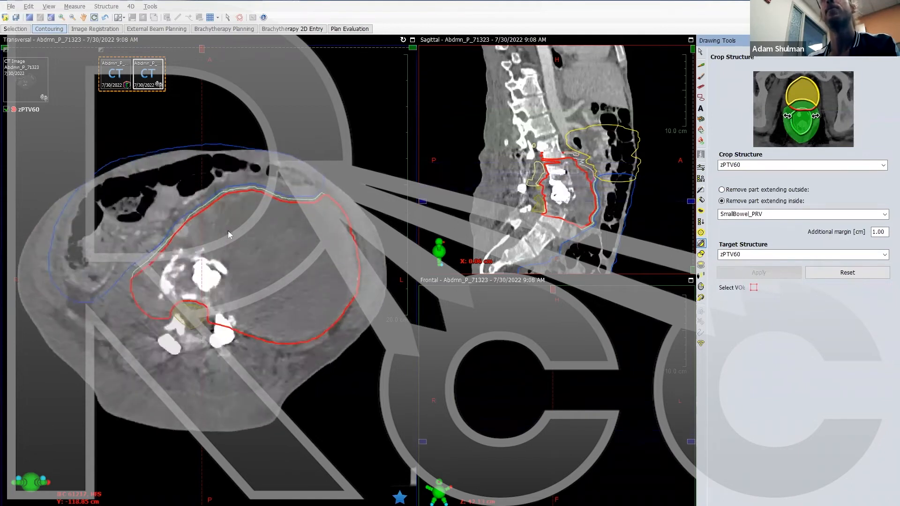
scroll(228, 247, "up", 12)
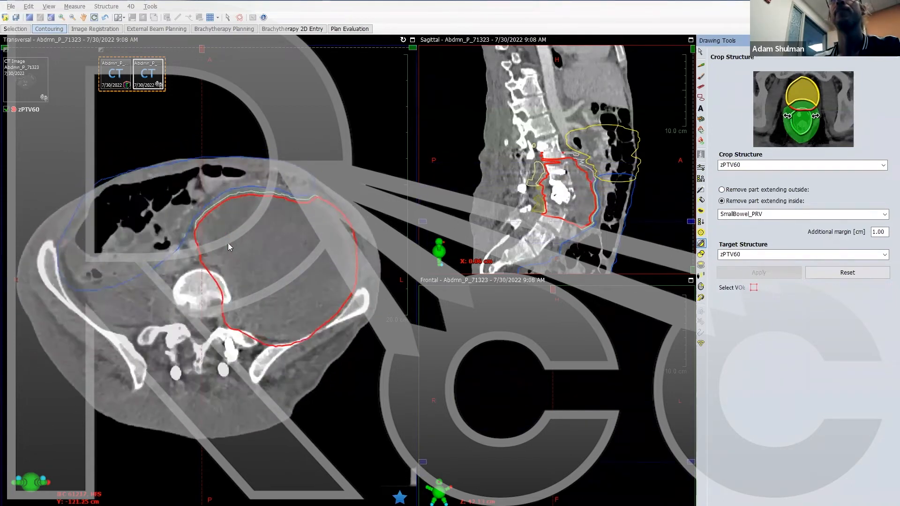
scroll(210, 326, "up", 6)
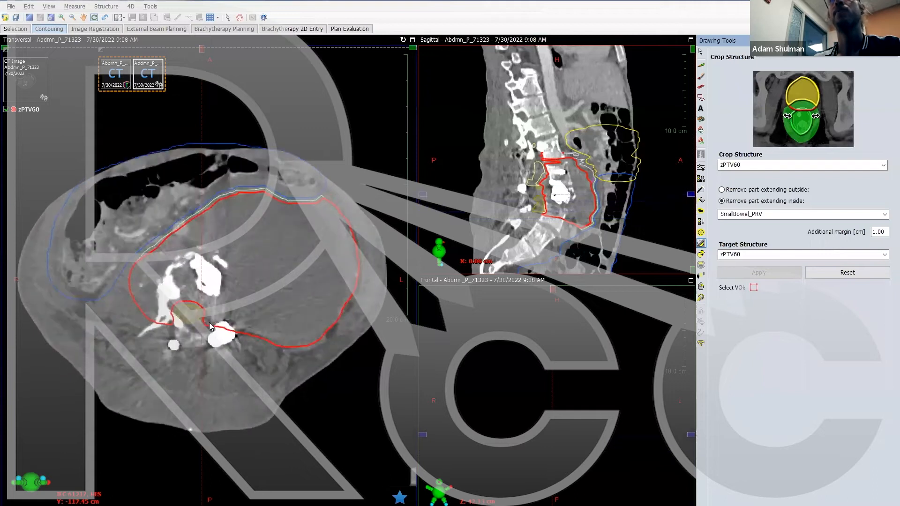
scroll(210, 327, "down", 1)
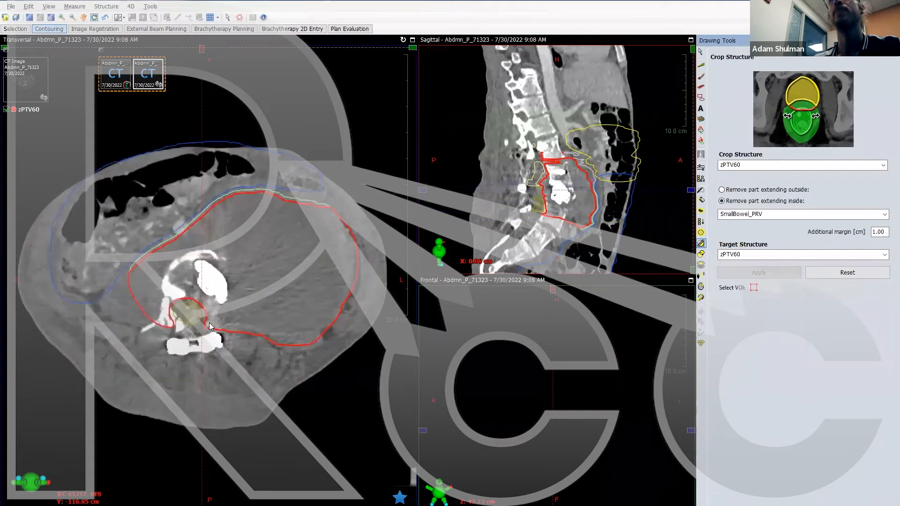
double_click(591, 475)
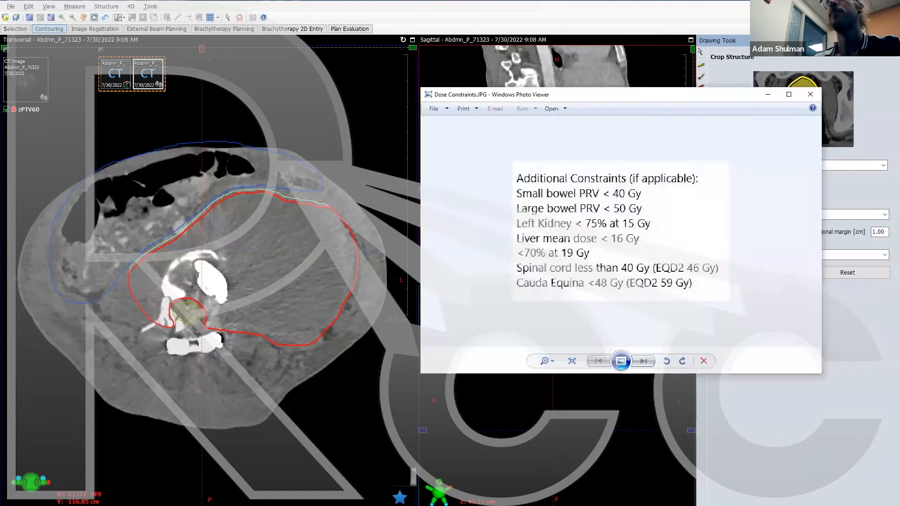
left_click(596, 498)
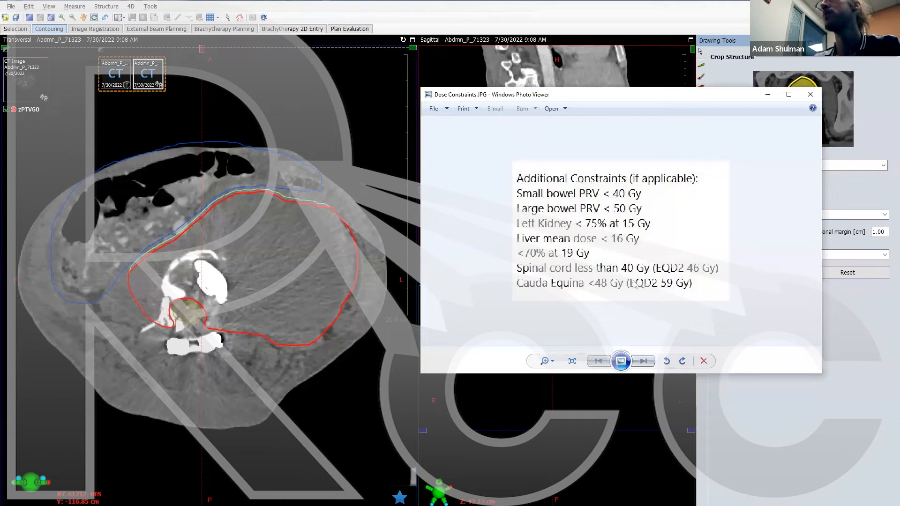
left_click(768, 95)
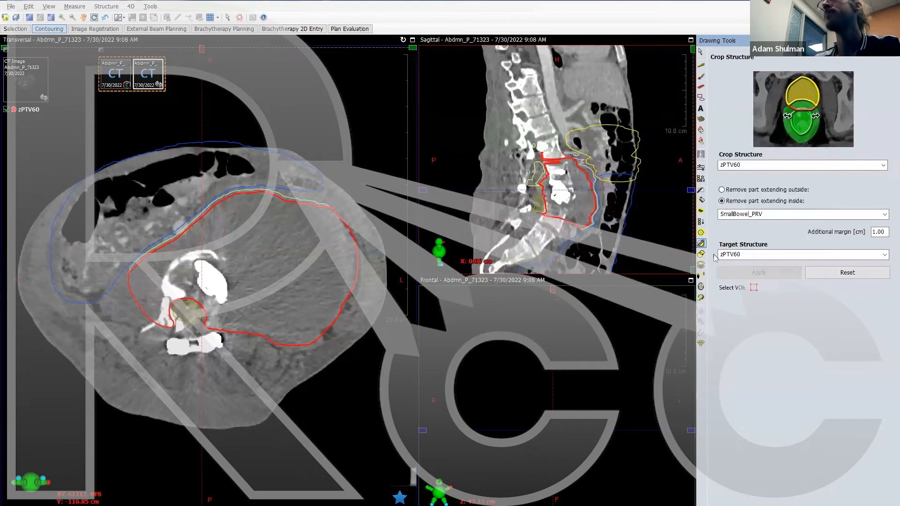
Step: Switch to Calculator, divide the 40 Gy spinal cord limit by 60, and subtract 0.6666 from 1
key("alt+Tab")
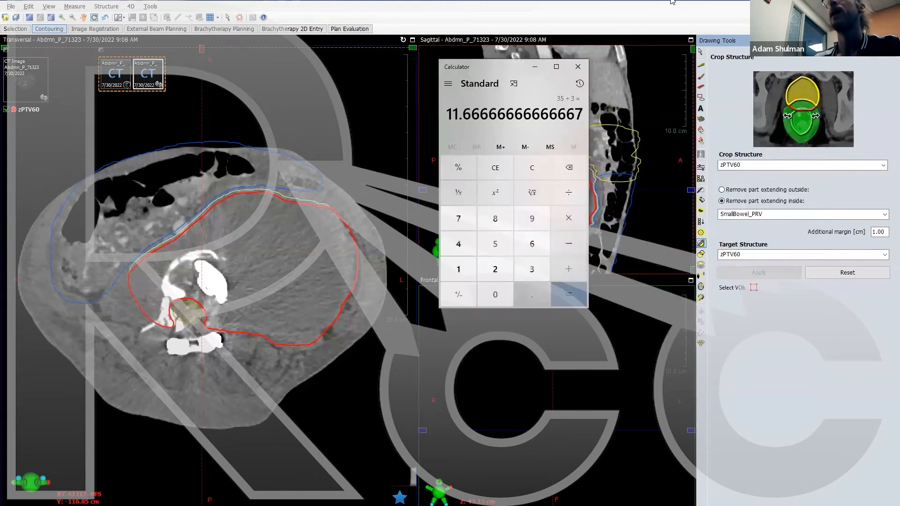
left_click_drag(501, 68, 492, 68)
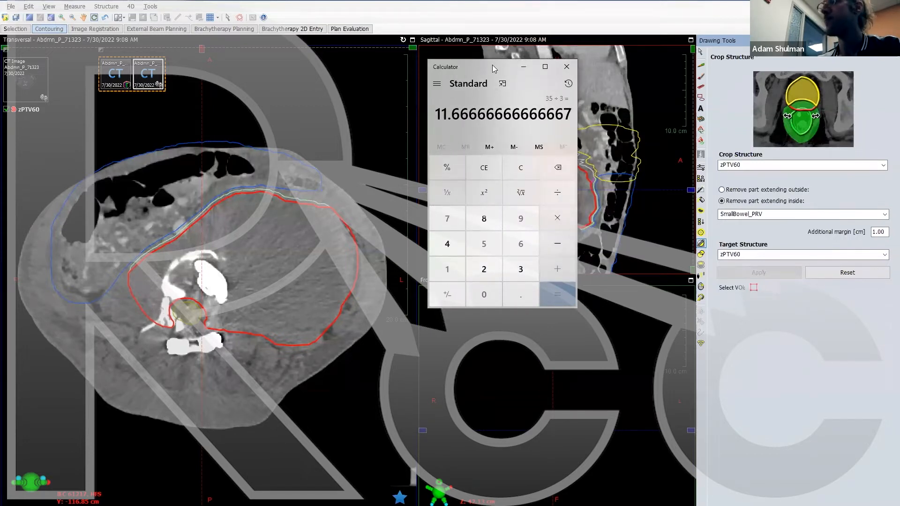
type("40/60")
key("Return")
type("1 - 0.6666")
key("Return")
type("/1")
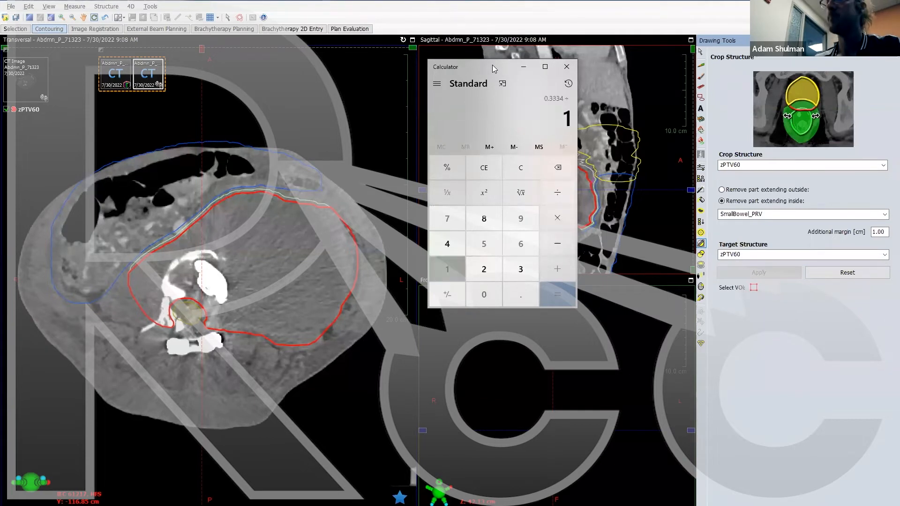
key("BackSpace")
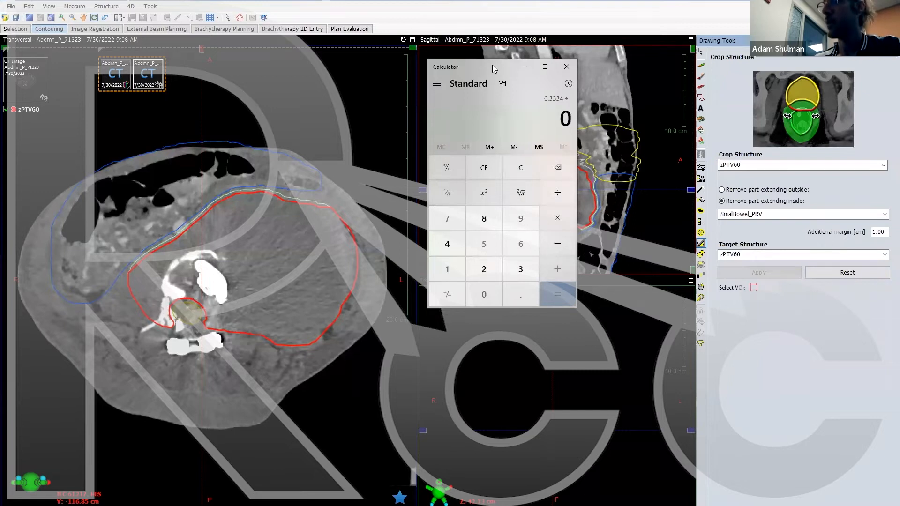
type("100")
key("Return")
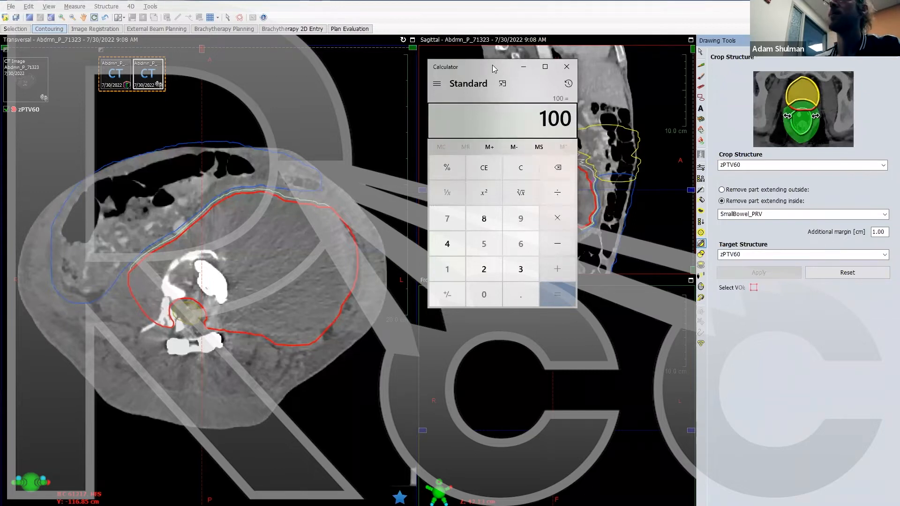
Step: Divide the 33 percent falloff by 10 to obtain the spinal cord margin in millimetres
type("33")
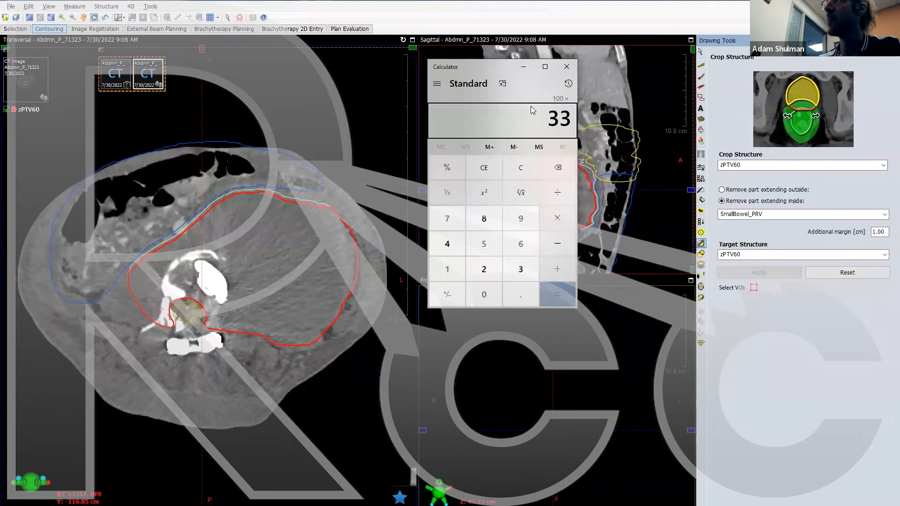
type("/10")
key("Return")
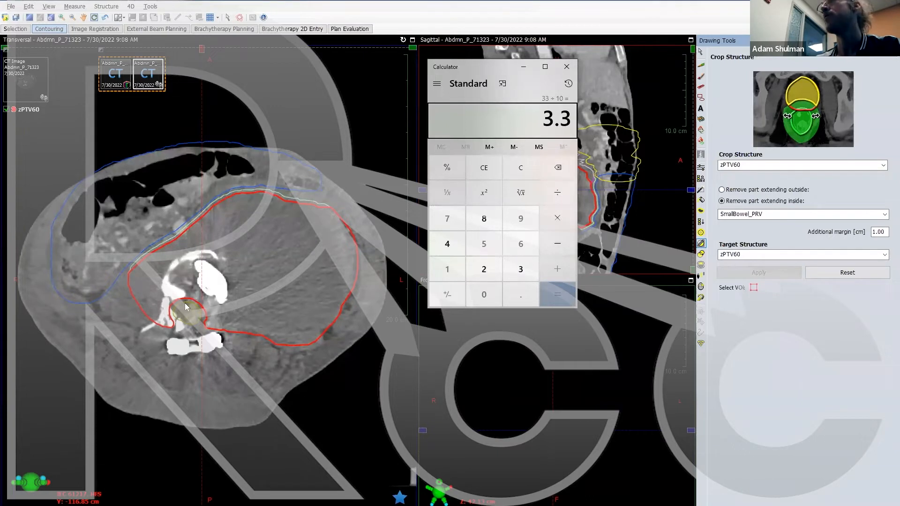
Step: Crop the part of zPTV60 extending inside SpinalCord with a 0.4 cm additional margin, keeping zPTV60 as the target structure
scroll(192, 309, "up", 10)
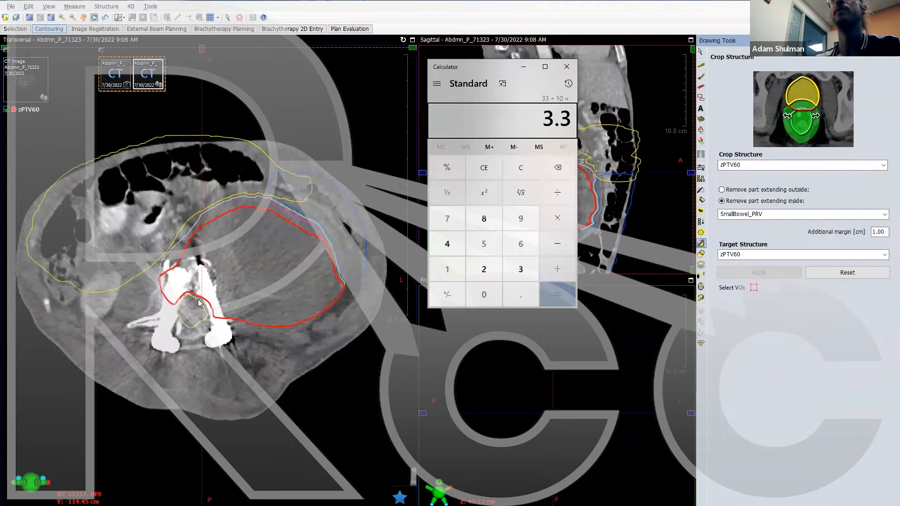
scroll(208, 310, "up", 4)
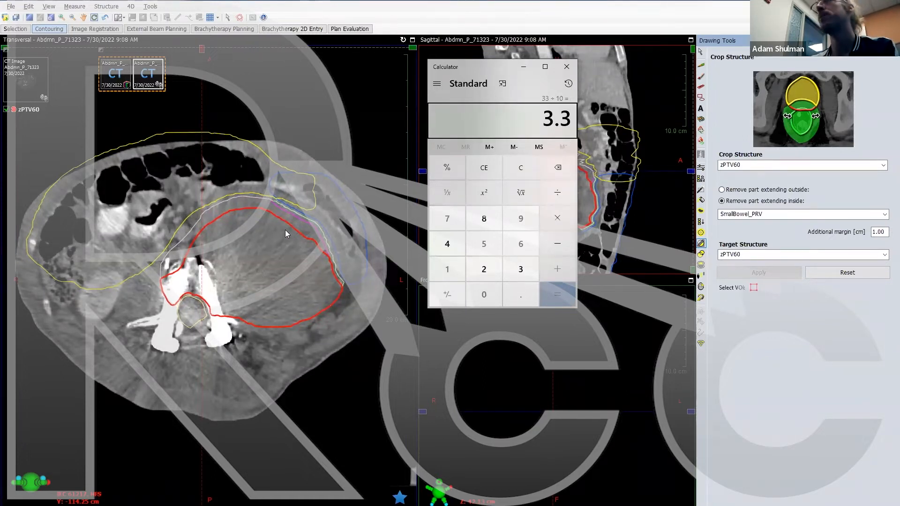
scroll(265, 267, "up", 10)
scroll(265, 266, "down", 9)
scroll(264, 268, "down", 3)
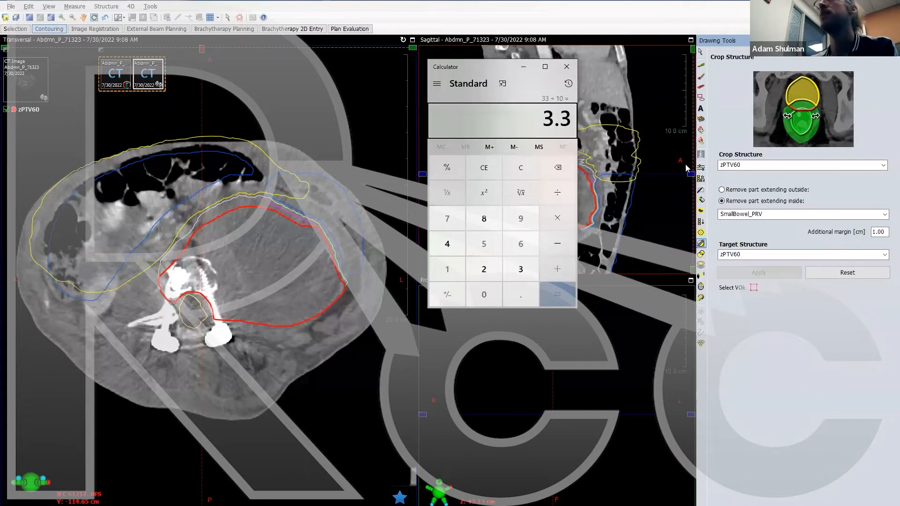
left_click(523, 66)
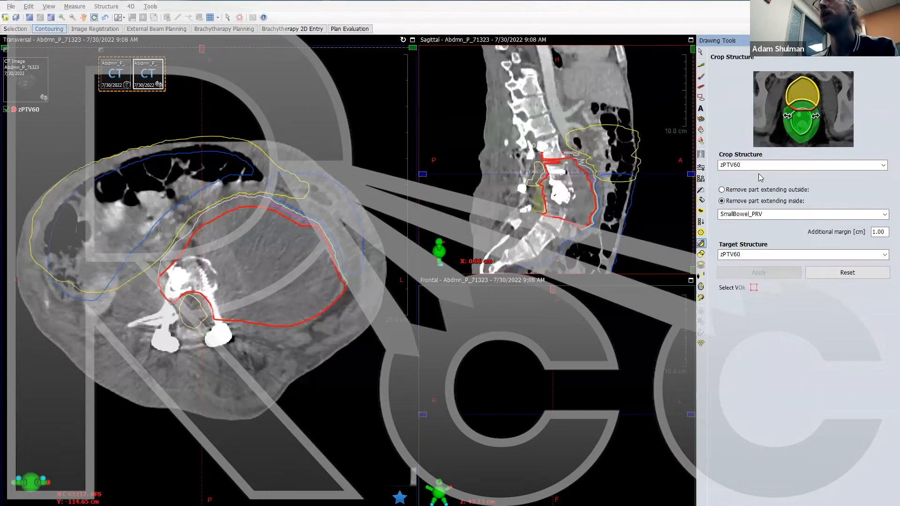
left_click(756, 215)
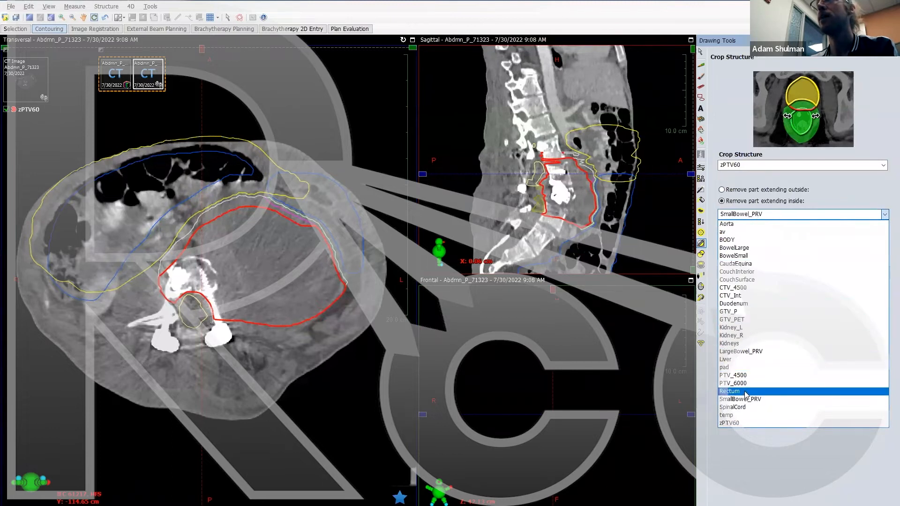
left_click(740, 408)
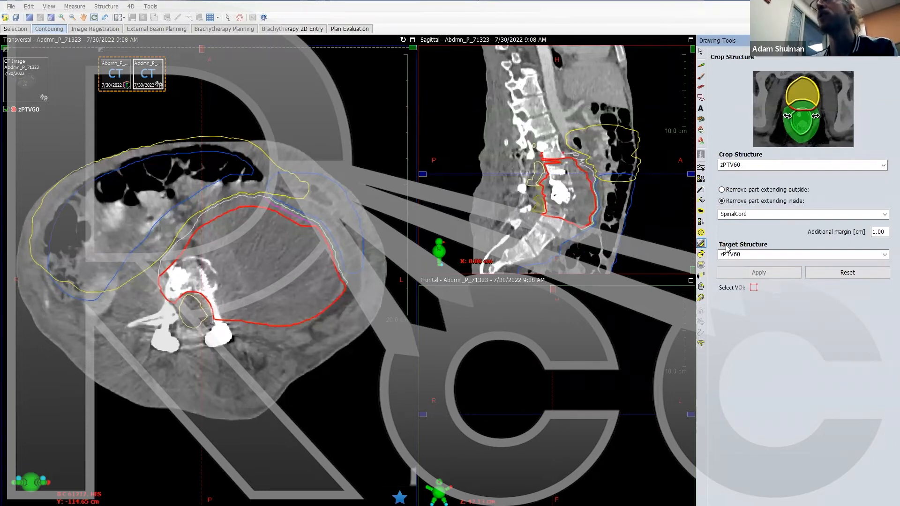
left_click_drag(887, 232, 867, 237)
type(".4")
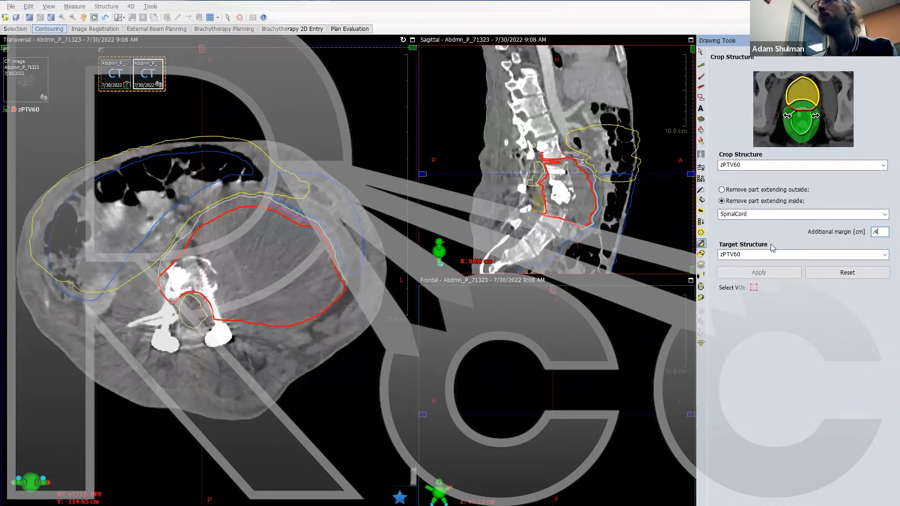
left_click(755, 271)
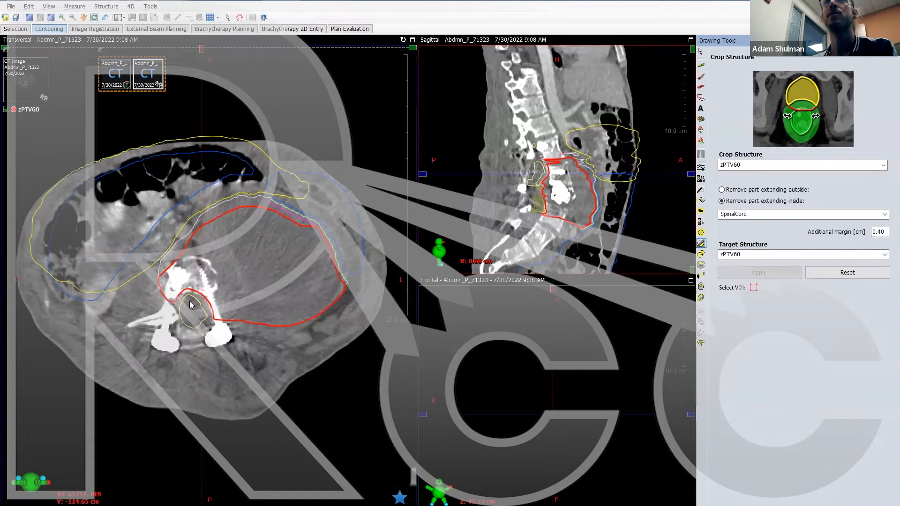
Step: Switch to Calculator, divide the 48 Gy cauda equina limit by 60, subtract 0.8 from 1 and multiply by 100
scroll(192, 304, "down", 4)
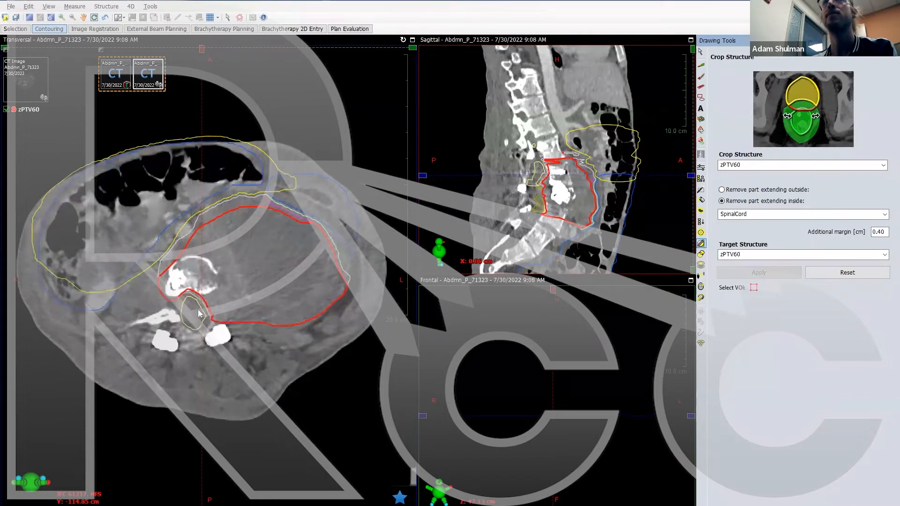
scroll(200, 323, "down", 2)
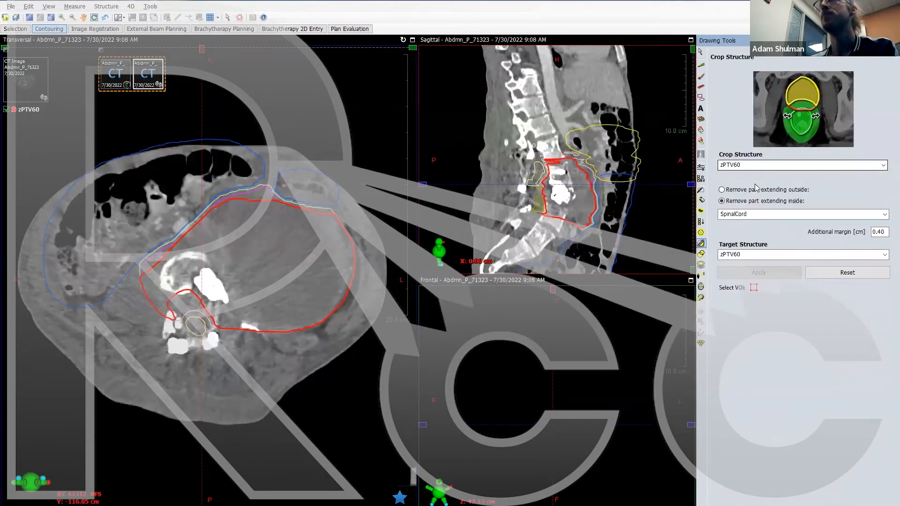
left_click(442, 504)
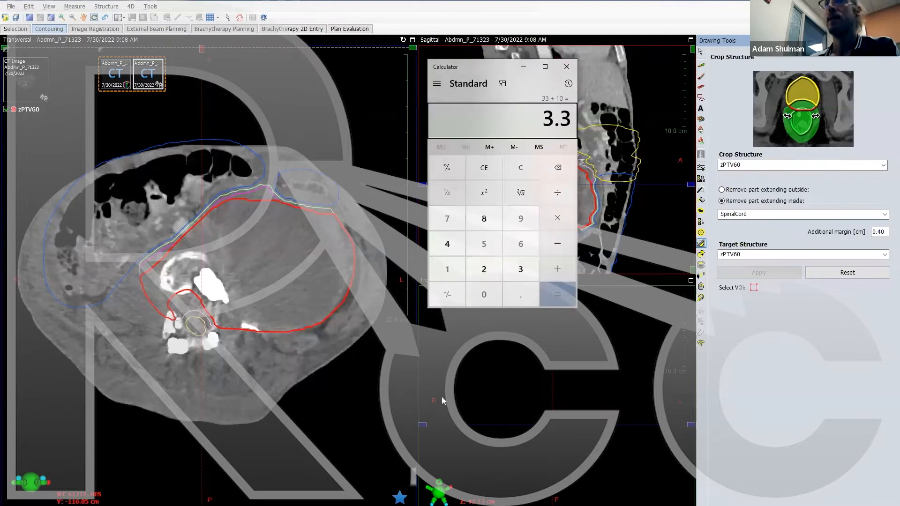
type("48/60")
key("Return")
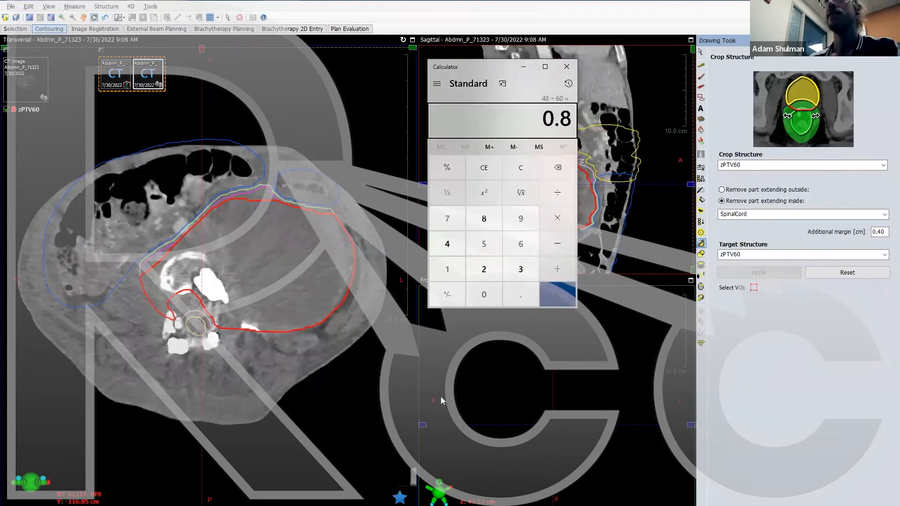
type("1-0.8")
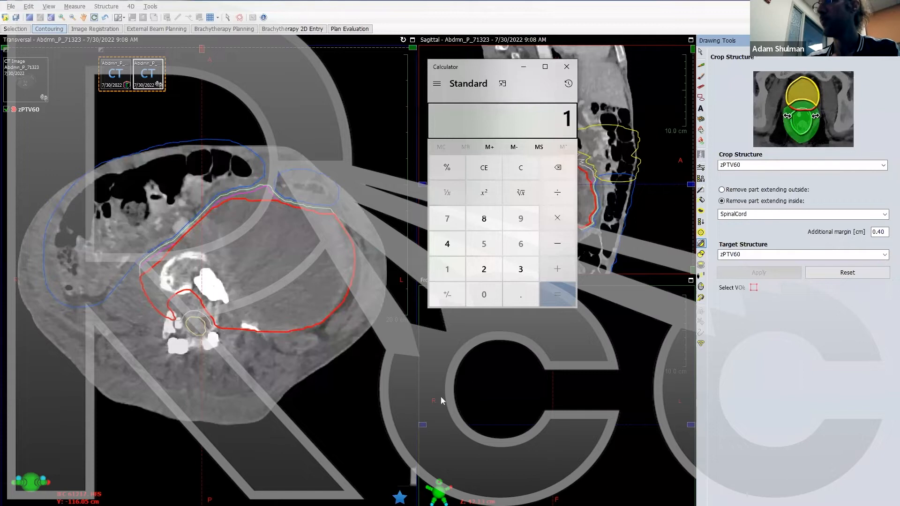
key("Return")
type("*100")
key("Return")
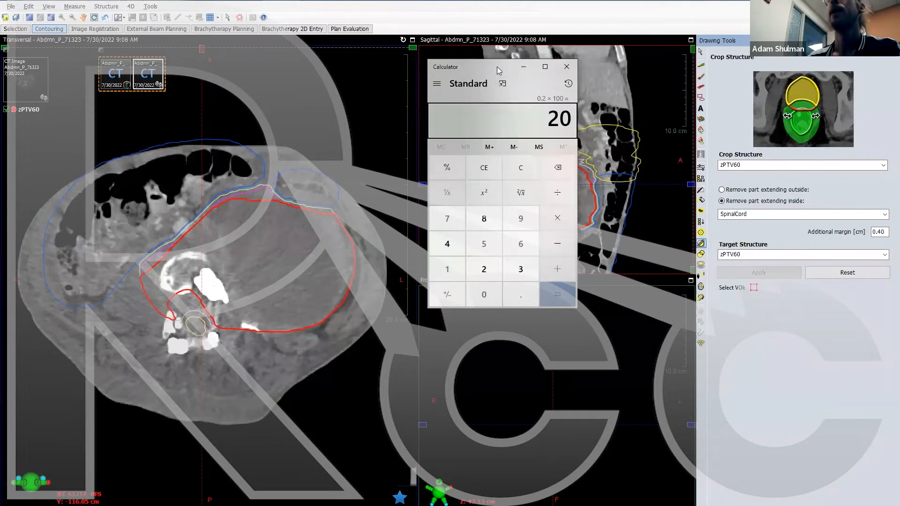
Step: Divide the 20 percent falloff by 10 to obtain the cauda equina margin in millimetres, then put the calculator away
type("10")
key("Return")
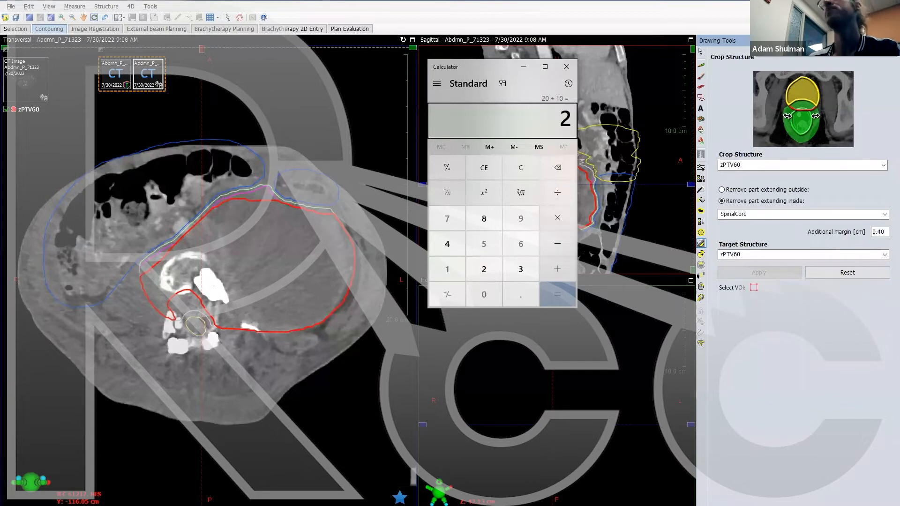
left_click(523, 67)
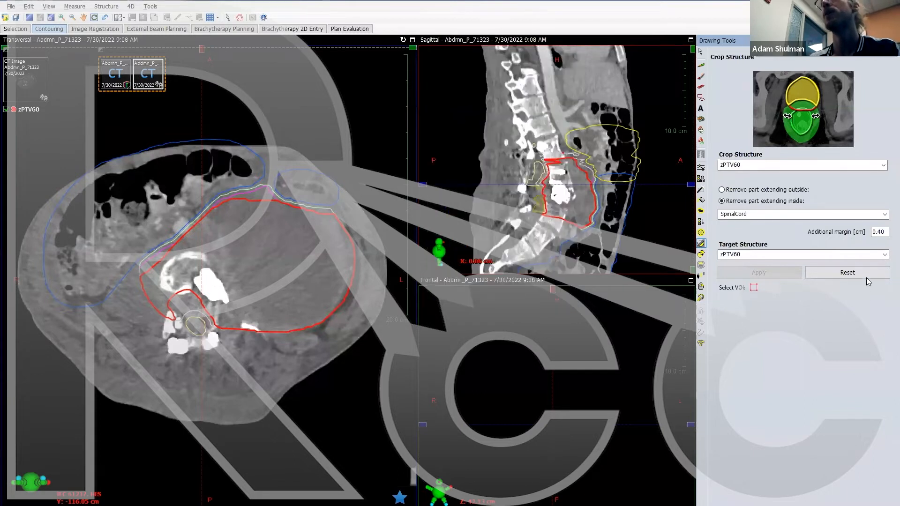
Step: Crop the part of zPTV60 extending inside CaudaEquina with a 0.20 cm additional margin, keeping zPTV60 as the target structure
left_click(792, 218)
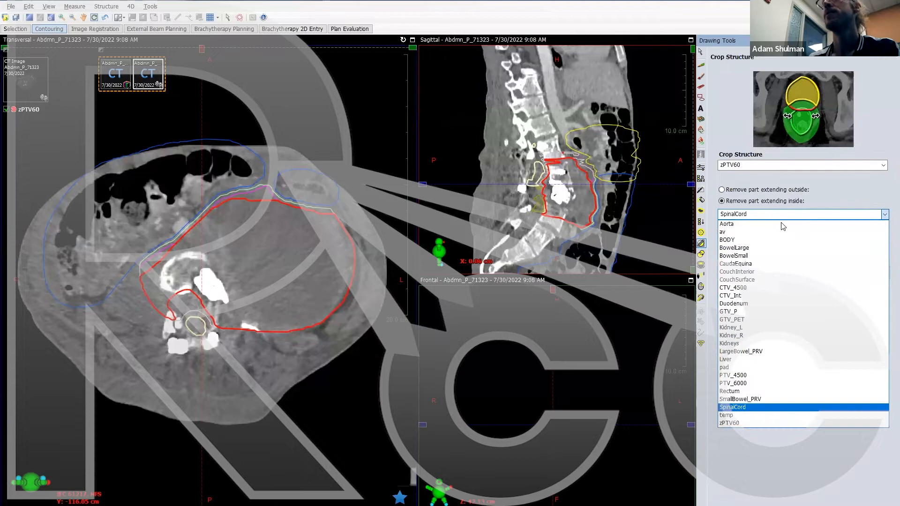
left_click(755, 263)
left_click(879, 231)
double_click(879, 231)
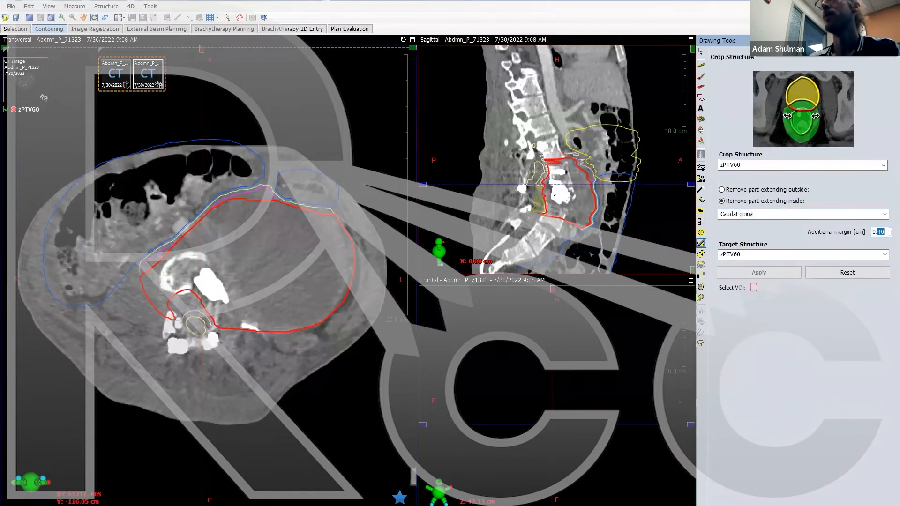
left_click(758, 257)
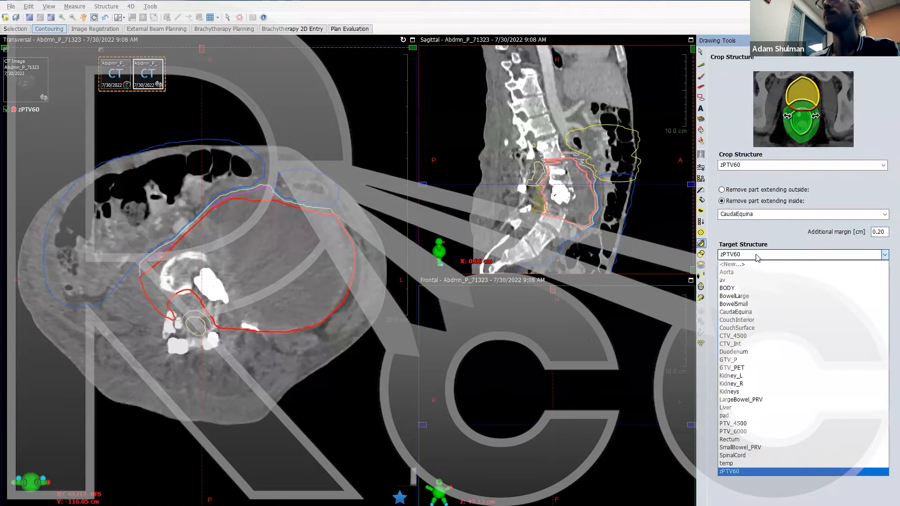
left_click(753, 268)
left_click(753, 267)
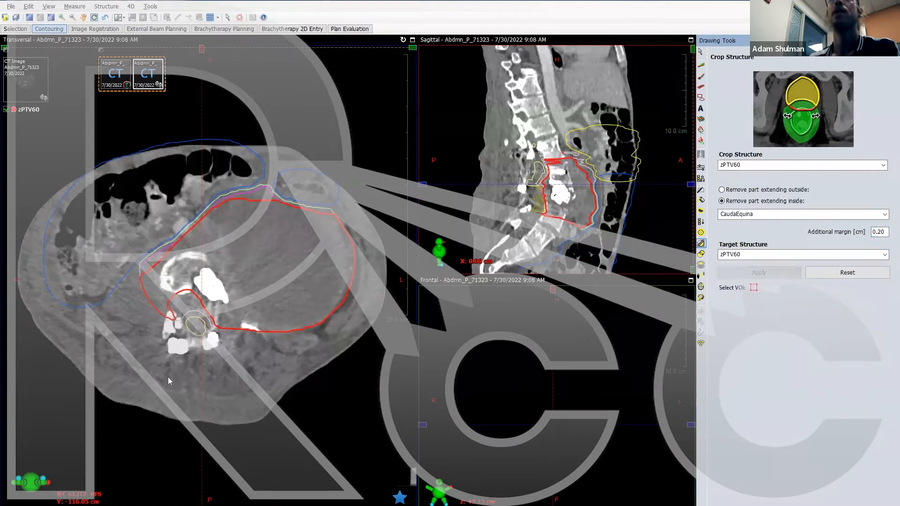
Step: Check the cropped zPTV60 contour across the transversal slices and consult the dose constraints image
scroll(261, 325, "down", 2)
scroll(261, 325, "up", 6)
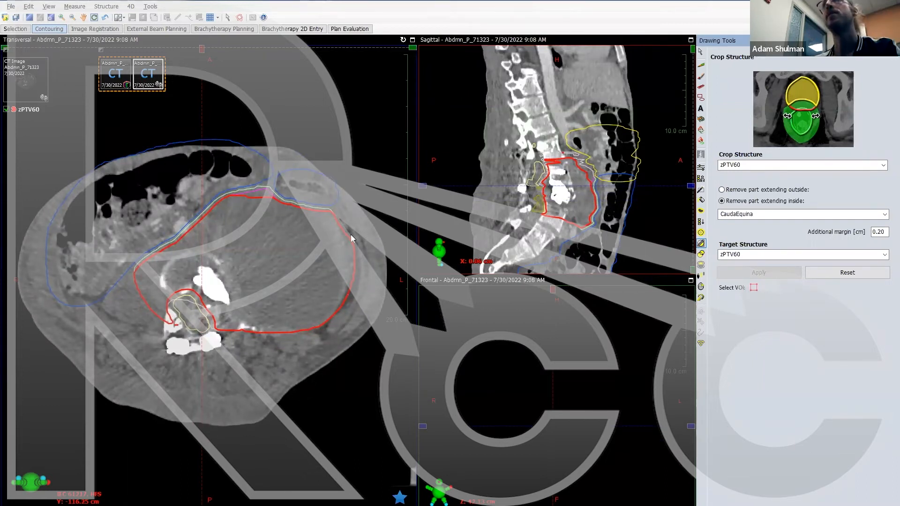
scroll(321, 286, "up", 5)
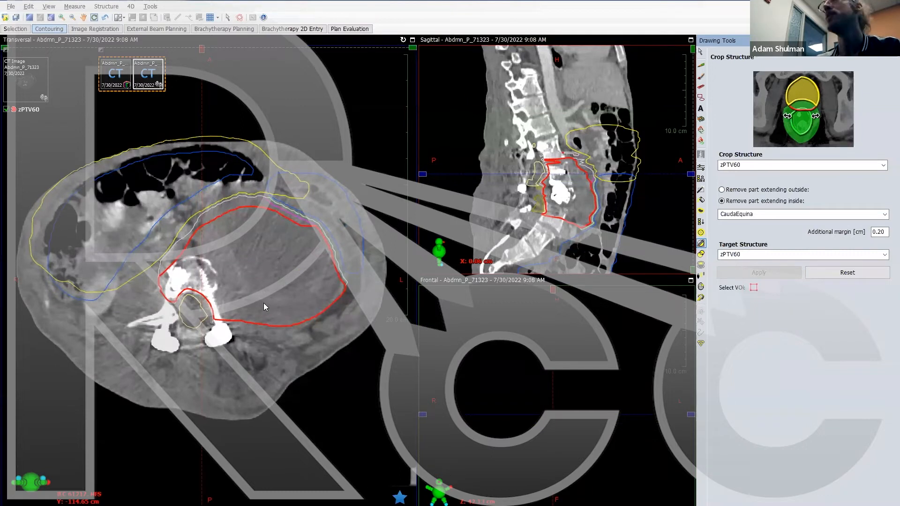
scroll(290, 268, "down", 3)
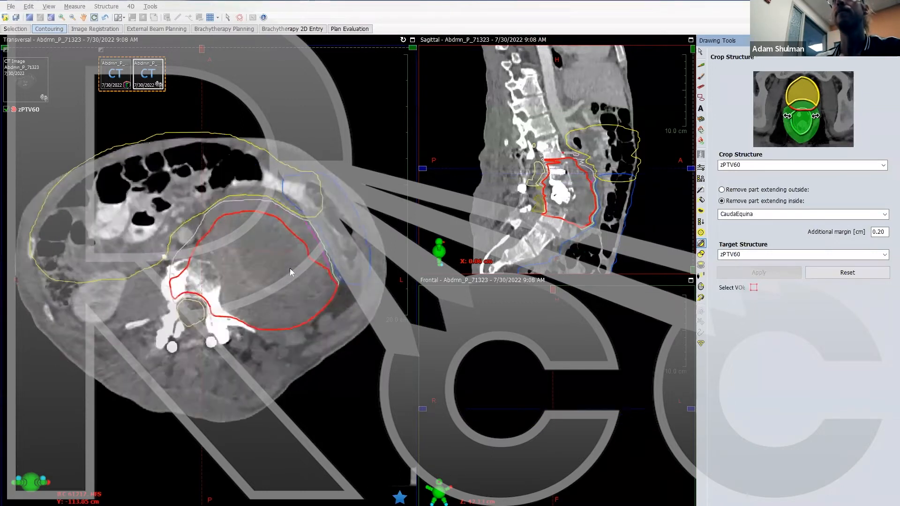
scroll(228, 216, "up", 2)
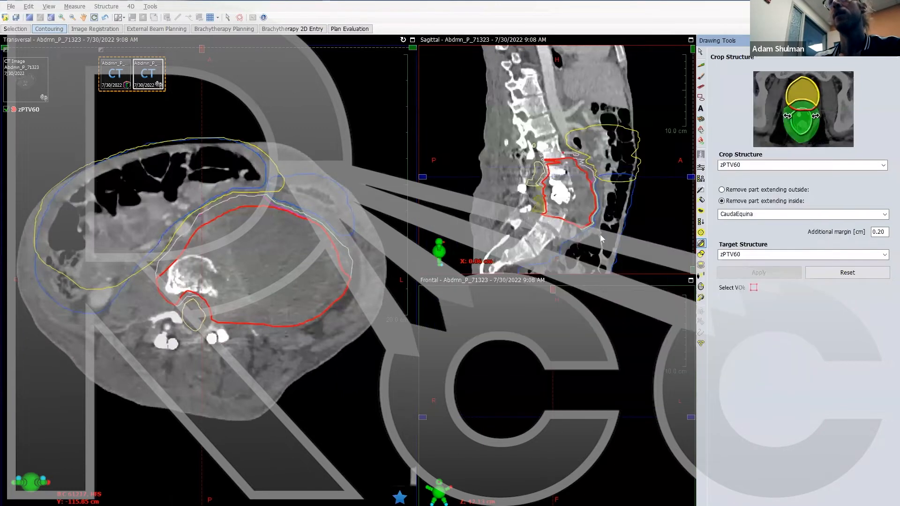
key("alt+Tab")
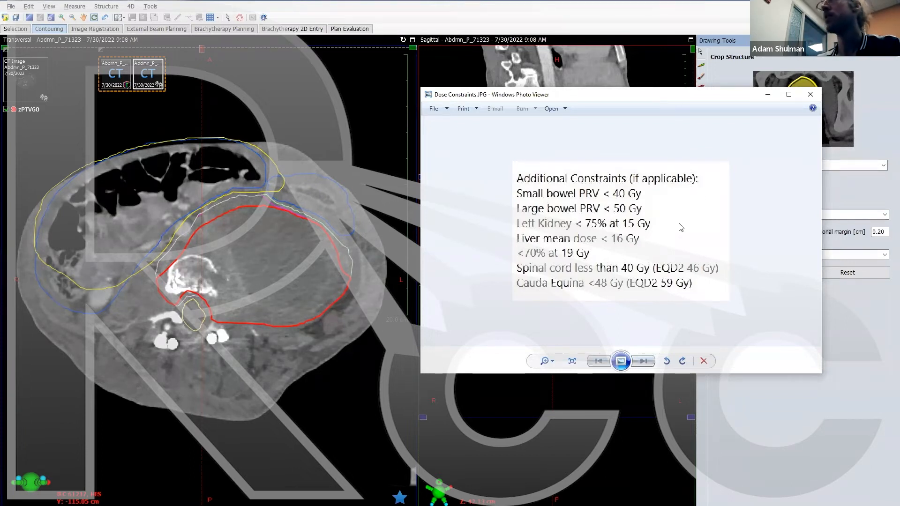
left_click(769, 96)
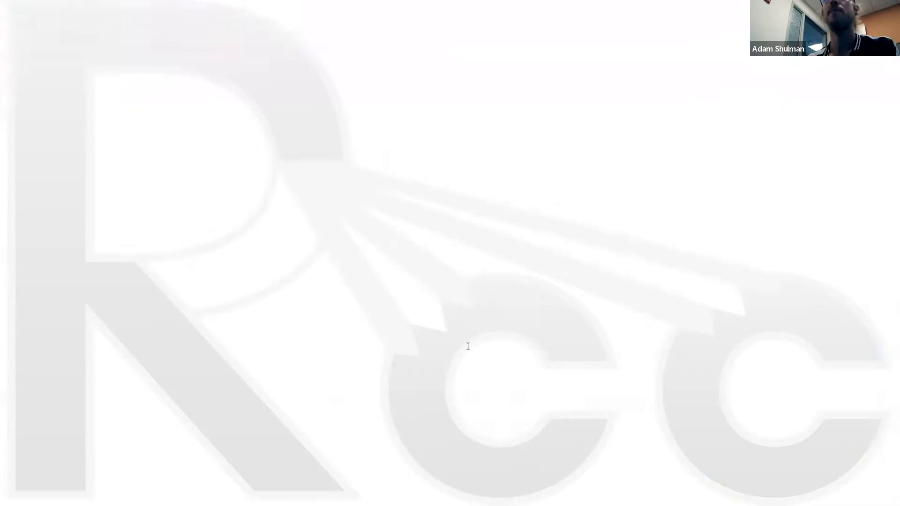
Step: Switch to the Shulman Method PDF guide and review its list of PTV optimization structures and the dose falloff notes
scroll(352, 266, "up", 5)
scroll(353, 266, "up", 15)
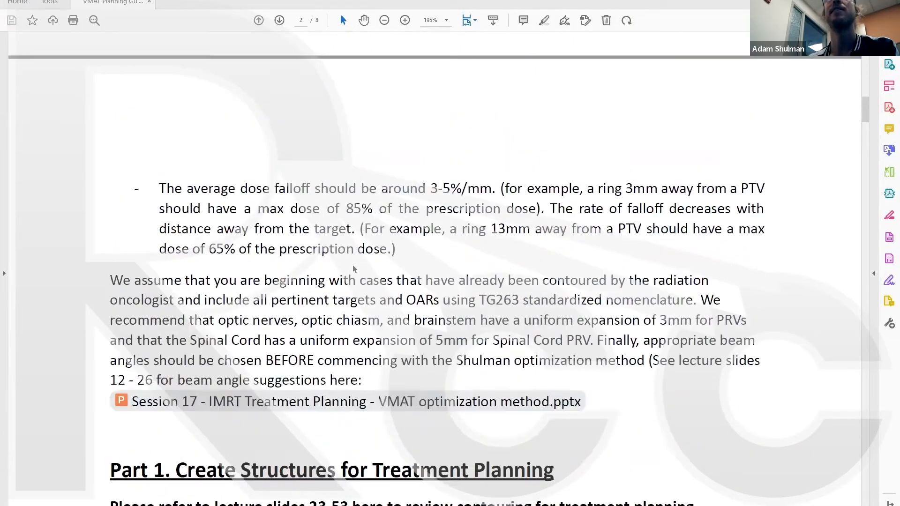
scroll(353, 266, "down", 3)
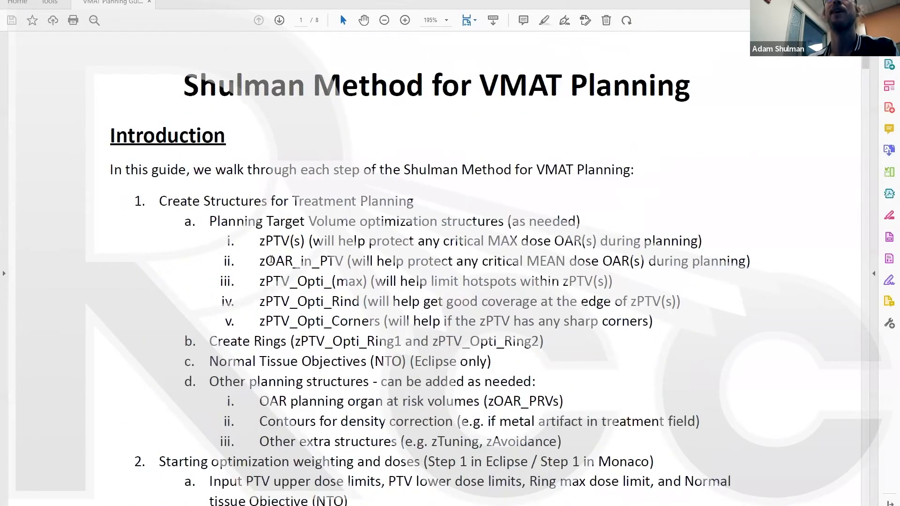
left_click_drag(259, 240, 381, 319)
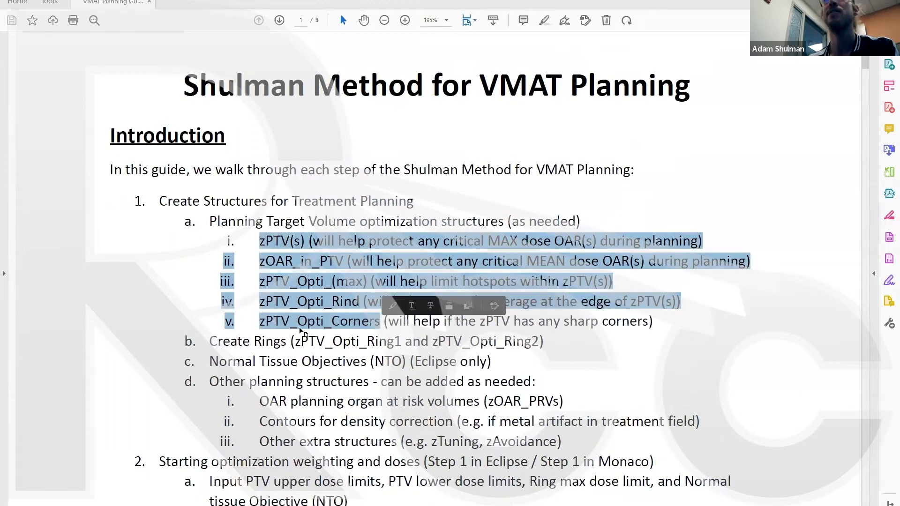
left_click(326, 325)
scroll(380, 324, "down", 2)
scroll(379, 324, "down", 20)
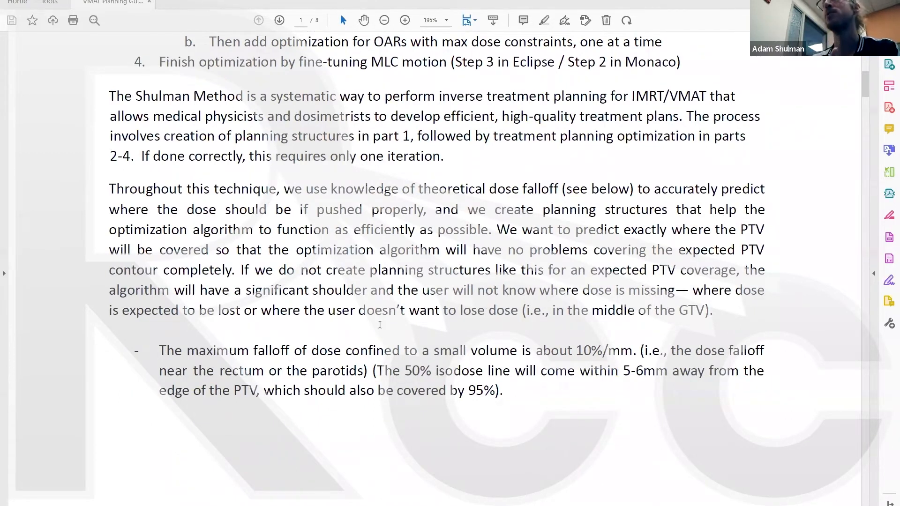
scroll(379, 324, "down", 20)
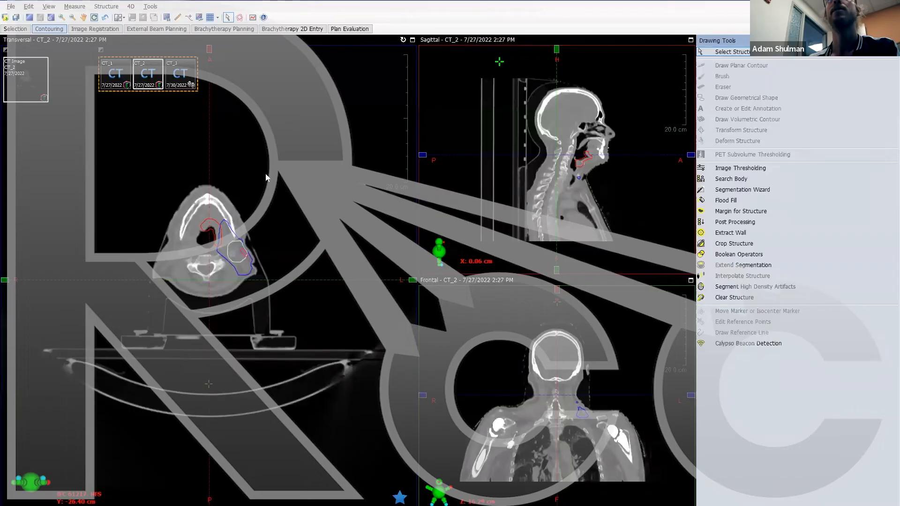
Step: Examine the left parotid and PTV overlap on the head and neck CT_2 slices, then read the guide's zOAR_in_PTV section
scroll(261, 249, "up", 6)
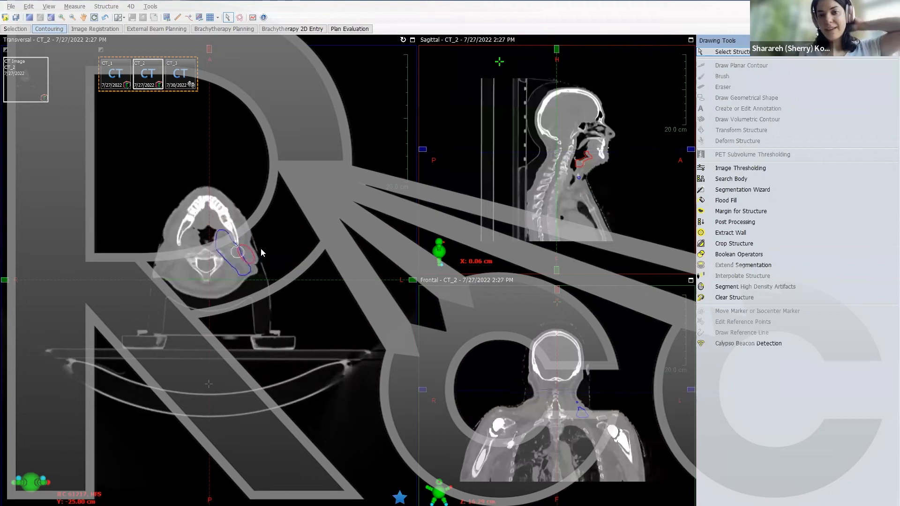
scroll(261, 250, "up", 4)
mouse_move(35, 75)
left_click(28, 150)
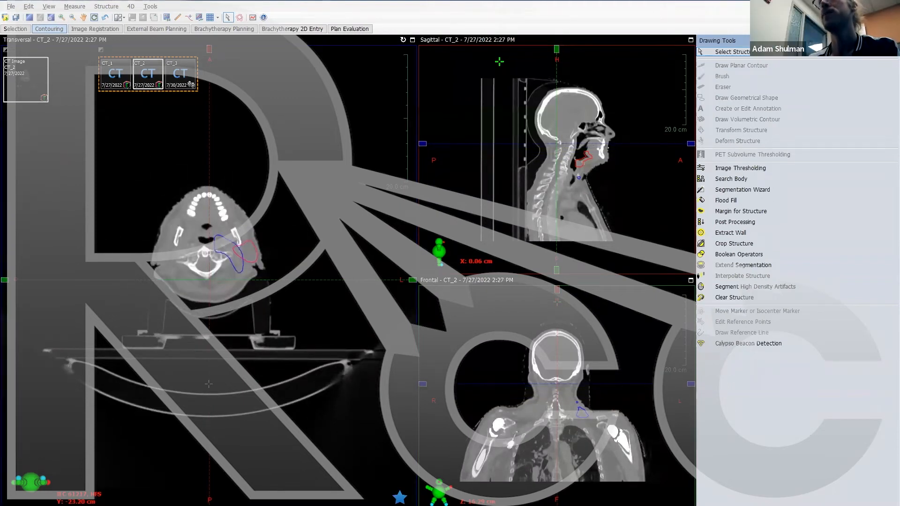
key("alt+Tab")
scroll(254, 259, "down", 6)
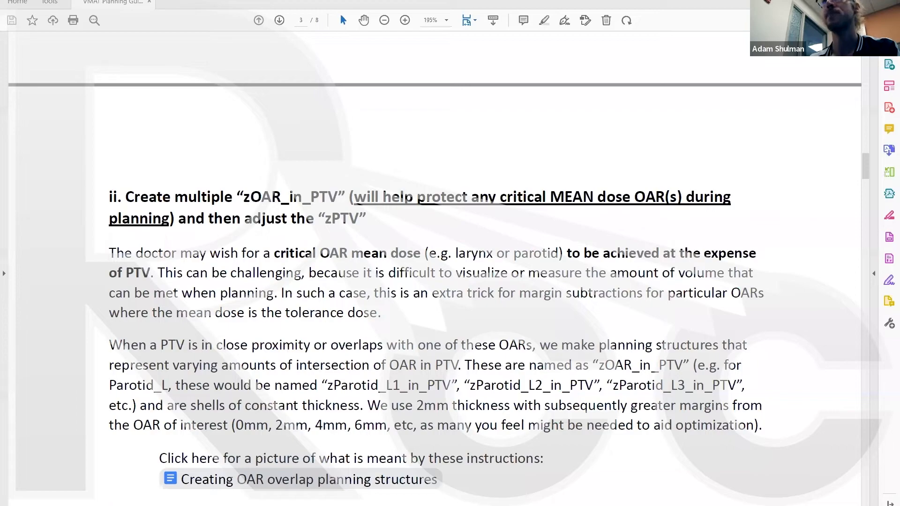
Step: Return to the CT_2 contouring view and inspect an enlarged transversal view of the overlap between PTV_5200 and the left parotid
key("alt+Tab")
scroll(294, 283, "down", 4)
scroll(293, 284, "up", 4)
scroll(293, 285, "up", 2)
mouse_move(21, 71)
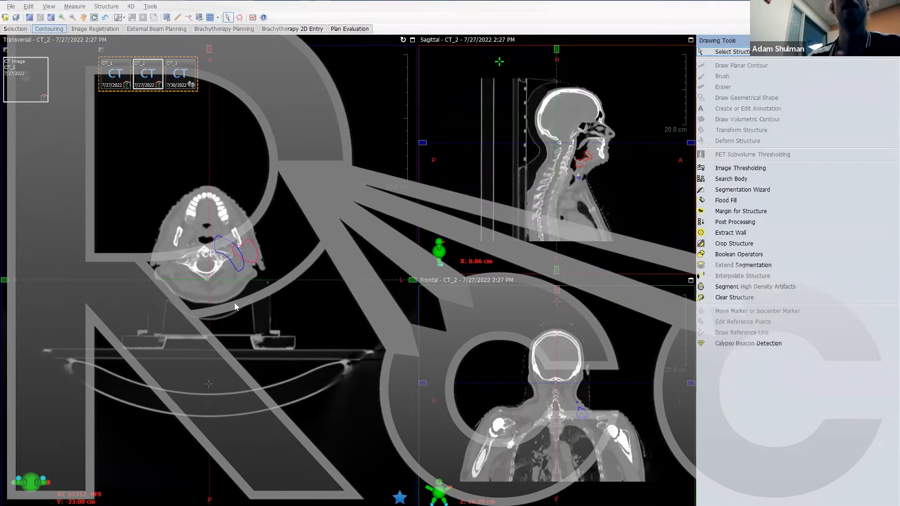
scroll(235, 277, "up", 5)
scroll(267, 212, "up", 5)
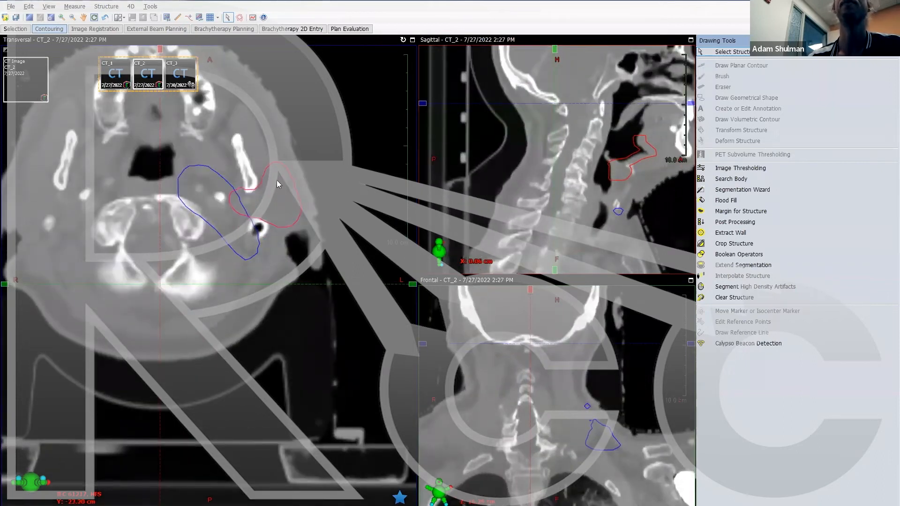
scroll(263, 219, "down", 4)
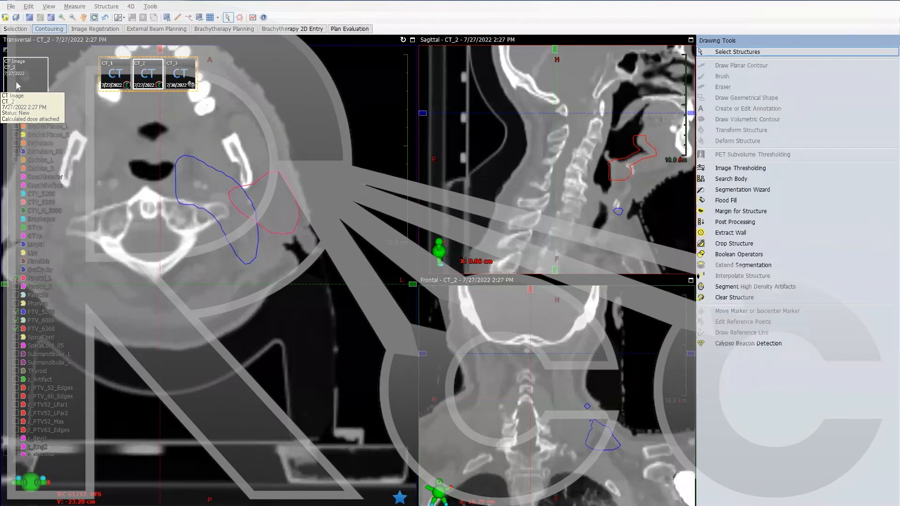
Step: Display the parotid overlap shells z_PTV52_LPar1 and z_PTV52_LPar2 together with z_PTV52_Max
scroll(29, 410, "down", 1)
left_click(16, 395)
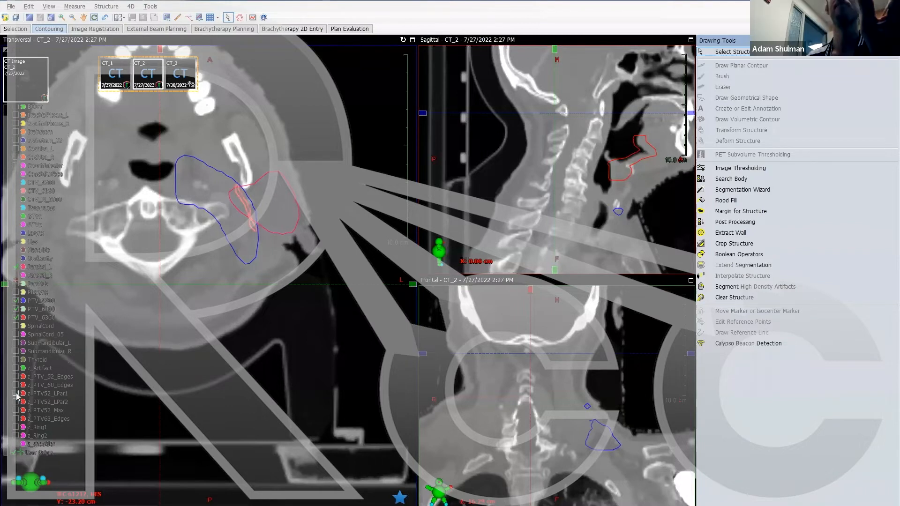
left_click(17, 395)
left_click(16, 395)
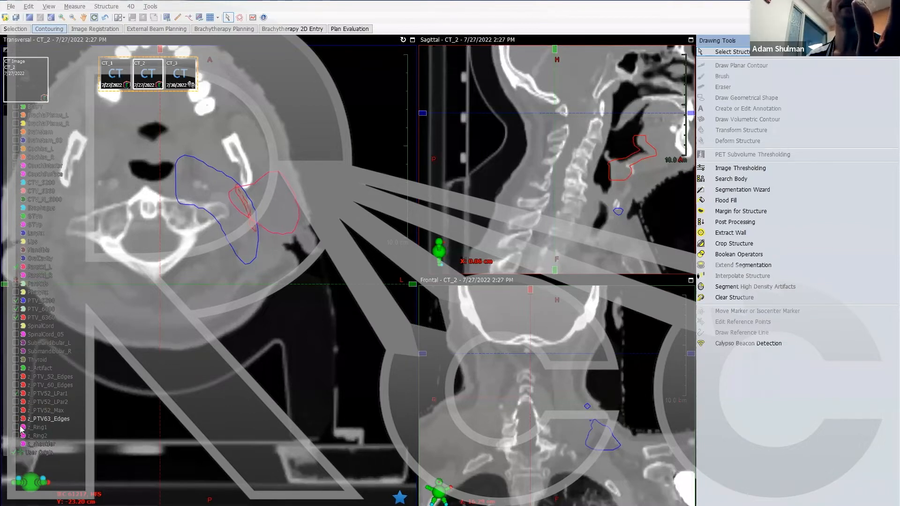
left_click(17, 402)
left_click(15, 411)
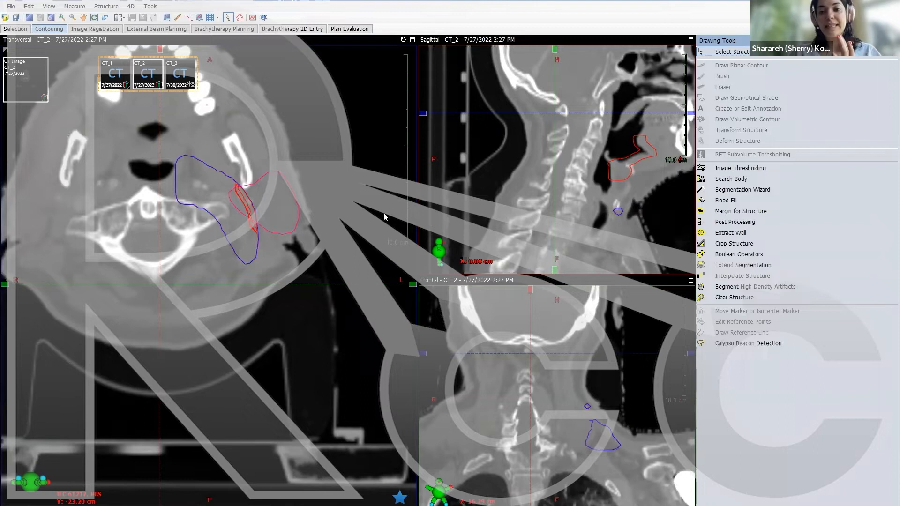
Step: Toggle PTV_5200 and z_PTV52_LPar1 to compare them with the remaining planning structures, leaving PTV_5200 hidden
scroll(263, 235, "up", 2)
scroll(264, 234, "up", 3)
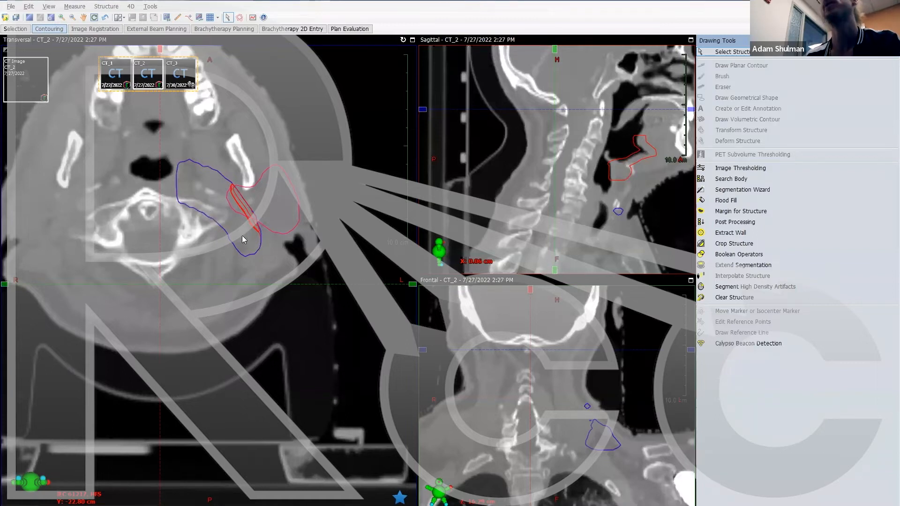
mouse_move(14, 89)
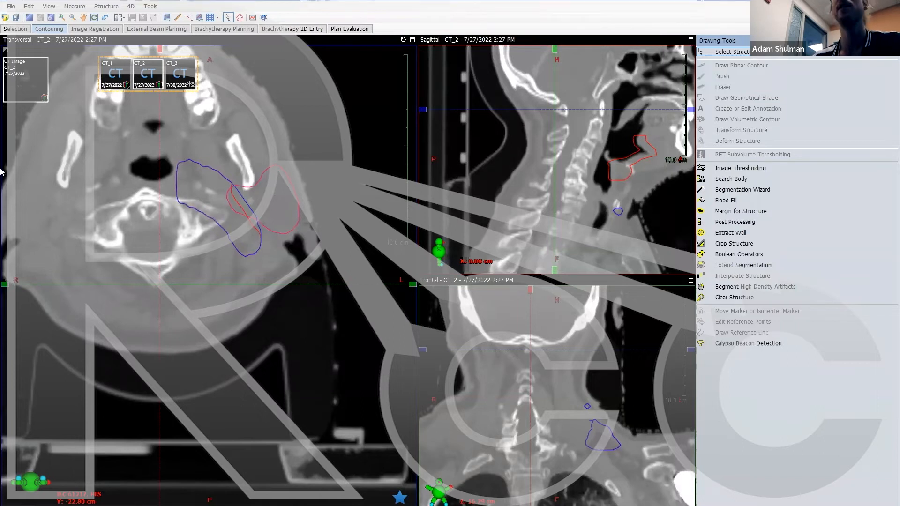
left_click(15, 300)
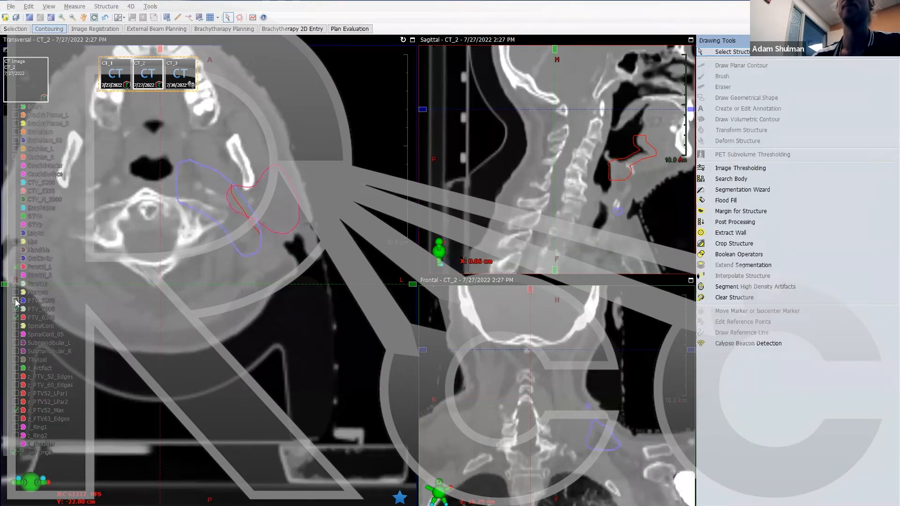
left_click(16, 394)
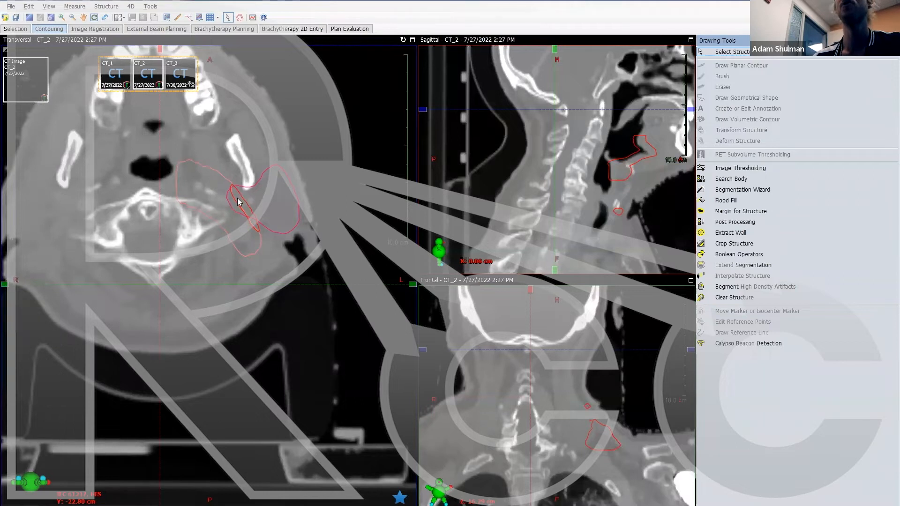
left_click(16, 301)
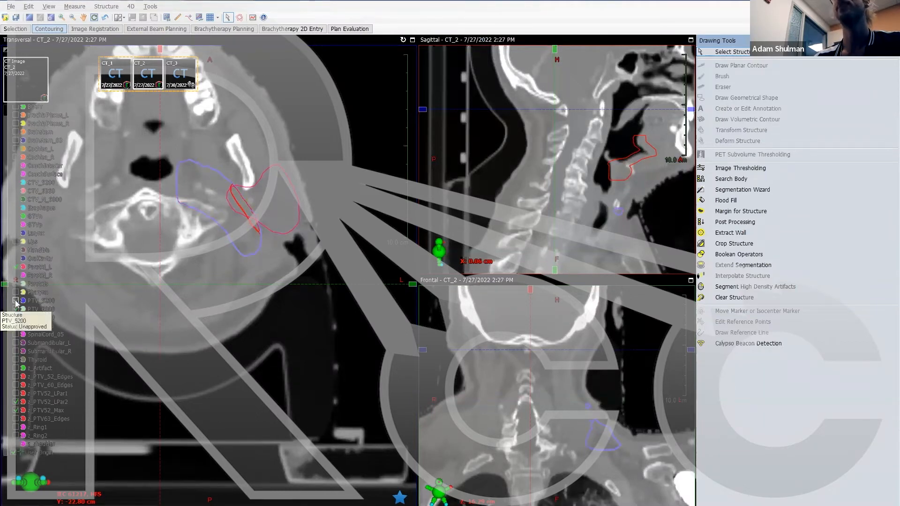
left_click(16, 302)
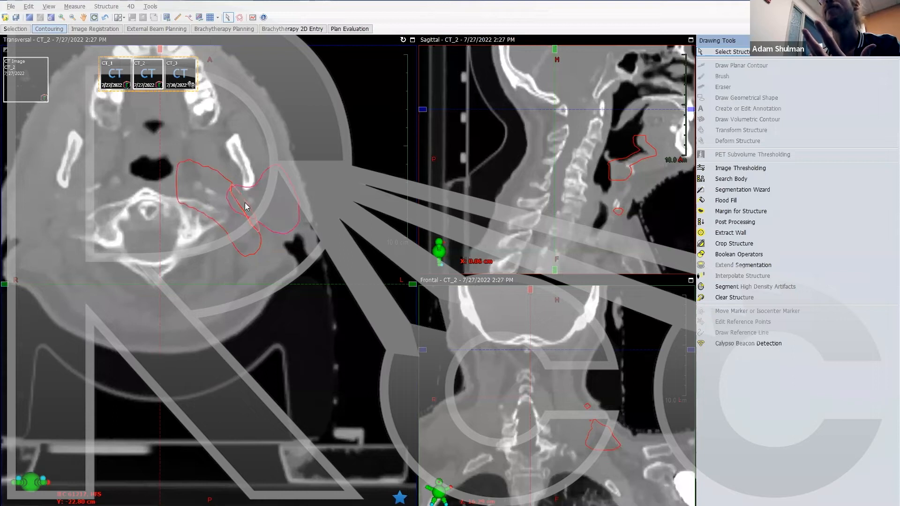
Step: Show z_PTV52_LPar1 alongside z_PTV52_LPar2 in the parotid overlap region
mouse_move(245, 207)
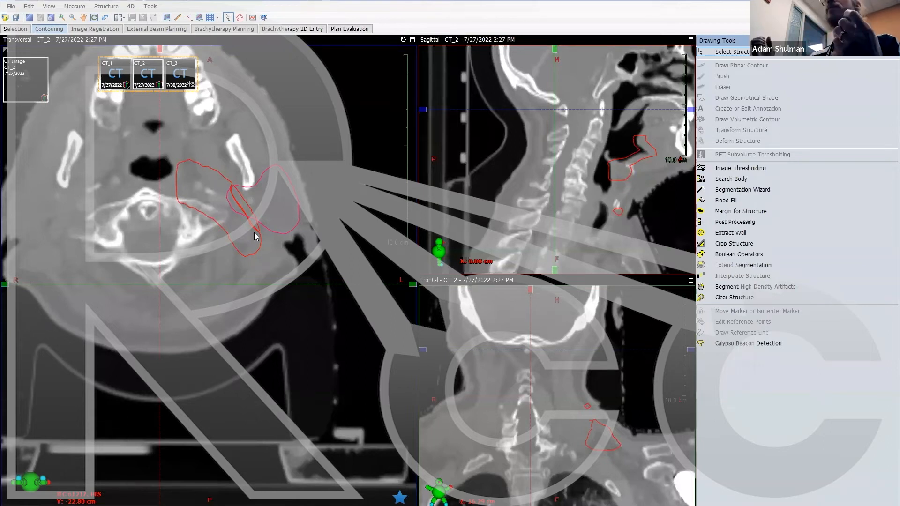
mouse_move(14, 141)
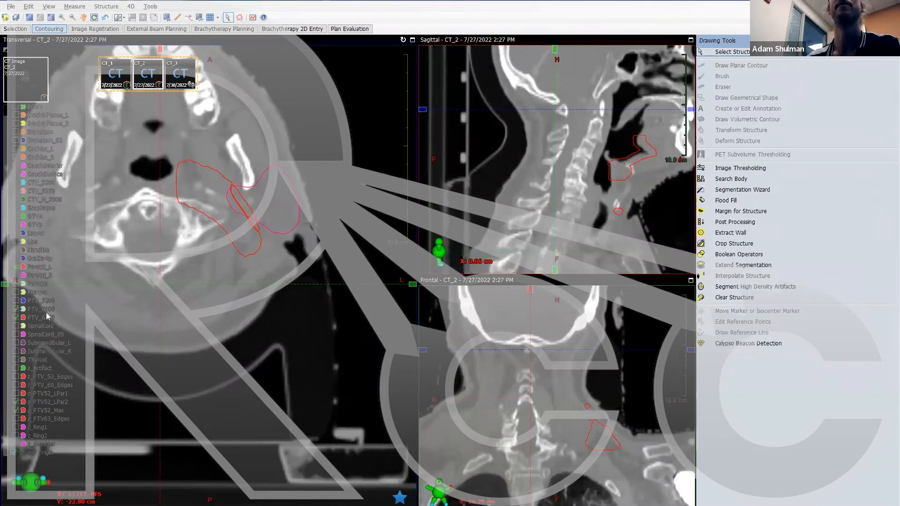
left_click(16, 394)
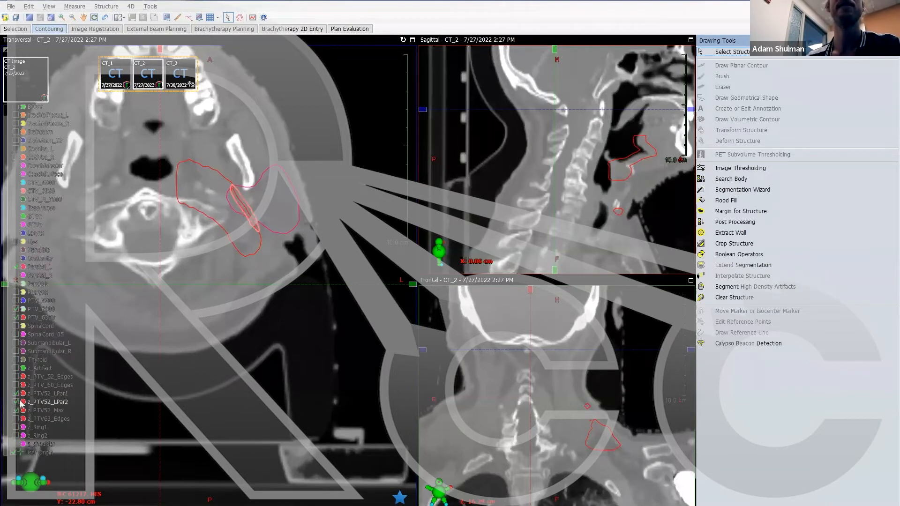
Step: Hide the parotid overlap shells z_PTV52_LPar2 and z_PTV52_LPar1 in the CT_2 contouring view
left_click(15, 402)
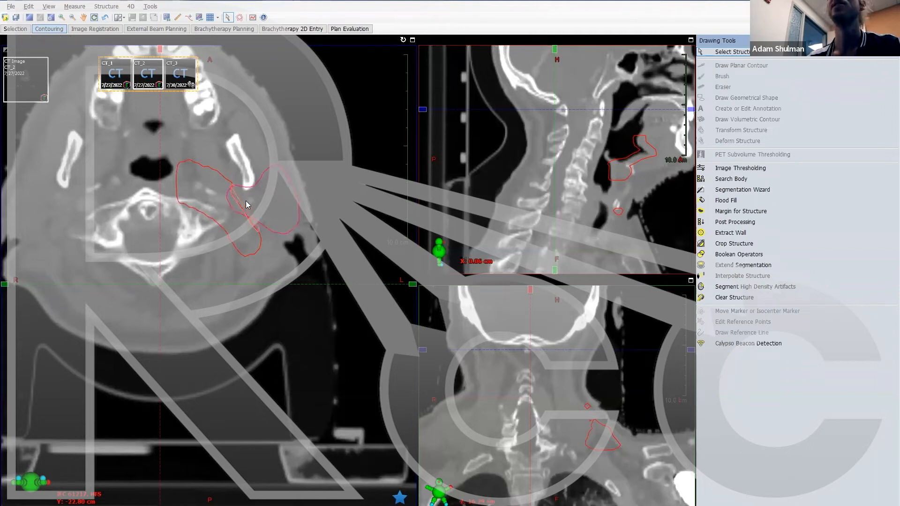
mouse_move(15, 106)
left_click(16, 394)
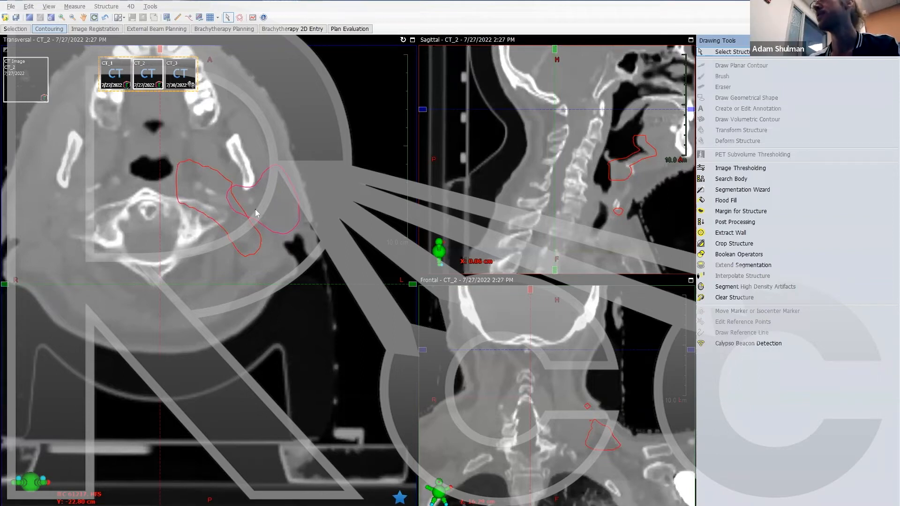
Step: Switch to the VMAT planning guide PDF and read from the zOAR_in_PTV instructions to section iii on zPTV_Opti_(max)
key("alt+Tab")
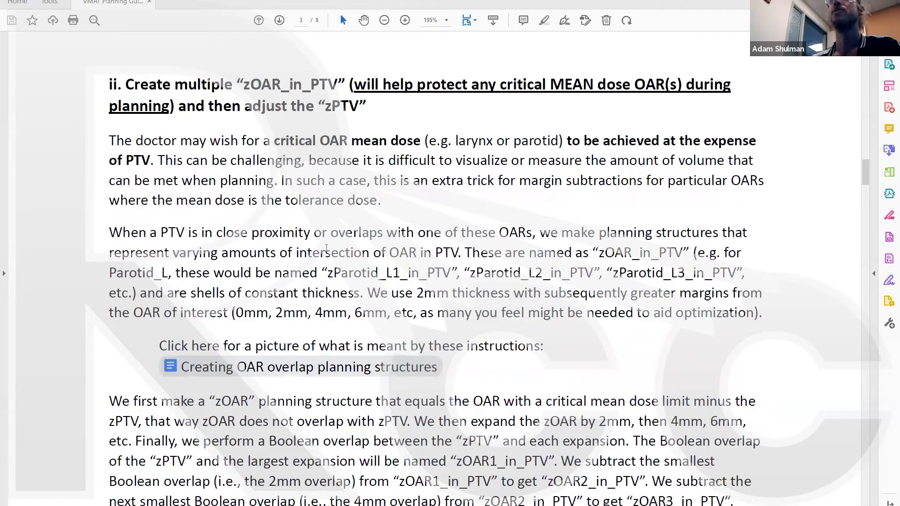
scroll(327, 248, "down", 4)
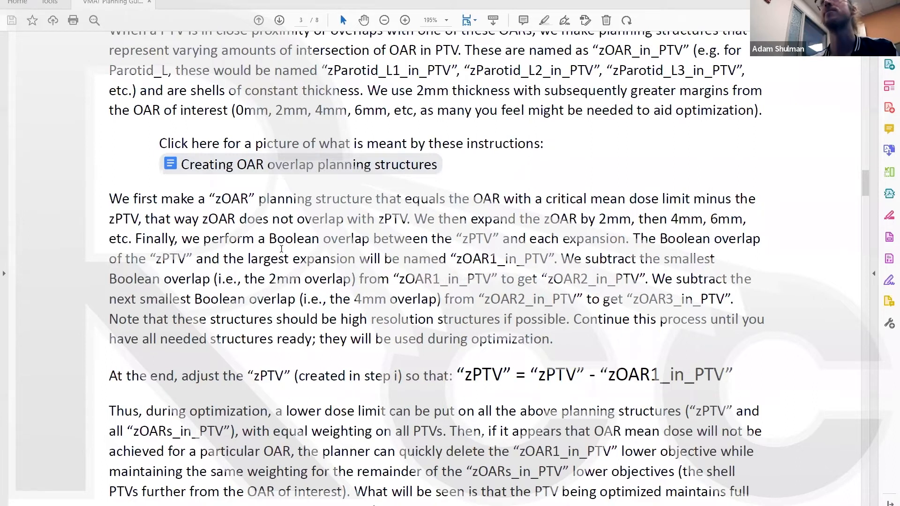
scroll(408, 267, "down", 8)
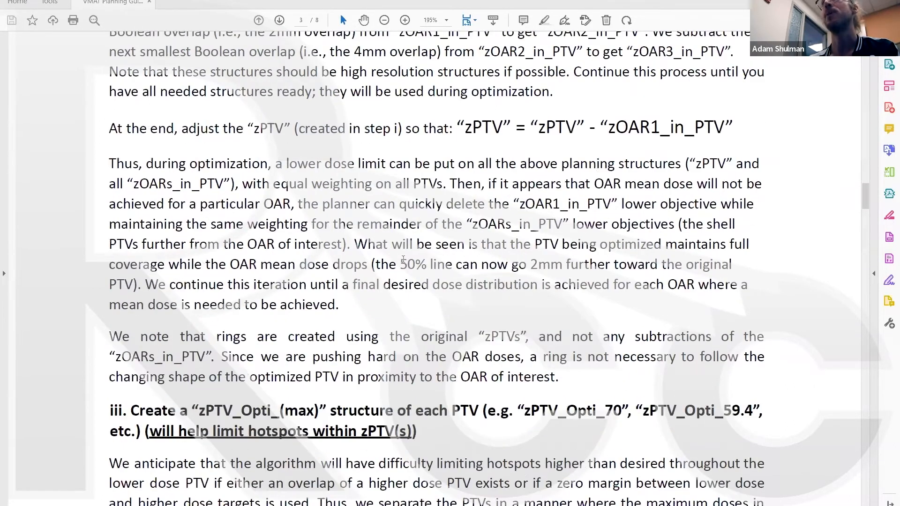
scroll(403, 258, "down", 2)
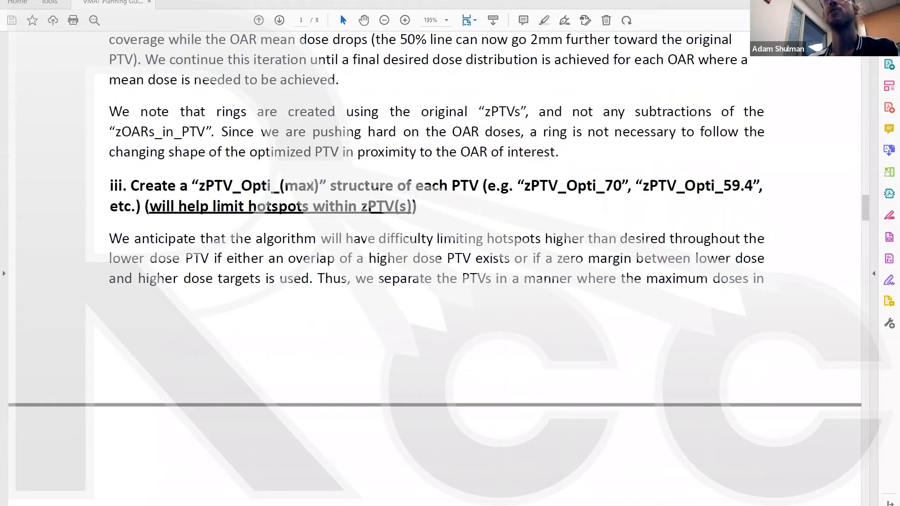
scroll(306, 193, "down", 1)
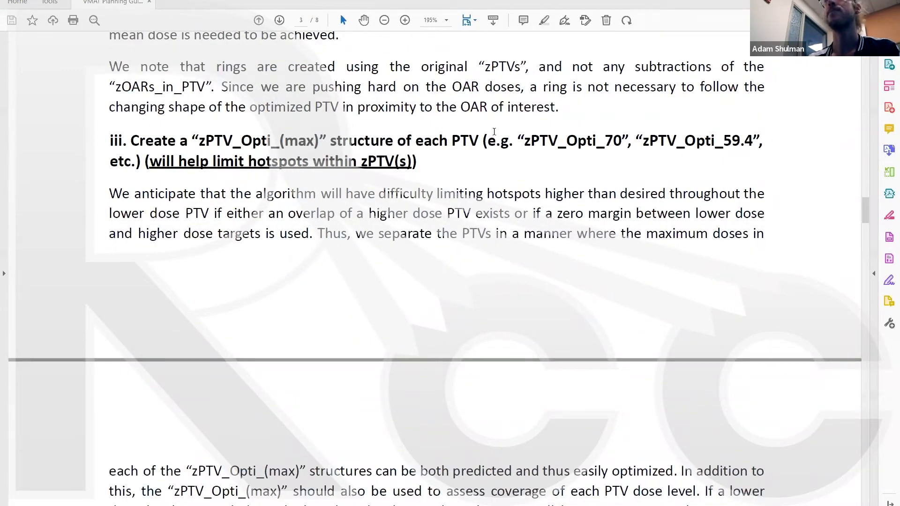
scroll(494, 188, "down", 1)
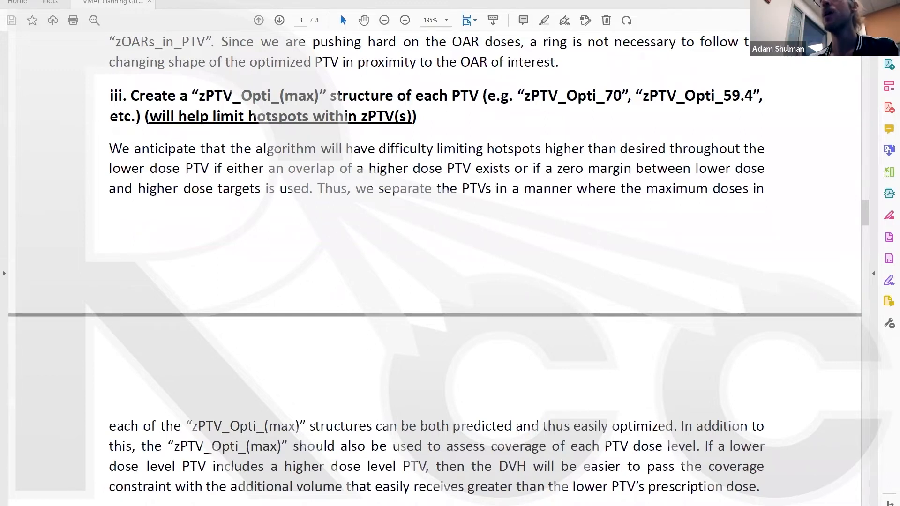
Step: Return to the CT_2 contouring view, find a transversal slice where the target structures overlap, and display PTV_5200
mouse_move(512, 505)
left_click(617, 488)
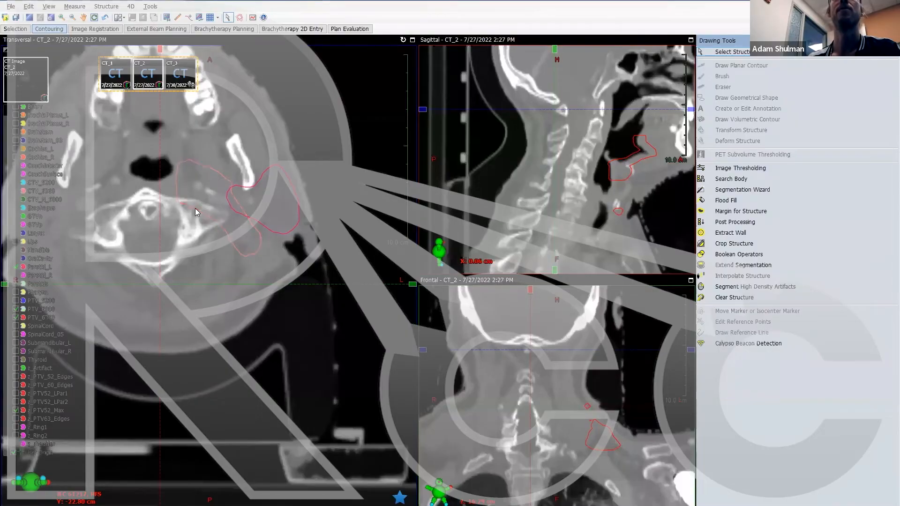
scroll(195, 208, "up", 6)
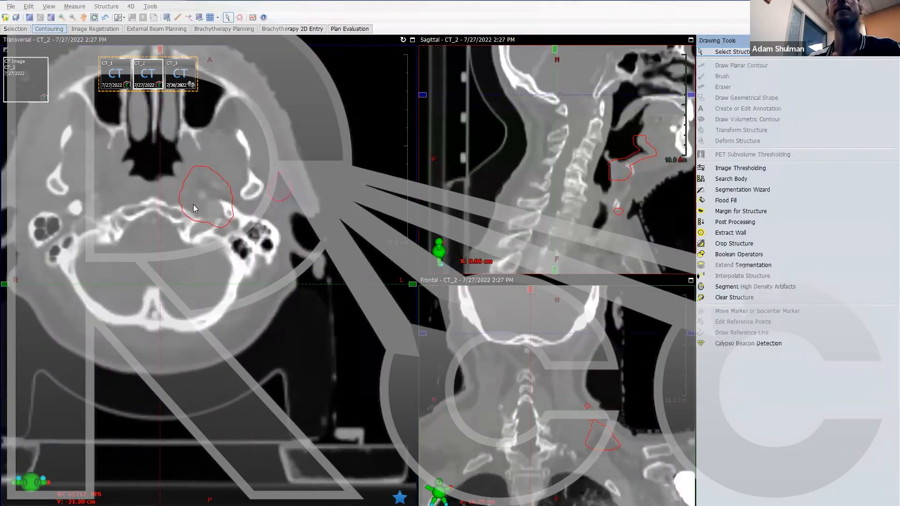
scroll(193, 203, "down", 15)
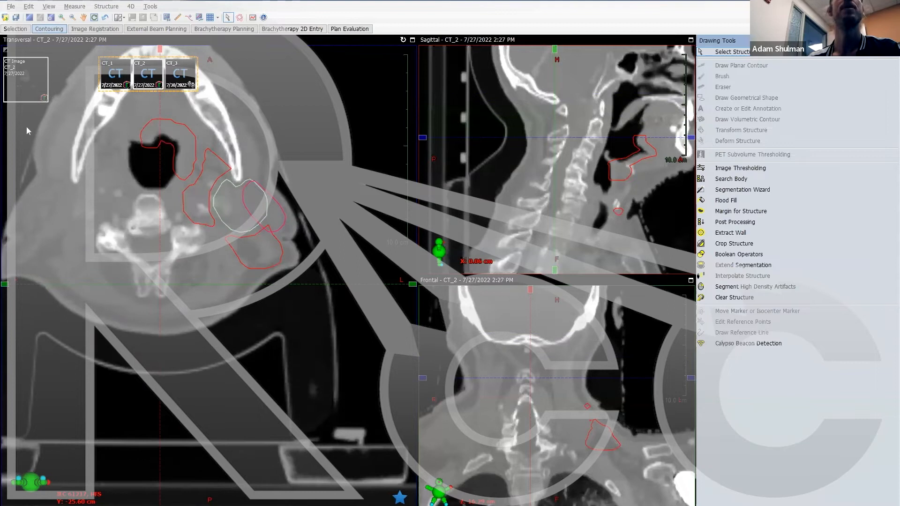
scroll(187, 180, "up", 2)
mouse_move(33, 214)
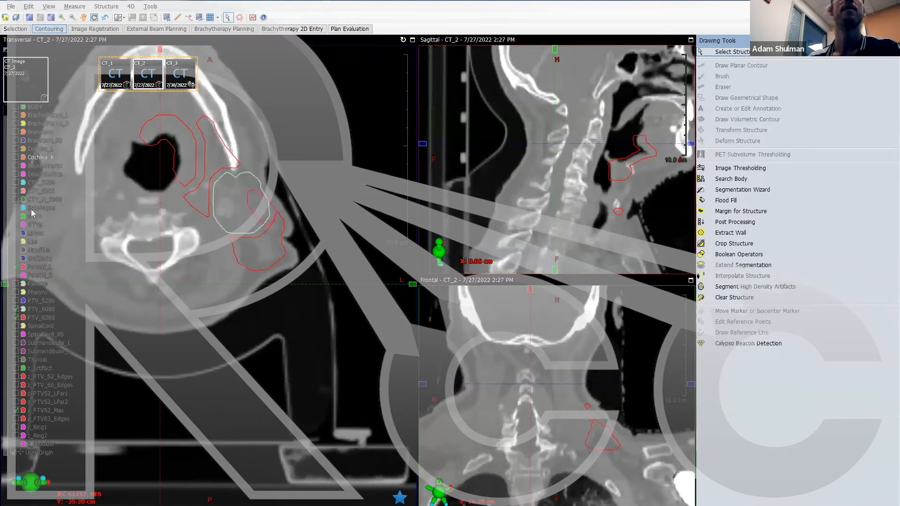
left_click(16, 301)
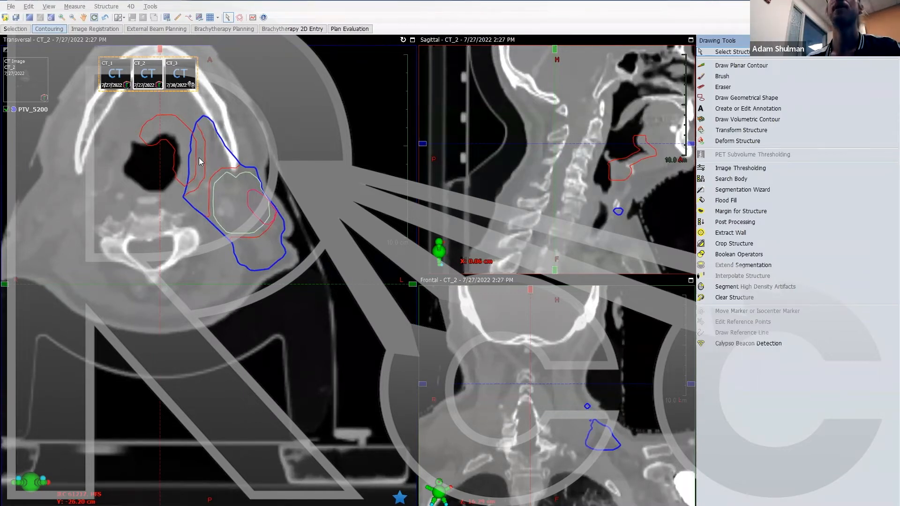
Step: In Calculator, divide 52 by 63, multiply 0.175 by 100, and divide that product by 5
left_click(444, 505)
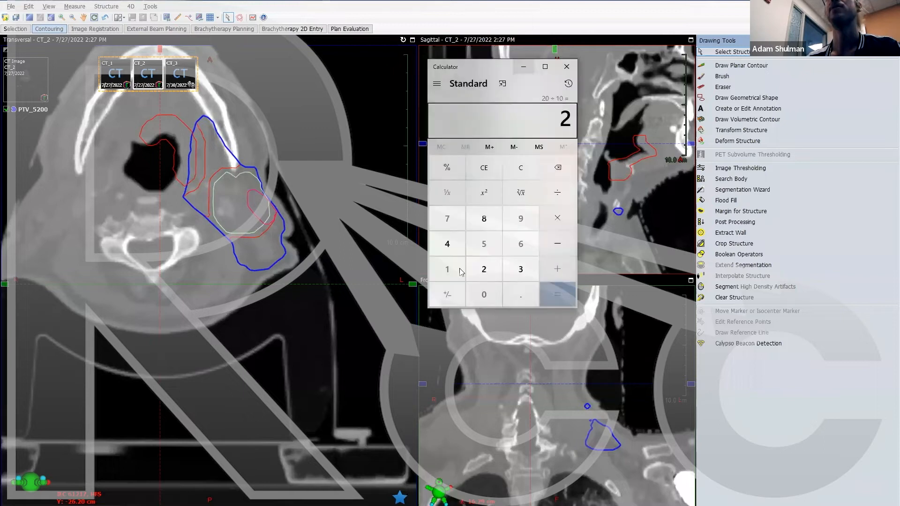
type("52")
type("63")
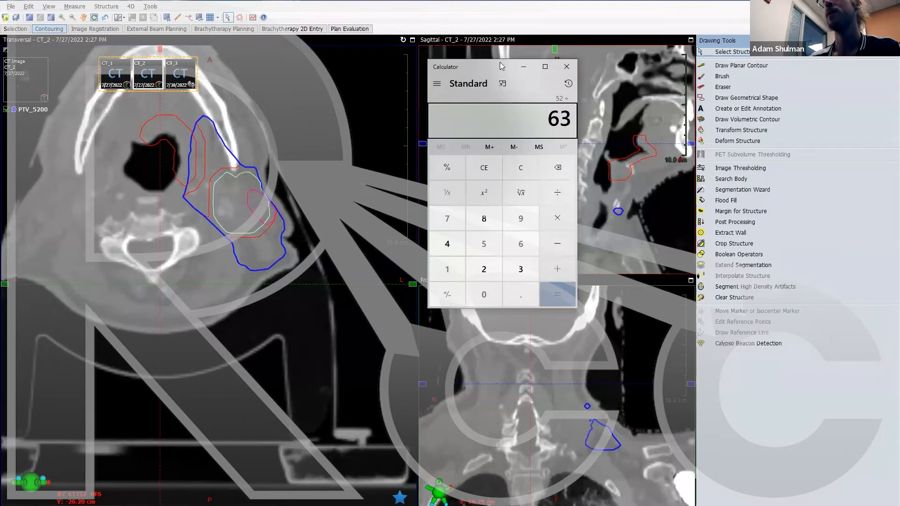
key("Return")
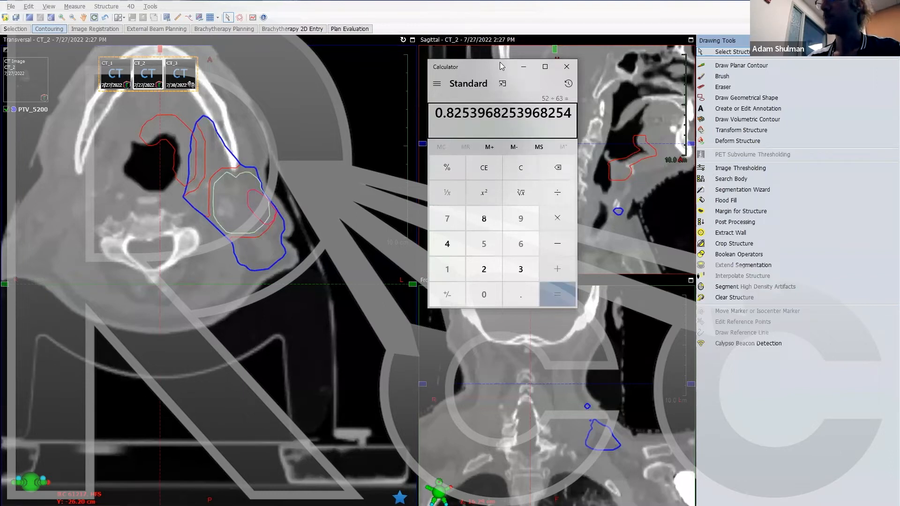
type("0.175*100")
key("Return")
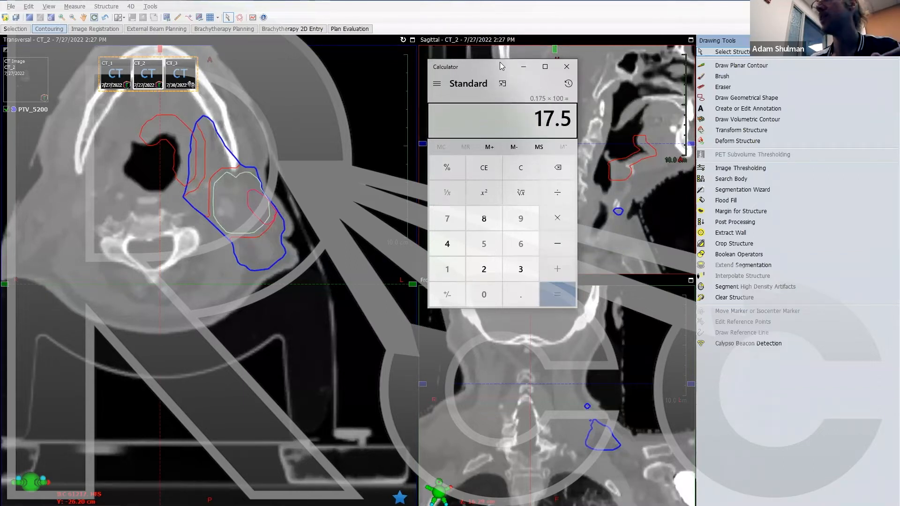
type("/5")
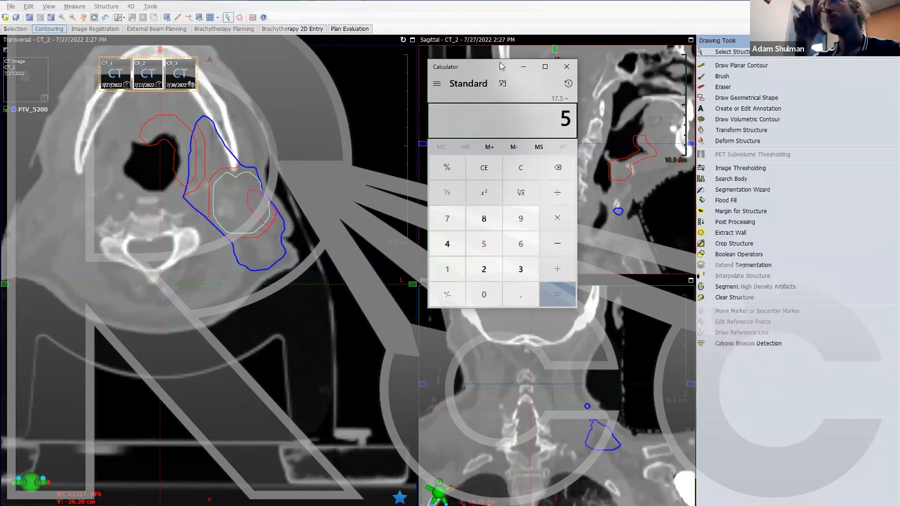
key("Return")
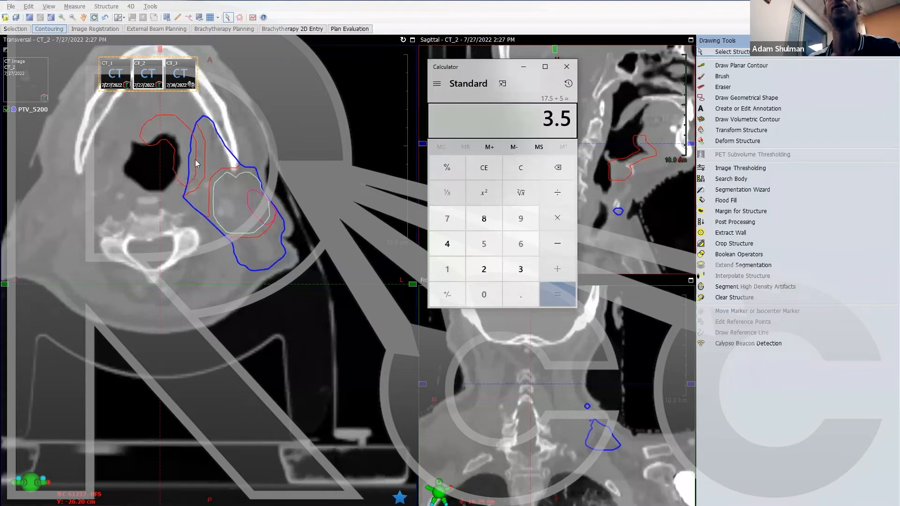
Step: Measure the gap between the two red target contours inside PTV_5200 on the transversal view, and remove the measurement
left_click(177, 18)
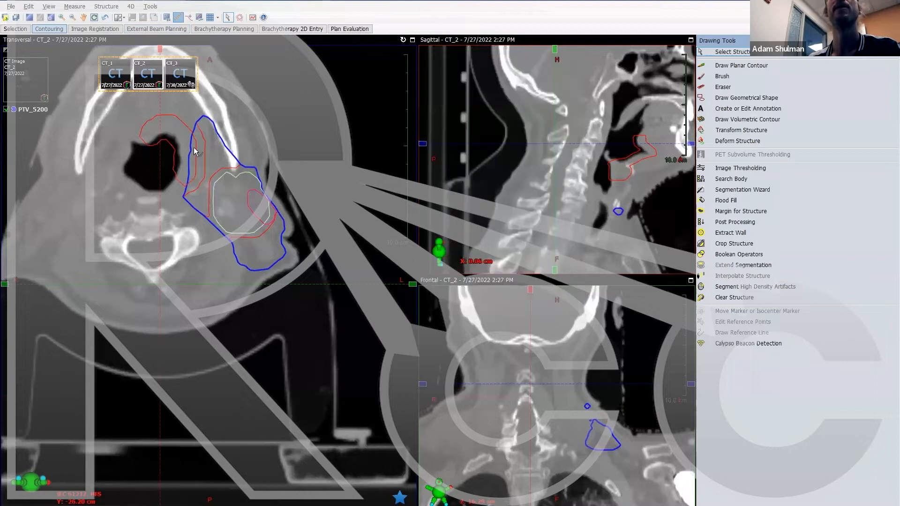
left_click_drag(195, 155, 205, 159)
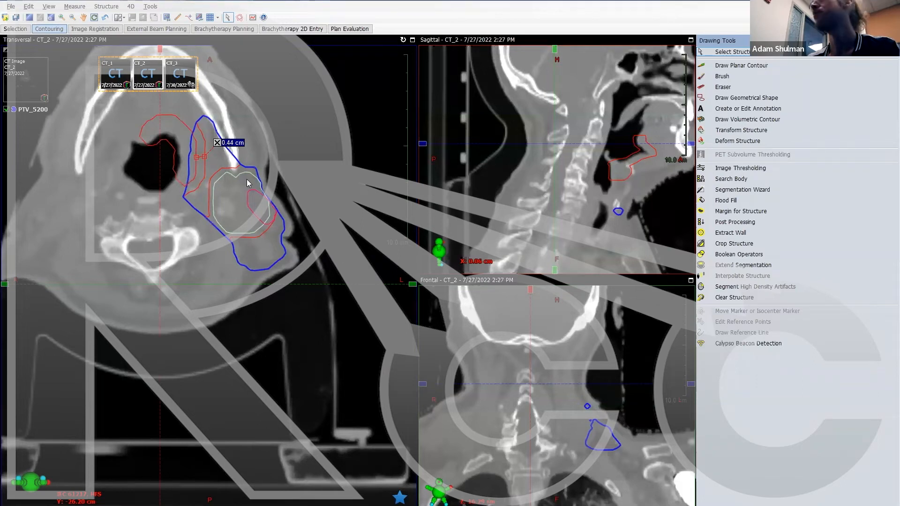
left_click(217, 143)
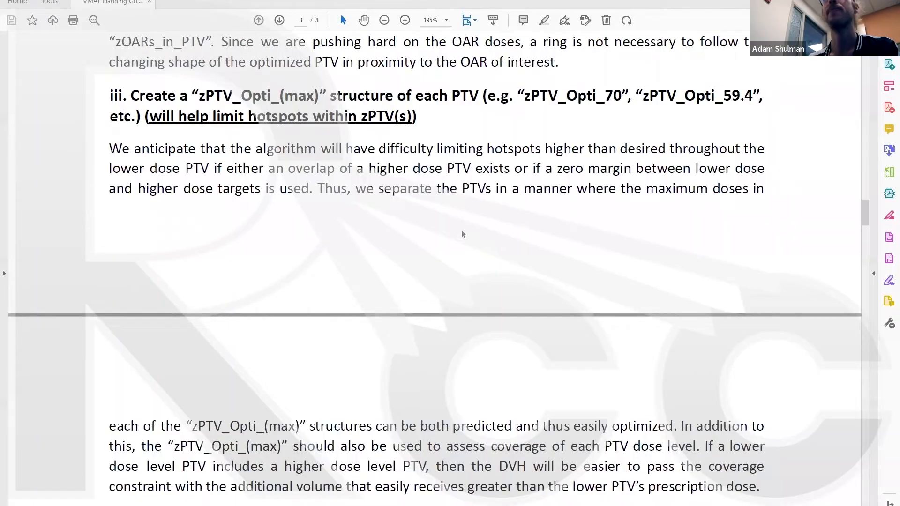
Step: Read guide sections iv and v on zPTV_Opti_Rind and zPTV_Opti_Corners, and return to the CT_2 transversal slices
scroll(455, 243, "down", 9)
scroll(456, 243, "down", 8)
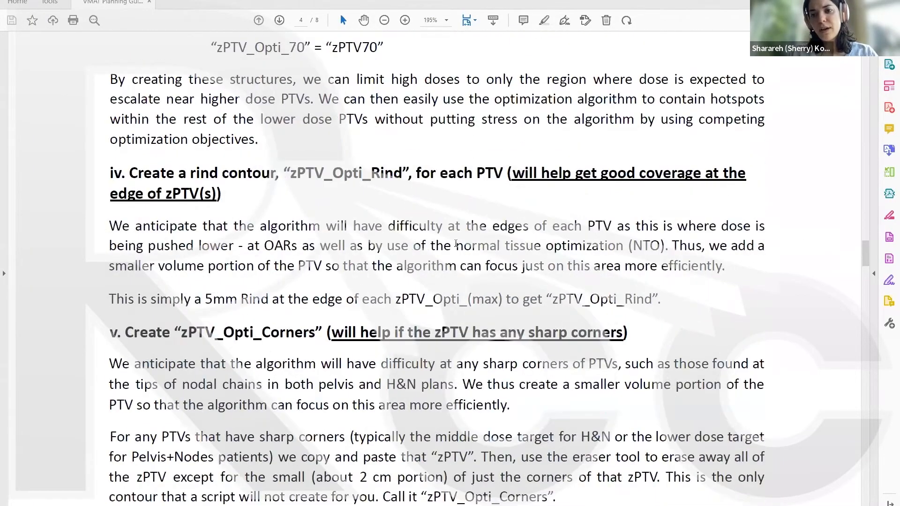
scroll(456, 243, "down", 1)
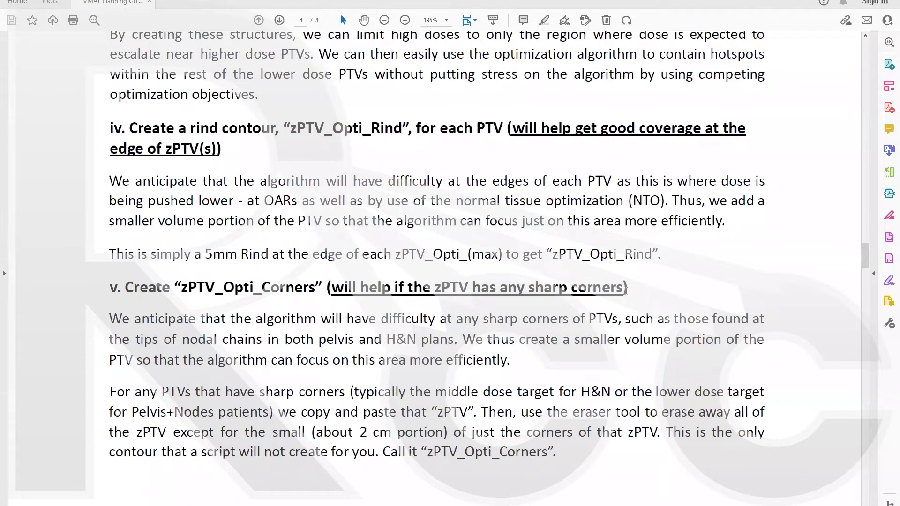
scroll(422, 347, "down", 1)
scroll(425, 365, "up", 1)
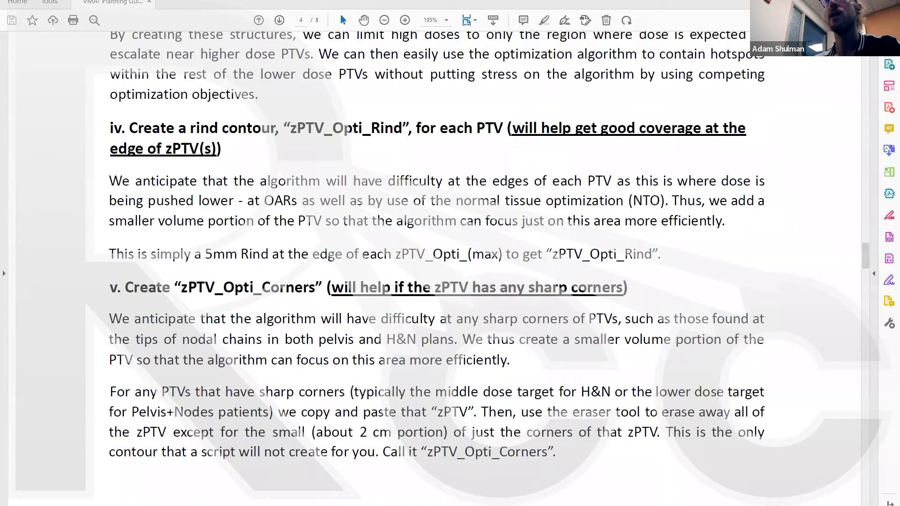
key("alt+Tab")
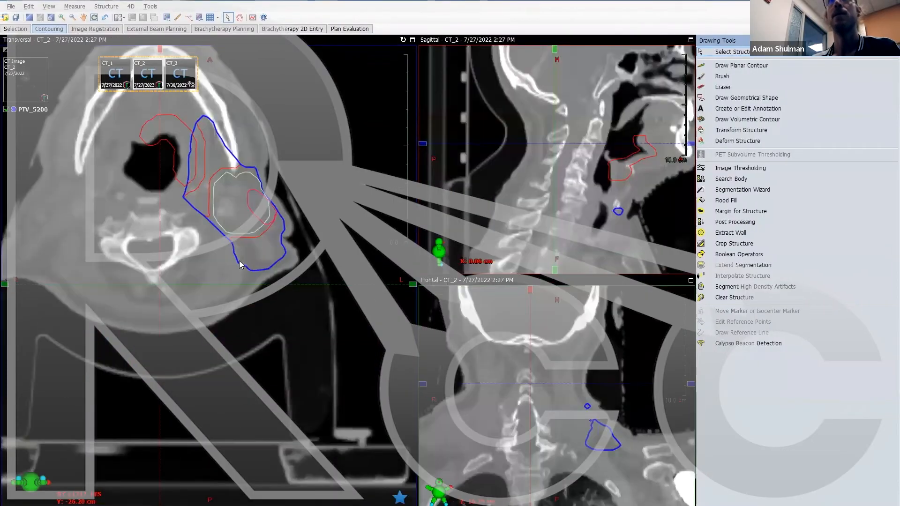
scroll(267, 216, "up", 5)
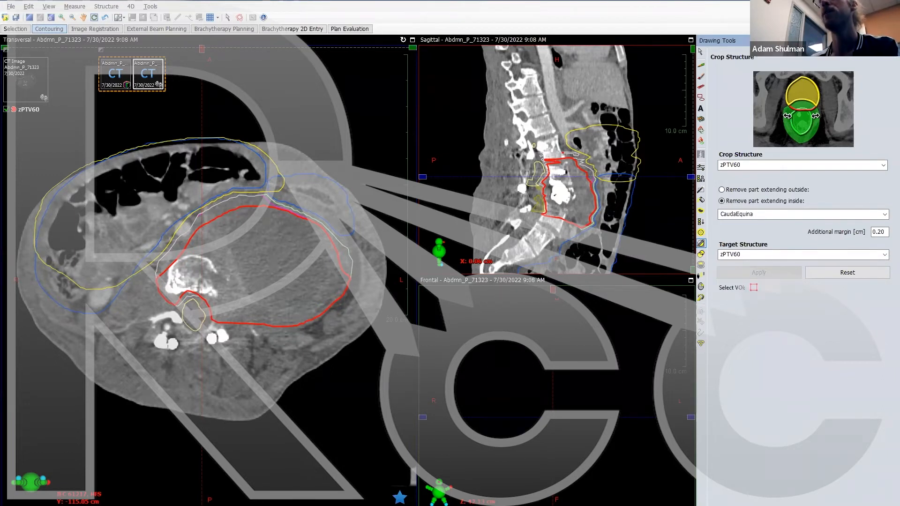
Step: Review the Dose Constraints.JPG image over the abdominal case and minimize it
left_click(592, 502)
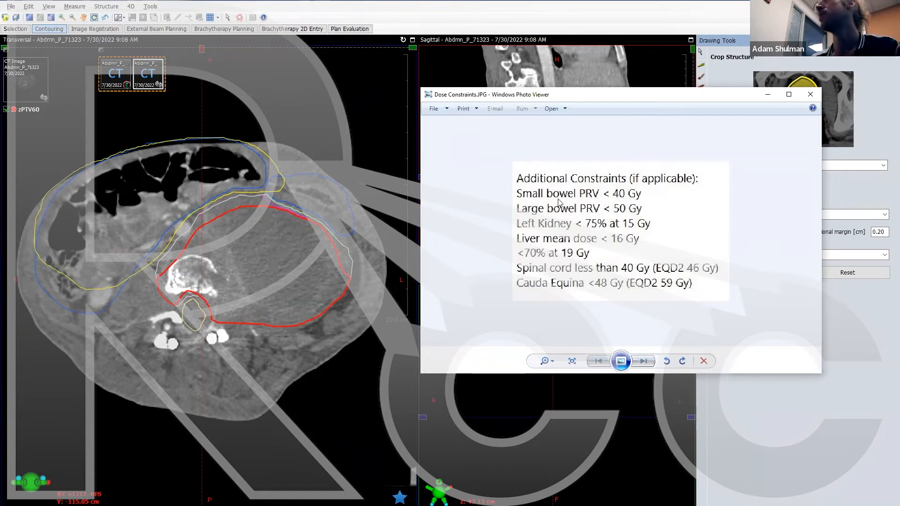
left_click(768, 97)
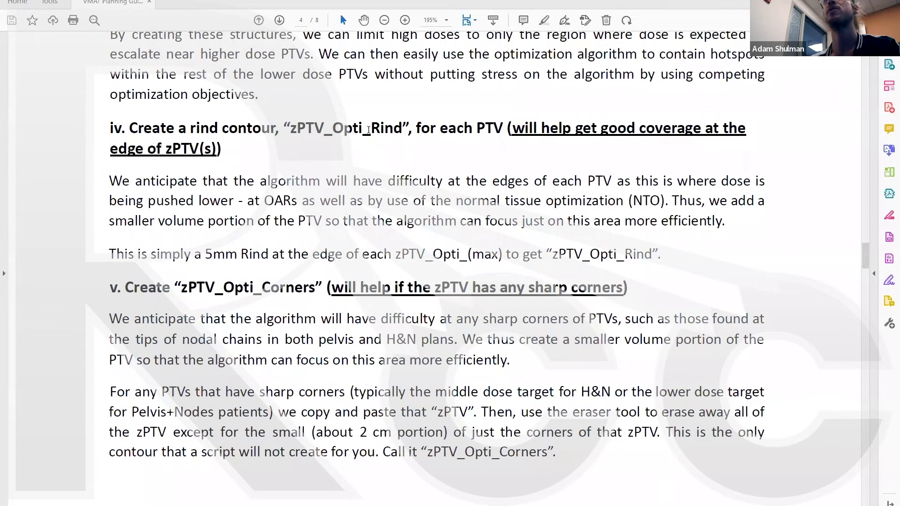
Step: Point out the rind and corners structure names in the guide's headings, and examine PTV_5200 across the CT_2 slices
left_click_drag(379, 128, 402, 128)
left_click_drag(262, 287, 316, 287)
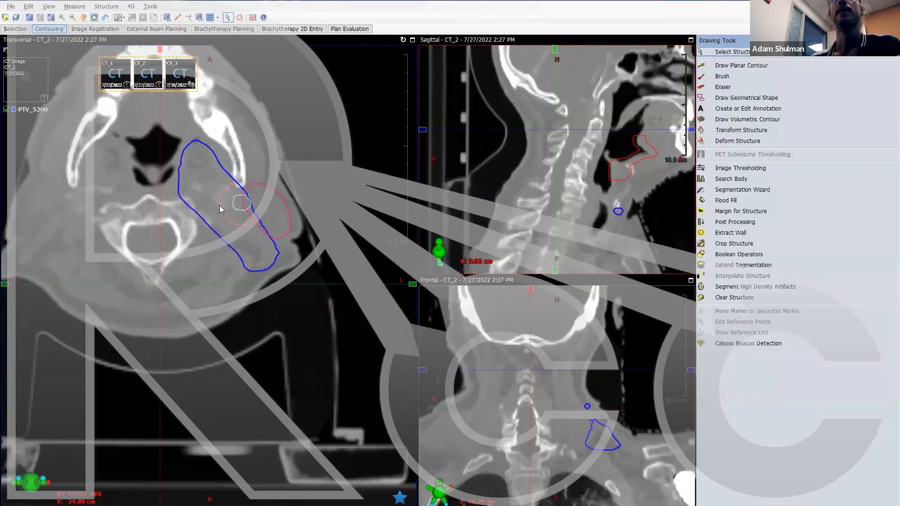
scroll(219, 205, "down", 5)
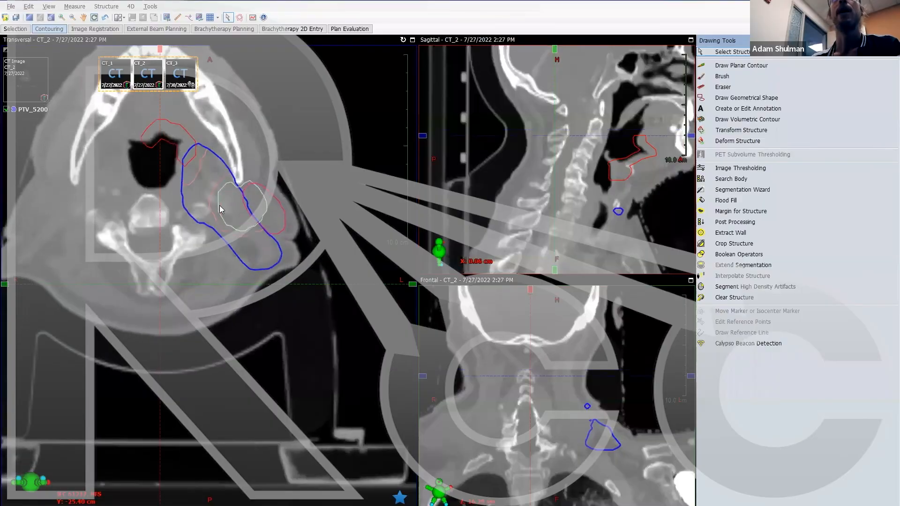
scroll(220, 205, "up", 6)
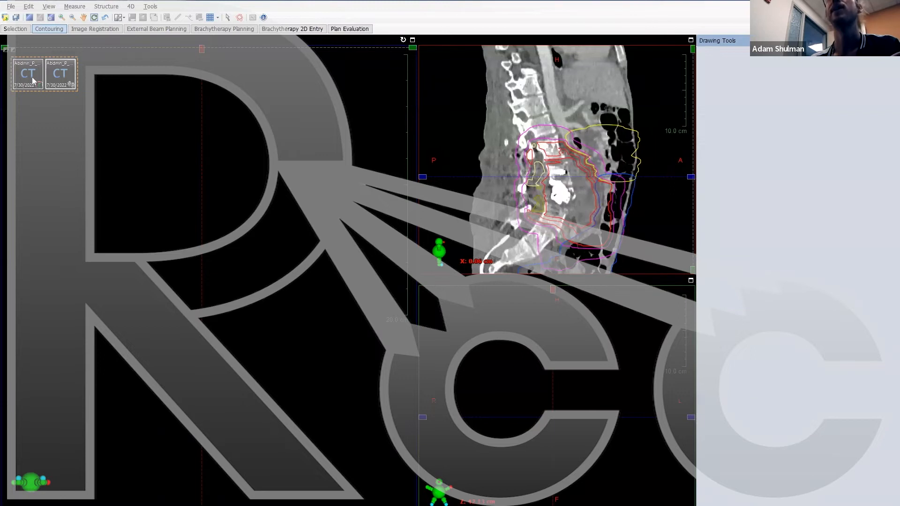
Step: Open the Abdmn_P_071322 image, hide its whole structure set, and display only z_PTV_60
left_click(33, 80)
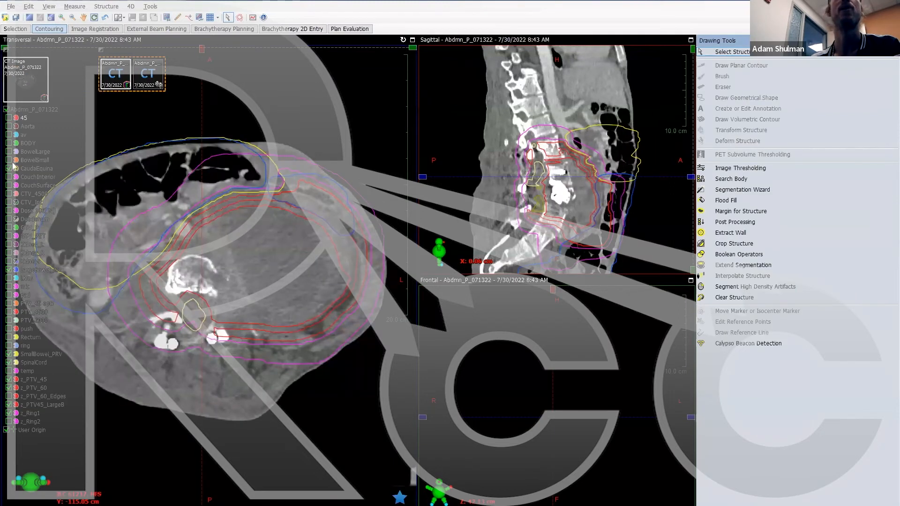
left_click(6, 109)
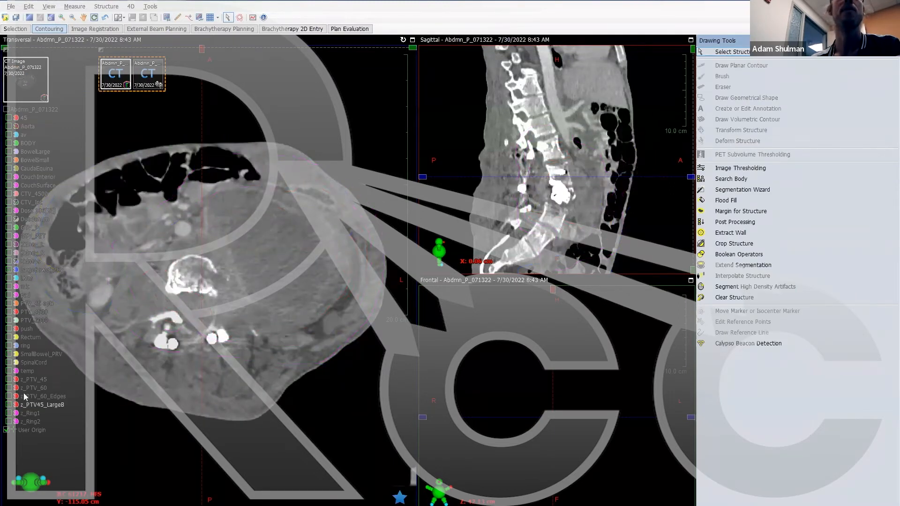
left_click(9, 388)
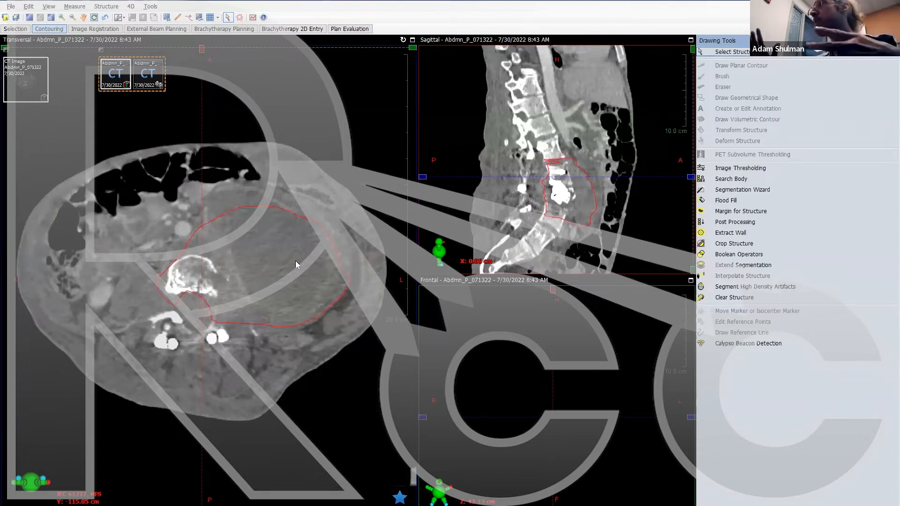
Step: Display z_PTV_60_Edges together with z_PTV_60 on the abdominal case, toggling the edges structure off and on to compare them
mouse_move(47, 209)
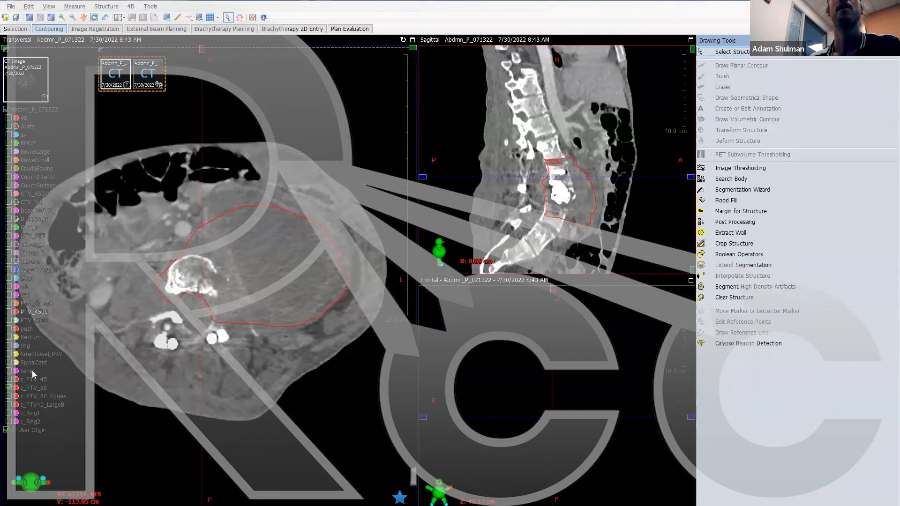
left_click(9, 396)
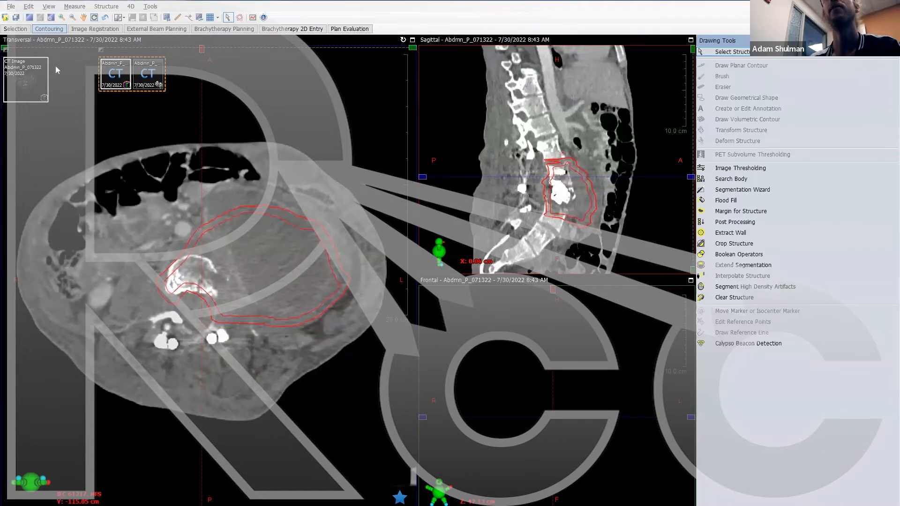
mouse_move(9, 201)
left_click(9, 396)
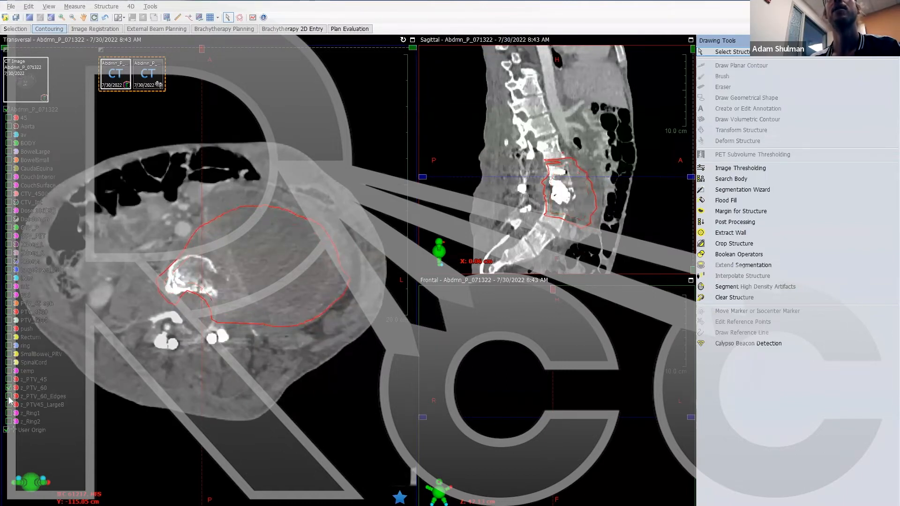
left_click(9, 397)
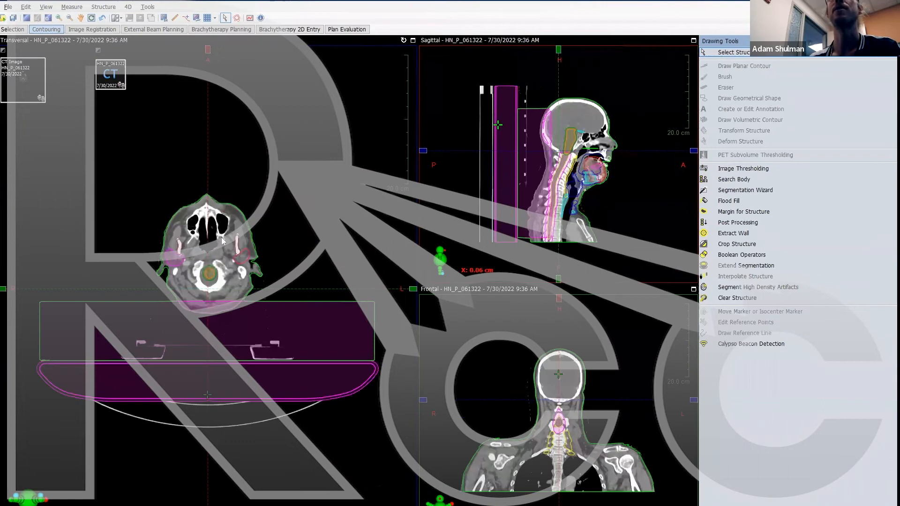
Step: Examine the HN_P_061322 head and neck case slice by slice, with a closer look at the target contours around the mandible and neck
scroll(222, 241, "down", 5)
scroll(222, 241, "down", 8)
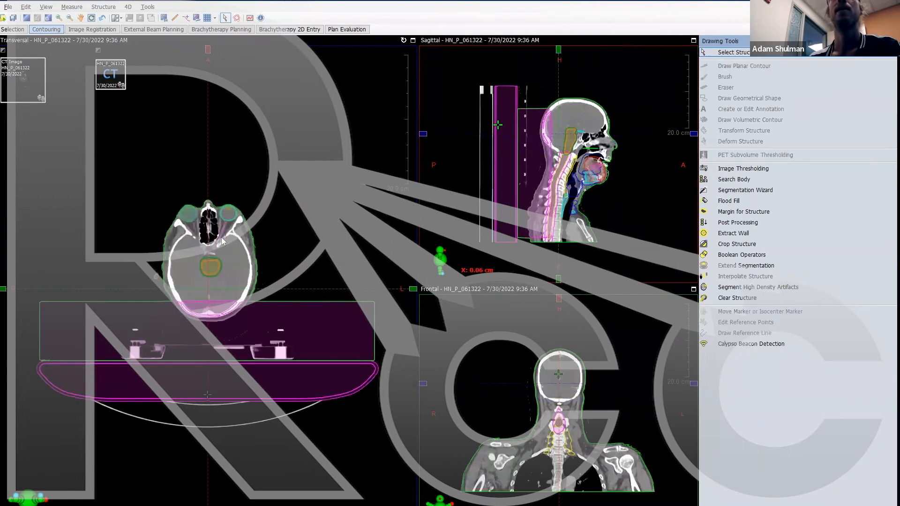
mouse_move(17, 76)
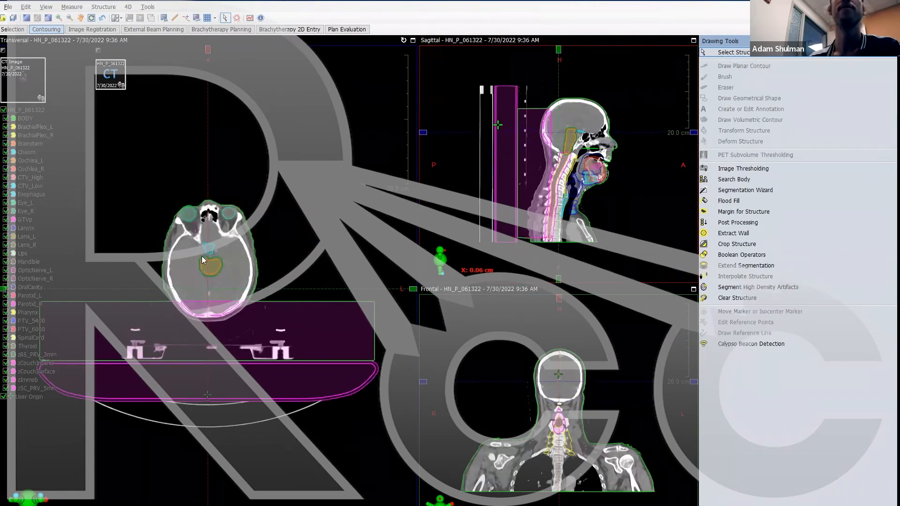
scroll(202, 256, "up", 6)
left_click_drag(422, 155, 423, 177)
left_click(59, 18)
left_click_drag(156, 192, 269, 326)
left_click(60, 18)
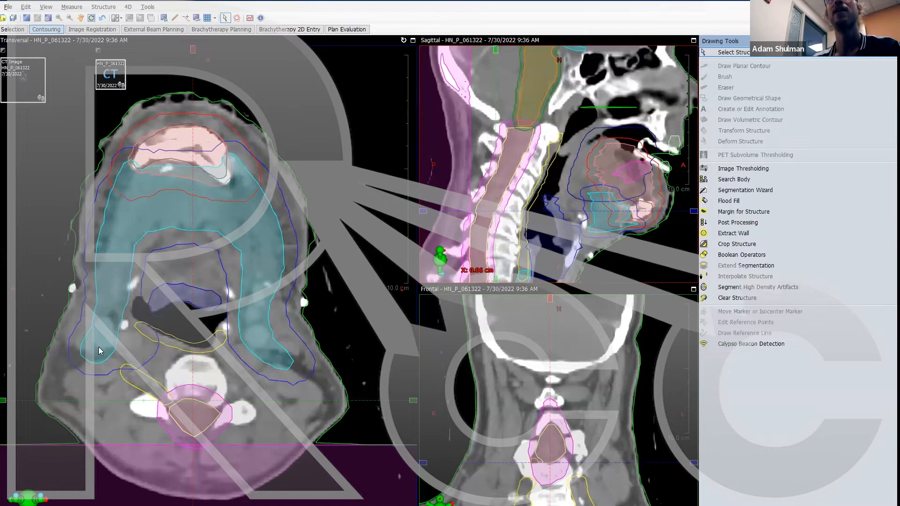
scroll(105, 353, "up", 2)
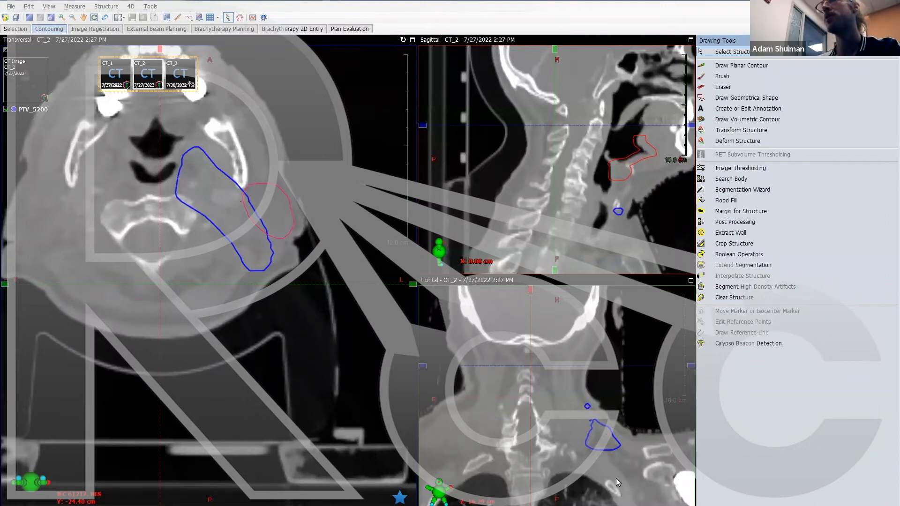
Step: Review the bowel PRV limits in Dose Constraints.JPG against z_PTV_60 and its edges contour on the abdominal case, and minimize the image
left_click(615, 504)
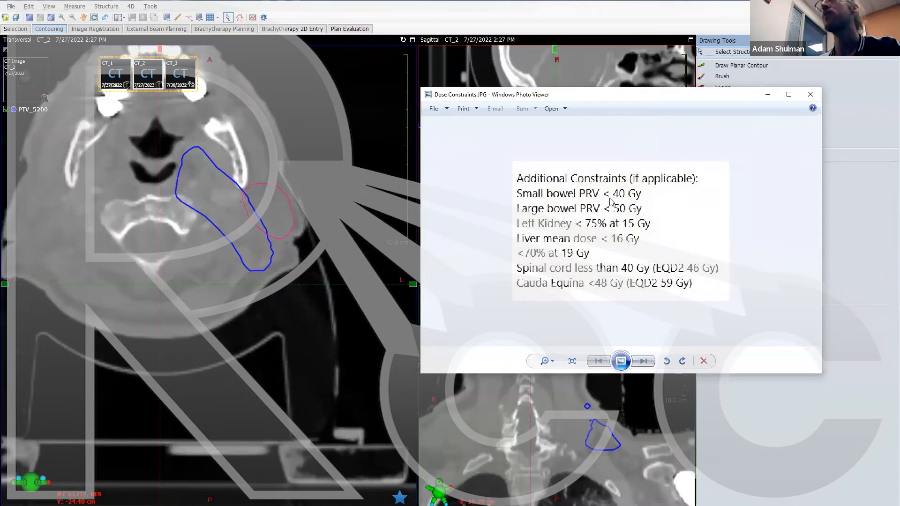
left_click(767, 96)
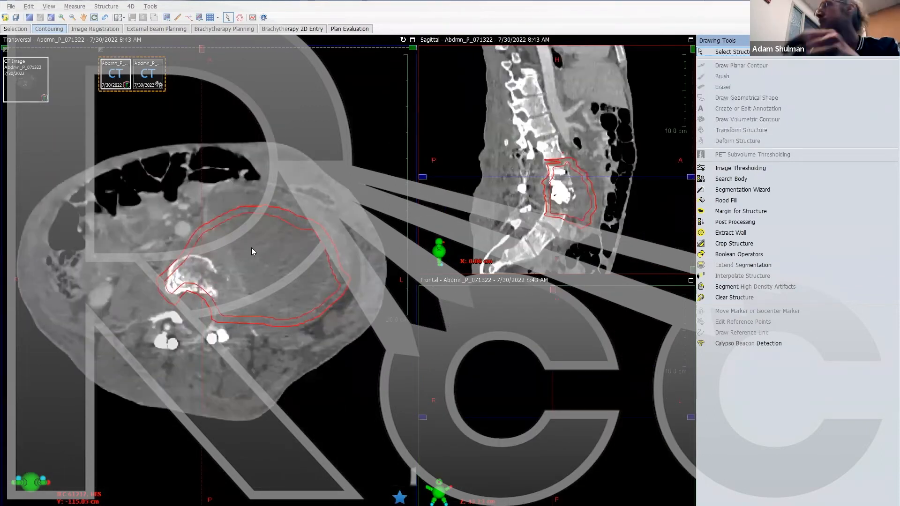
key("alt+Tab")
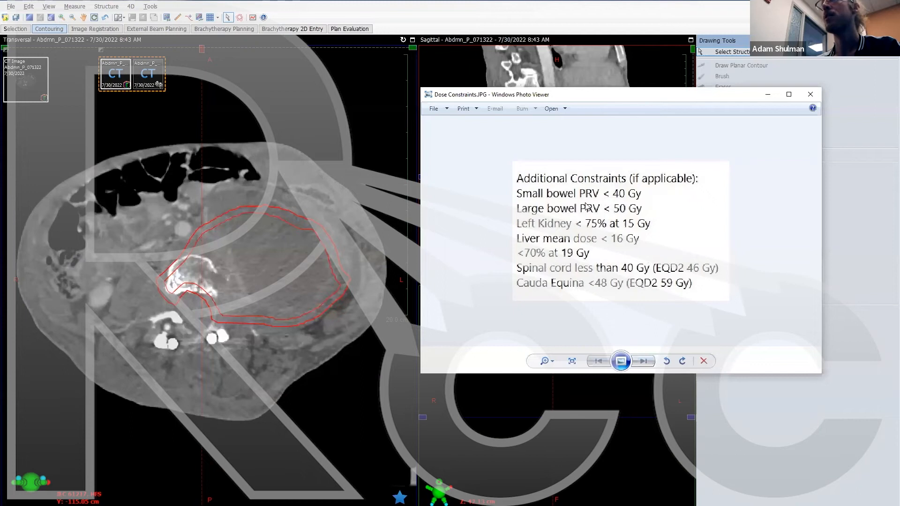
left_click(768, 94)
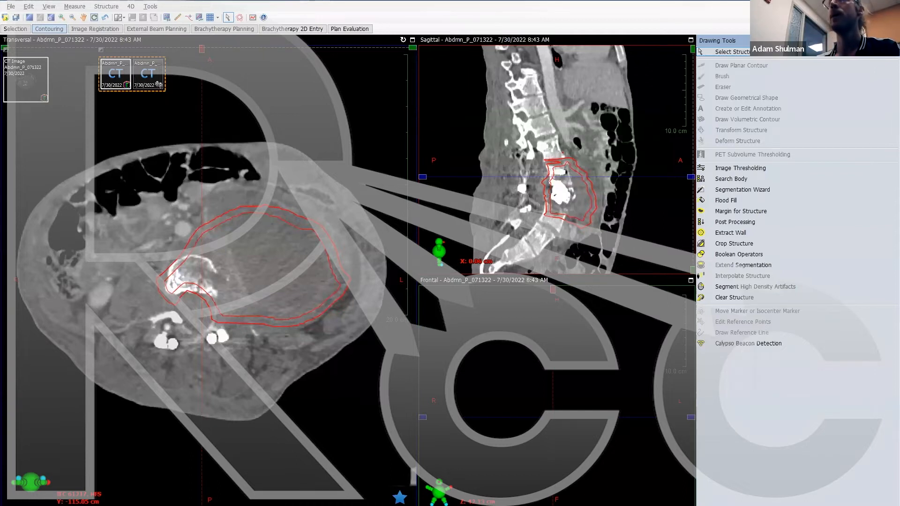
left_click(638, 505)
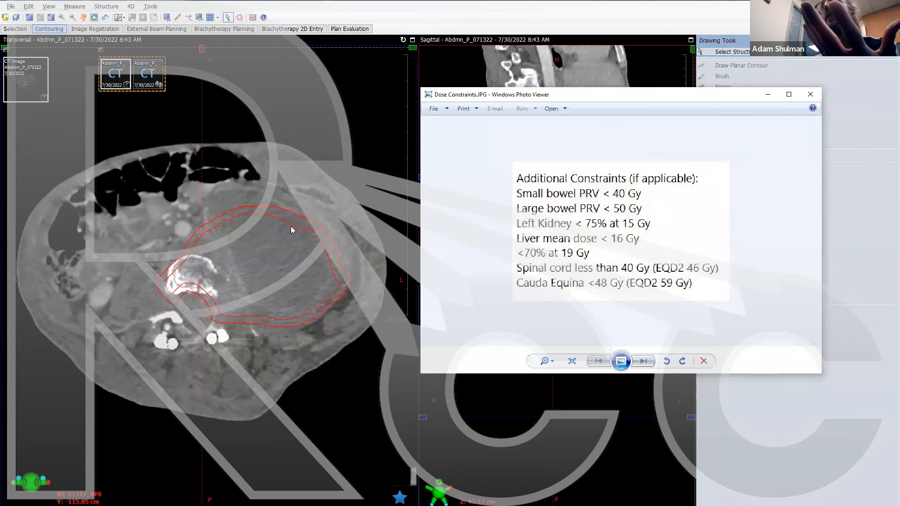
mouse_move(291, 227)
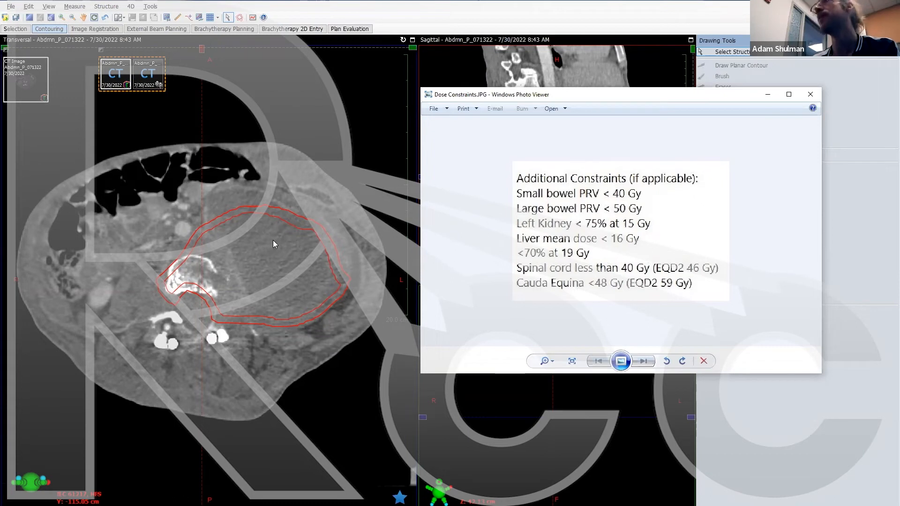
left_click(768, 95)
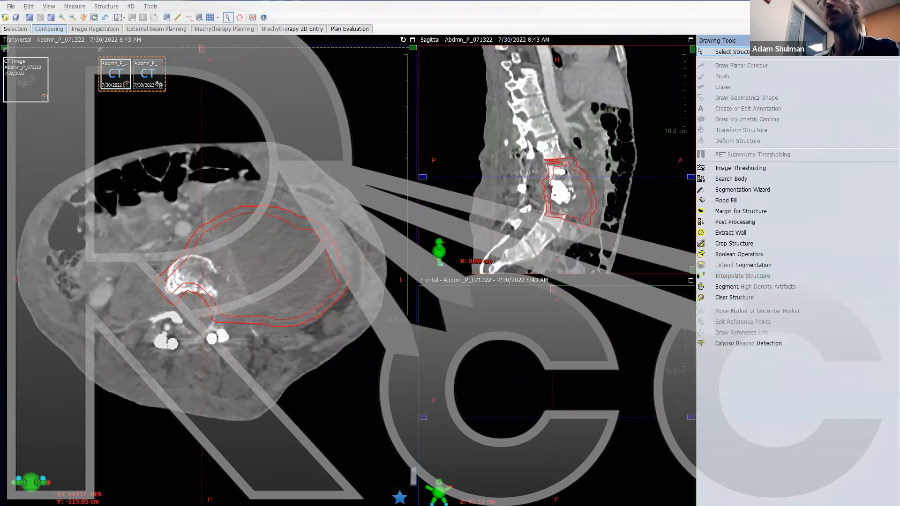
Step: Return to the CT_2 case and switch to External Beam Planning, discarding the contouring changes
mouse_move(513, 505)
left_click(615, 486)
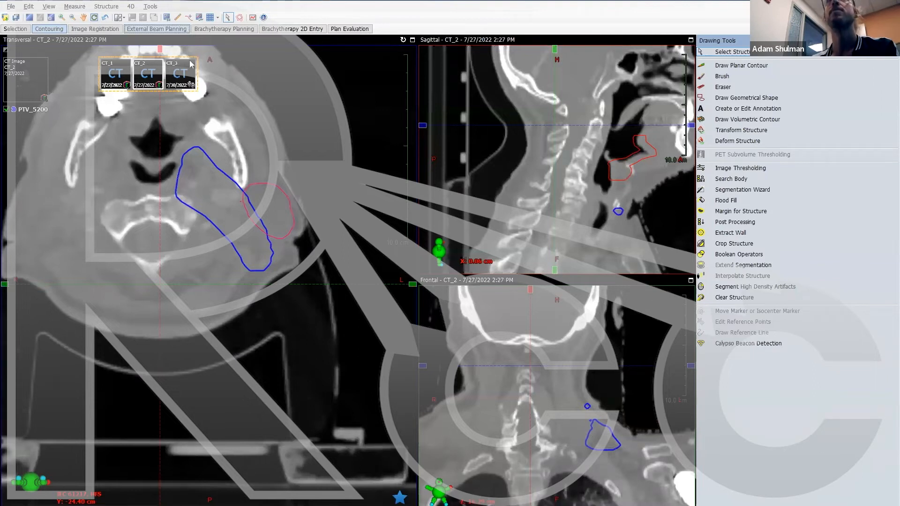
left_click(157, 29)
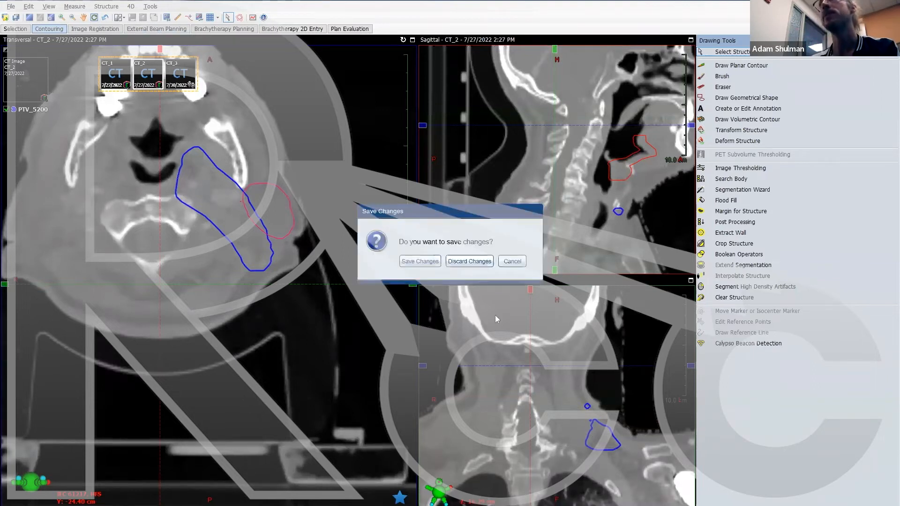
left_click(474, 263)
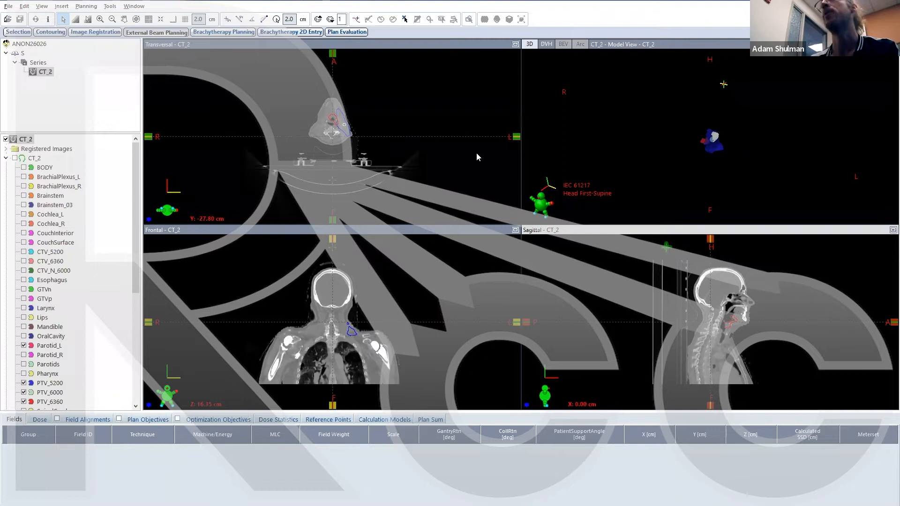
Step: Open the RCC_Parotid plan from course C1 for the CT_2 case
key("ctrl+o")
left_click(371, 139)
left_click(579, 368)
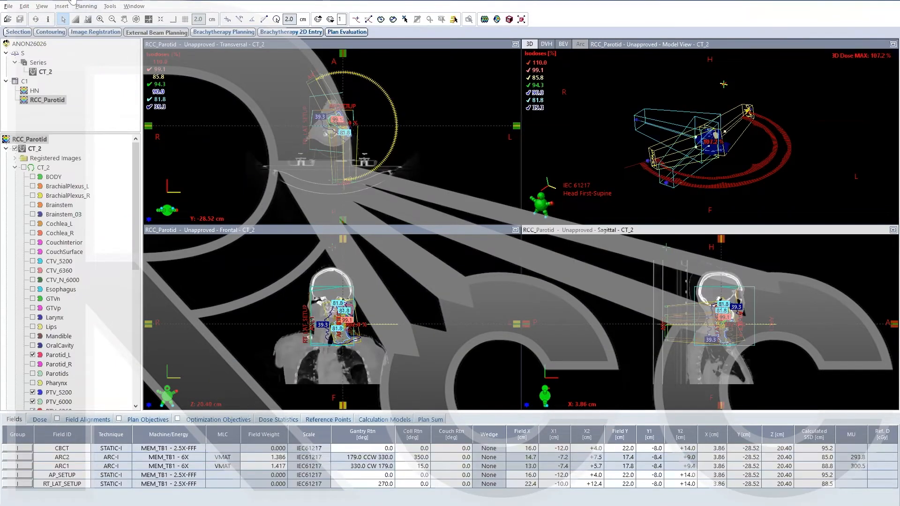
mouse_move(74, 2)
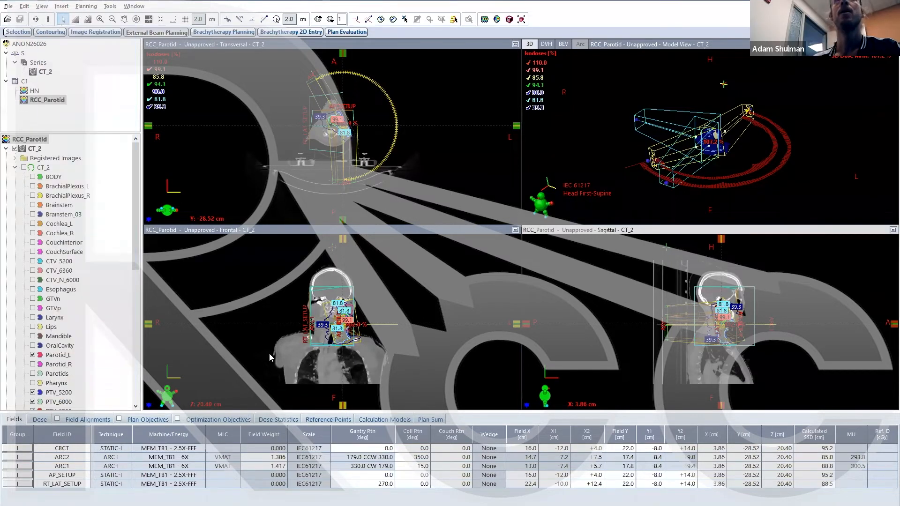
Step: Switch to the VMAT planning guide and skim the Rings, NTO and other planning structures sections through to Part 2, Starting optimization weighting and doses
left_click(516, 505)
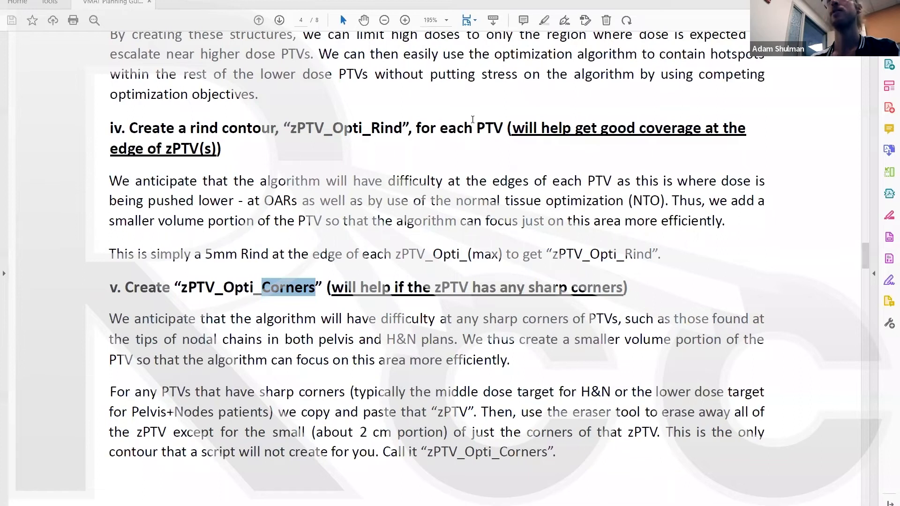
scroll(231, 139, "down", 10)
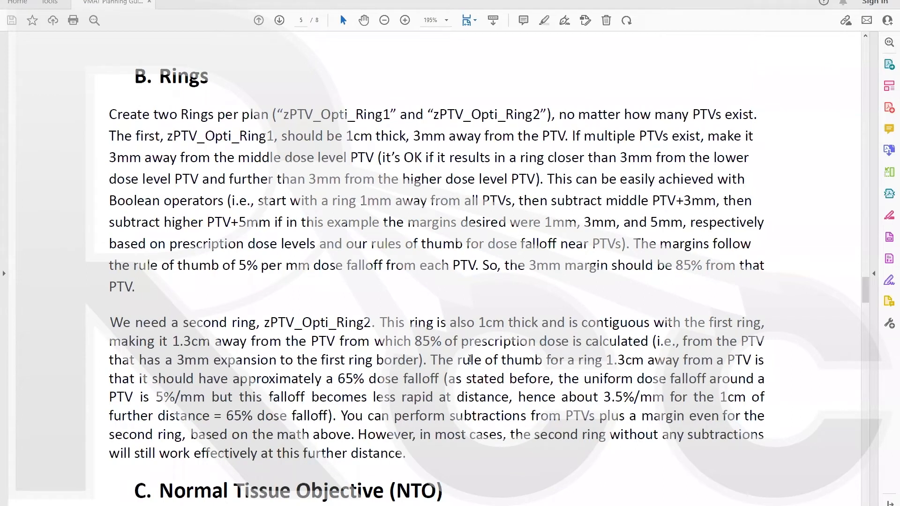
scroll(470, 358, "down", 8)
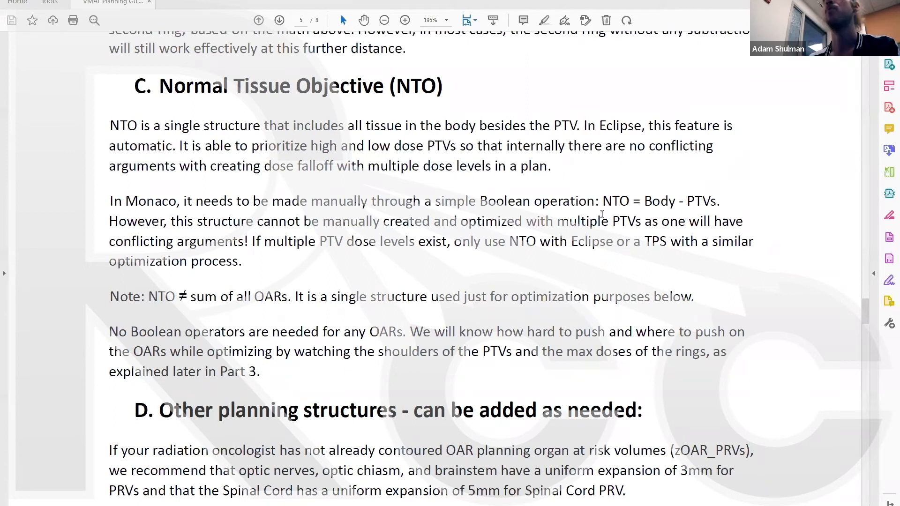
scroll(324, 147, "down", 5)
scroll(368, 163, "down", 1)
scroll(368, 163, "down", 10)
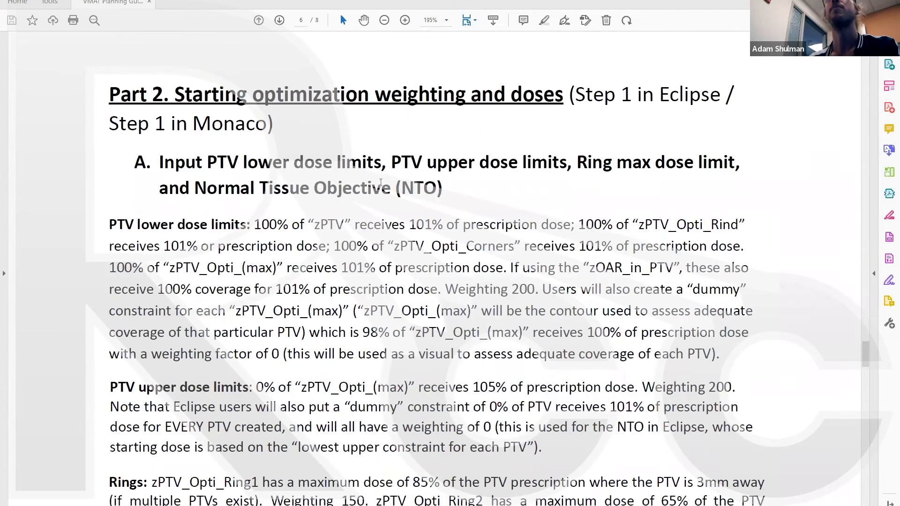
scroll(397, 214, "down", 1)
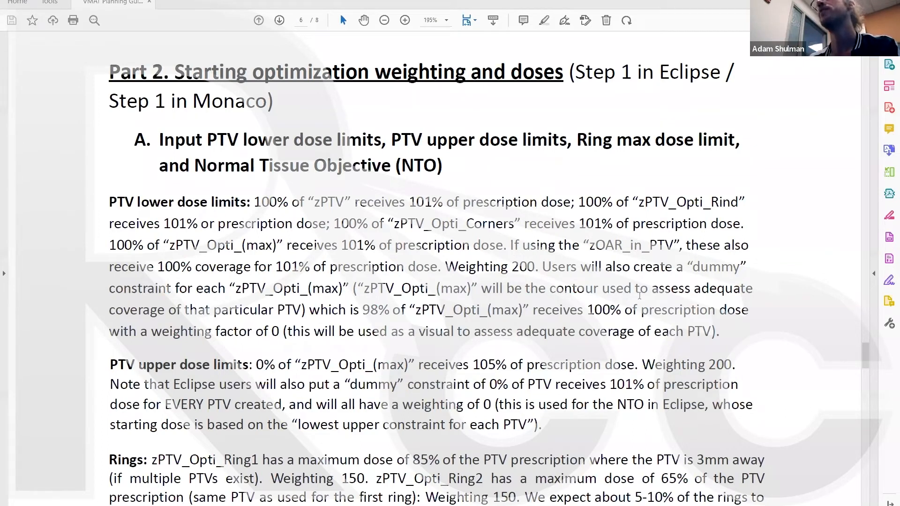
scroll(489, 293, "down", 3)
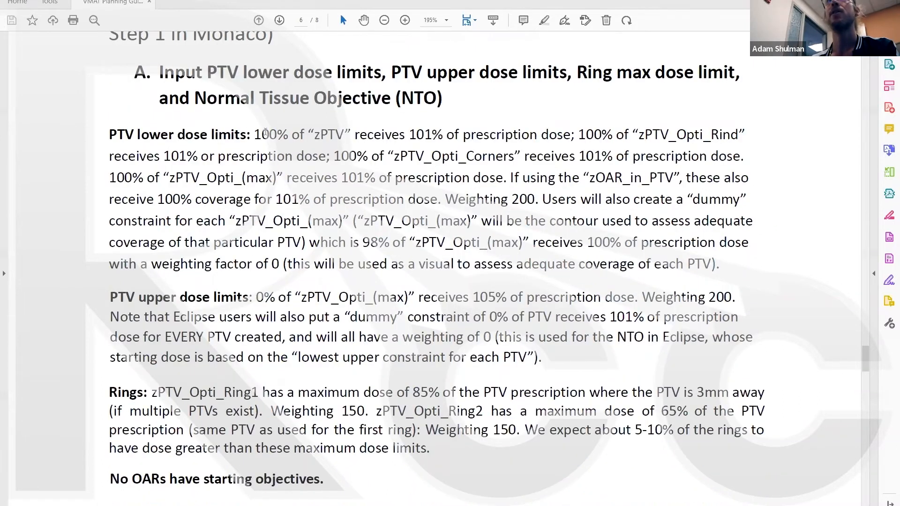
Step: Point out the starting objectives in Part 2, highlighting the PTV lower dose limits text and its weighting of 200
left_click_drag(254, 135, 456, 464)
left_click(527, 204)
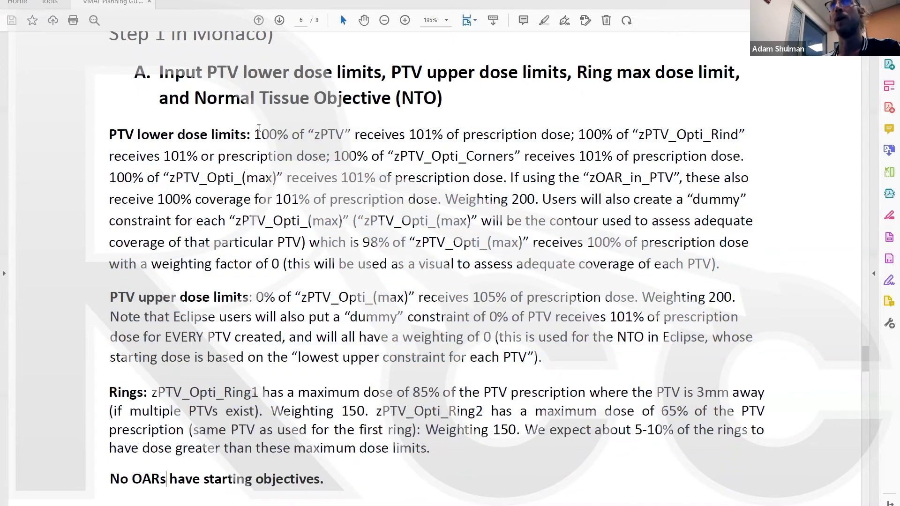
left_click_drag(255, 135, 359, 175)
left_click(370, 139)
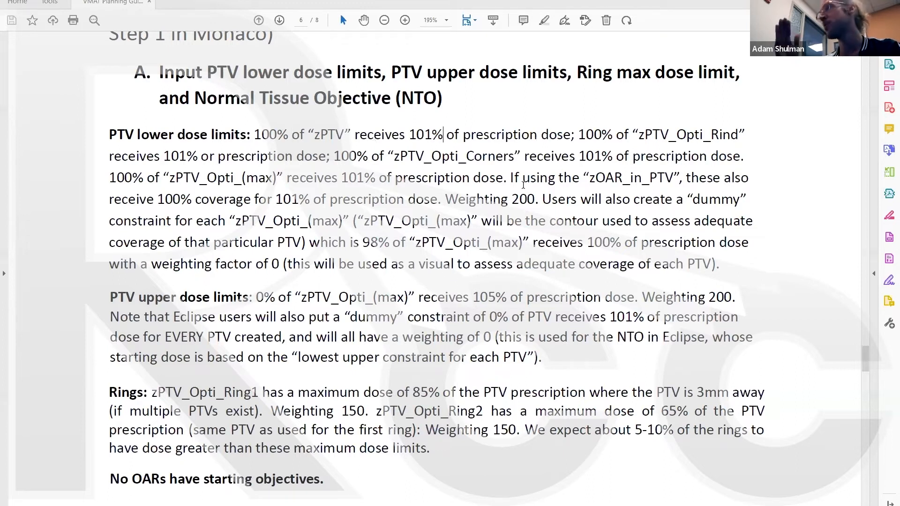
double_click(522, 199)
Step: Highlight the dummy constraint text: 98% of zPTV_Opti_(max) receives 100% of prescription dose with a weighting factor of 0
left_click_drag(362, 242, 519, 243)
left_click(425, 245)
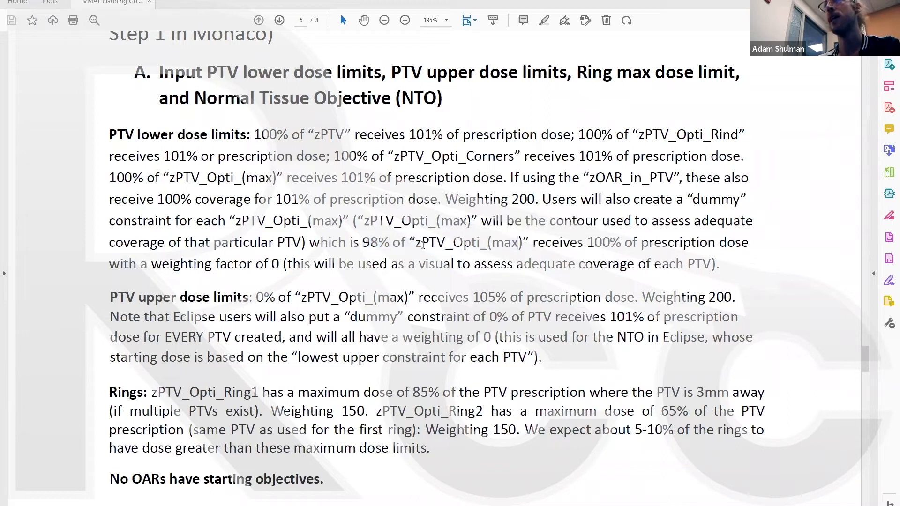
left_click_drag(416, 243, 518, 243)
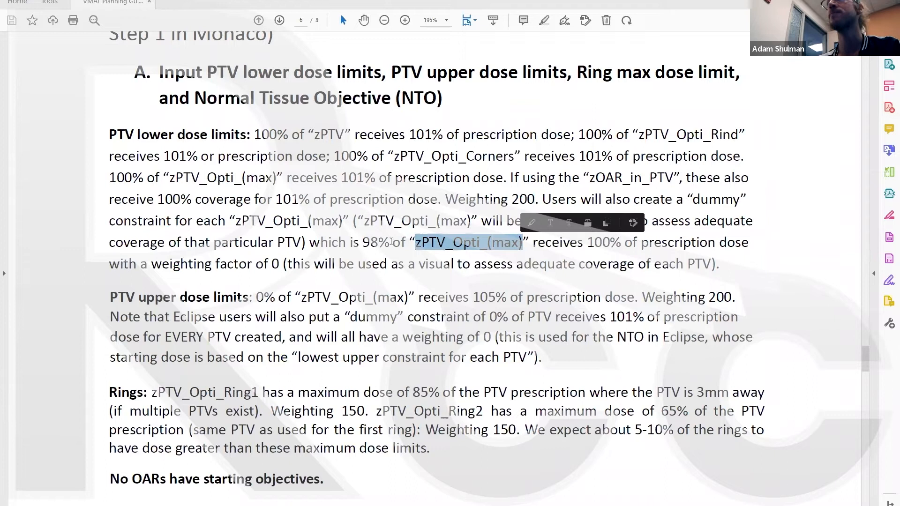
left_click(366, 242)
left_click_drag(367, 242, 517, 245)
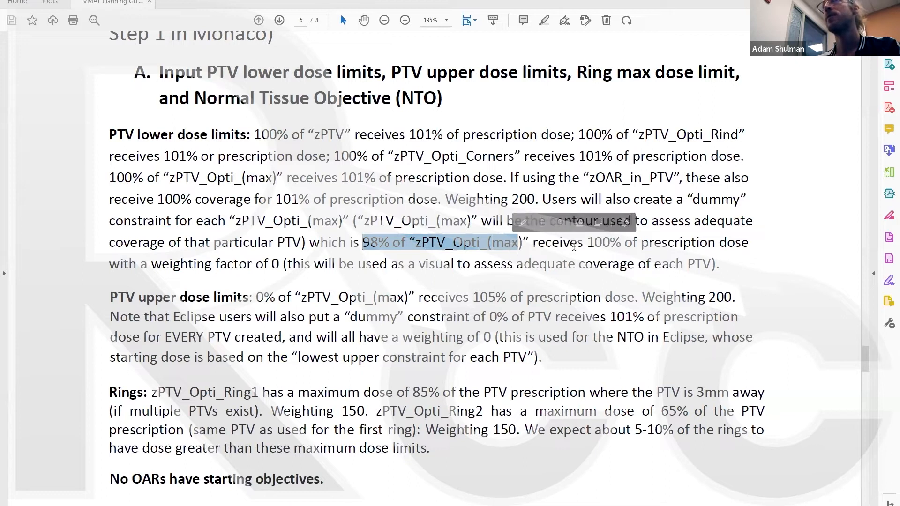
left_click_drag(595, 244, 639, 244)
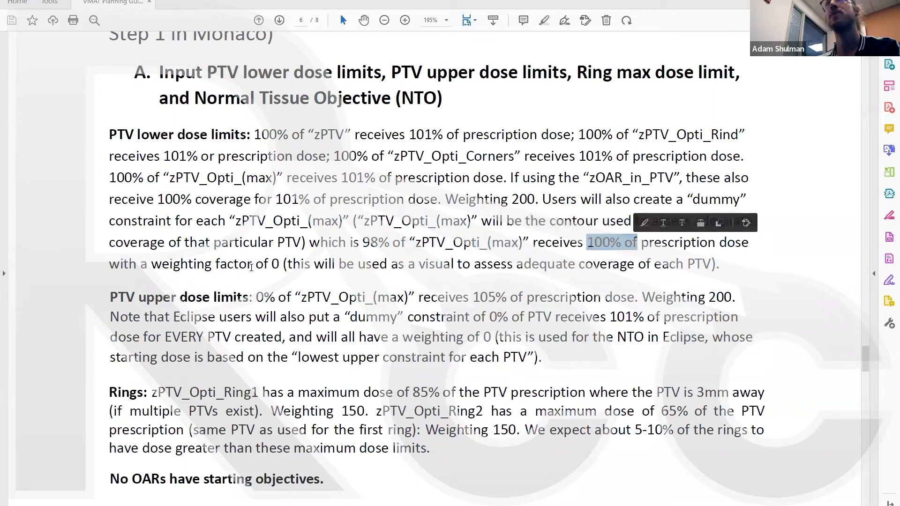
left_click_drag(255, 264, 277, 266)
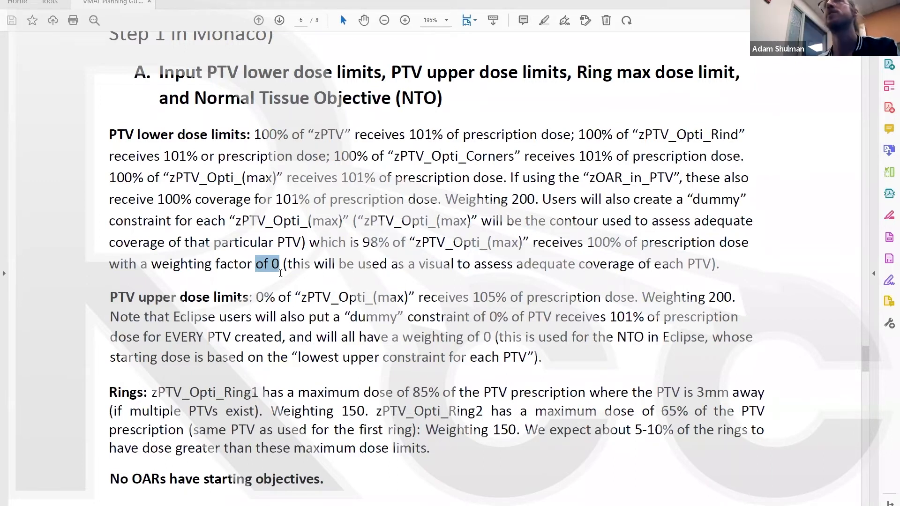
Step: Highlight zPTV_Opti_(max) and the 105% of prescription dose in the PTV upper dose limits paragraph
scroll(292, 227, "down", 3)
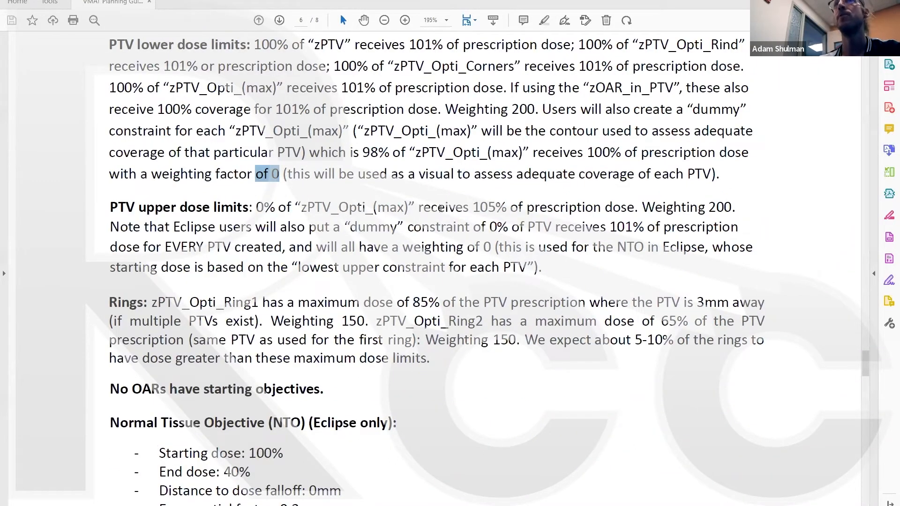
left_click_drag(339, 207, 398, 213)
left_click_drag(473, 210, 507, 213)
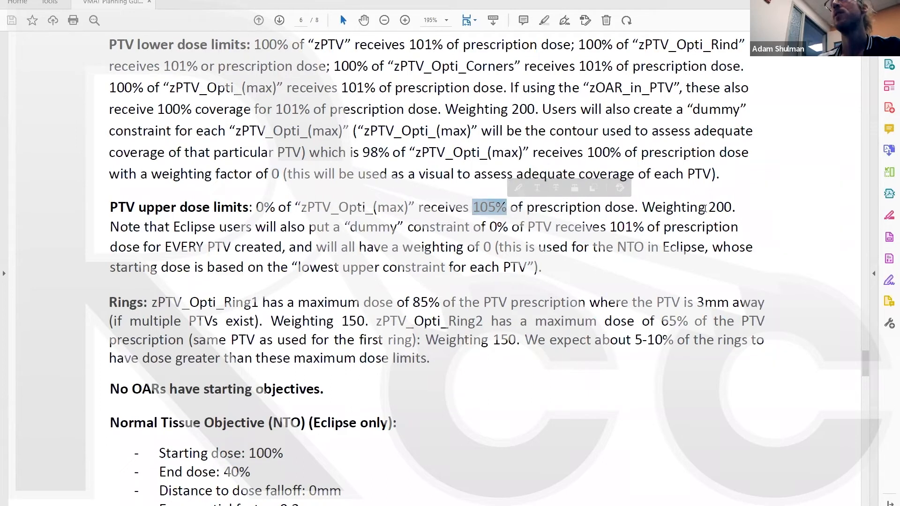
Step: Highlight the weighting of 200 in the PTV upper dose limits paragraph
left_click_drag(707, 208, 732, 209)
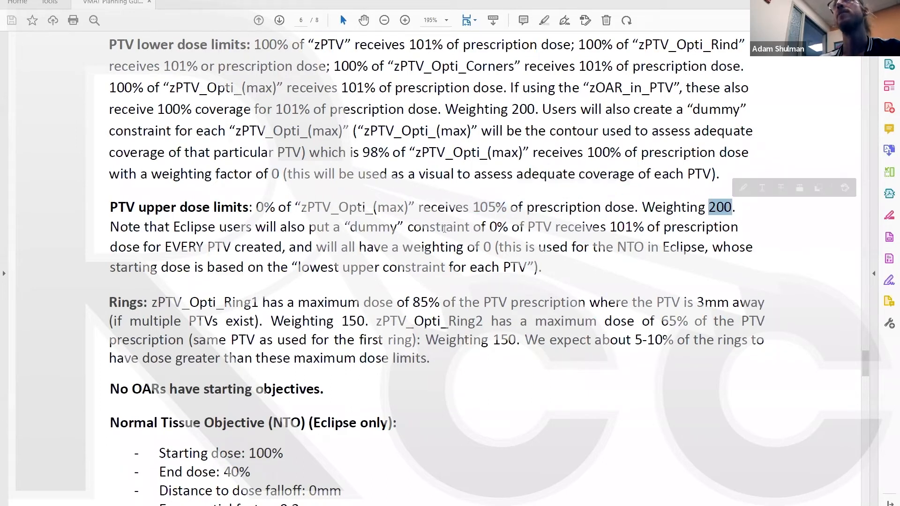
left_click(443, 228)
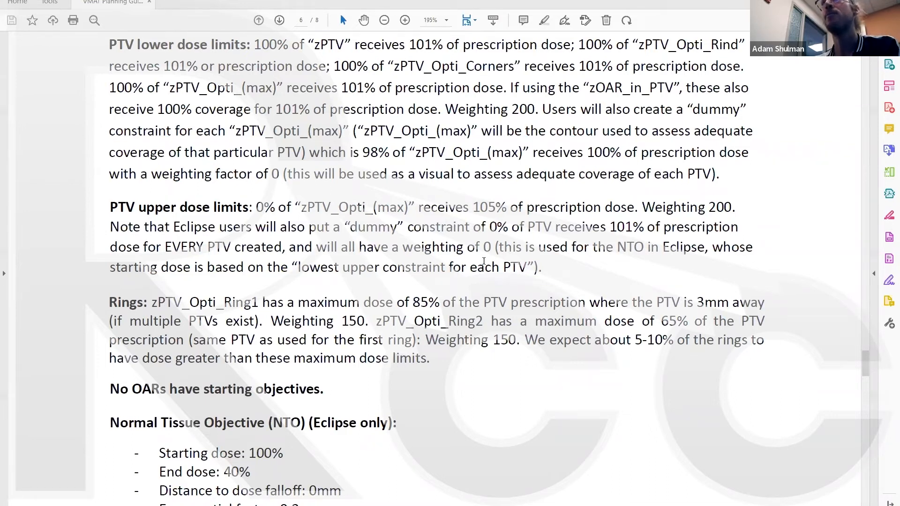
Step: Highlight the NTO starting dose of 100% and compare it with the 101% in the PTV upper and lower dose limits
scroll(332, 395, "down", 1)
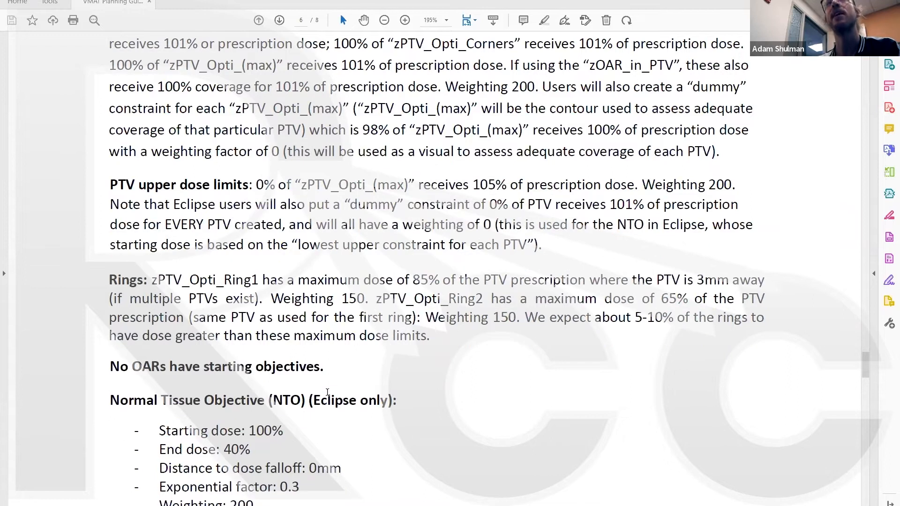
left_click_drag(156, 428, 283, 436)
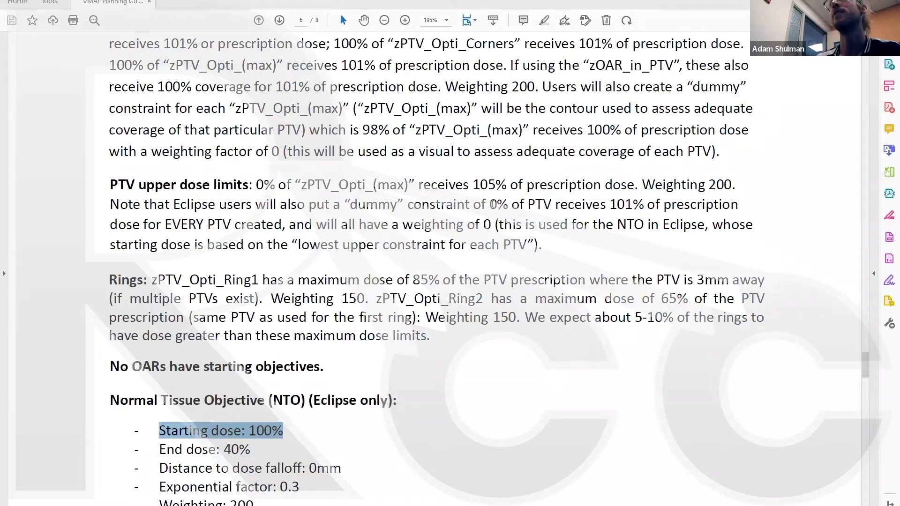
left_click(496, 204)
left_click_drag(614, 205, 644, 205)
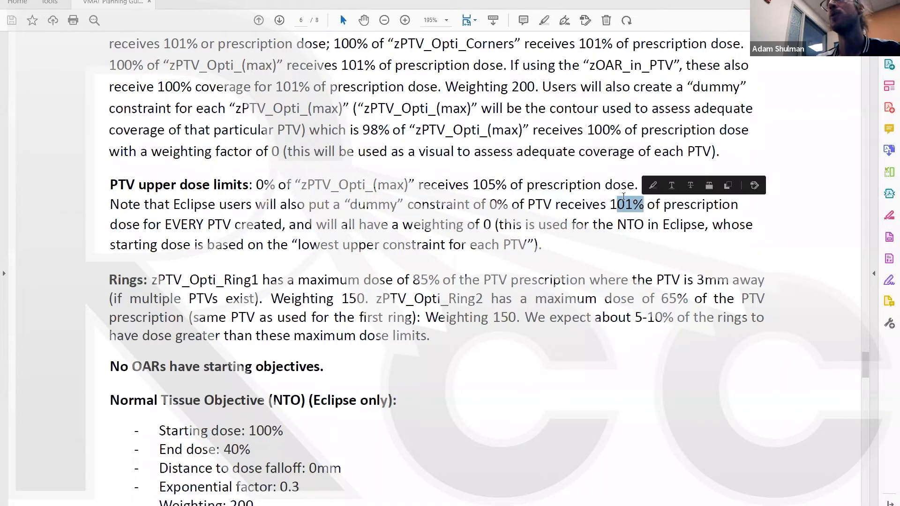
scroll(515, 104, "up", 3)
left_click_drag(576, 112, 612, 111)
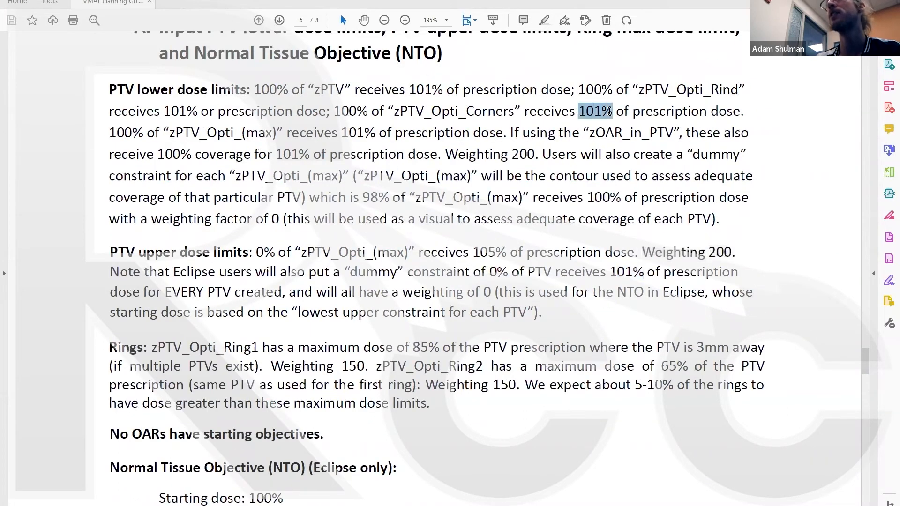
scroll(439, 349, "down", 10)
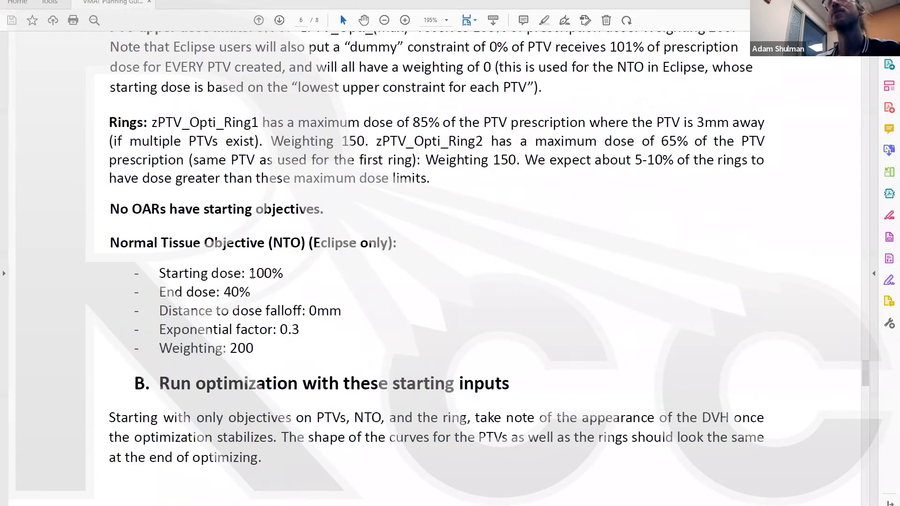
left_click_drag(256, 273, 283, 273)
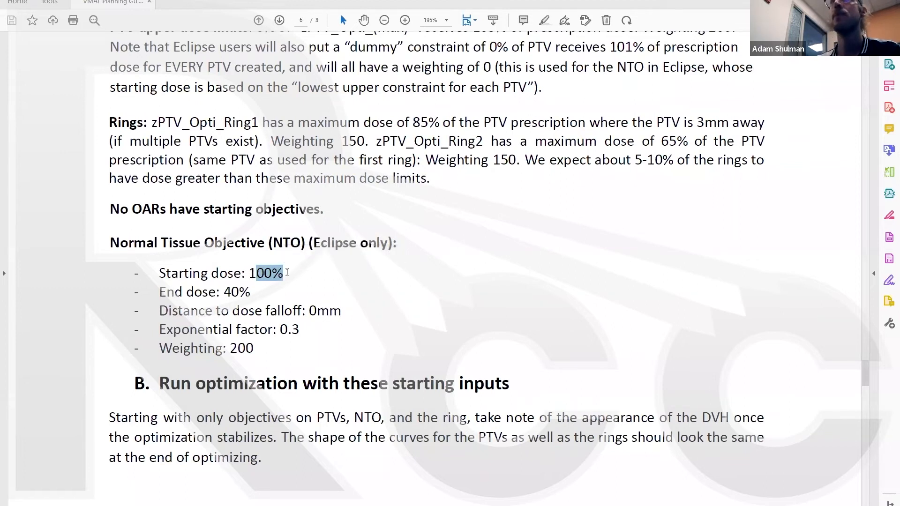
left_click(287, 273)
Step: Highlight the Rings paragraph's maximum doses: 85% for zPTV_Opti_Ring1 and 65% for zPTV_Opti_Ring2
scroll(483, 157, "up", 2)
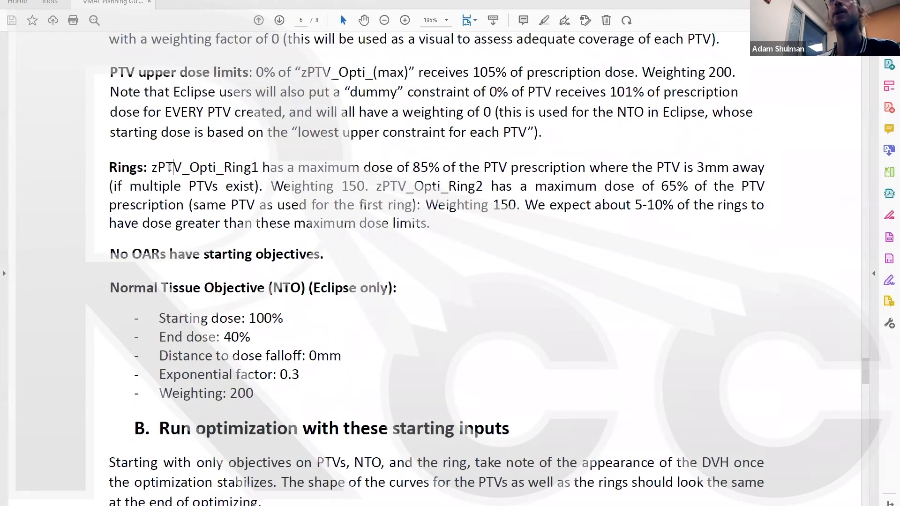
left_click_drag(152, 167, 438, 170)
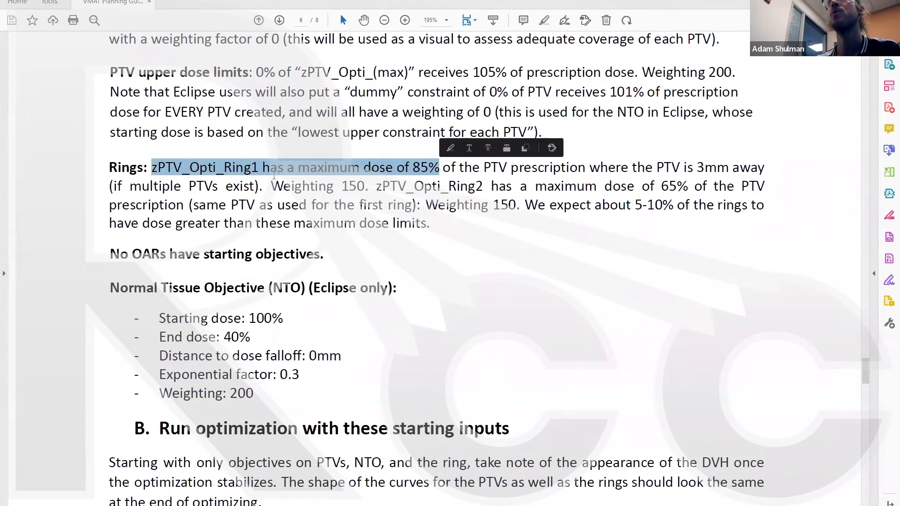
left_click(258, 170)
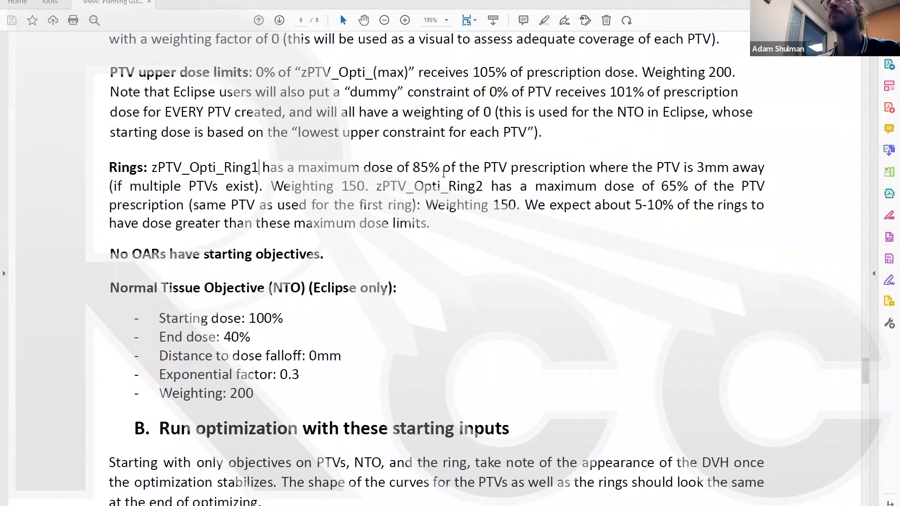
left_click_drag(411, 167, 439, 168)
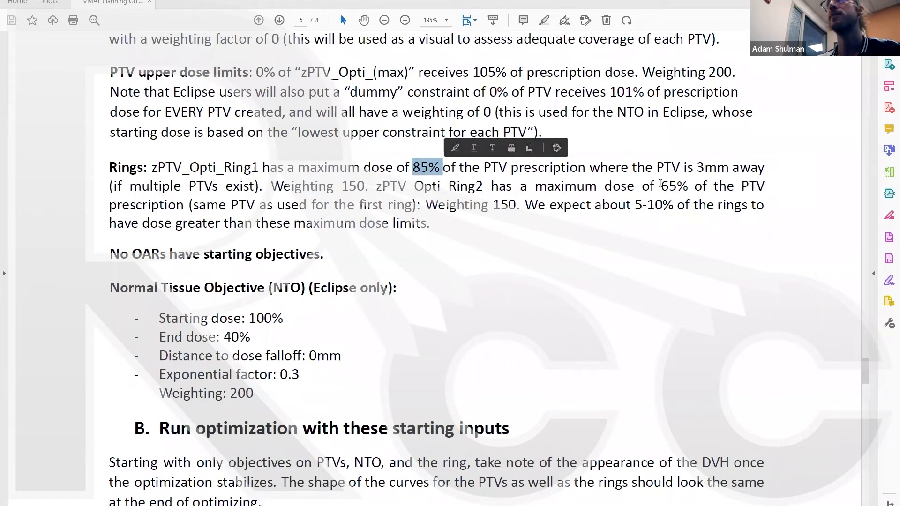
left_click_drag(661, 186, 684, 189)
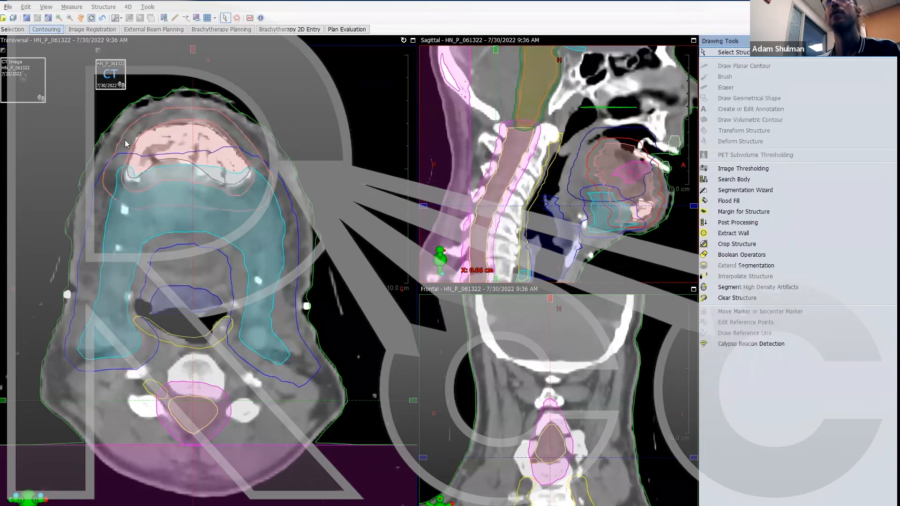
Step: Switch to the head and neck case in Eclipse Contouring and reveal the structure list for its CT image
mouse_move(41, 122)
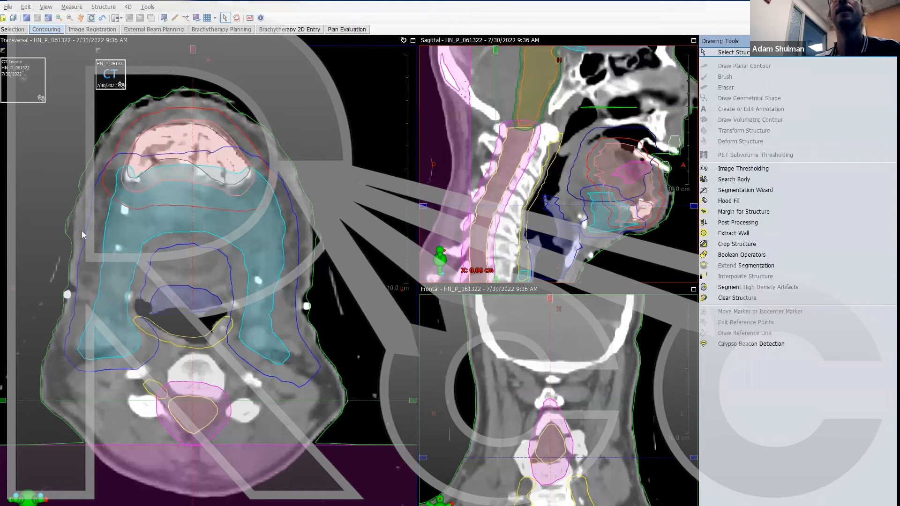
mouse_move(29, 84)
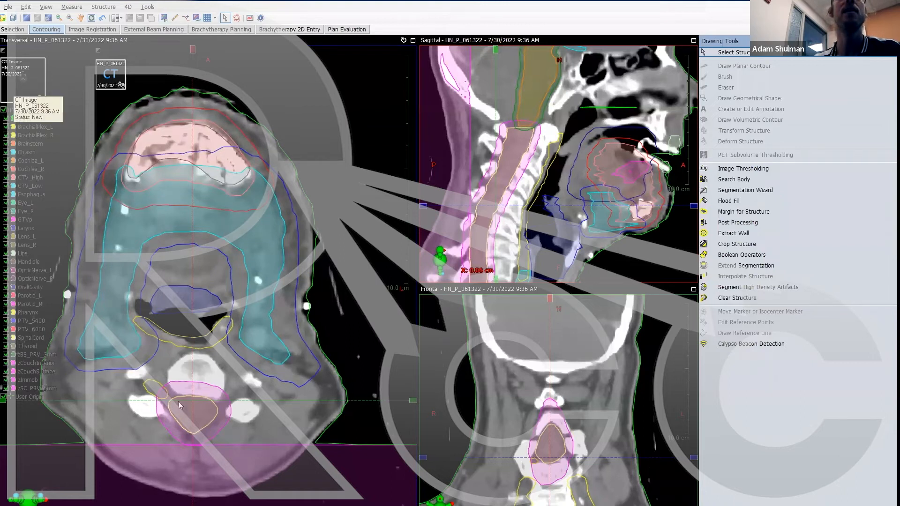
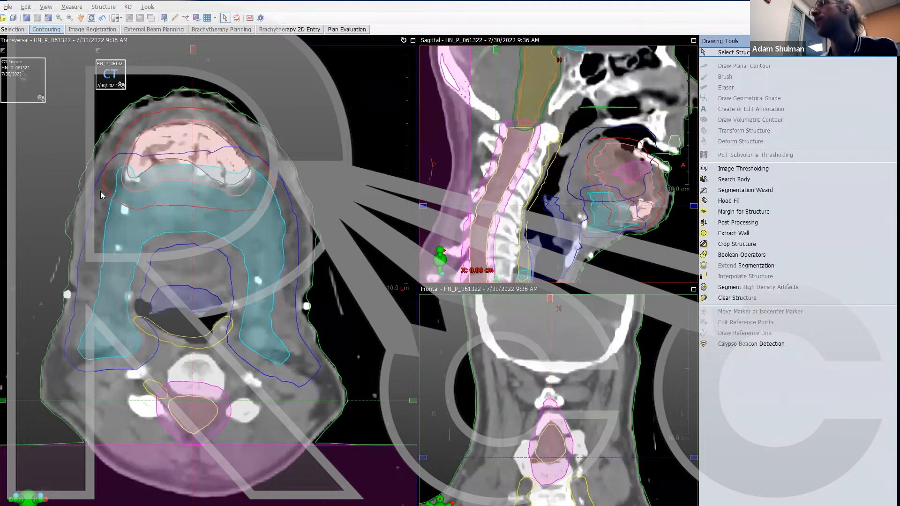
Step: Switch to Calculator, multiply 0.85 by 54 and divide the product by 60
left_click(581, 505)
left_click(550, 8)
left_click(518, 503)
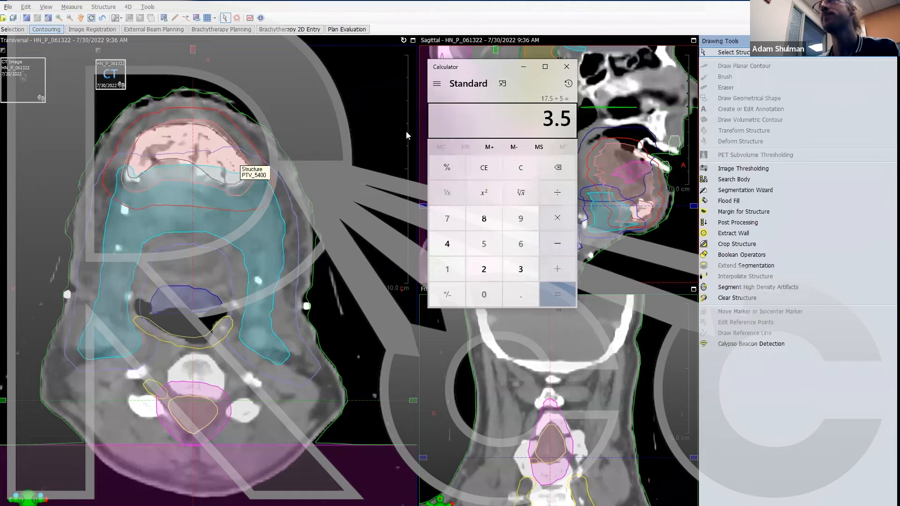
type("0.85")
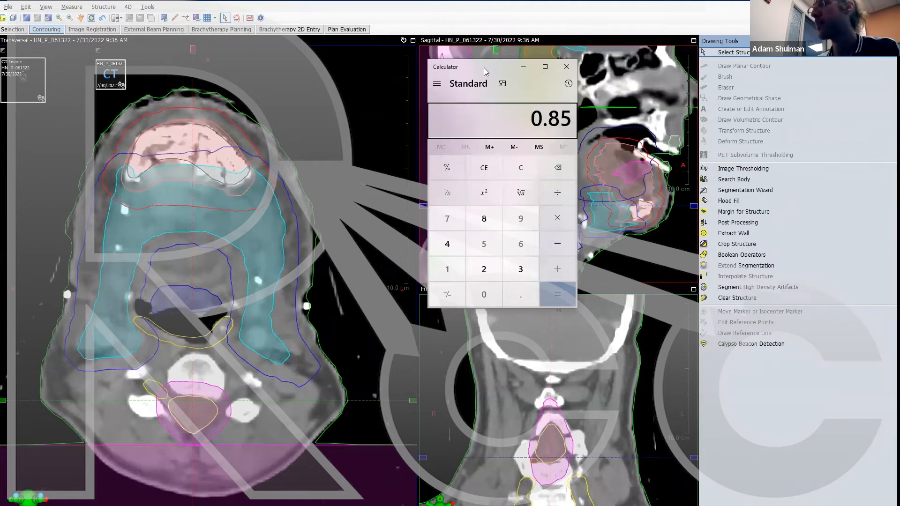
type("*54")
key("Return")
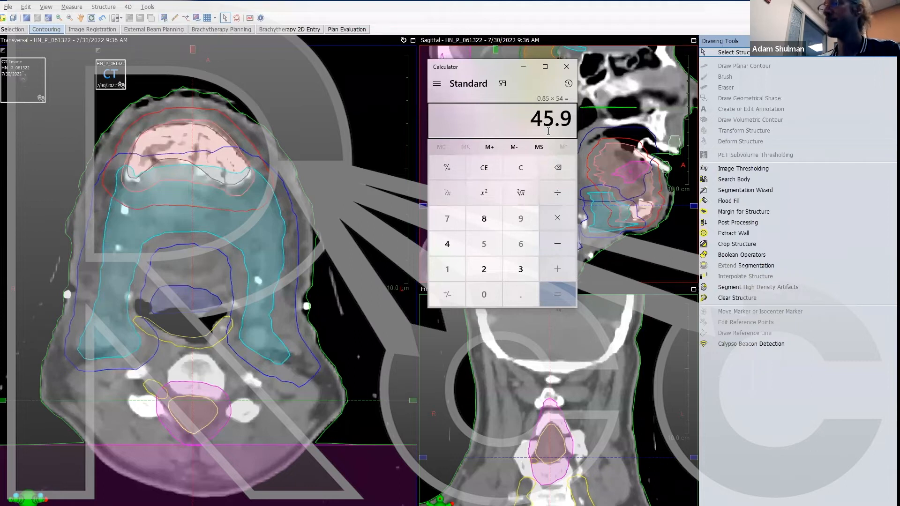
type("/60")
key("Return")
Step: Calculate 1 minus 0.765, multiply the difference by 100, and divide that by 5
type("1 - 0.765")
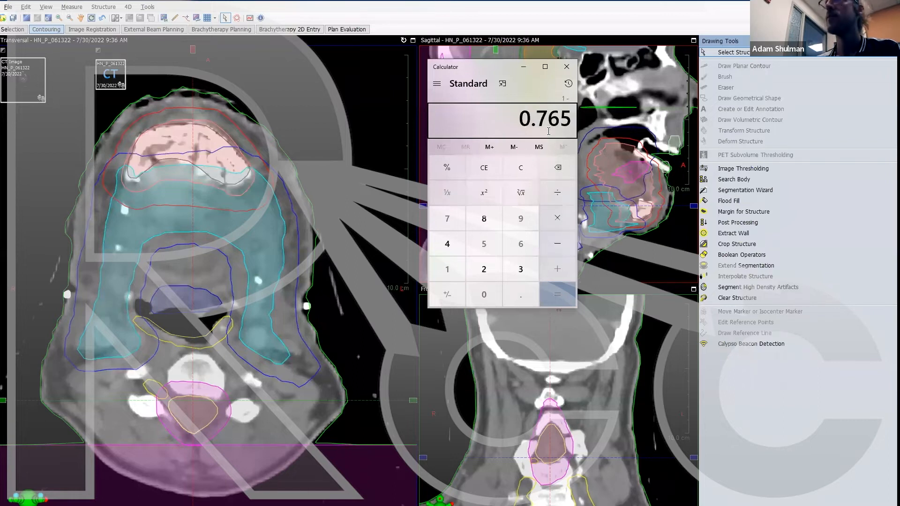
key("Return")
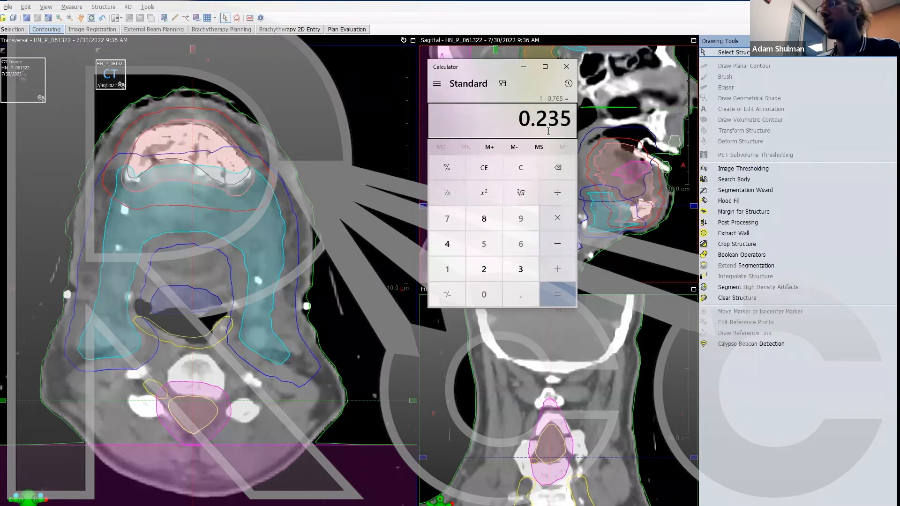
type("*100")
key("Return")
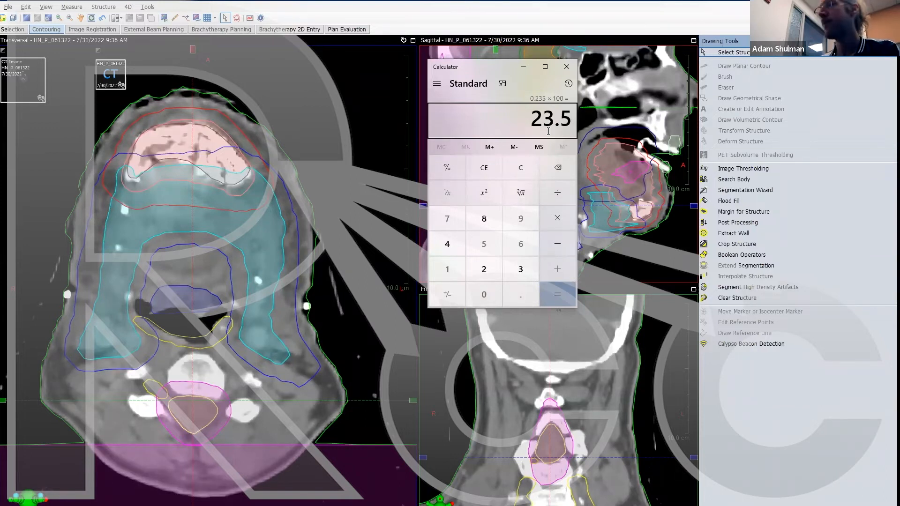
type("/5")
key("Return")
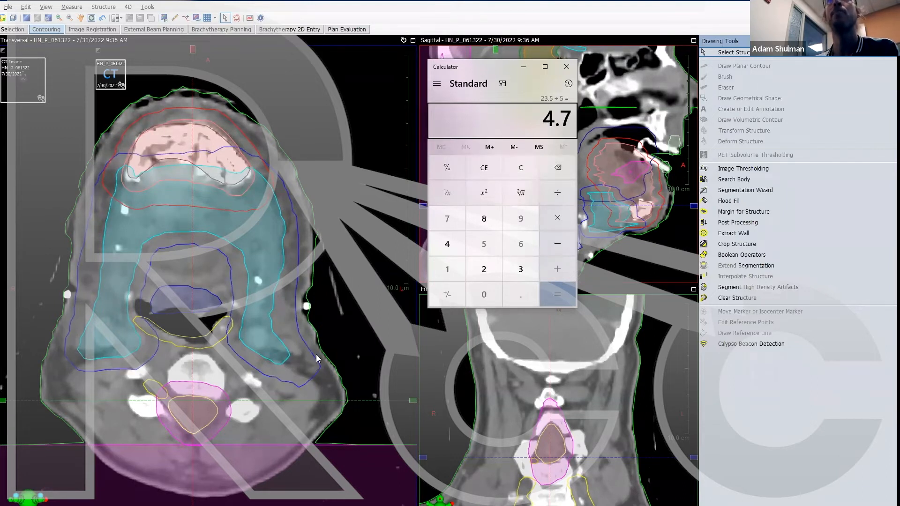
Step: Create a new structure with the ID temp in the contouring workspace of Eclipse
left_click(100, 12)
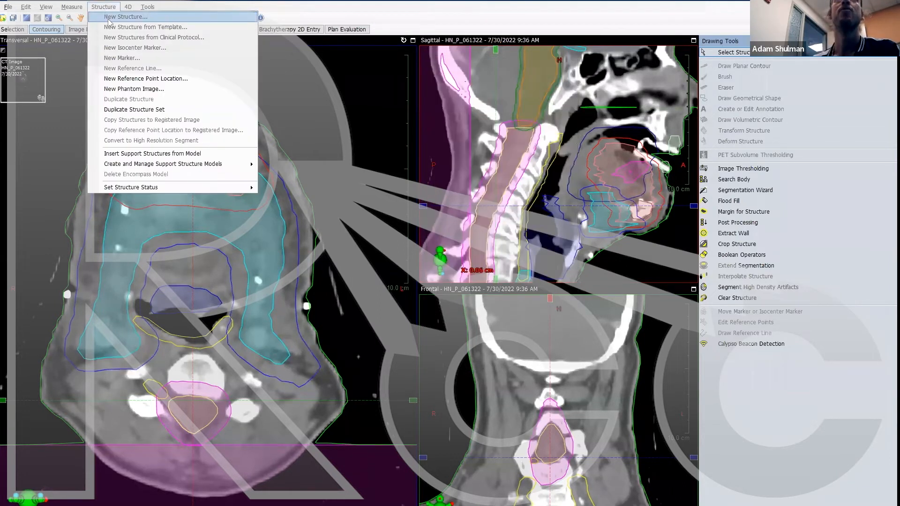
left_click(122, 22)
left_click_drag(394, 230, 323, 226)
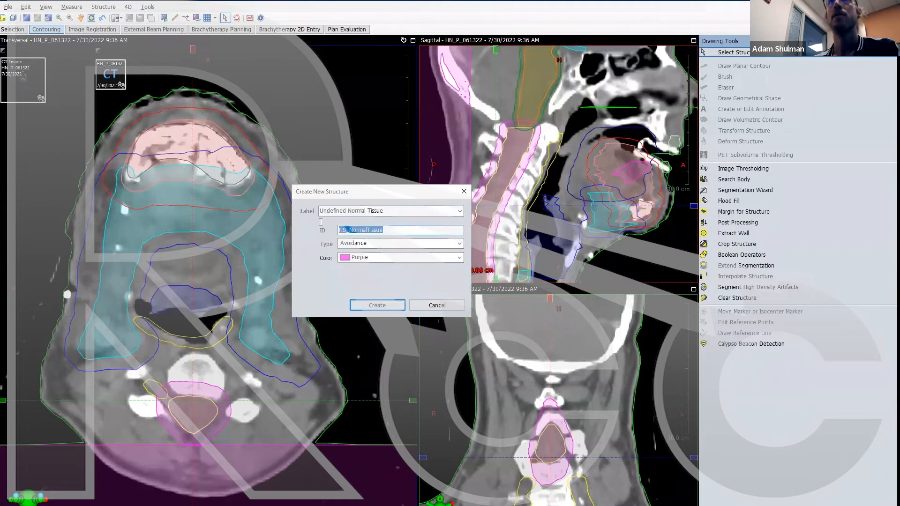
type("temp")
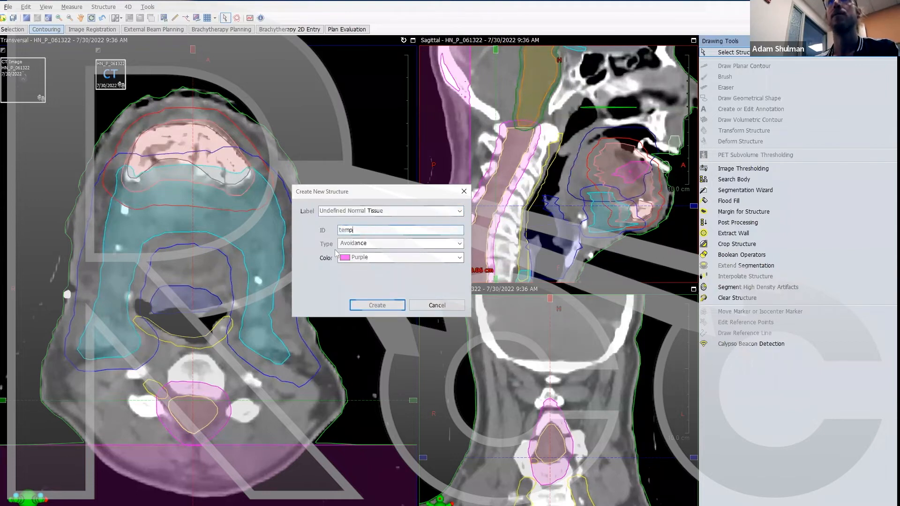
left_click(380, 305)
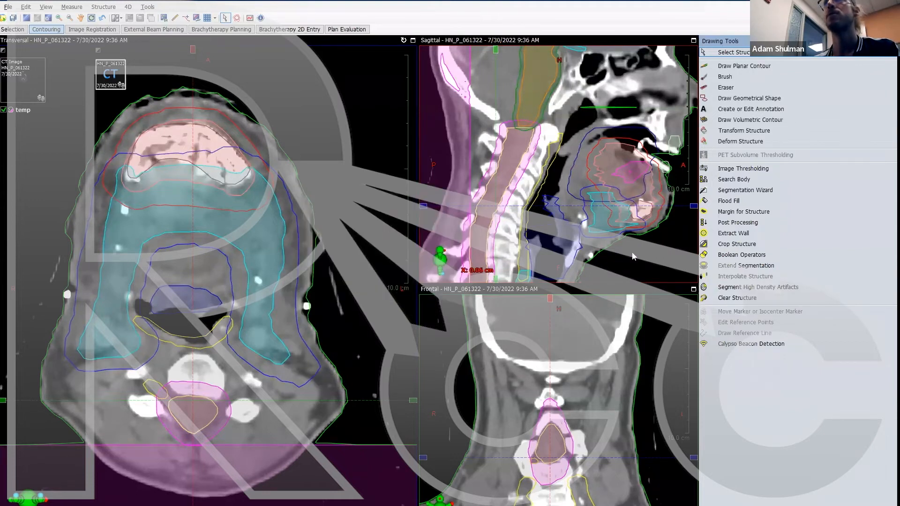
Step: Combine PTV_5400 and PTV_6000 with the Boolean union operator into the target structure temp
left_click(739, 254)
left_click(782, 114)
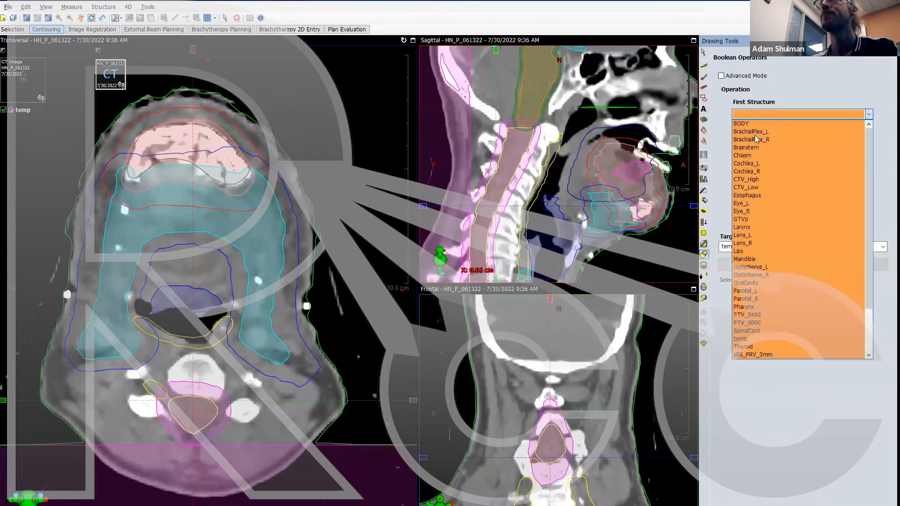
left_click(747, 315)
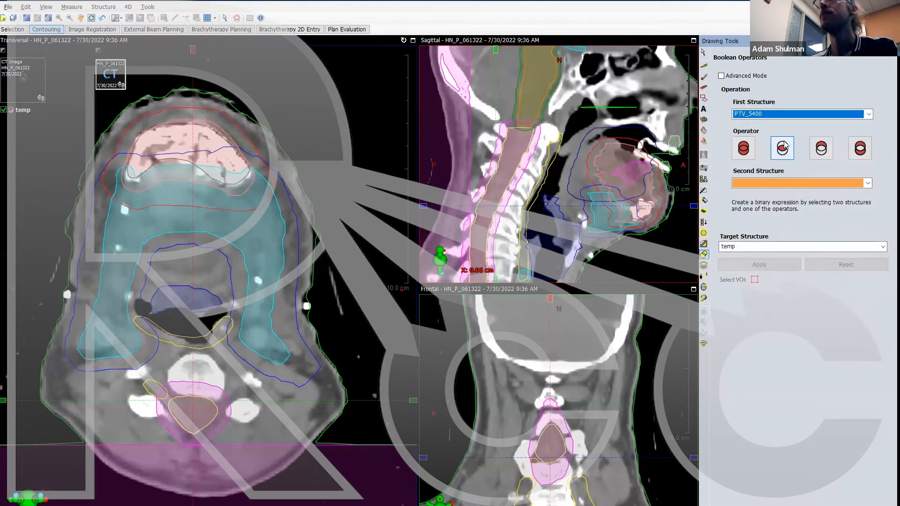
left_click(745, 149)
left_click(820, 182)
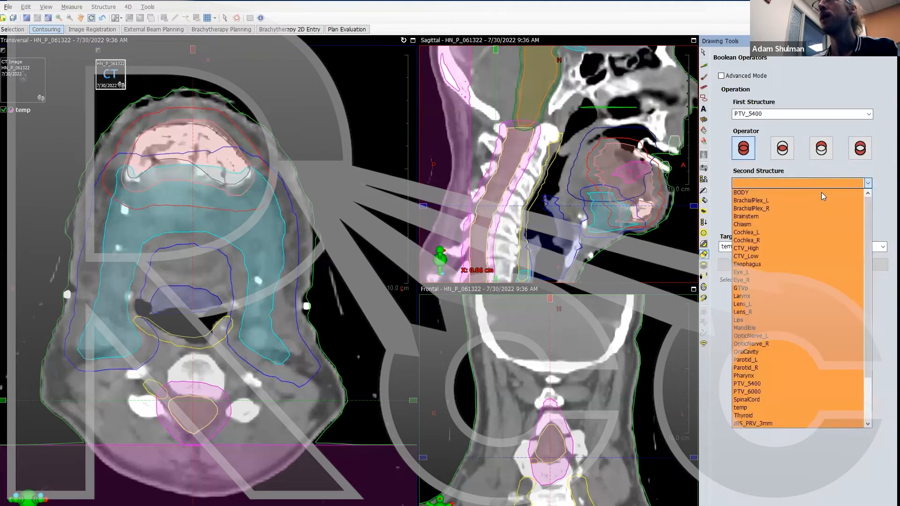
left_click(759, 392)
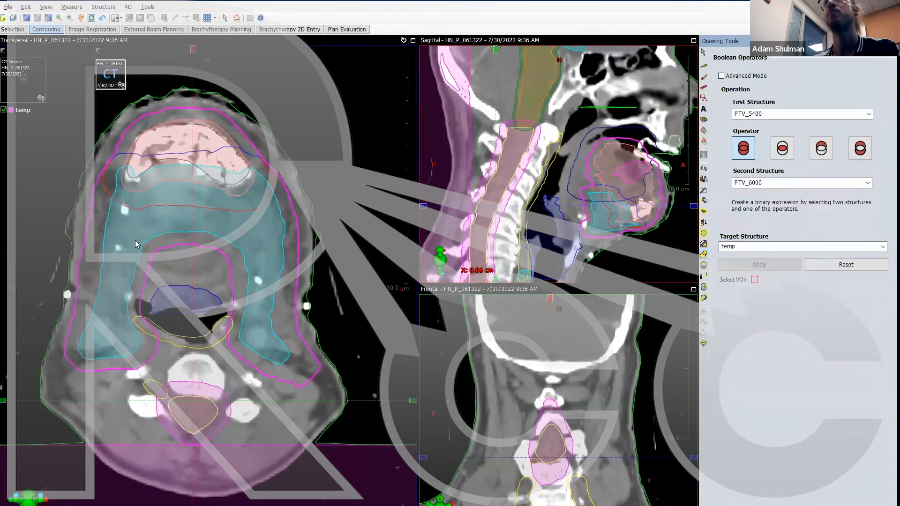
Step: Bring up Margin for Structure and start a new structure with the label Ring
left_click(703, 211)
left_click(104, 7)
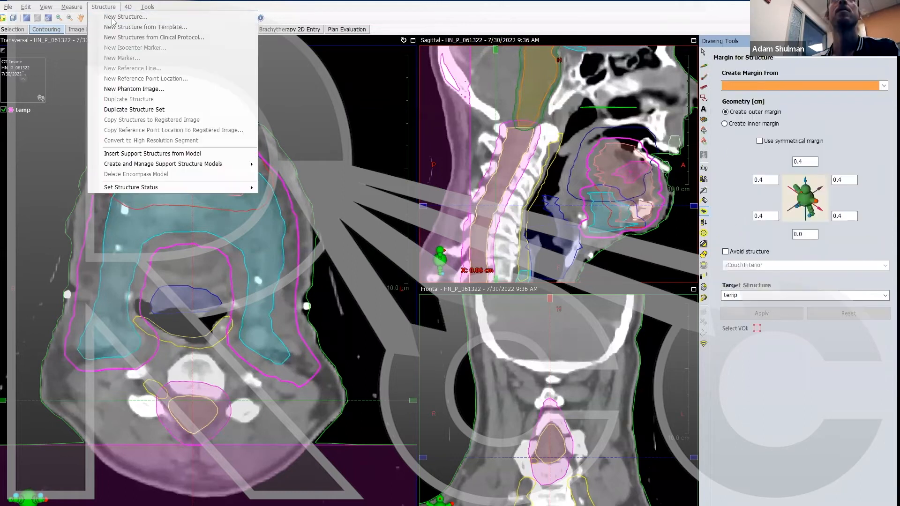
left_click(113, 21)
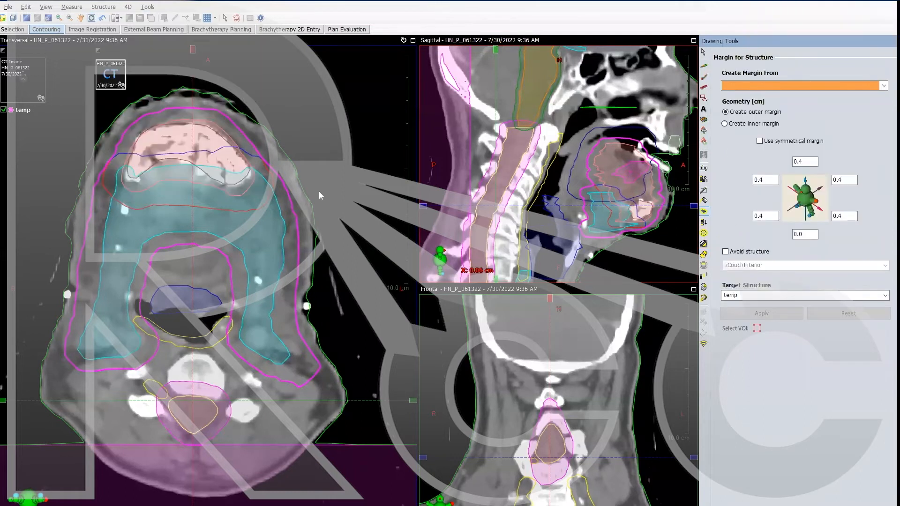
left_click(353, 214)
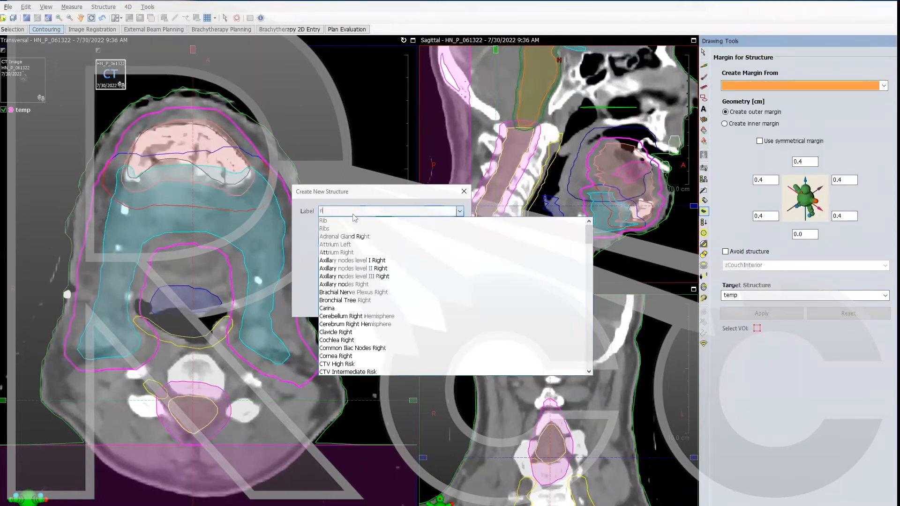
type("Ring")
left_click(352, 238)
Step: Check the ring naming in the VMAT planning guide and create the structure with the ID zPTV_Opti_Ring1
left_click_drag(365, 231, 324, 230)
type("z")
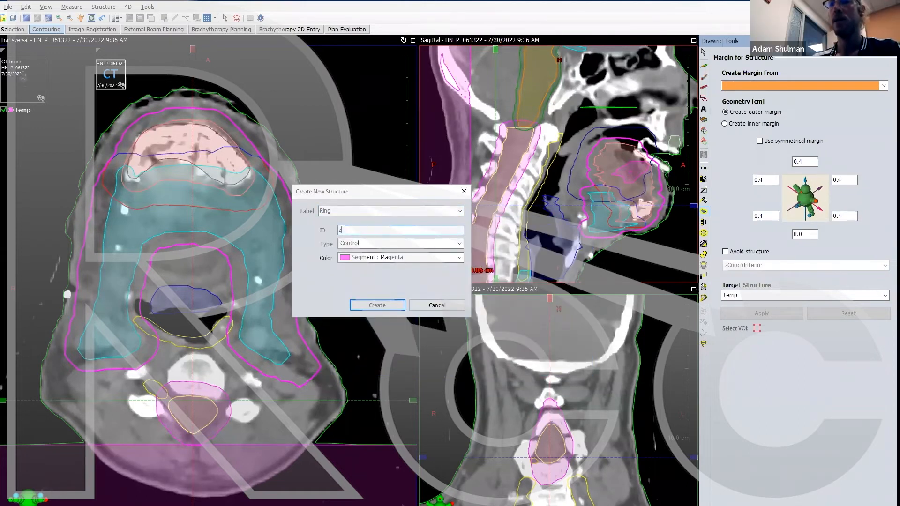
key("alt+Tab")
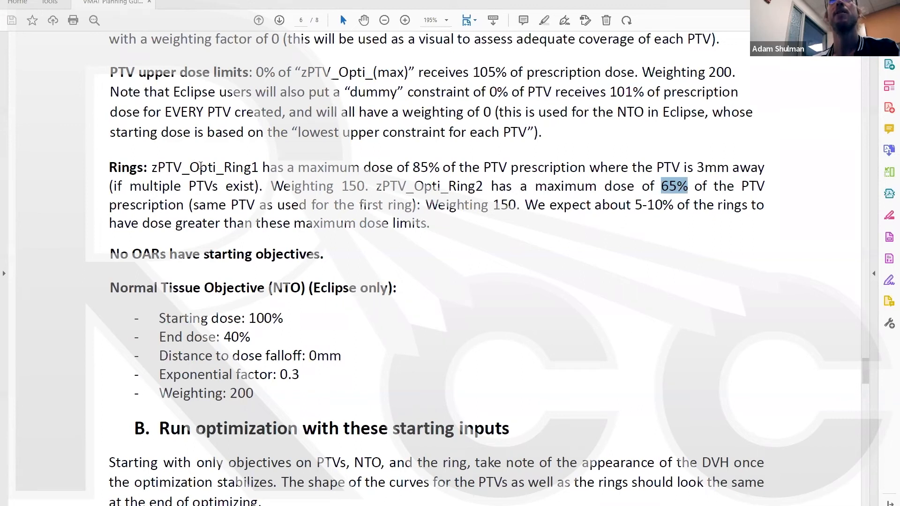
key("alt+Tab")
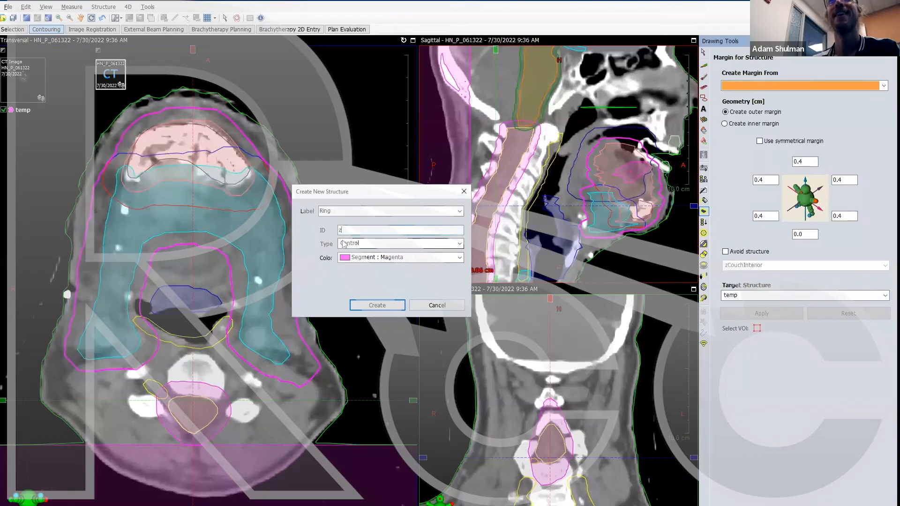
type("PTV_Opti_Ring1")
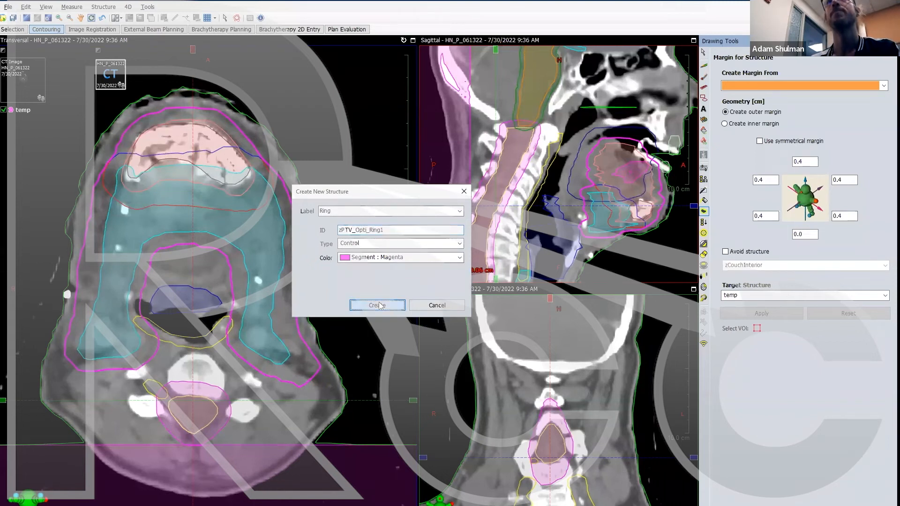
left_click(377, 305)
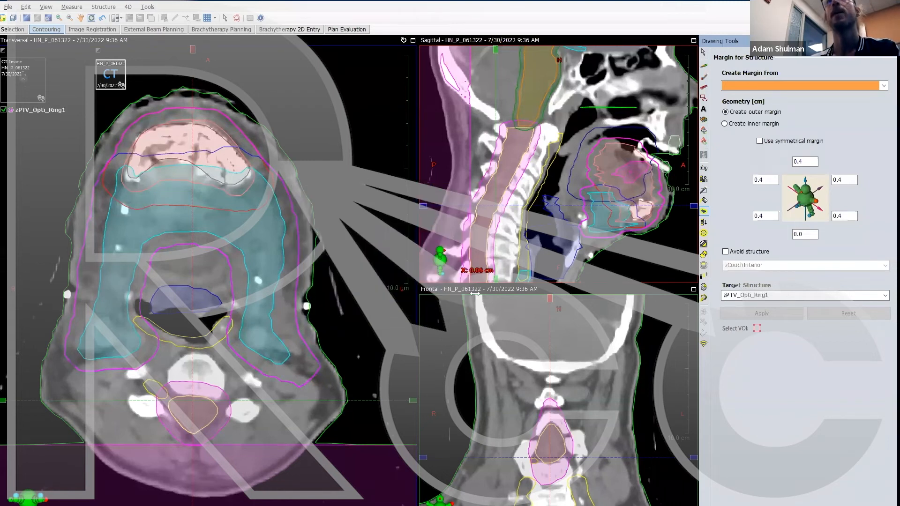
Step: Expand the temp structure by a symmetrical outer margin of 0.3 cm, with temp itself as the target
left_click(884, 86)
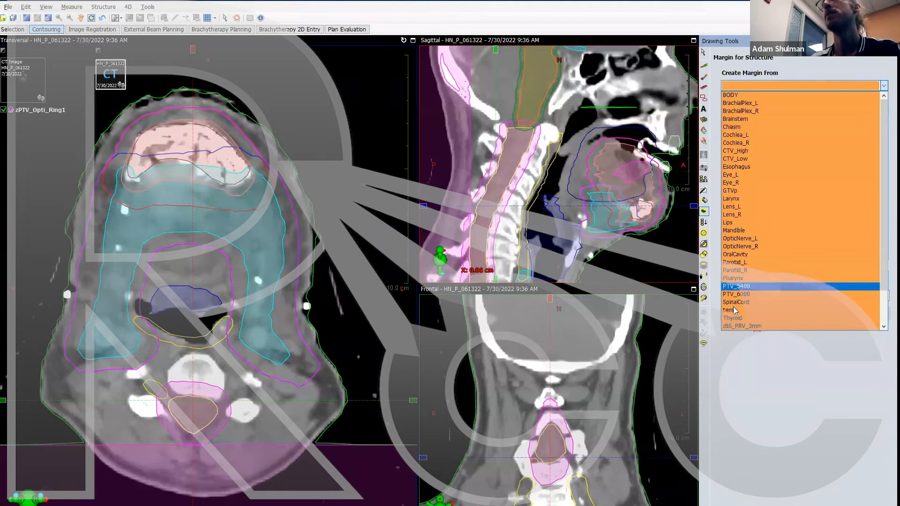
left_click(751, 310)
left_click_drag(771, 181, 735, 180)
type(".3")
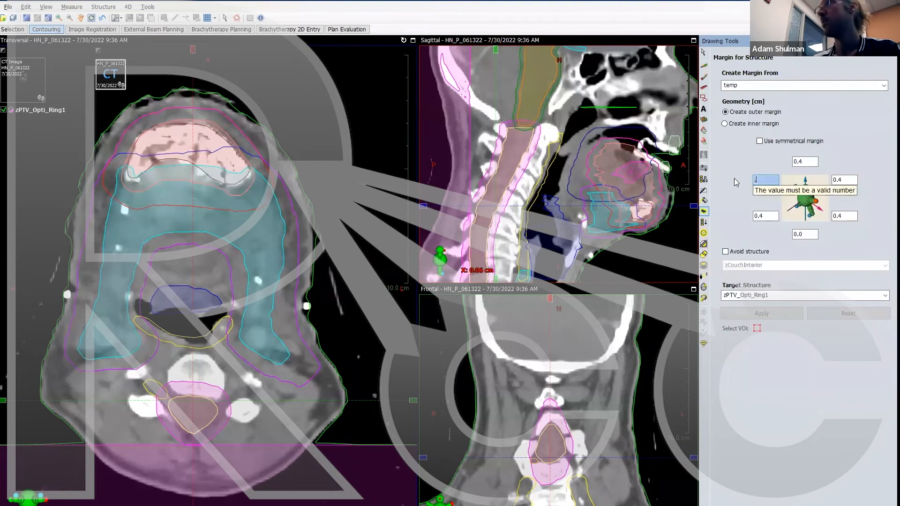
left_click(760, 140)
left_click(739, 296)
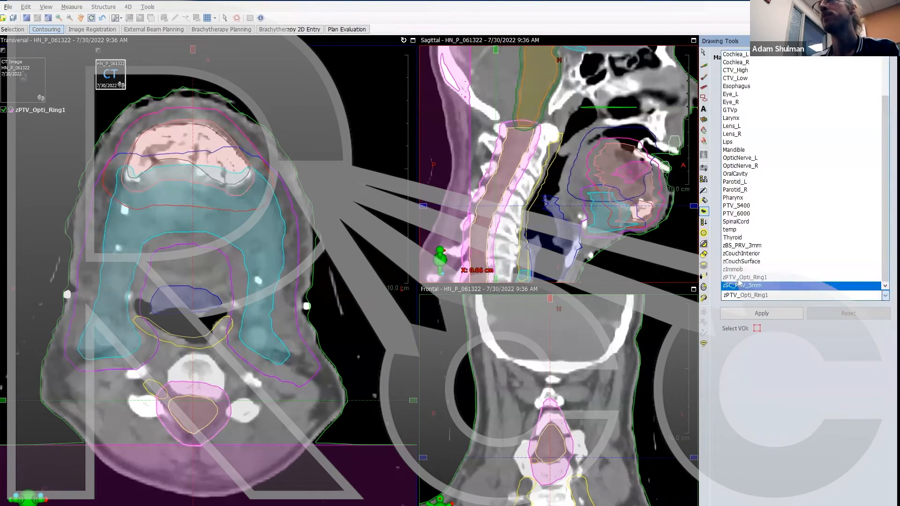
left_click(735, 230)
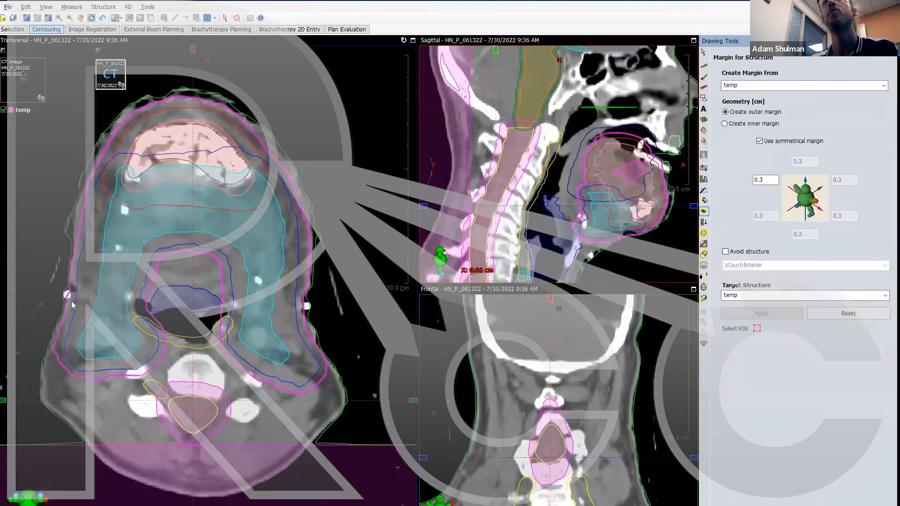
Step: Create a symmetrical 1.0 cm outer margin from temp into zPTV_Opti_Ring1, with temp as the avoided structure
double_click(765, 180)
type("1")
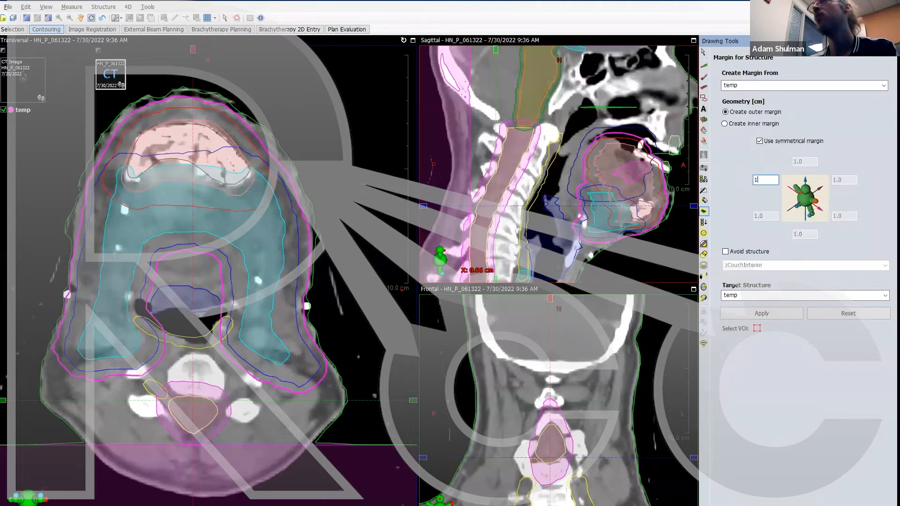
left_click(726, 251)
left_click(735, 266)
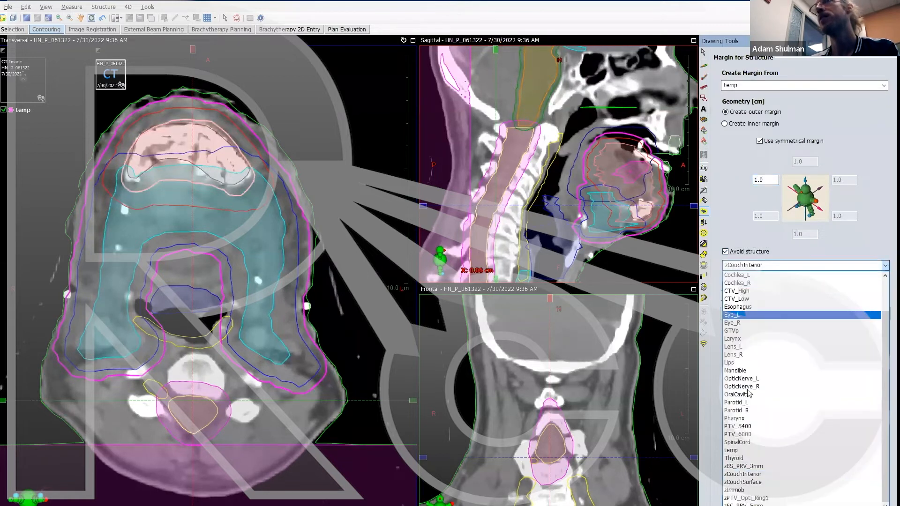
left_click(738, 450)
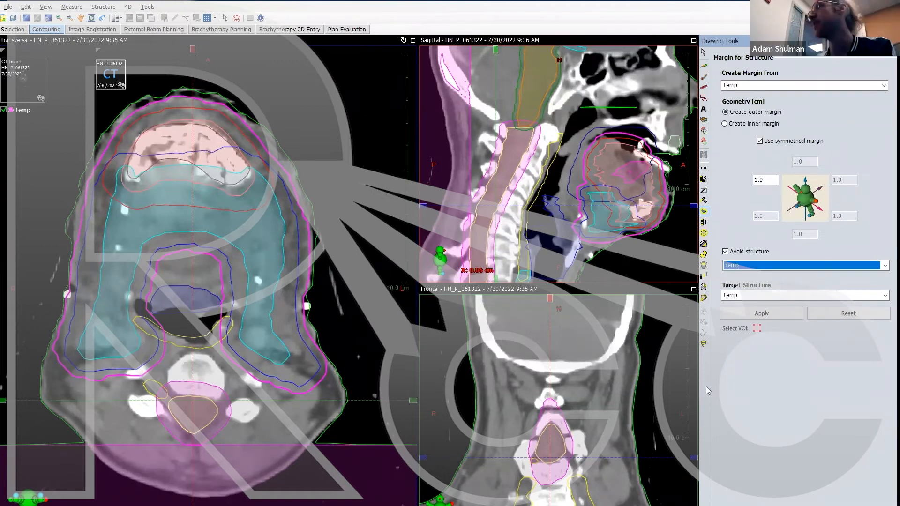
left_click(743, 295)
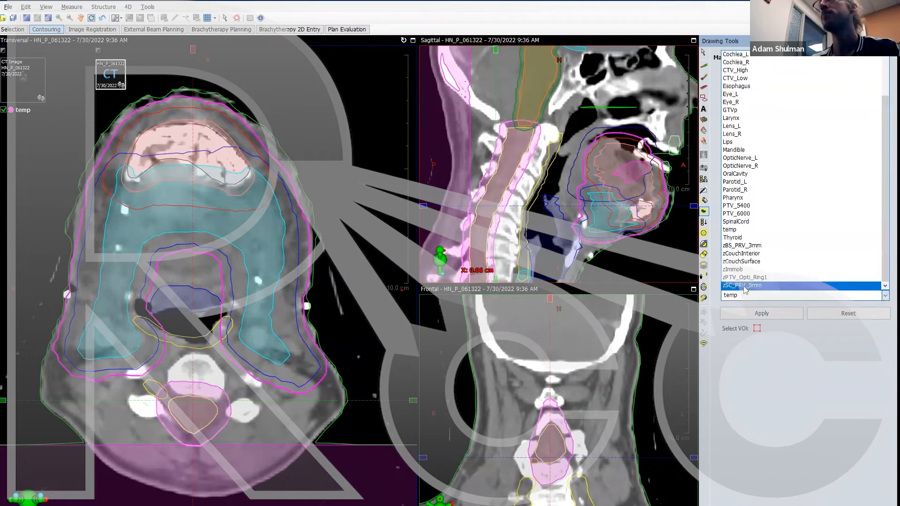
left_click(744, 277)
left_click(761, 313)
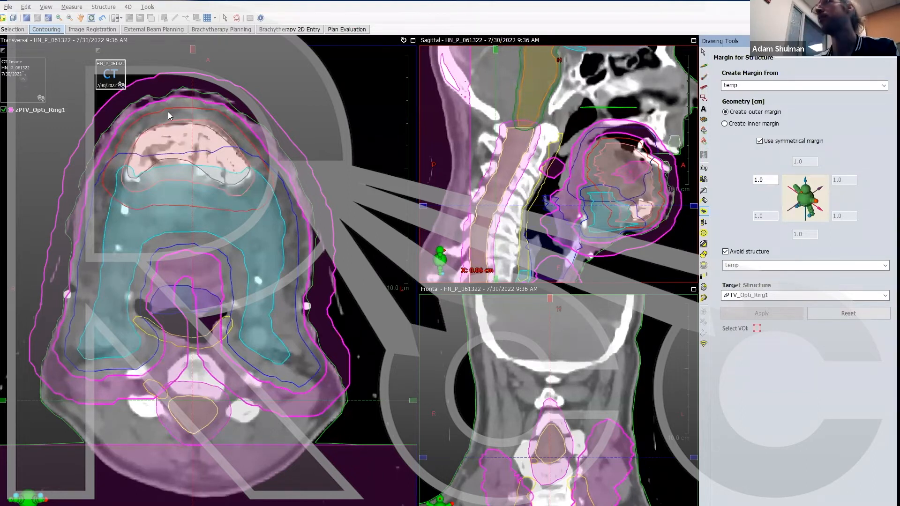
Step: Crop zPTV_Opti_Ring1 by removing the part extending inside PTV_6000, with an additional margin of 0.50 cm
left_click(704, 244)
key("z")
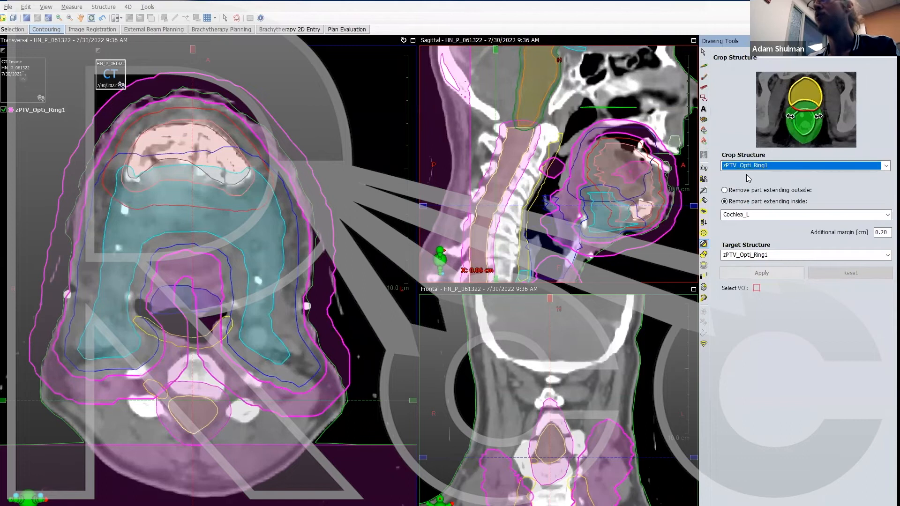
left_click(772, 216)
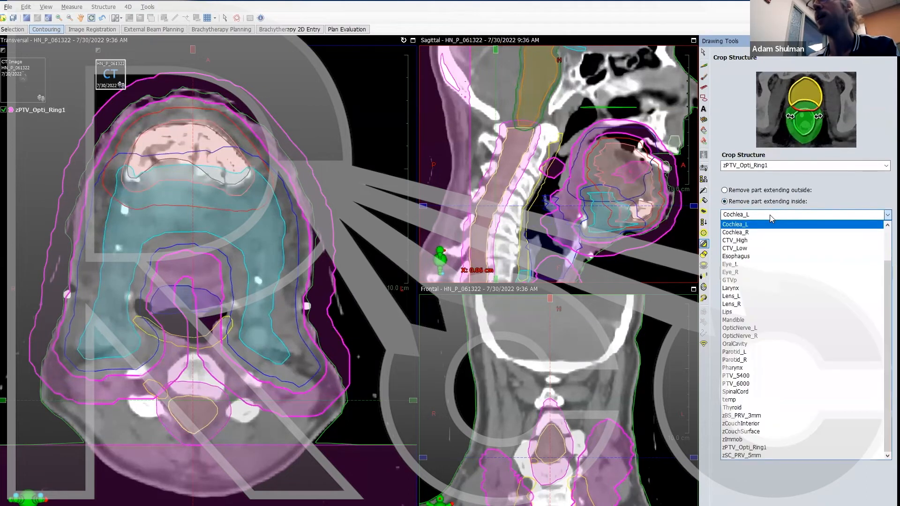
left_click(745, 383)
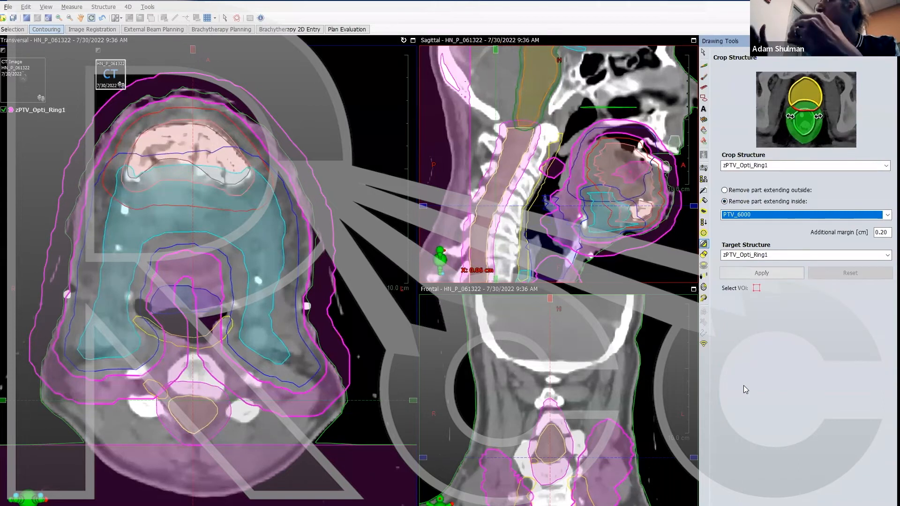
double_click(883, 232)
type("5")
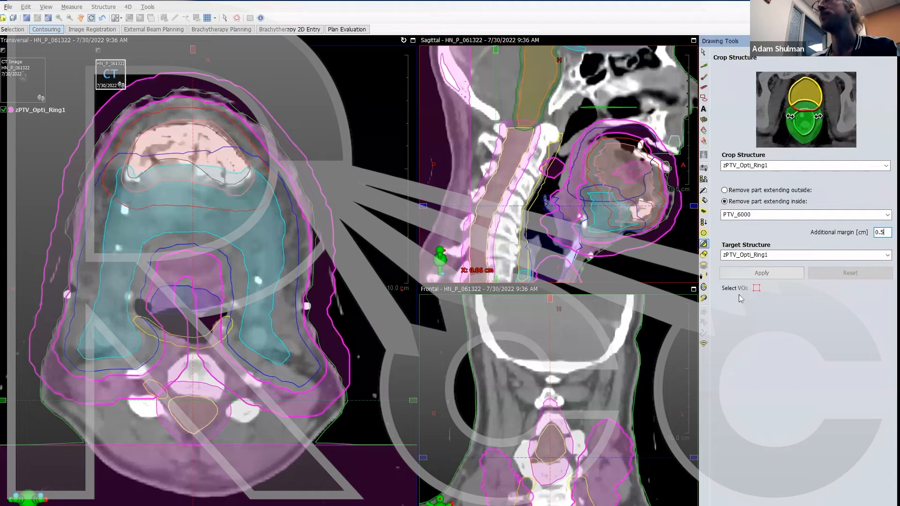
left_click(763, 275)
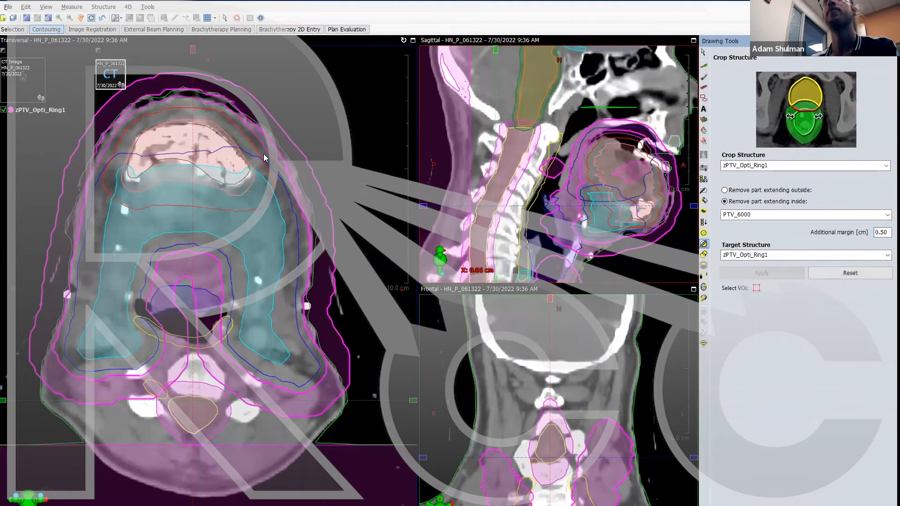
Step: Review the cropped ring across the transversal slices and toggle the display of zPTV_Opti_Ring1
scroll(268, 164, "down", 2)
scroll(267, 164, "up", 6)
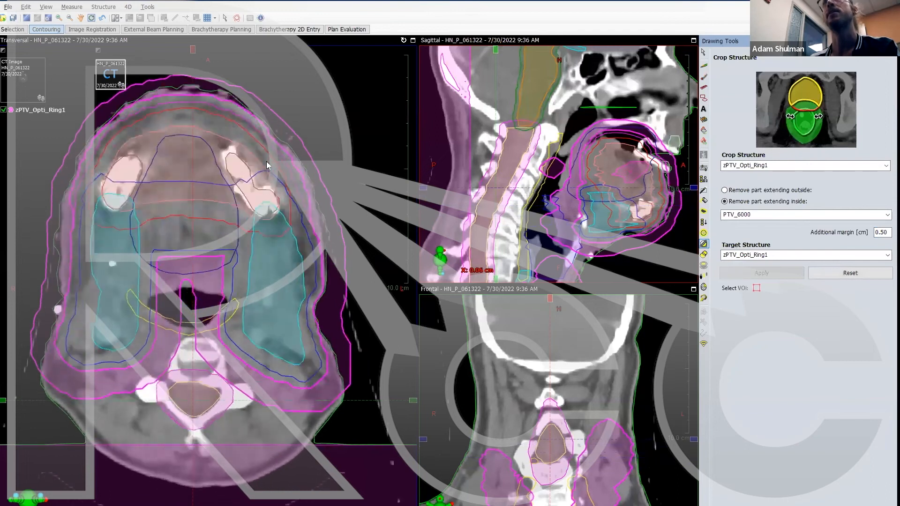
mouse_move(24, 157)
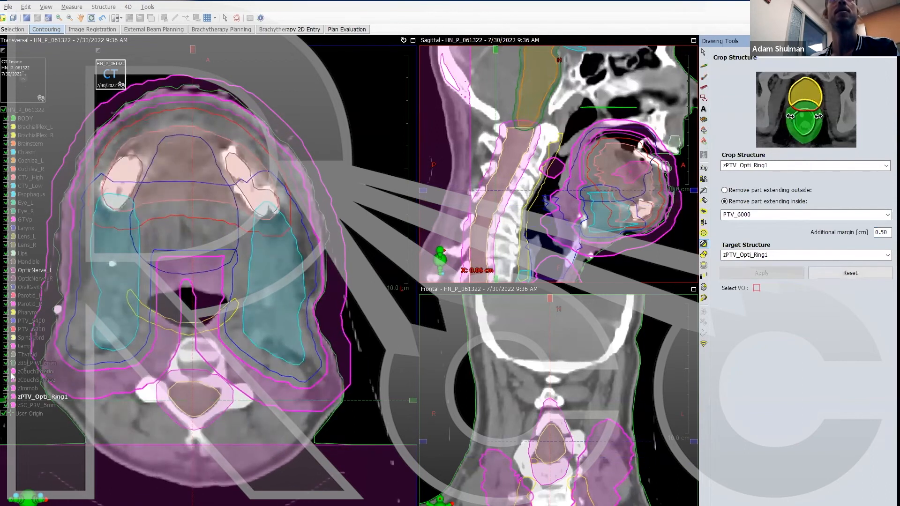
left_click(6, 396)
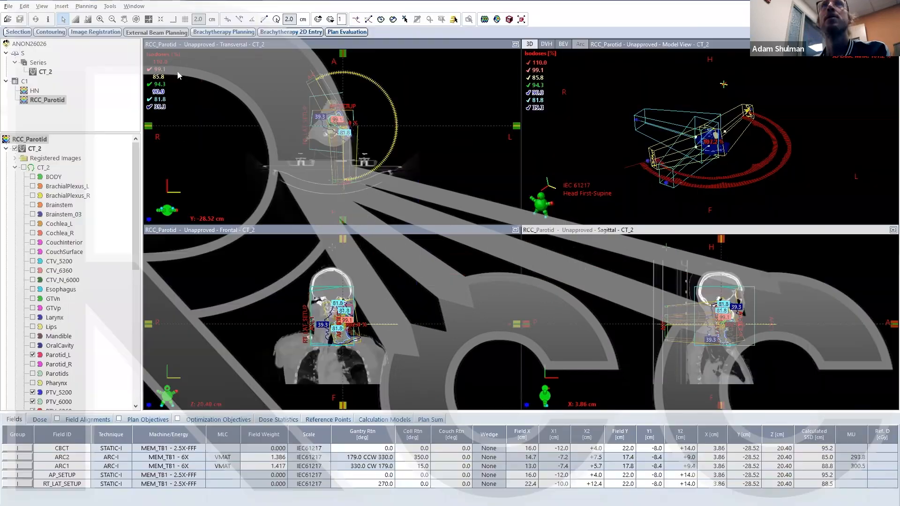
Step: Open the Optimize workspace for the RCC_Parotid plan and start the VMAT optimization
left_click(87, 6)
mouse_move(122, 40)
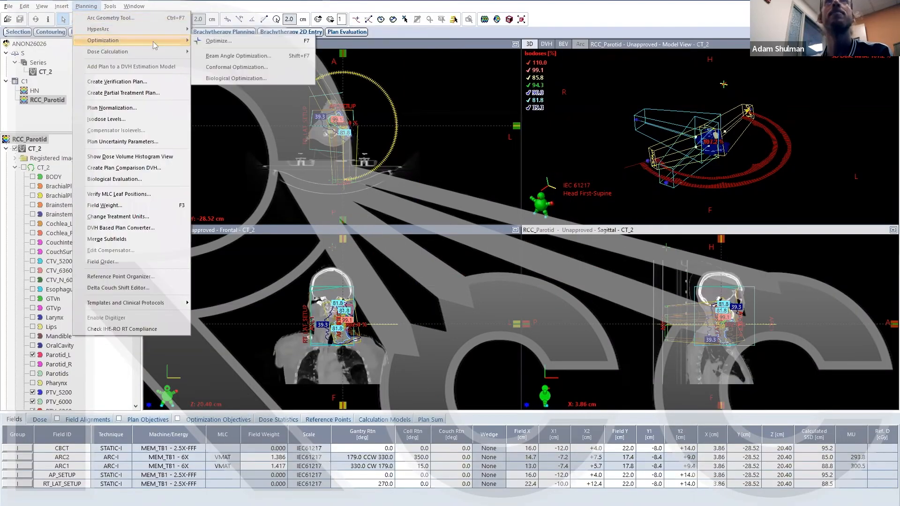
left_click(227, 41)
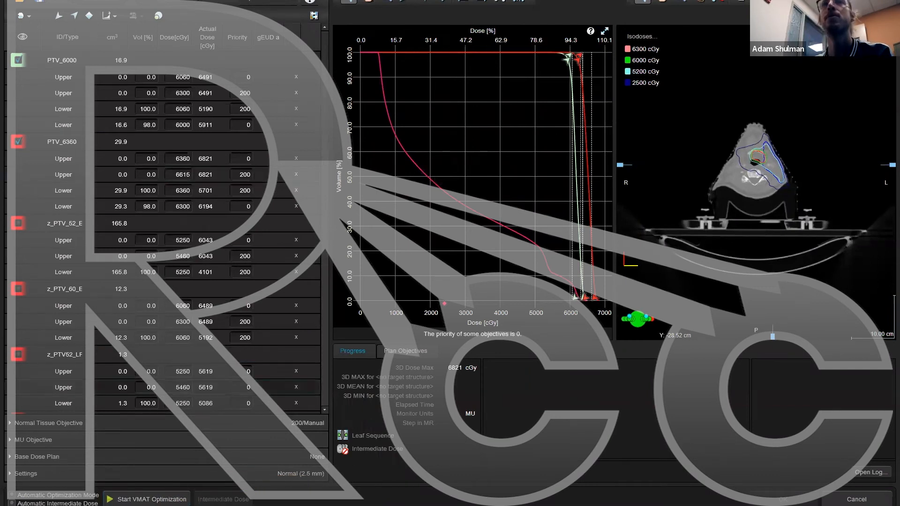
left_click(139, 500)
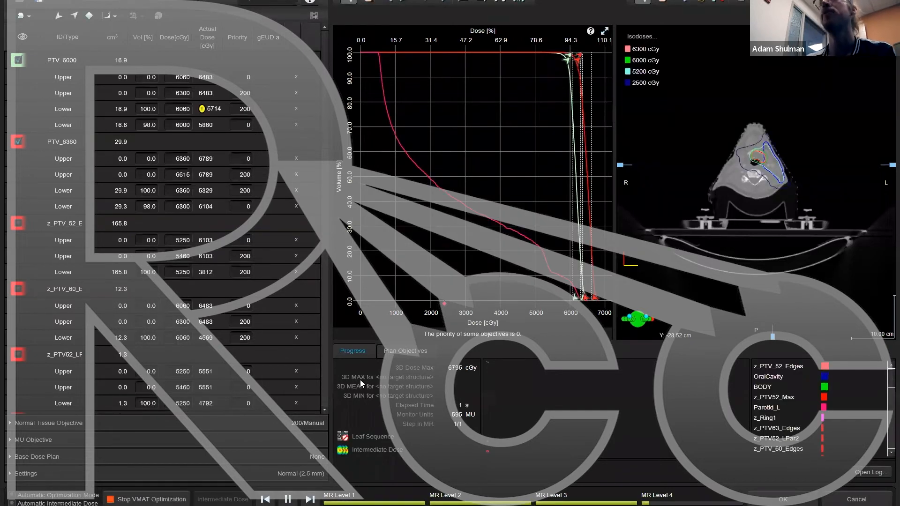
Step: Pause the running optimization, send it back to MR Level 2 and hold it there
left_click(288, 500)
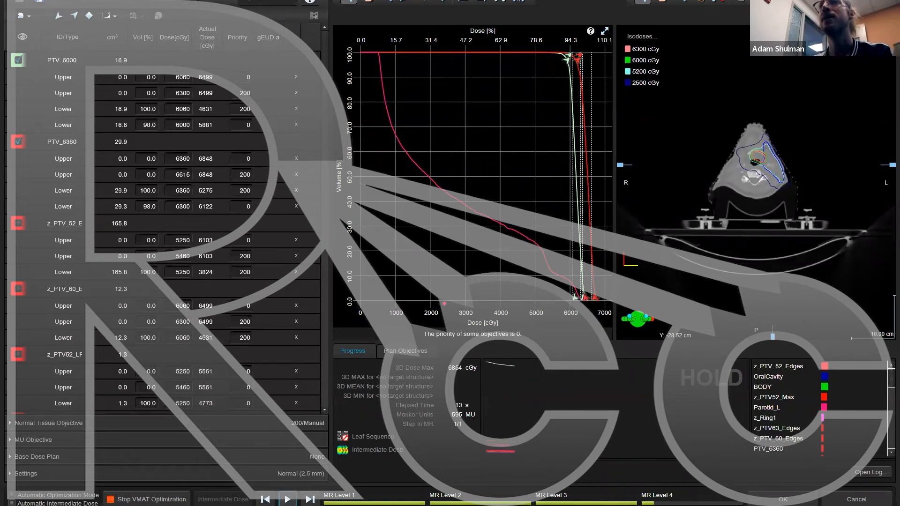
left_click(265, 500)
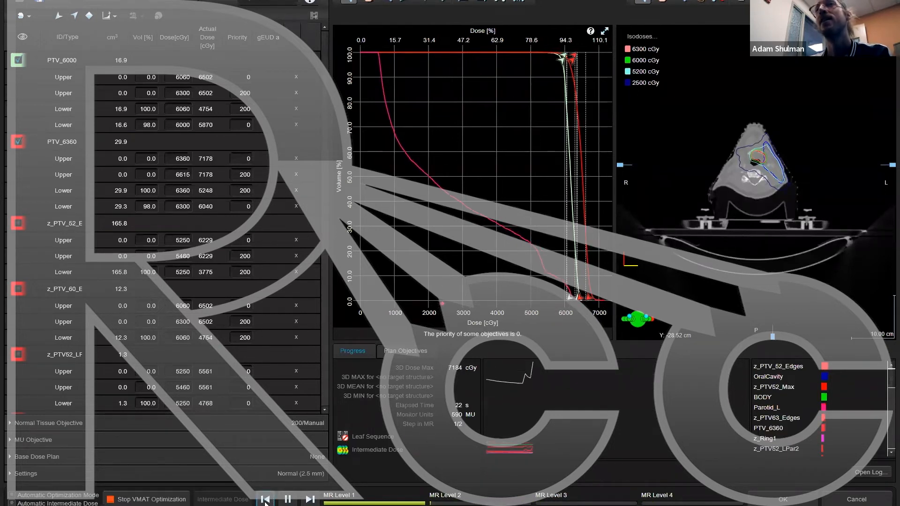
left_click(287, 500)
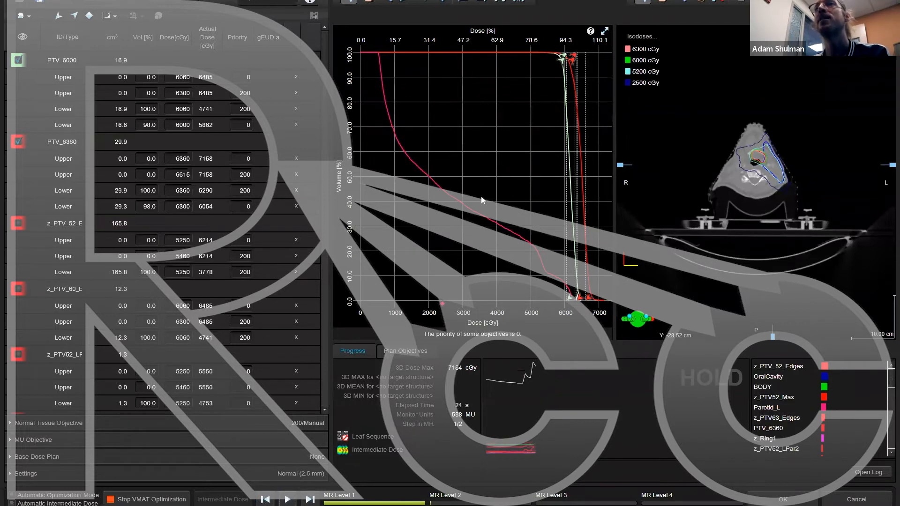
Step: Examine the optimization objectives down to the organs and rings, and the dose lines around Parotid_L on higher slices
scroll(46, 211, "down", 5)
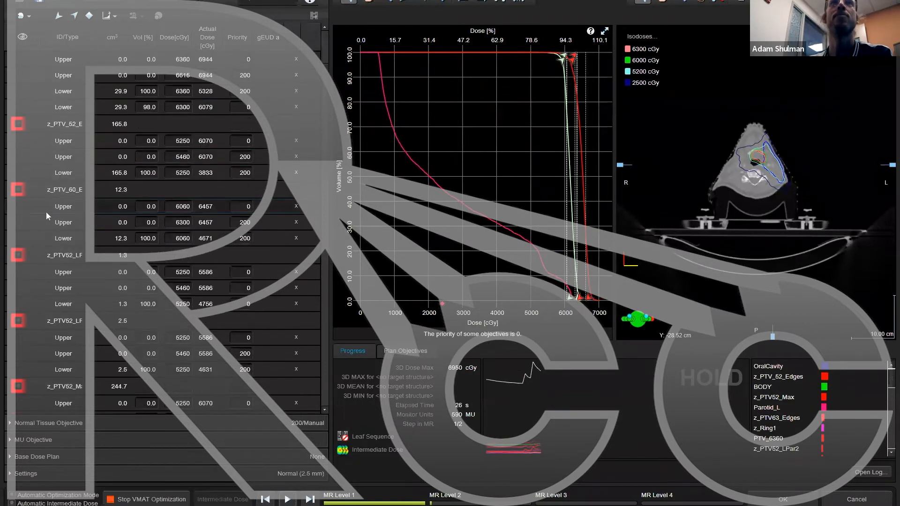
scroll(46, 215, "down", 3)
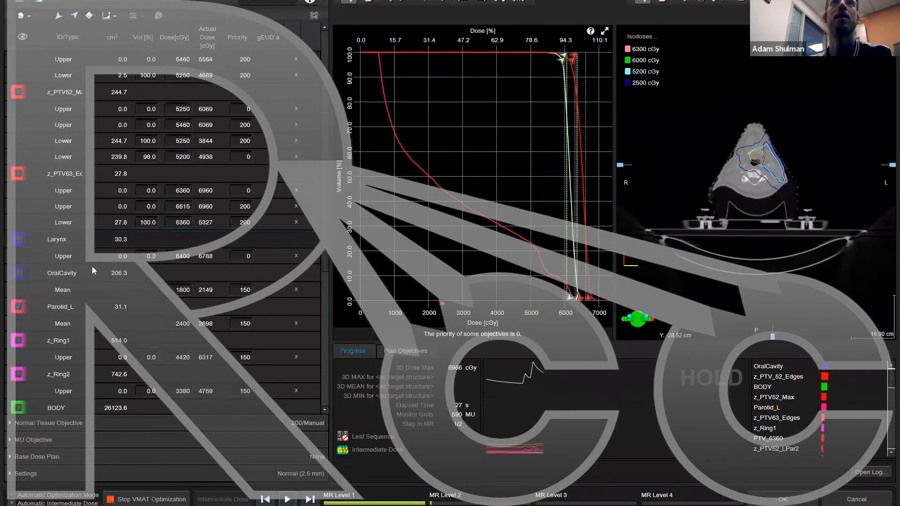
left_click(19, 307)
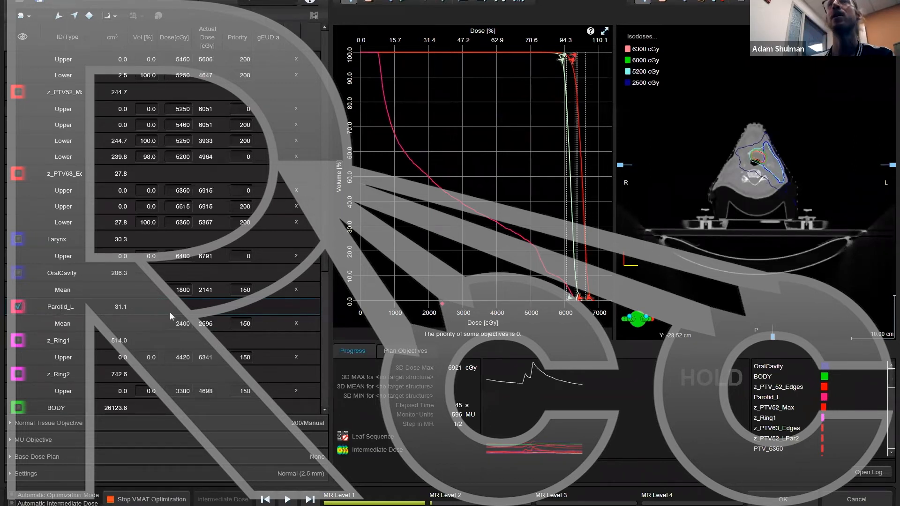
scroll(792, 193, "up", 12)
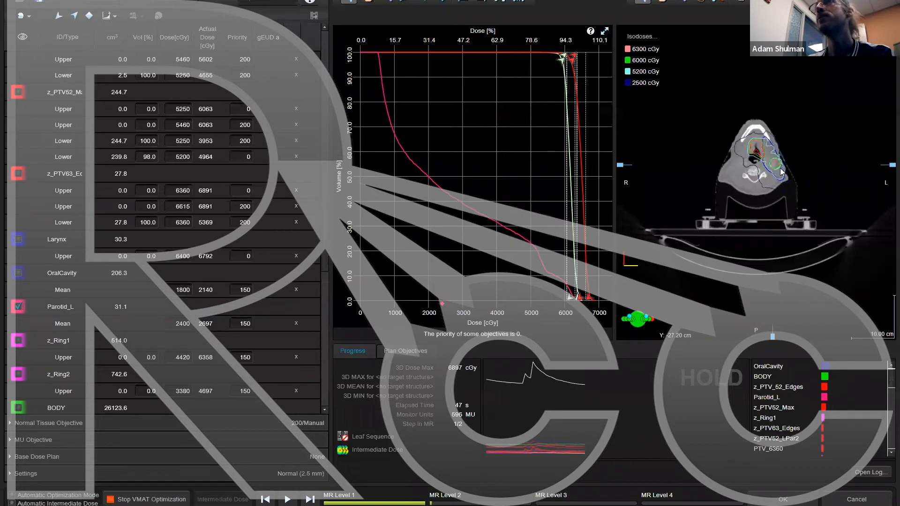
scroll(797, 196, "up", 5)
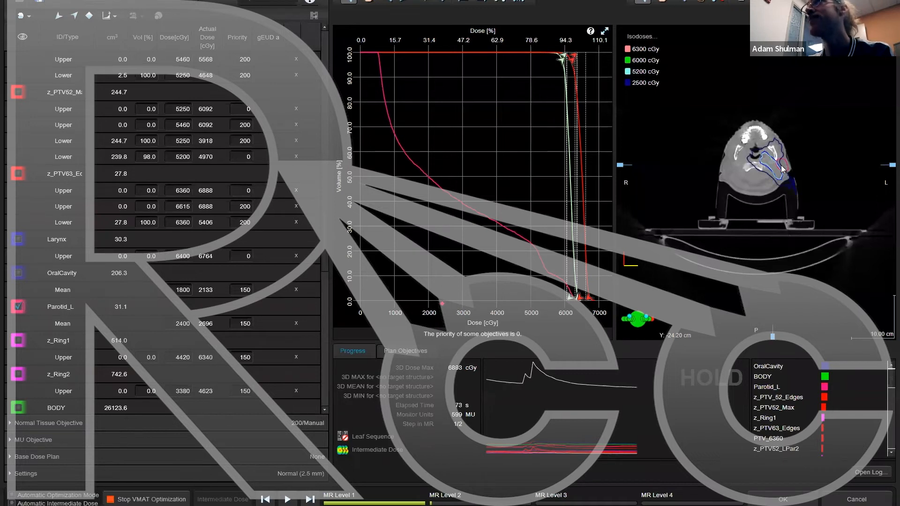
mouse_move(783, 170)
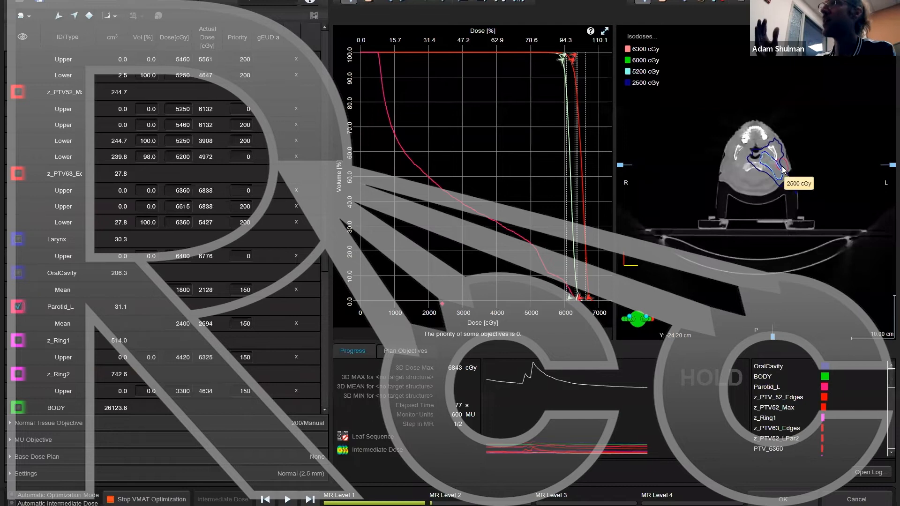
Step: Look through the objectives list and widen the ID/Type column so the full structure names fit
scroll(37, 318, "down", 5)
scroll(66, 330, "down", 4)
scroll(66, 330, "up", 8)
scroll(53, 296, "up", 3)
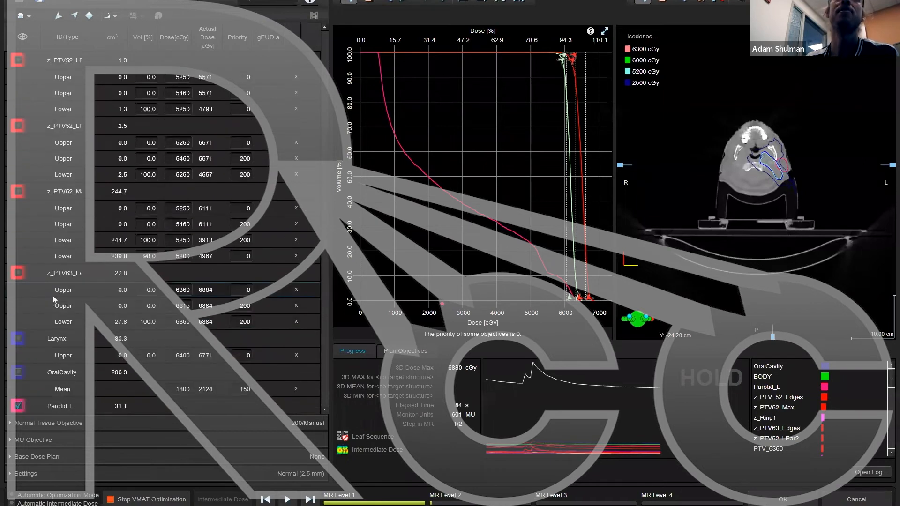
left_click_drag(107, 40, 119, 40)
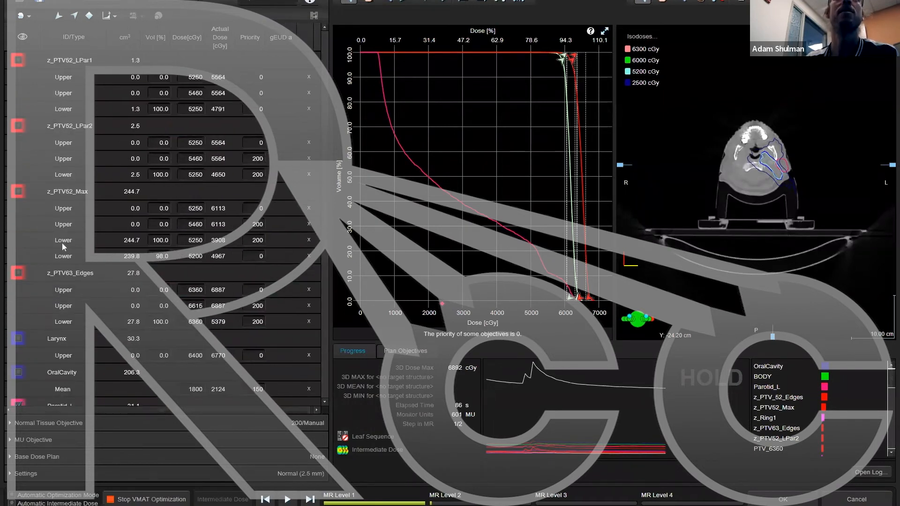
Step: Display z_PTV52_Max and z_PTV52_LPar2 in the DVH and slice view, with z_PTV_52_Edges and z_PTV52_LPar1 hidden
scroll(41, 139, "up", 9)
scroll(27, 110, "down", 3)
left_click(18, 391)
left_click(19, 387)
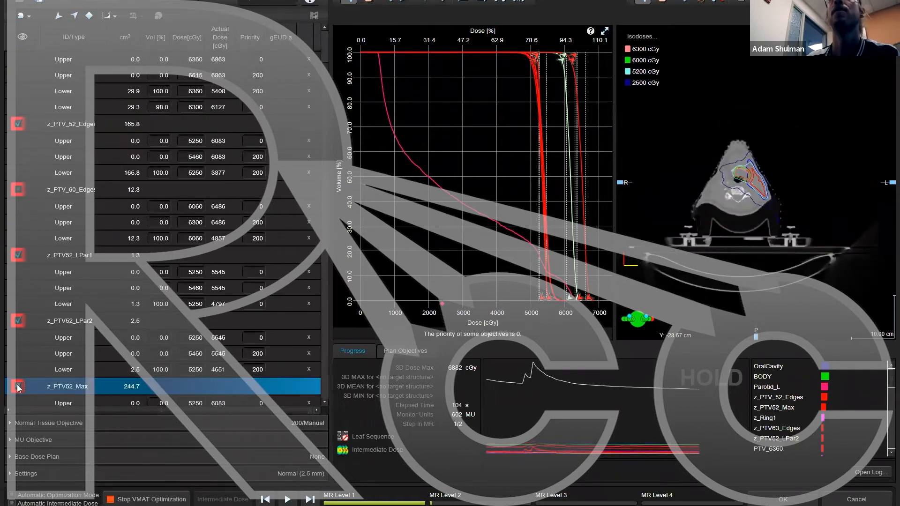
left_click(18, 124)
left_click(18, 255)
left_click(19, 321)
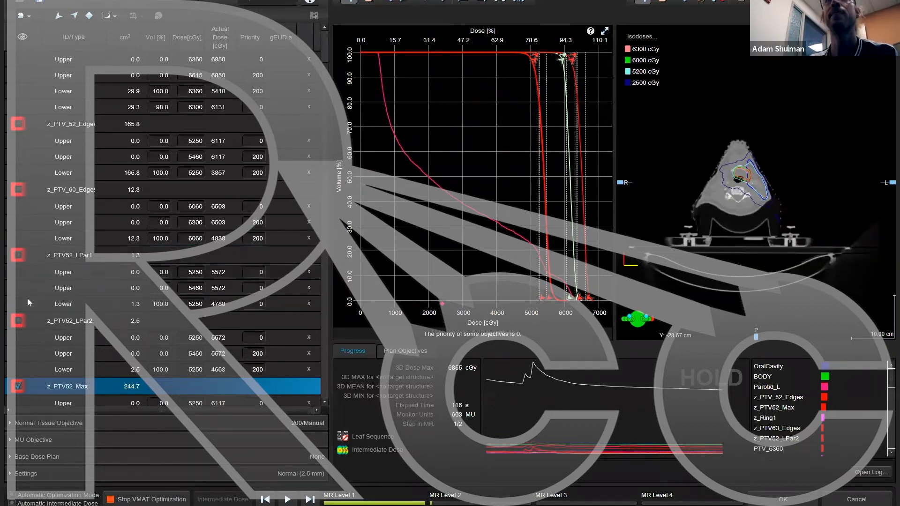
left_click(19, 321)
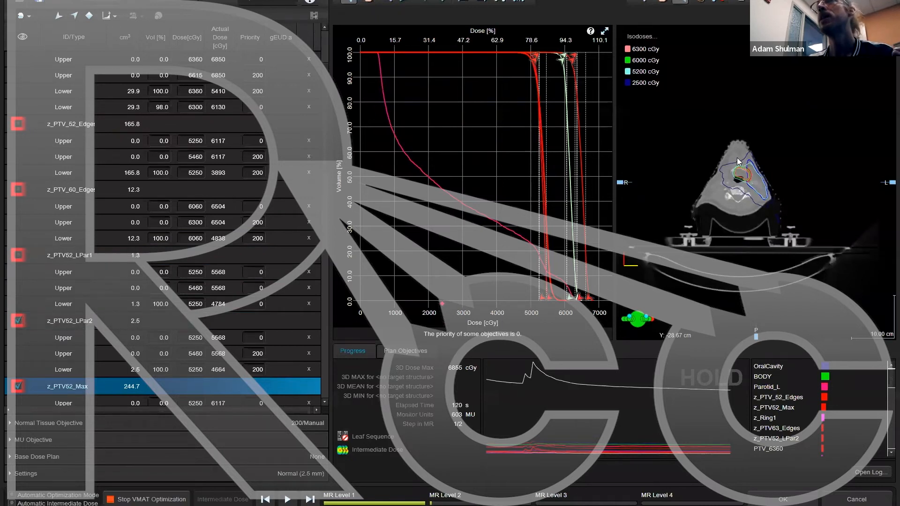
Step: Zoom in on the left parotid overlap and compare the z_PTV52_LPar1 and z_PTV52_LPar2 contours by toggling their display
scroll(784, 220, "up", 4)
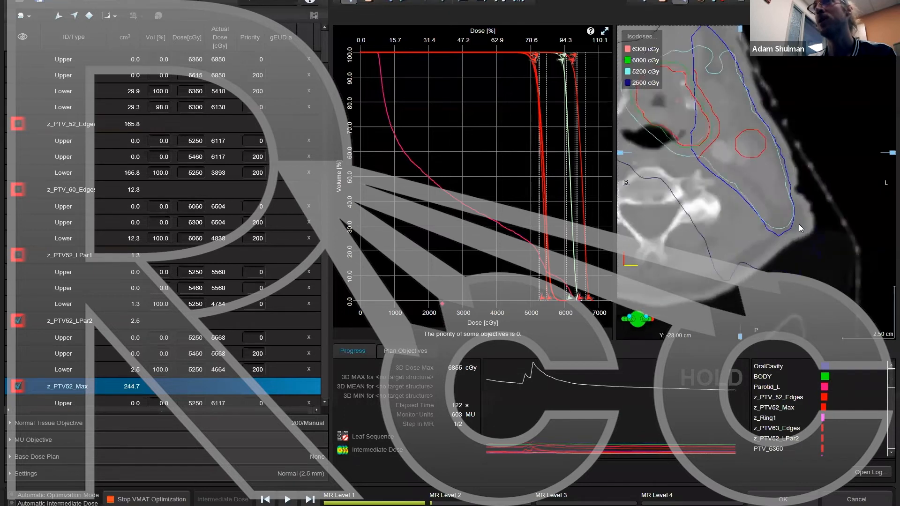
scroll(798, 224, "up", 10)
scroll(798, 224, "down", 2)
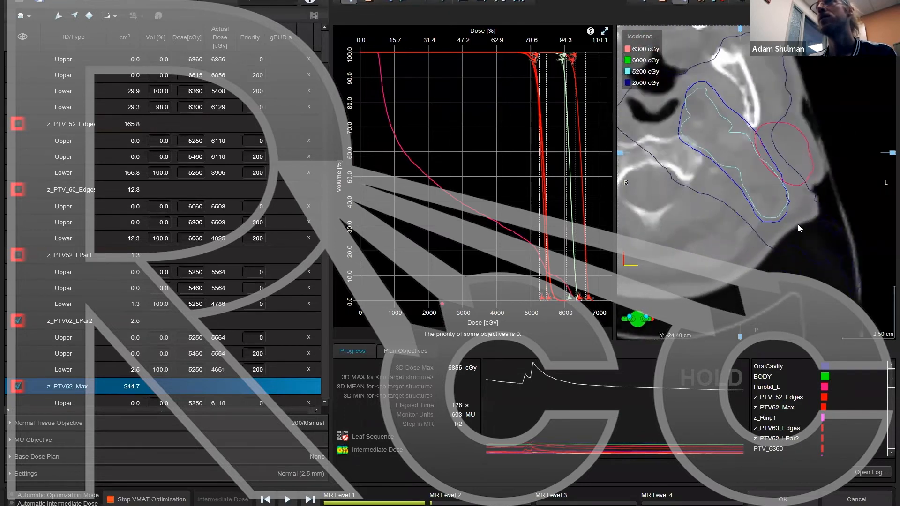
scroll(798, 224, "up", 6)
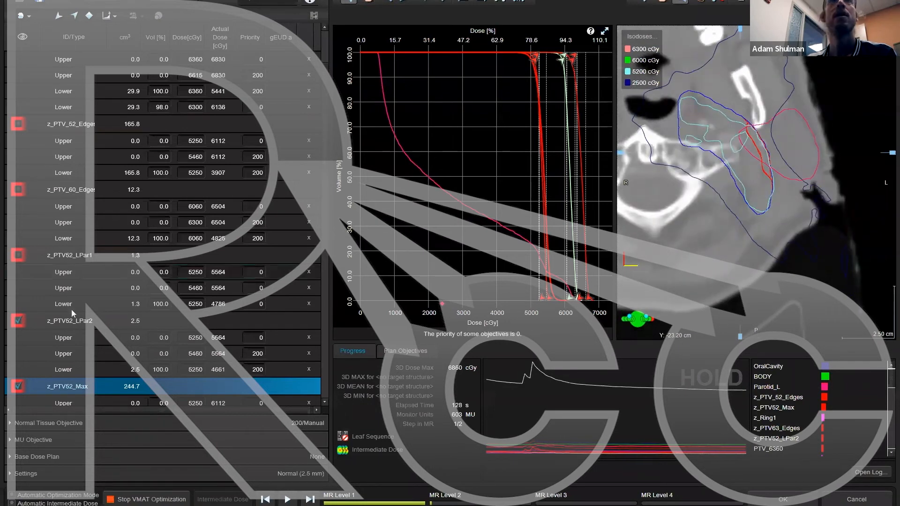
left_click(18, 255)
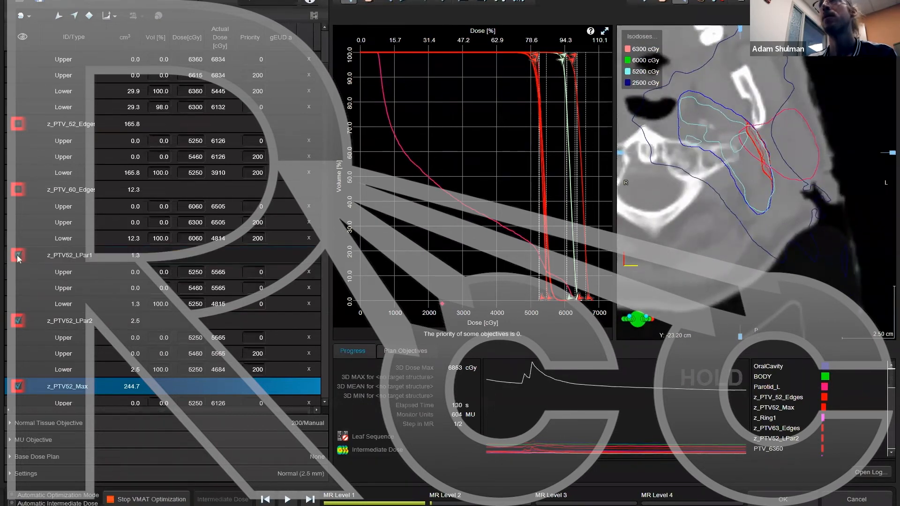
left_click(18, 255)
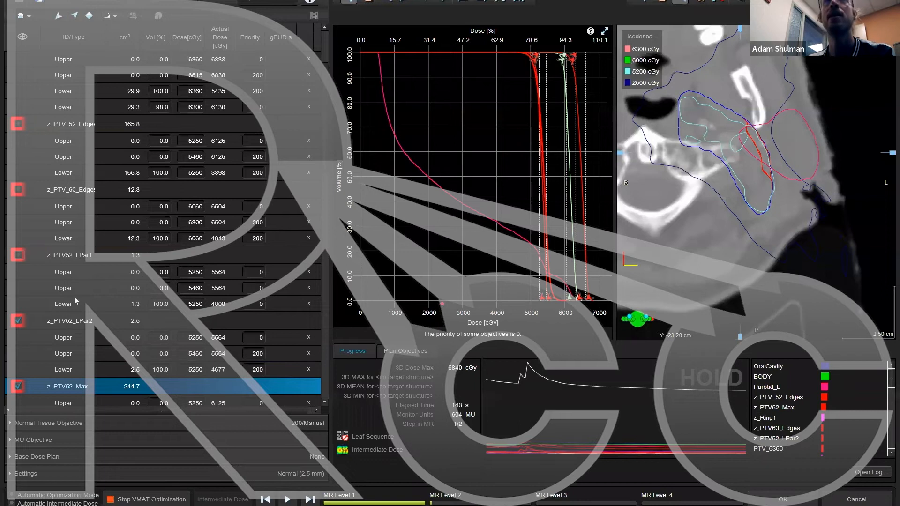
left_click(19, 320)
left_click(18, 255)
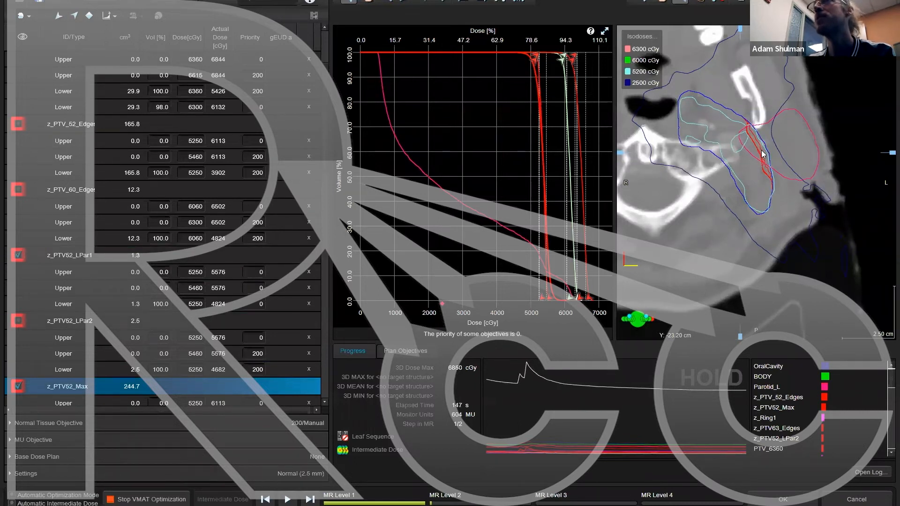
Step: Set the priority of z_PTV52_LPar1's 5460 cGy upper and 5250 cGy lower objectives to 200
left_click(260, 303)
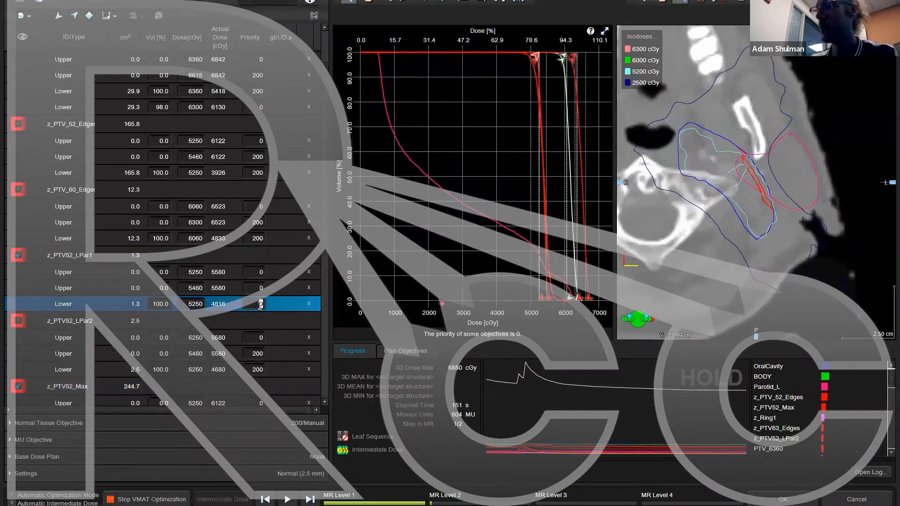
key("Up")
type("2")
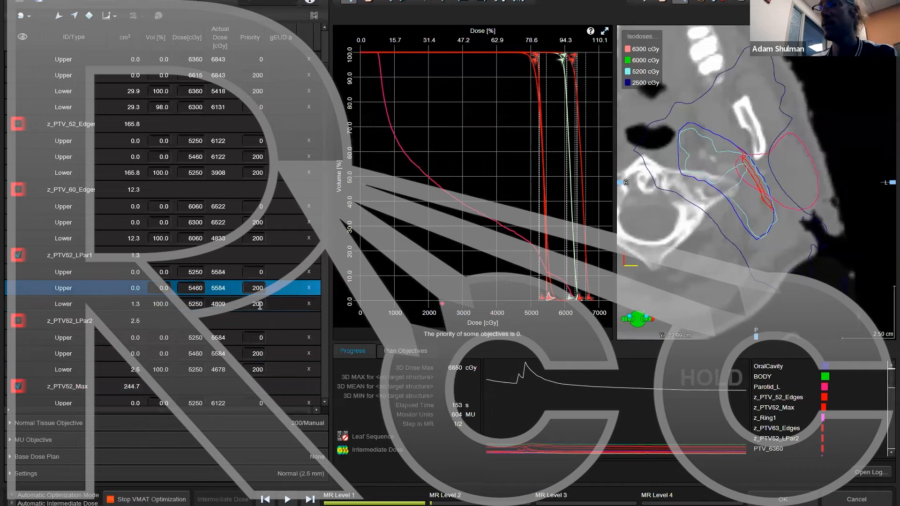
left_click(260, 304)
Step: Show z_PTV52_LPar2 again and set the priority of its 5250 cGy lower objective to 0
left_click(18, 321)
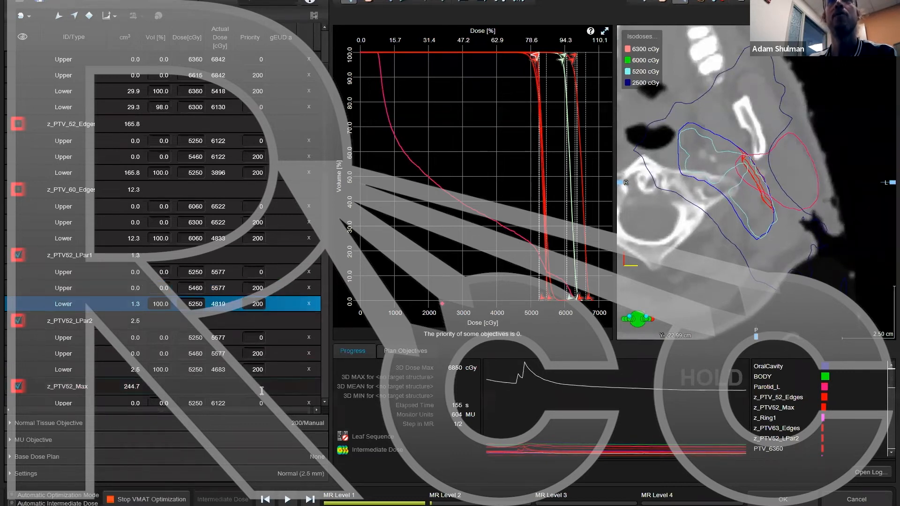
left_click(258, 371)
type("0")
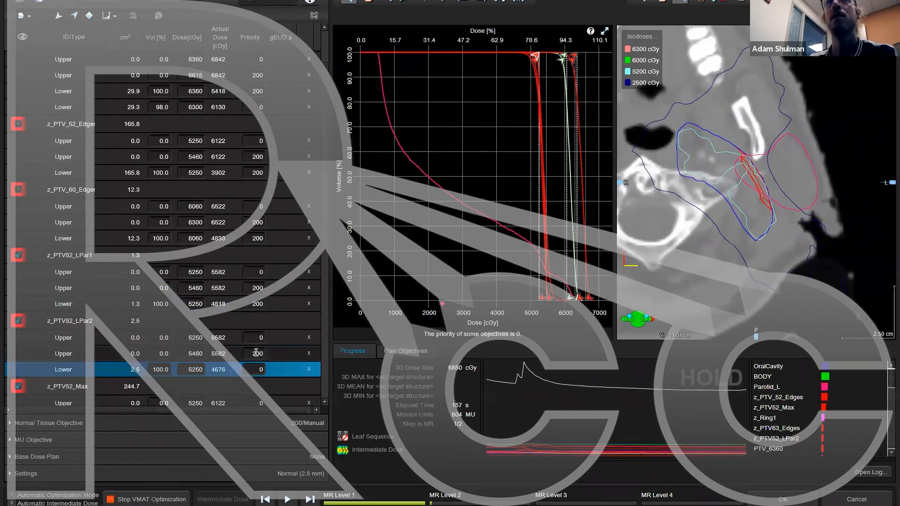
Step: Set the priority of z_PTV52_LPar2's 5460 cGy upper objective to 0 and check Parotid_L's mean dose
left_click(257, 354)
type("0")
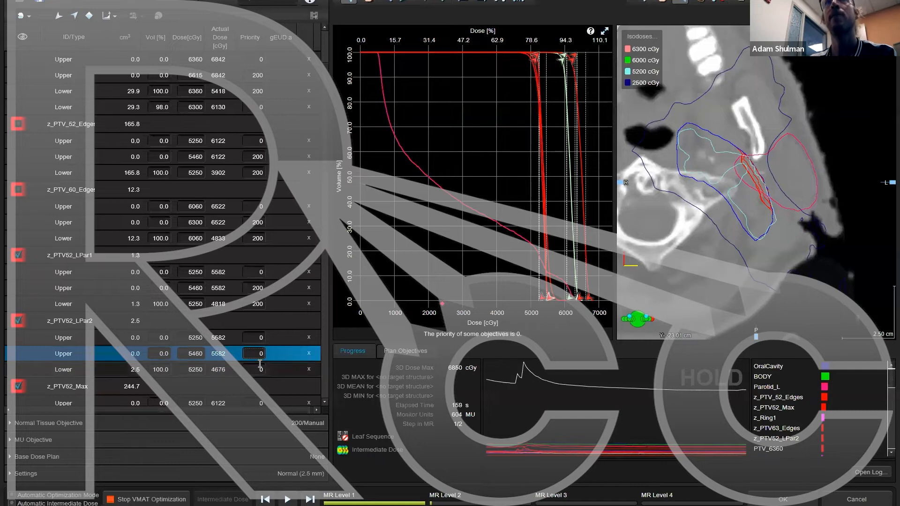
left_click(260, 370)
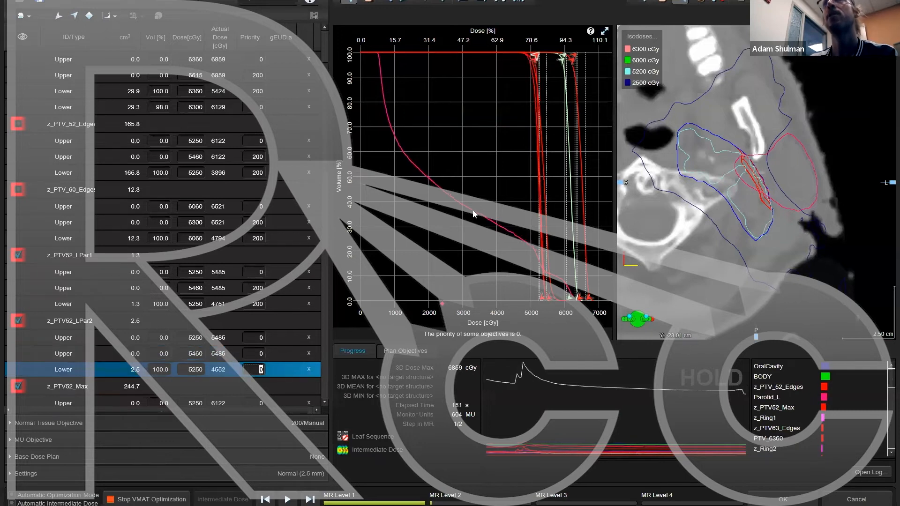
mouse_move(473, 213)
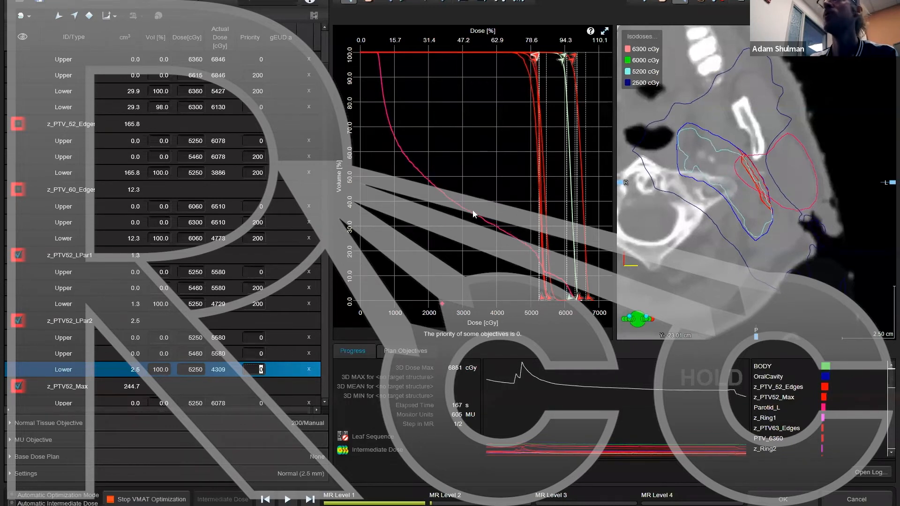
scroll(117, 327, "down", 8)
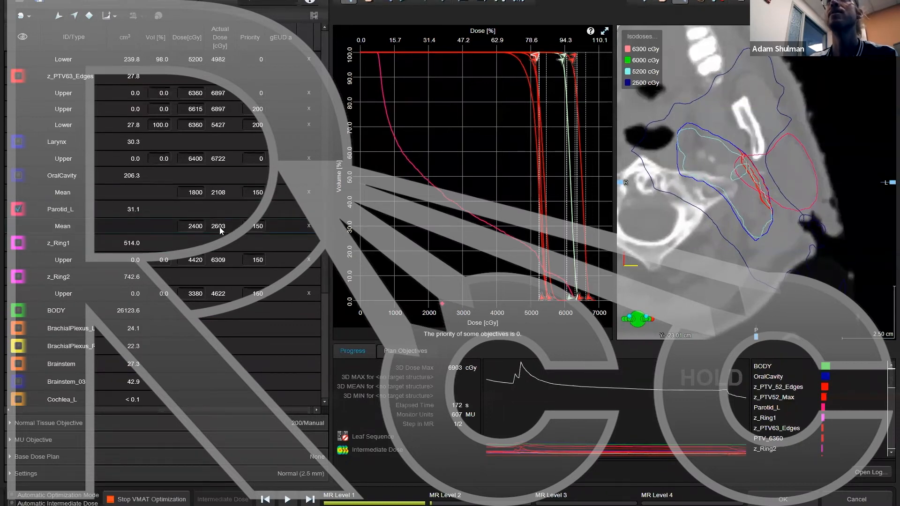
scroll(230, 242, "up", 5)
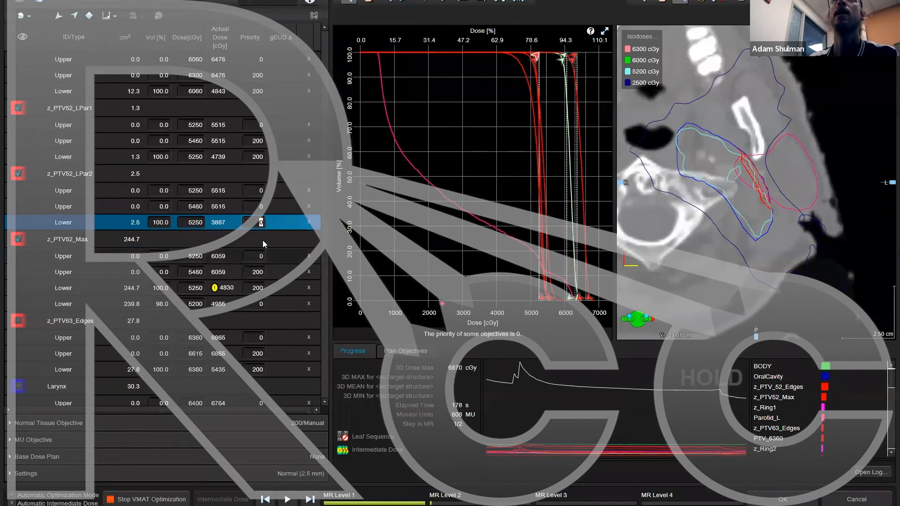
Step: Set the priority of z_PTV52_Max's 5460 cGy upper and 5250 cGy lower objectives to 0
left_click(259, 288)
type("0")
key("Up")
type("0")
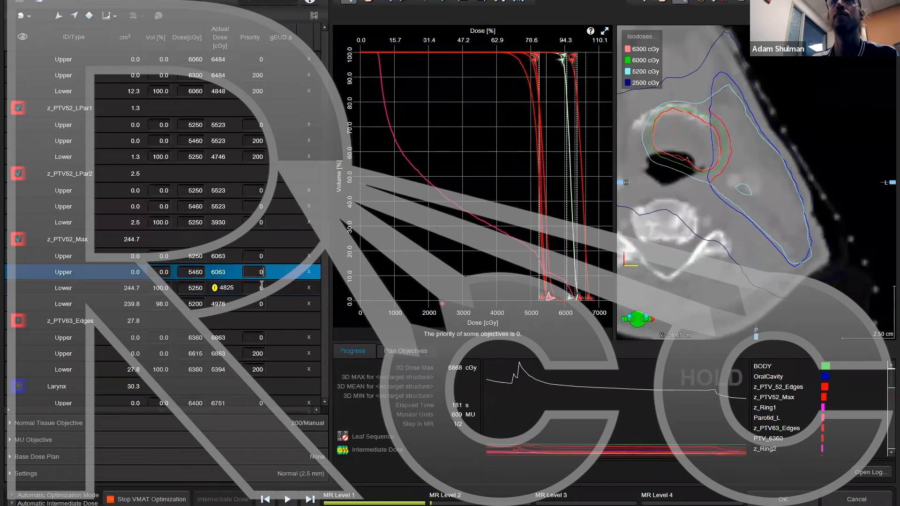
left_click(260, 288)
Step: Highlight Parotid_L and set the dose of its mean objective to 2300 cGy
scroll(238, 269, "down", 4)
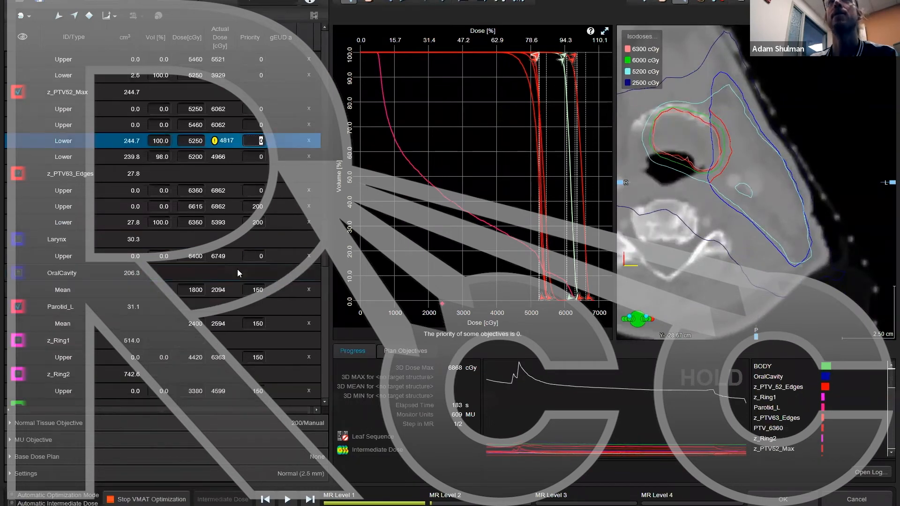
scroll(237, 269, "down", 3)
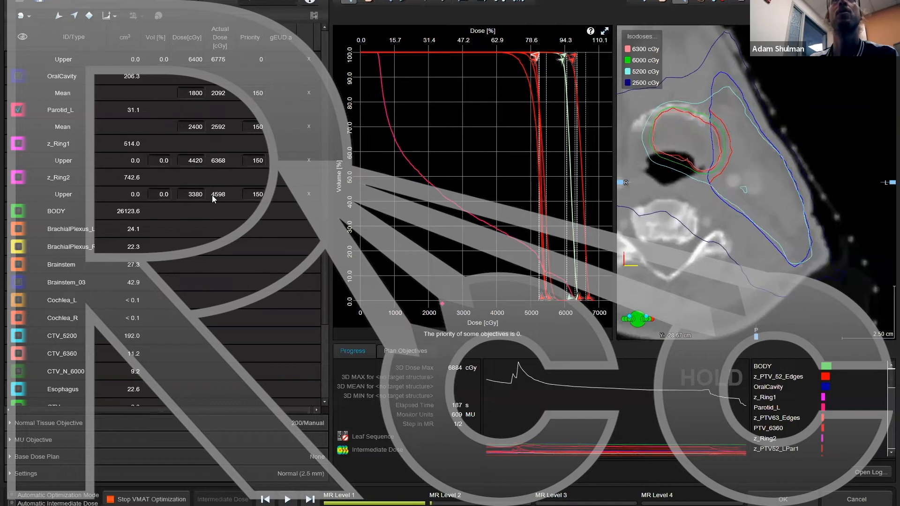
scroll(217, 187, "up", 3)
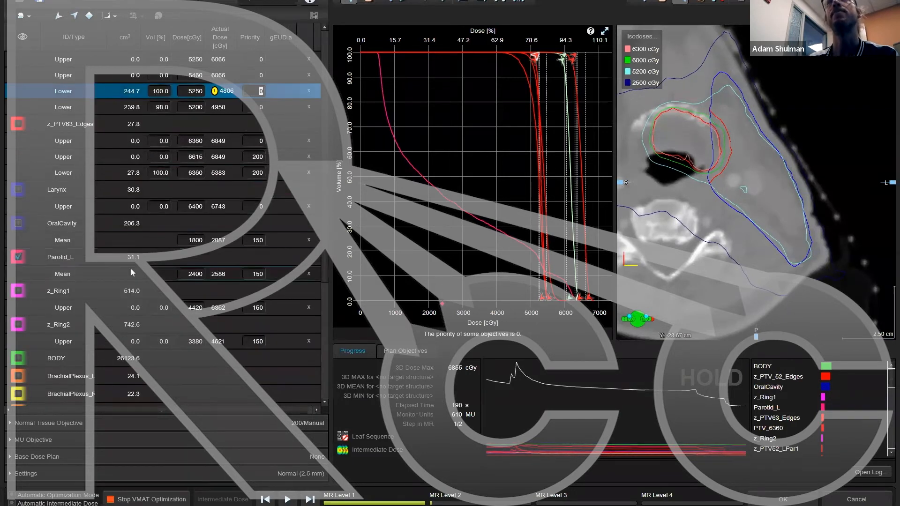
left_click(55, 257)
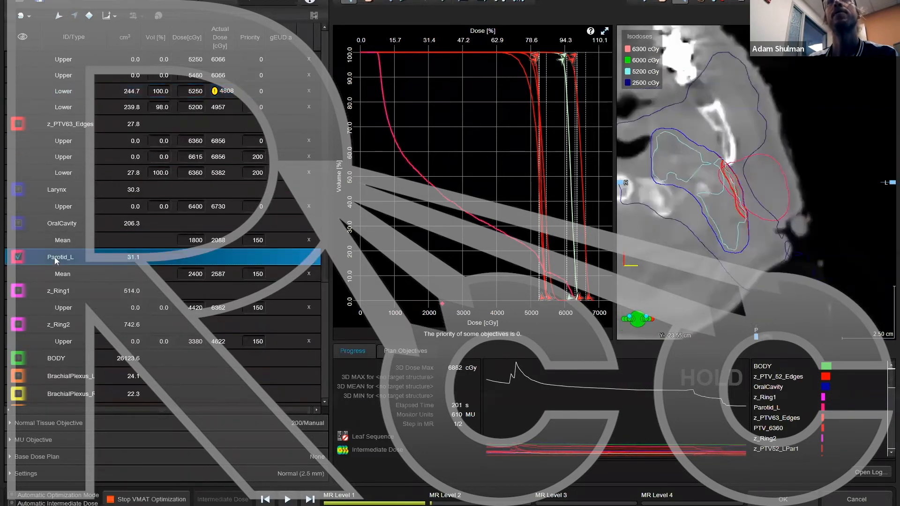
left_click(197, 276)
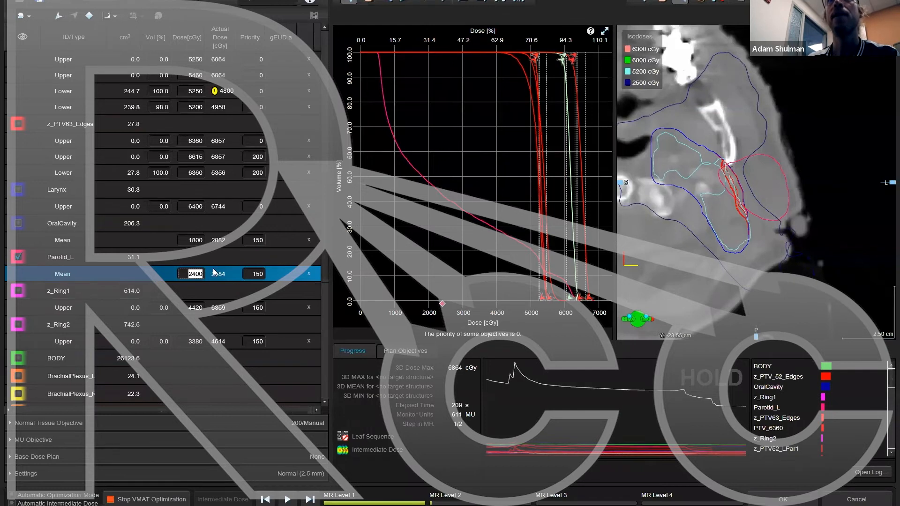
type("2300")
key("Tab")
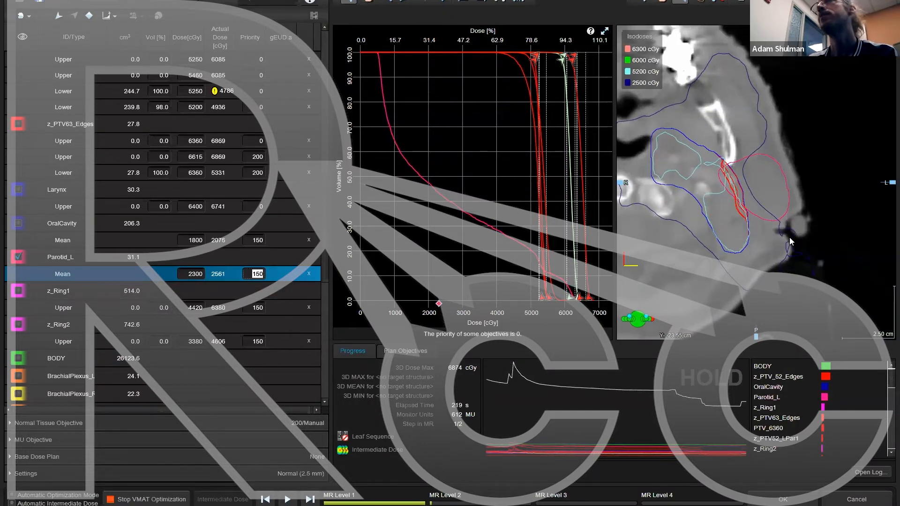
scroll(758, 226, "up", 3)
scroll(758, 227, "down", 2)
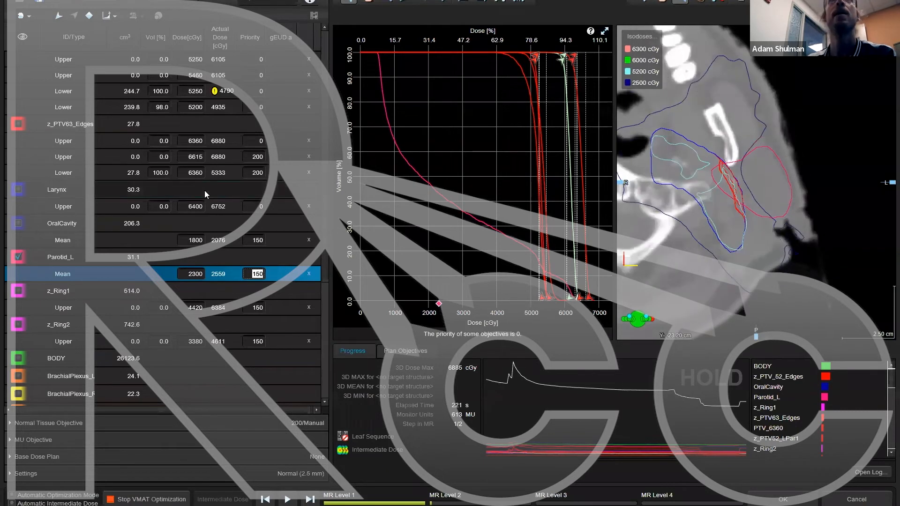
Step: Set the priority of z_PTV52_LPar1's 5460 cGy upper and 5250 cGy lower objectives to 0
scroll(56, 273, "up", 7)
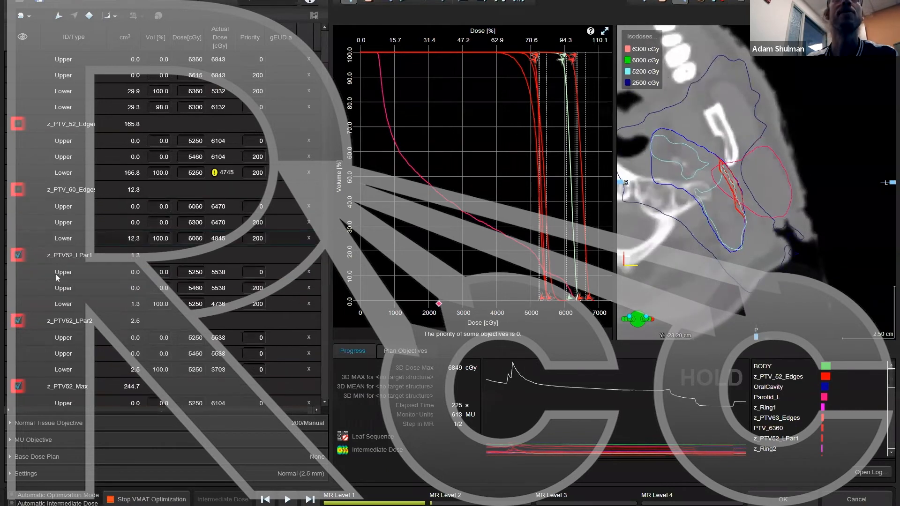
left_click(258, 305)
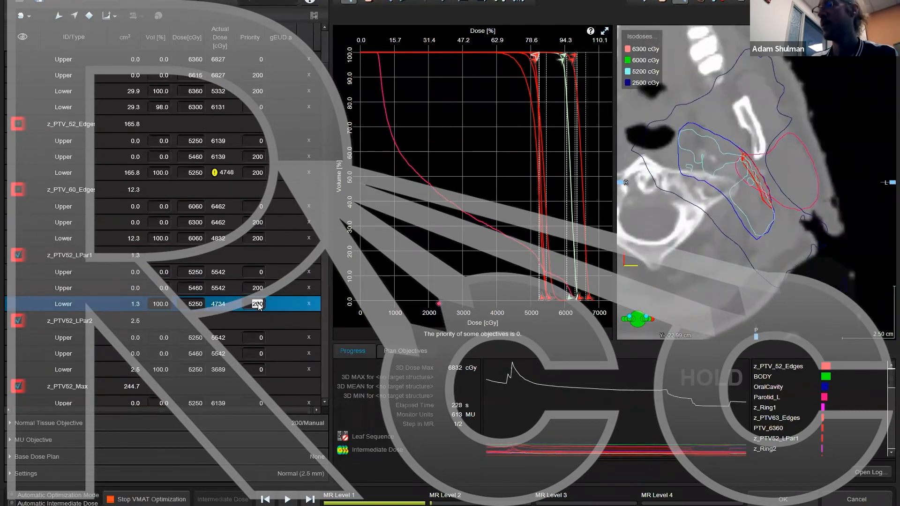
key("Up")
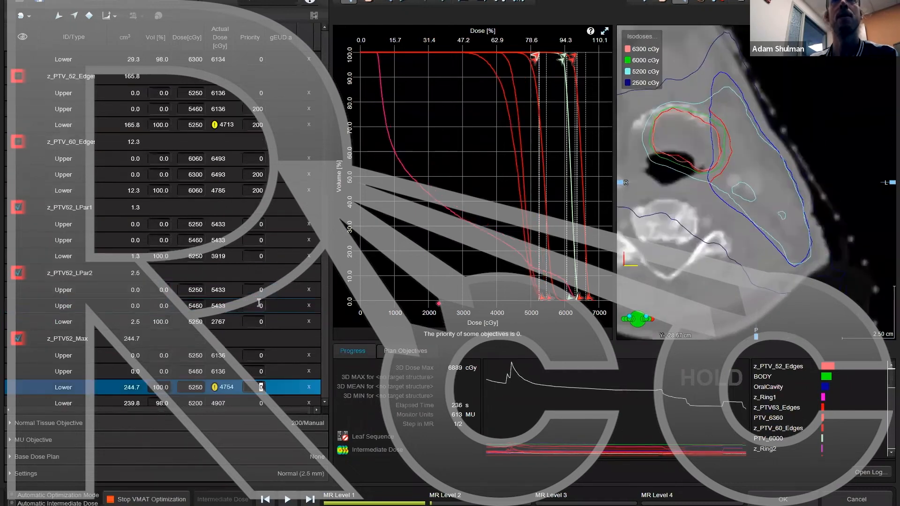
type("0")
Step: Set the priority of z_PTV52_Max's 5250 cGy and 5200 cGy lower objectives to 200
key("Down")
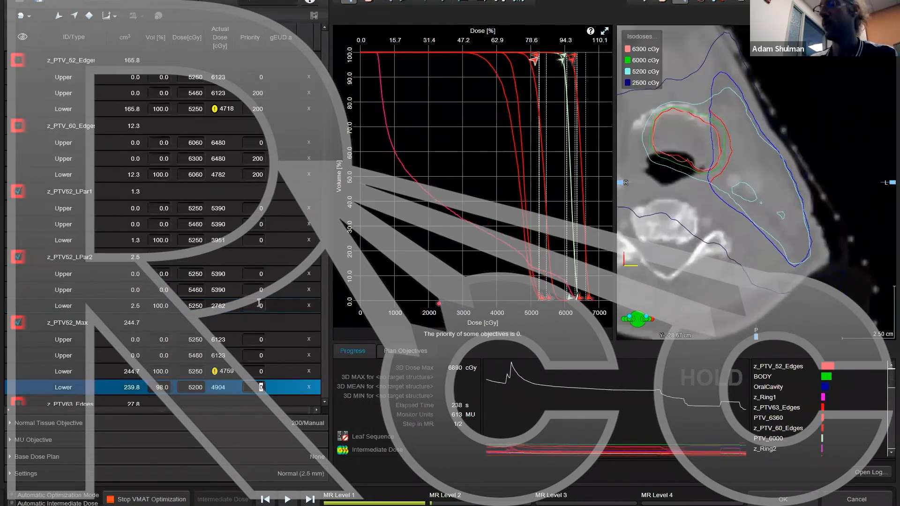
type("0")
key("Up")
type("200")
key("Return")
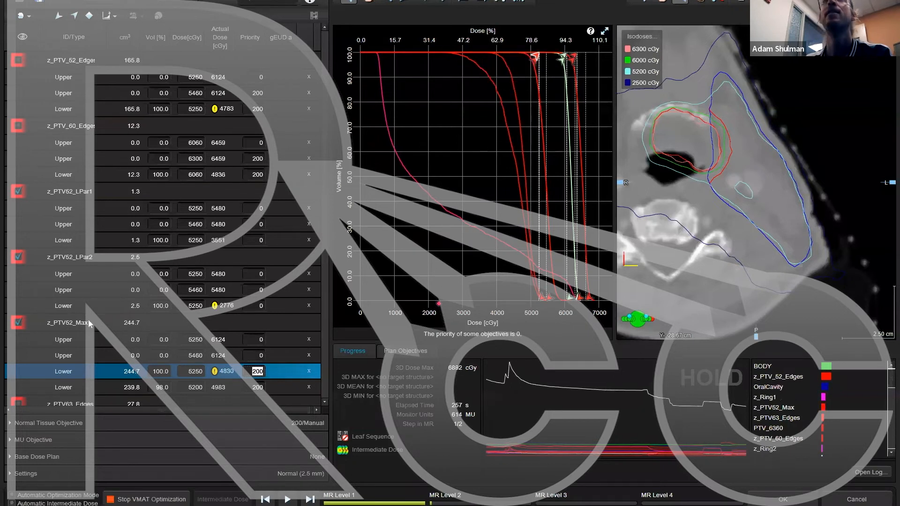
Step: Set the dose of Parotid_L's mean objective to 2200 cGy
scroll(88, 319, "down", 10)
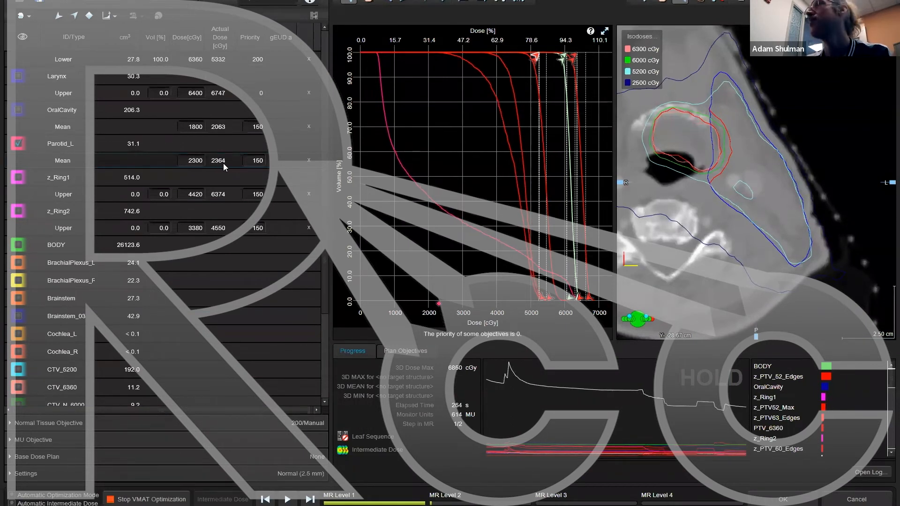
left_click(195, 160)
type("2200")
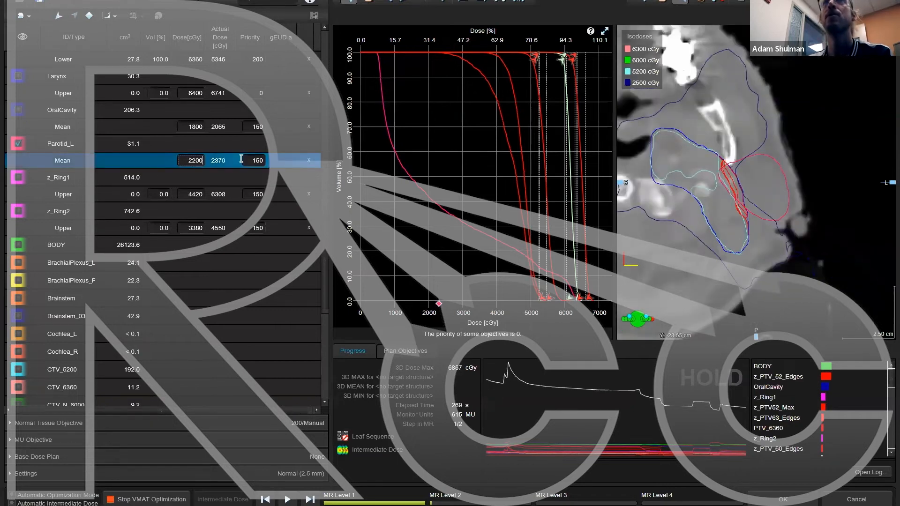
key("Tab")
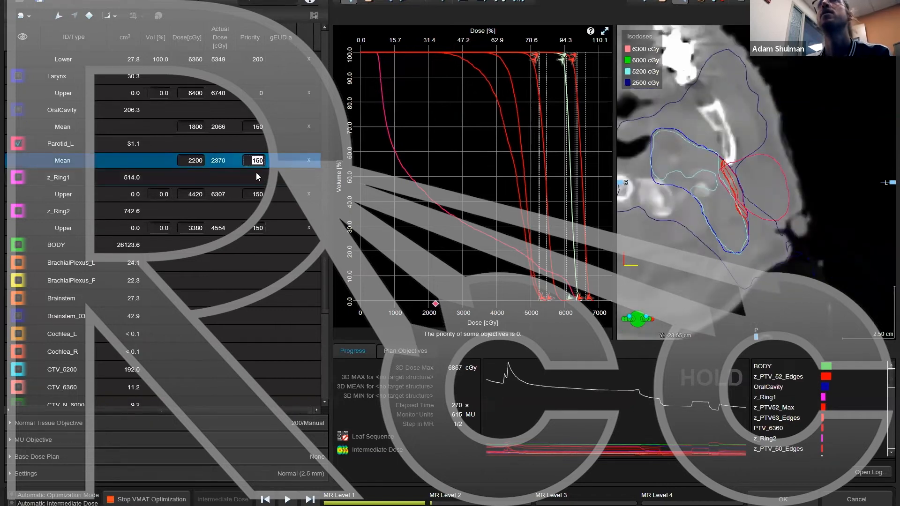
mouse_move(537, 70)
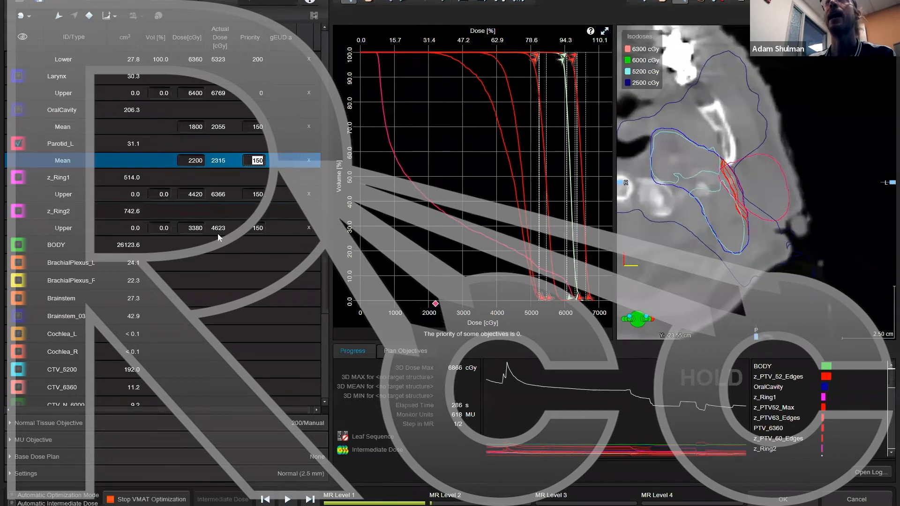
Step: Highlight Parotid_L's DVH curve, let the optimization run through MR level 2 and put it on hold
scroll(218, 233, "up", 3)
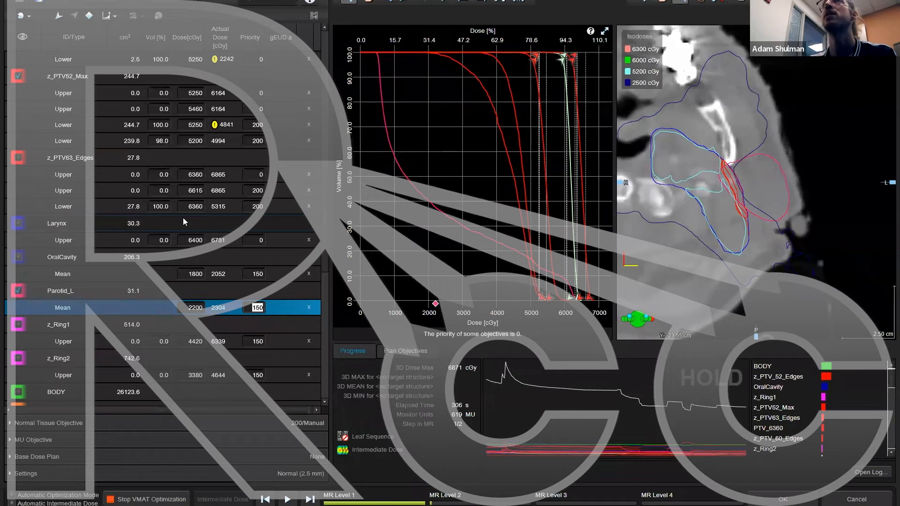
scroll(174, 223, "down", 1)
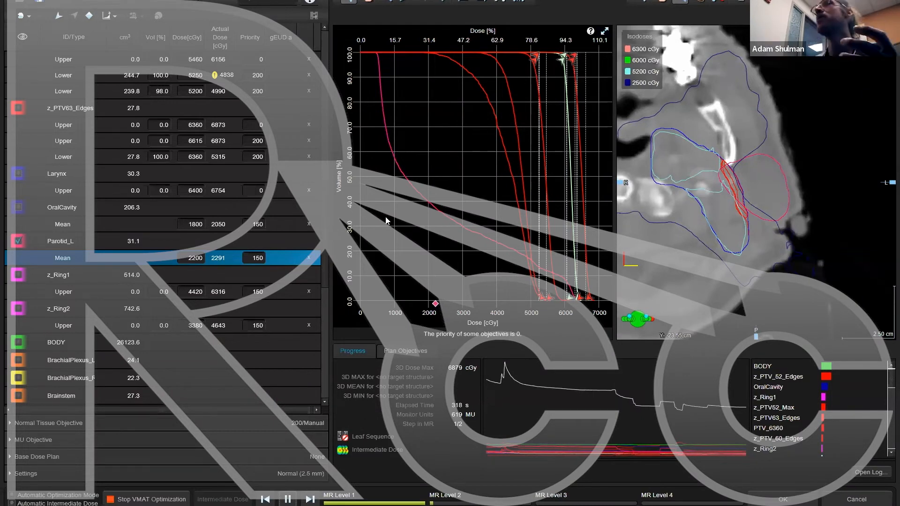
left_click(59, 243)
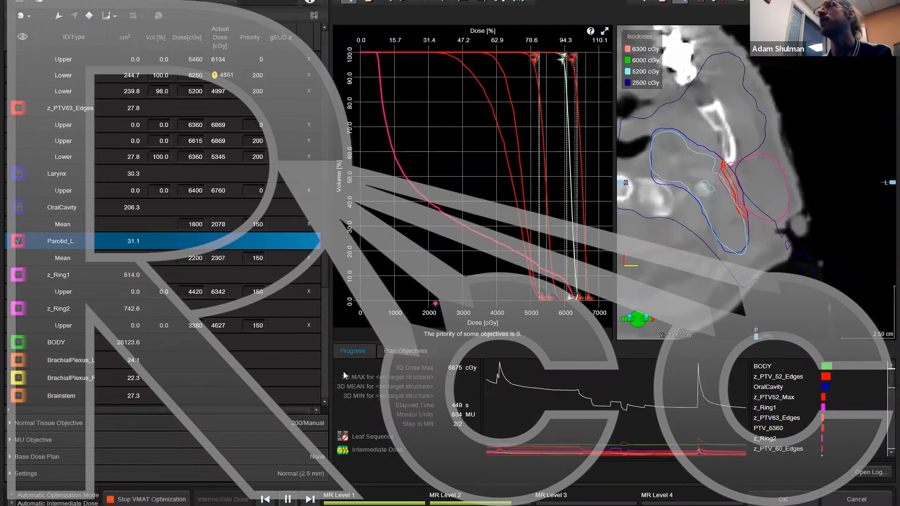
left_click(287, 499)
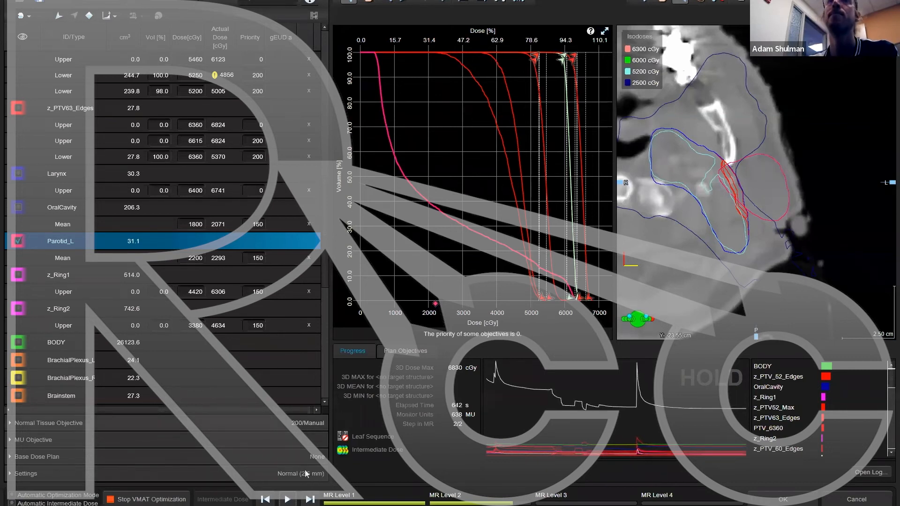
Step: Resume the optimization until it reaches MR level 3 and put it on hold again
left_click(287, 500)
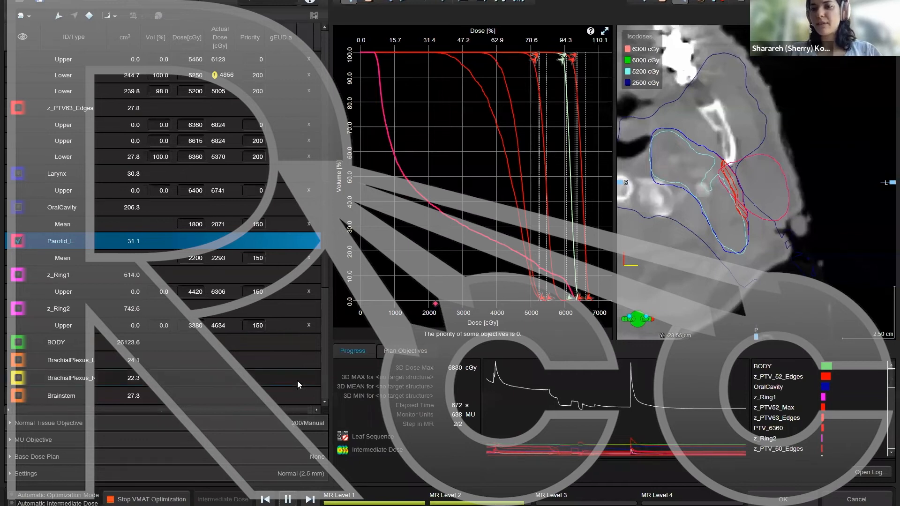
scroll(231, 197, "up", 3)
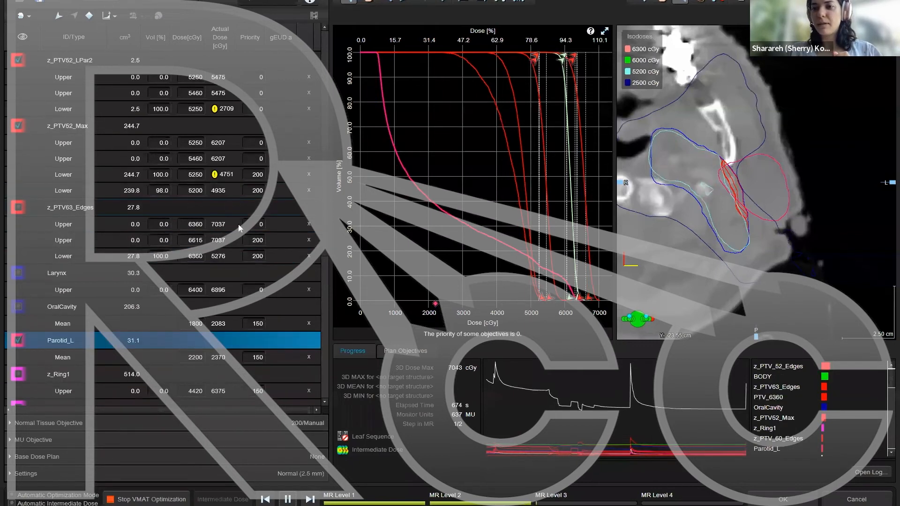
left_click(288, 499)
Step: Set the priority of z_PTV52_Max's 5460 cGy upper objective to 200 and of its 98% 5200 cGy lower objective to 0
scroll(139, 207, "up", 5)
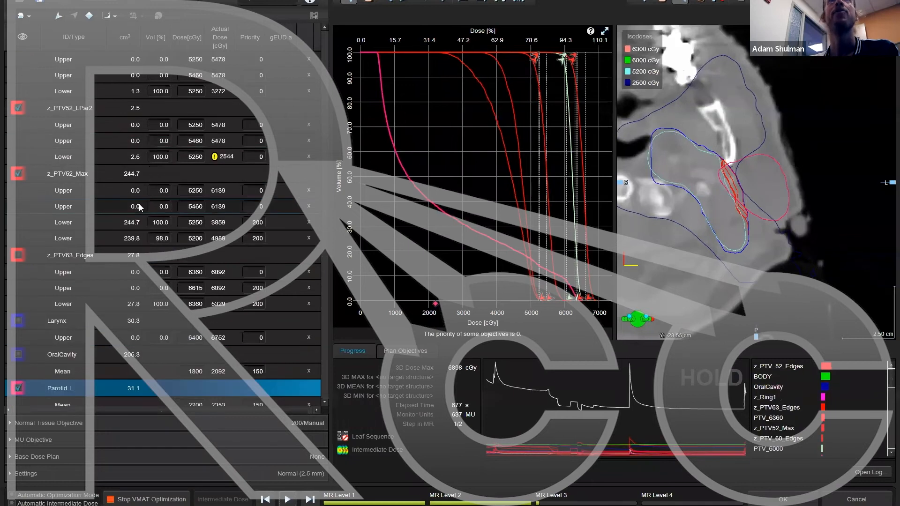
scroll(134, 197, "up", 3)
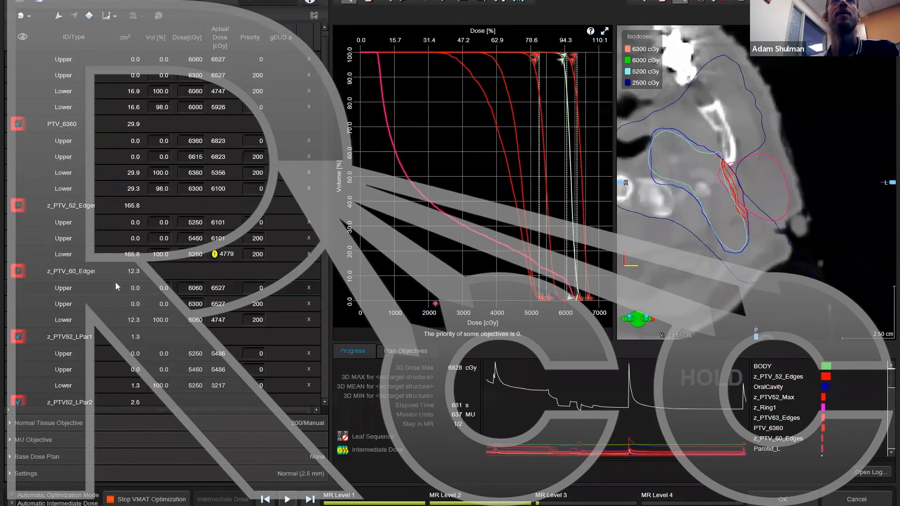
scroll(113, 303, "down", 2)
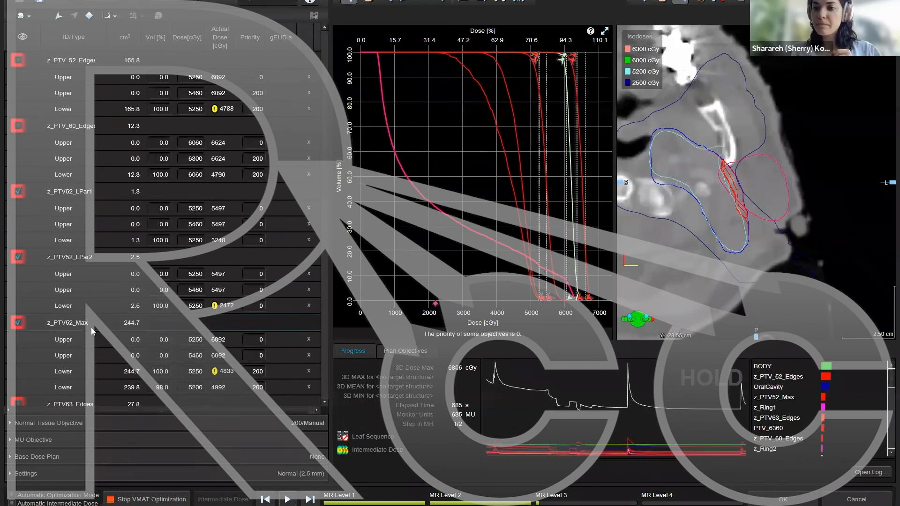
left_click(159, 388)
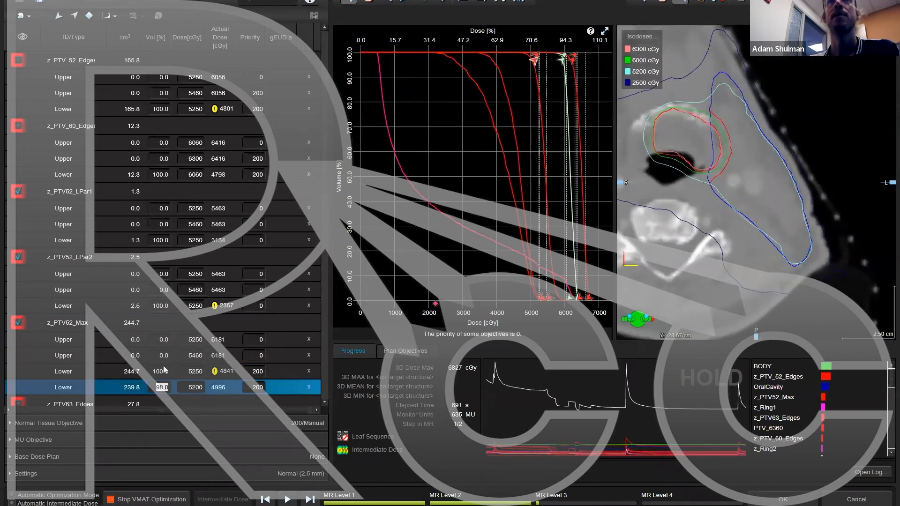
left_click(260, 356)
type("200")
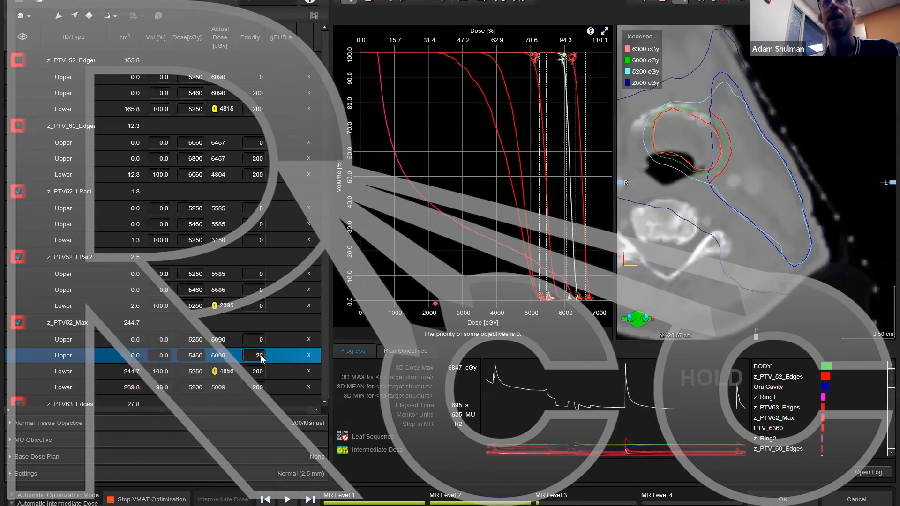
key("Return")
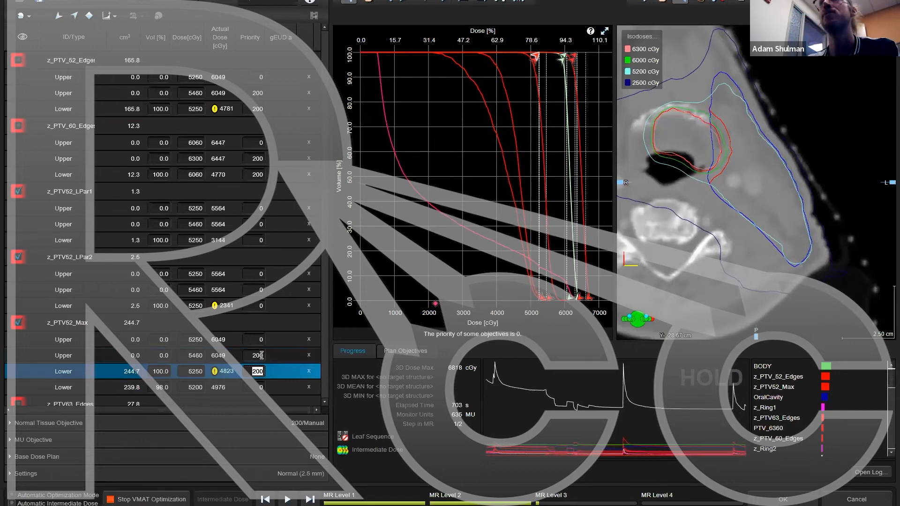
left_click(164, 387)
left_click(260, 389)
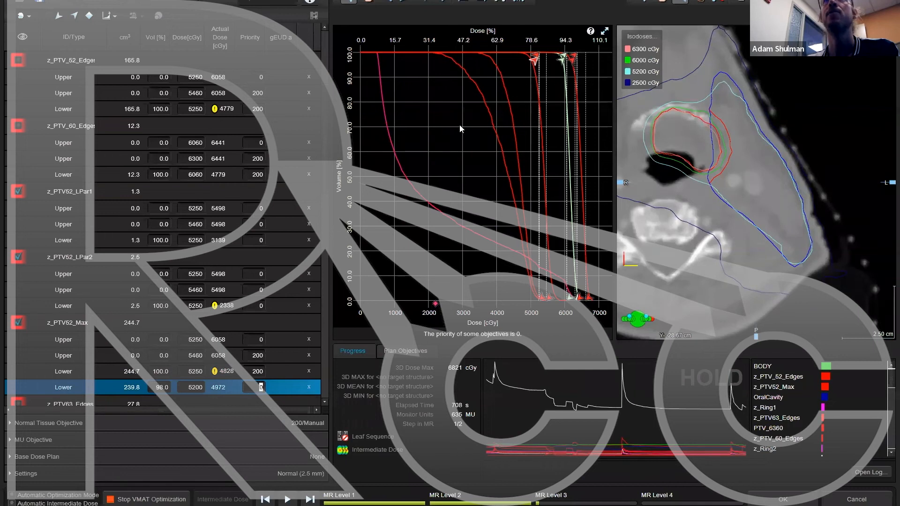
Step: Review the volume, dose and priority entries of z_PTV52_Max's upper and lower objectives
mouse_move(535, 62)
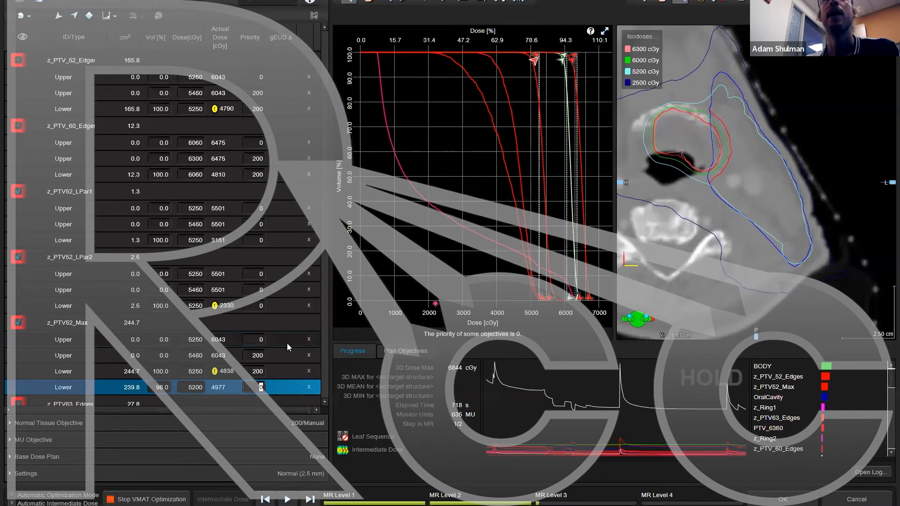
left_click(257, 371)
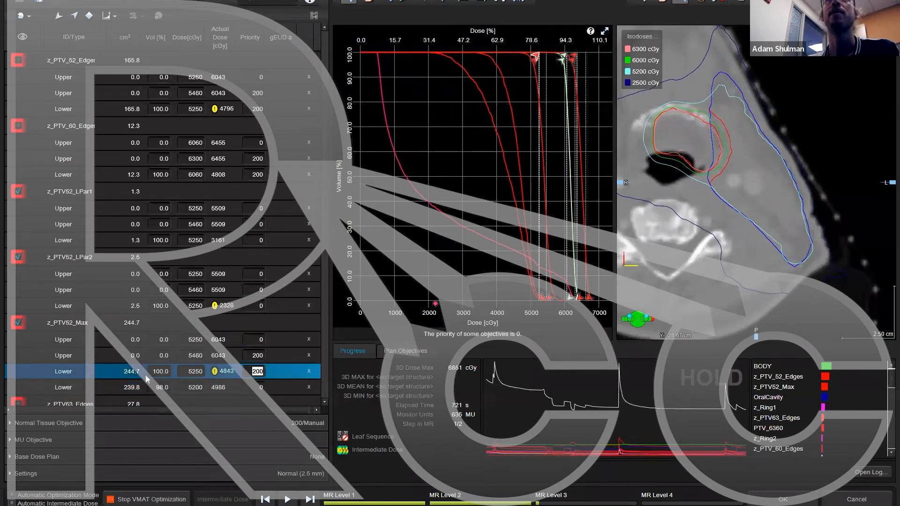
left_click(194, 372)
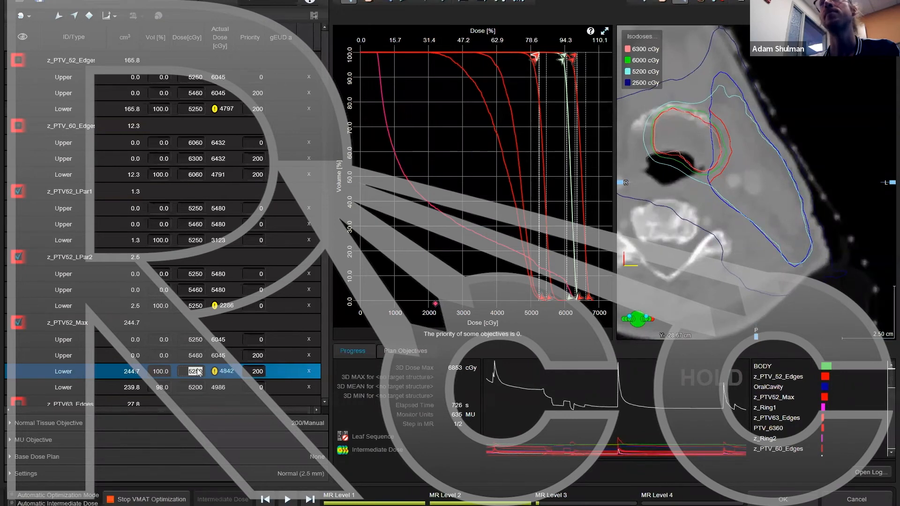
left_click(164, 355)
left_click(200, 355)
left_click(257, 356)
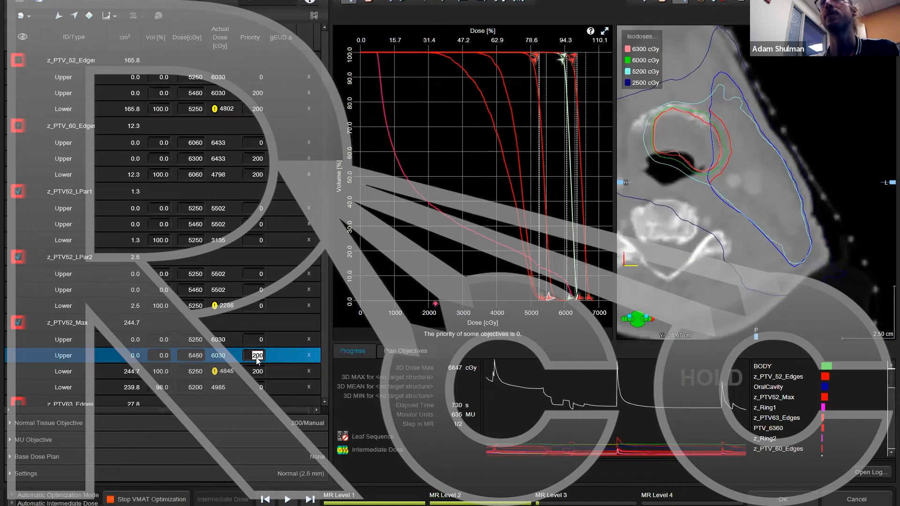
left_click(171, 339)
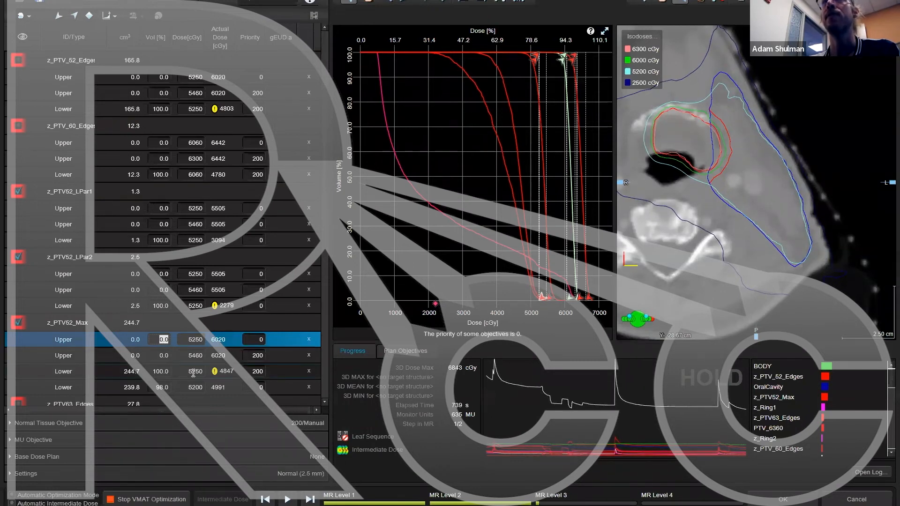
Step: Set the start dose of the manual normal tissue objective to 100%
left_click(12, 423)
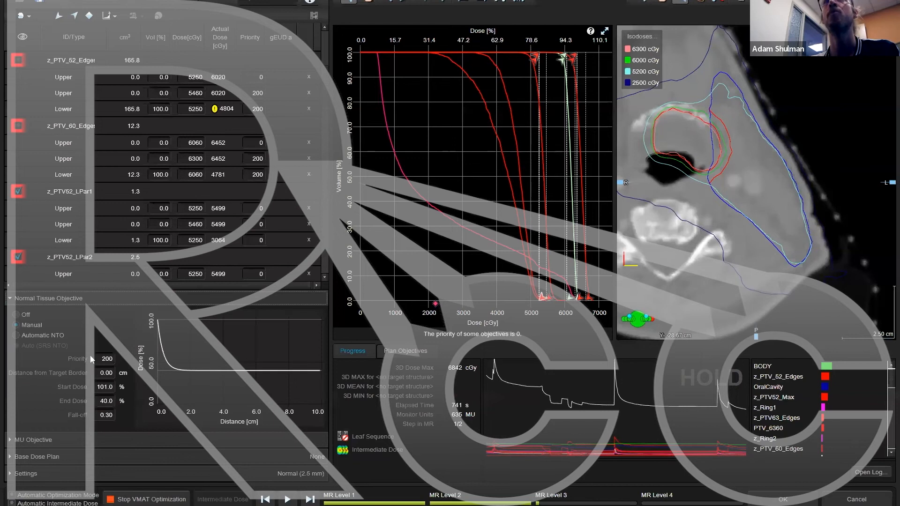
left_click(110, 387)
type("100")
left_click(106, 400)
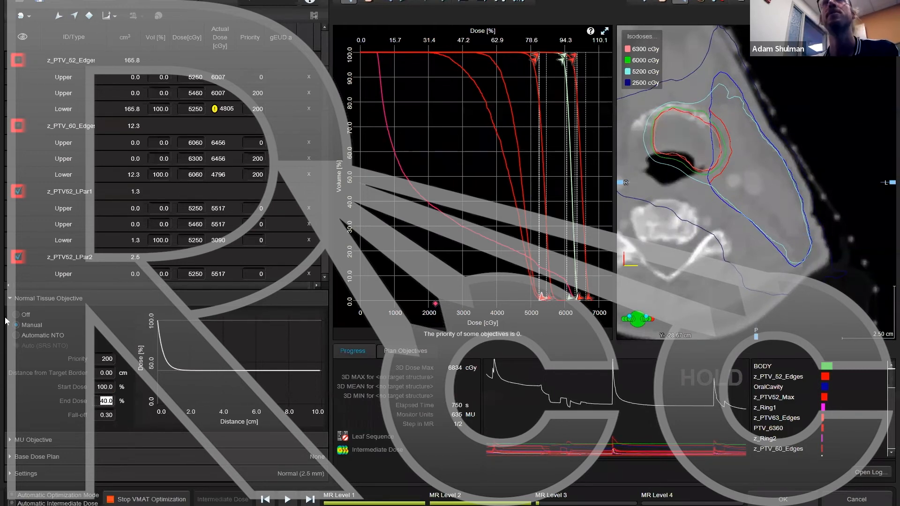
left_click(11, 299)
left_click(11, 299)
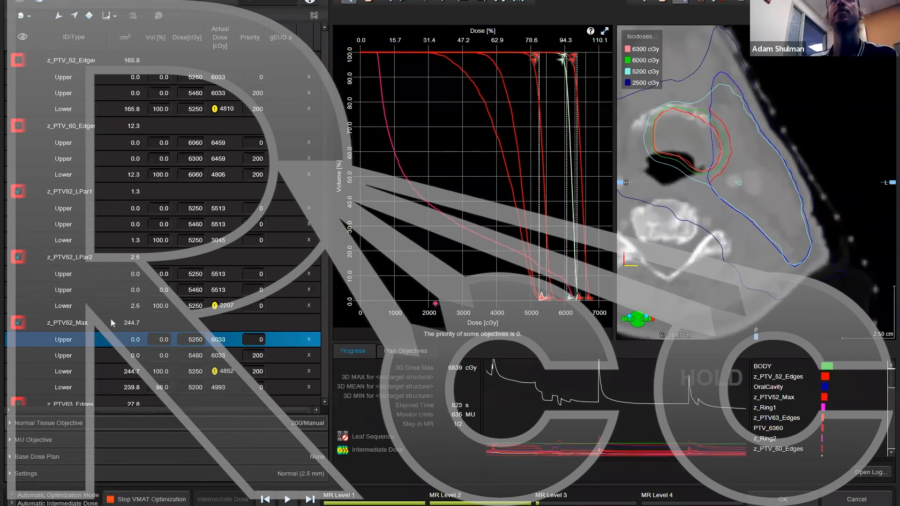
Step: Add three upper objectives along Parotid_L's DVH curve at about 13.8% and 5274 cGy, 23.5% and 4009 cGy, and 30.1% and 2922 cGy
scroll(125, 280, "down", 3)
scroll(125, 281, "down", 2)
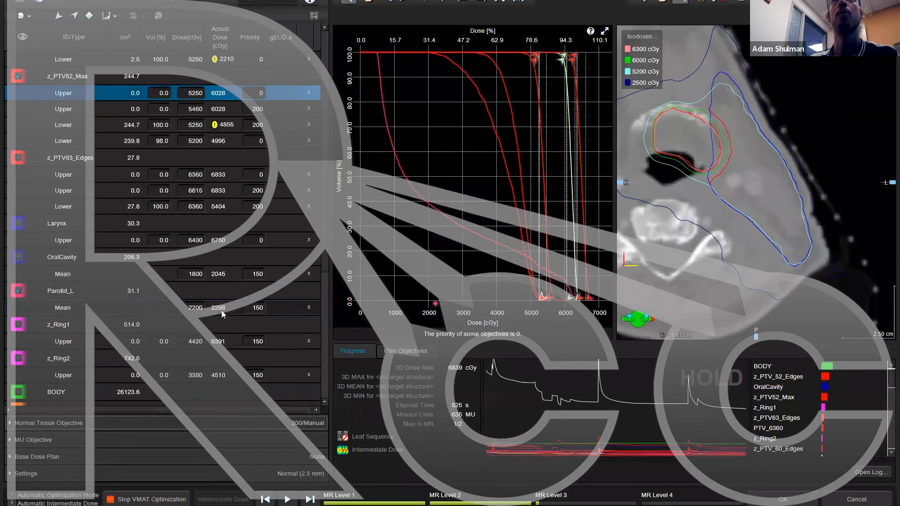
left_click(79, 295)
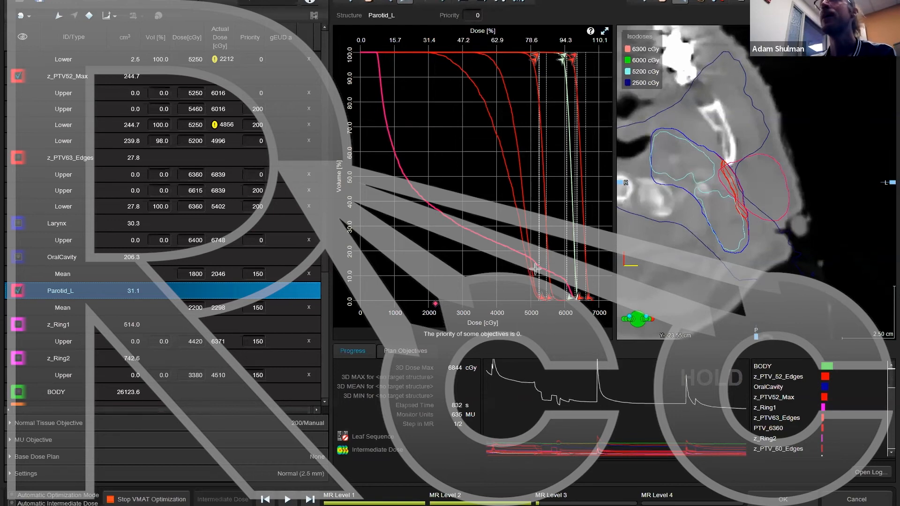
left_click(540, 266)
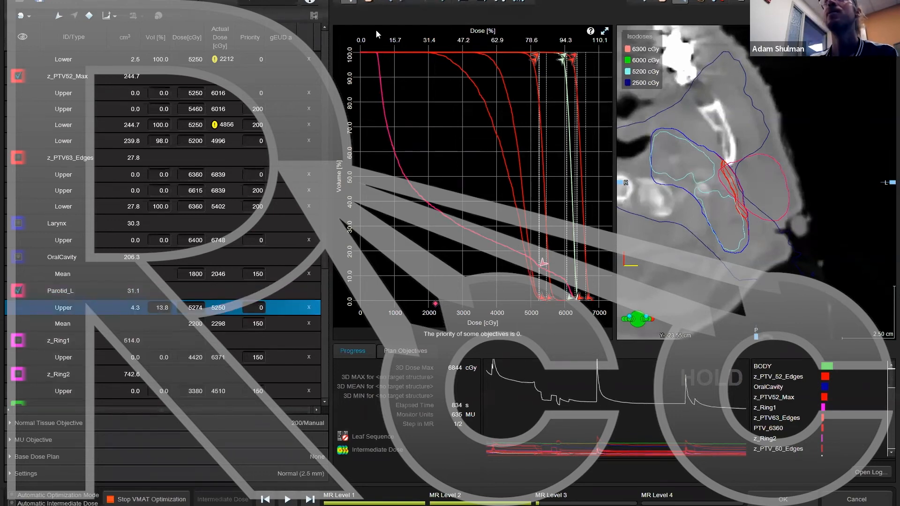
left_click(405, 2)
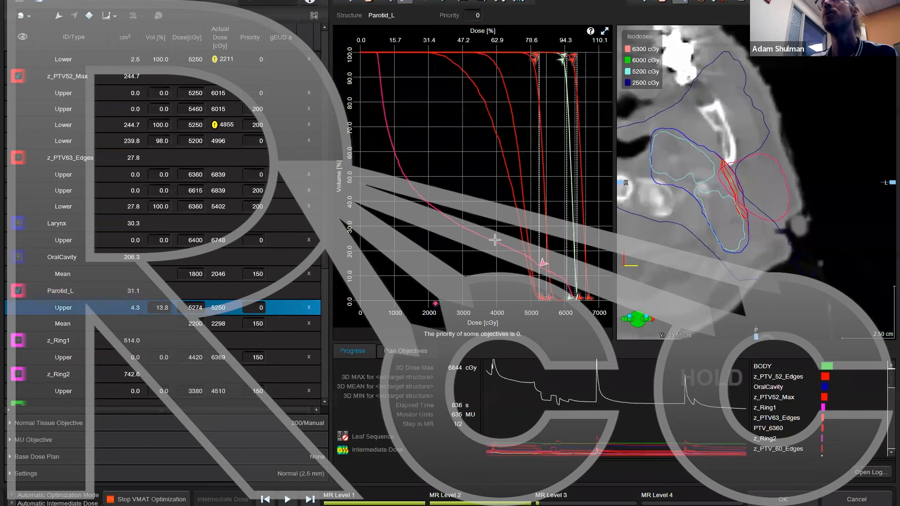
left_click(498, 241)
left_click(404, 3)
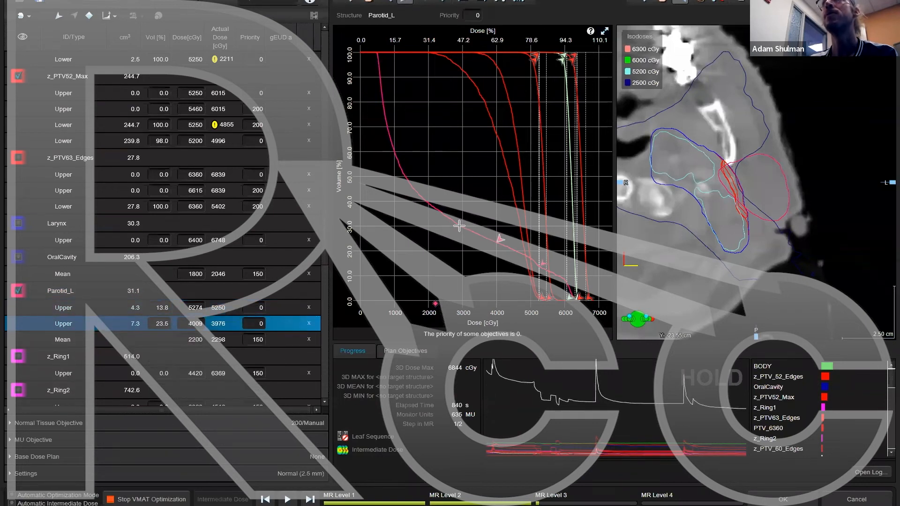
left_click(461, 225)
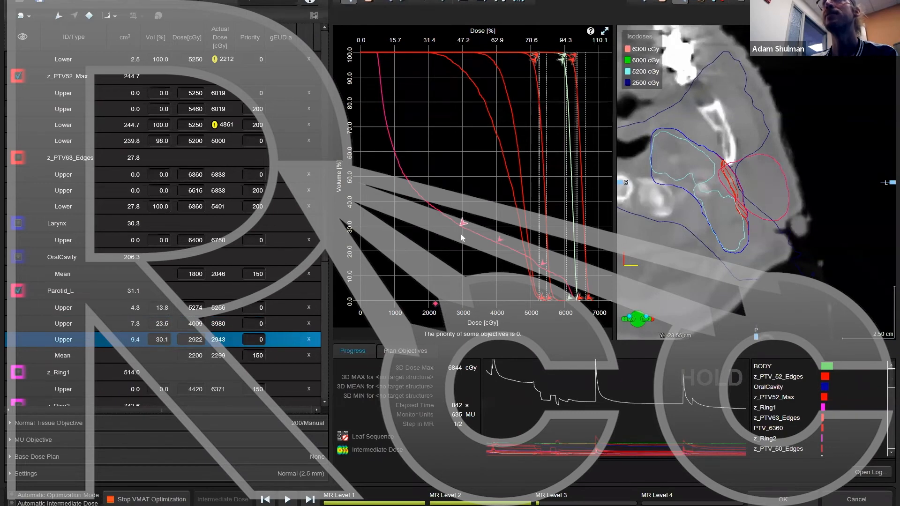
Step: Set the priority of all three Parotid_L upper objectives to 300
left_click(260, 308)
type("300")
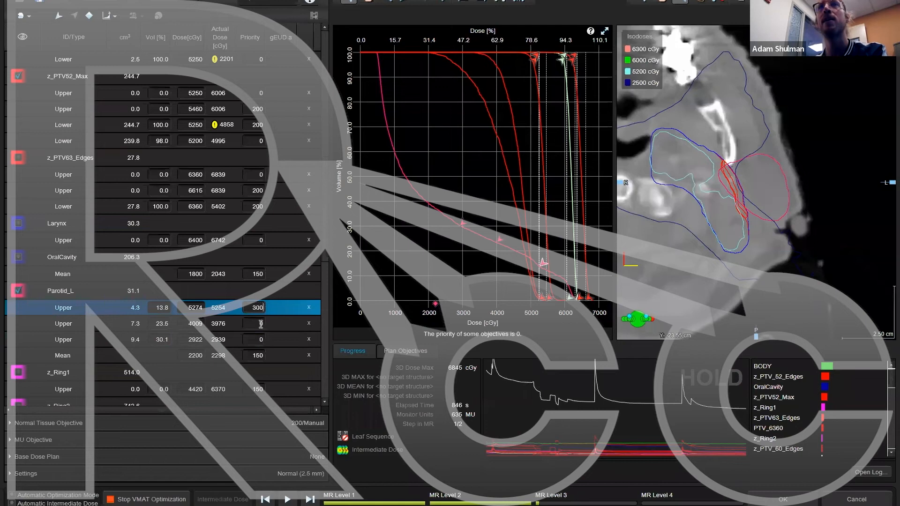
double_click(261, 324)
type("300")
double_click(262, 340)
type("300")
key("Up")
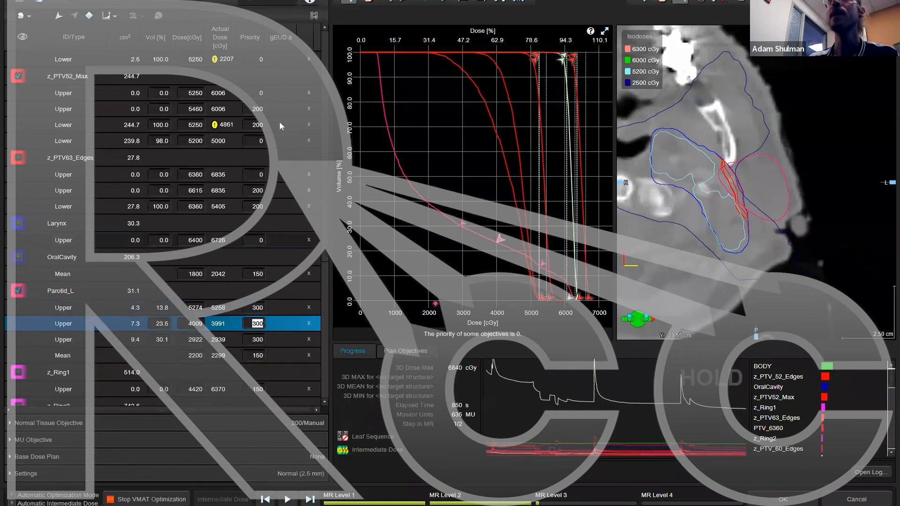
Step: Review the normal tissue objective settings and highlight Parotid_L's DVH curve
scroll(280, 212, "up", 3)
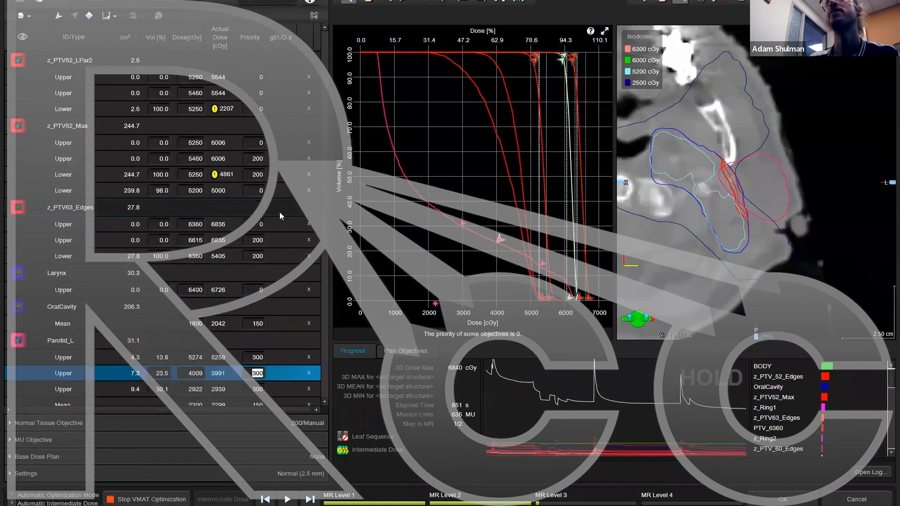
left_click(8, 424)
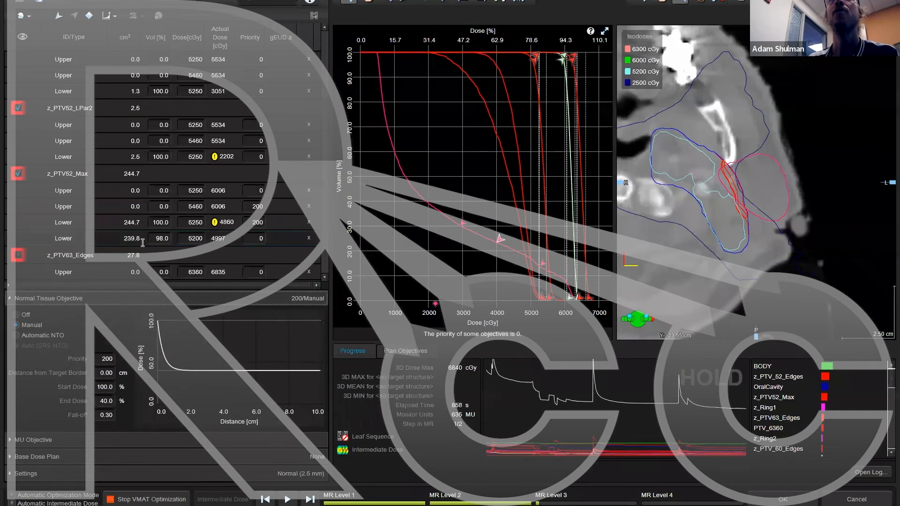
left_click(13, 299)
scroll(150, 282, "down", 3)
scroll(144, 298, "down", 1)
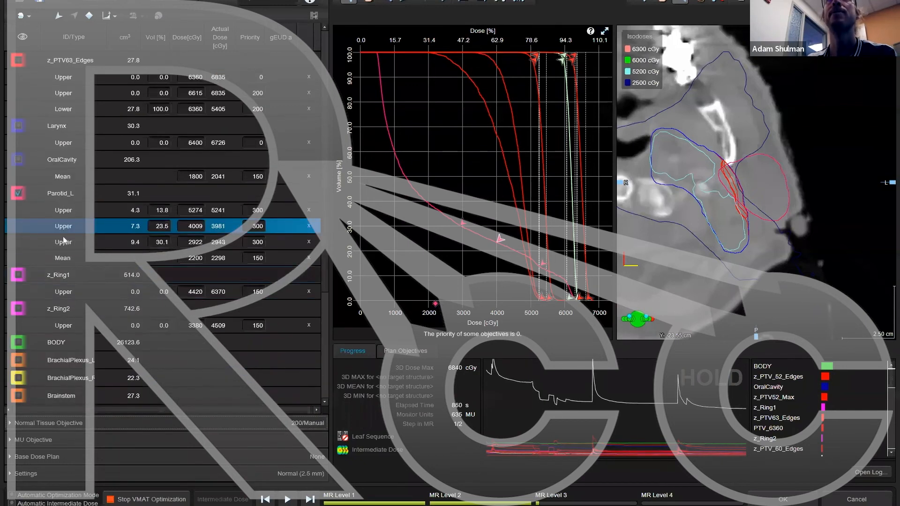
left_click(64, 195)
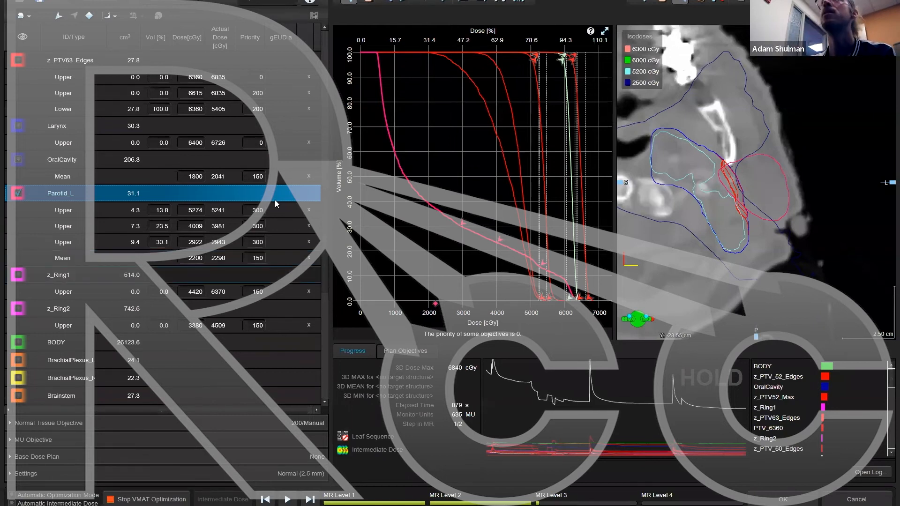
Step: Set the priority of z_PTV52_Max's 5250 cGy lower objective and 5460 cGy upper objective to 300
scroll(262, 179, "up", 5)
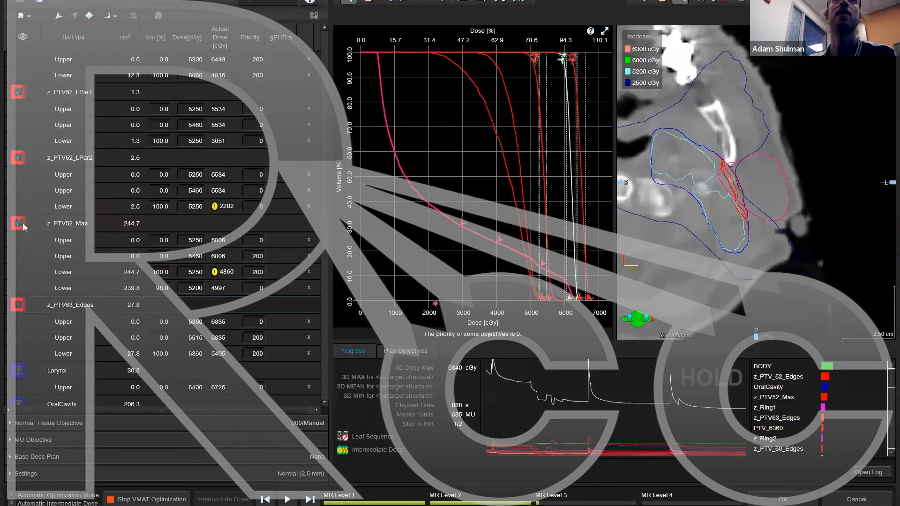
left_click(256, 272)
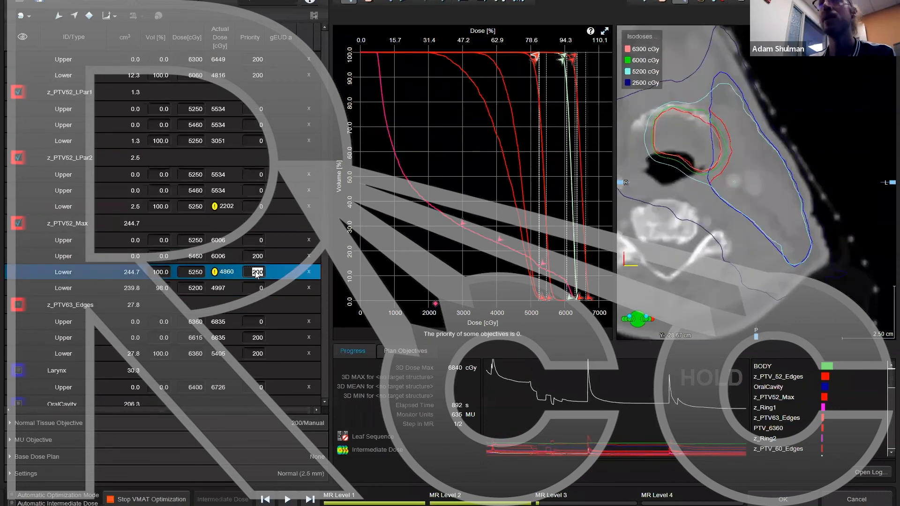
type("300")
key("Up")
type("300")
key("Up")
Step: Set the priority of z_PTV_52_Edges' 5250 cGy lower objective and 5460 cGy upper objective to 300
scroll(80, 172, "up", 2)
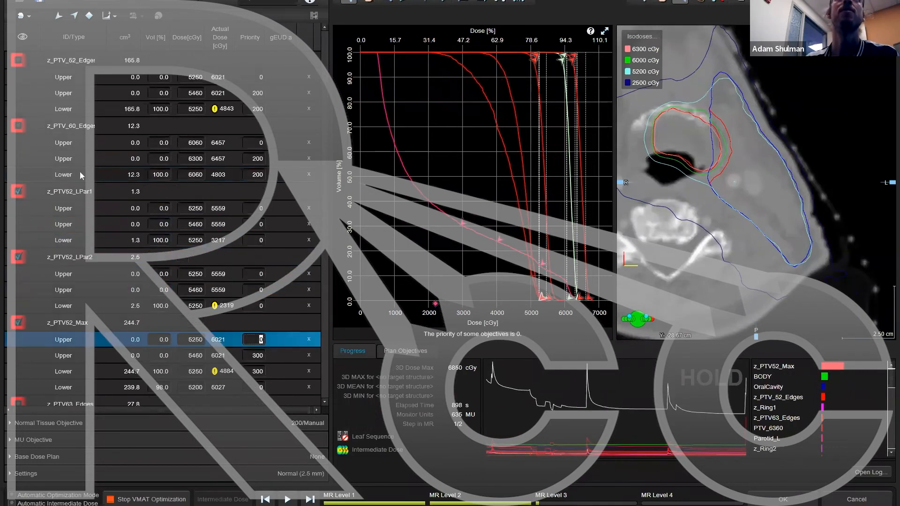
scroll(84, 113, "up", 1)
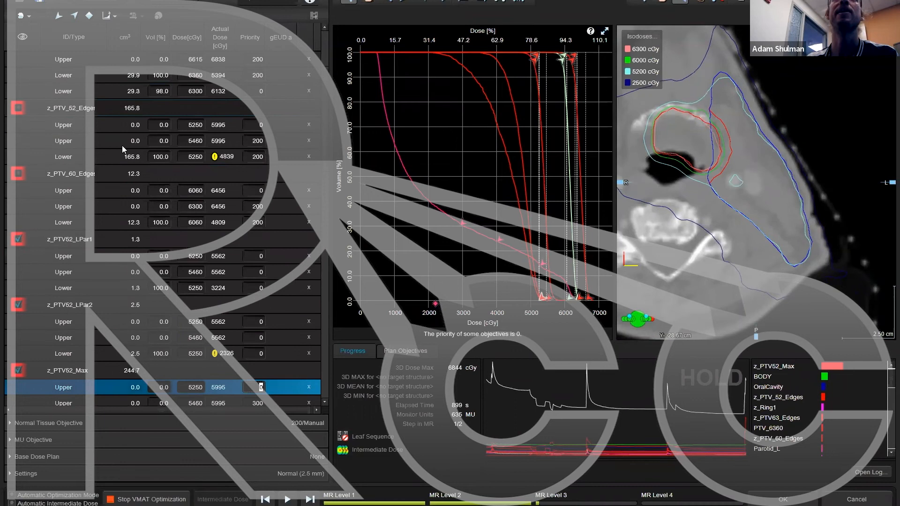
left_click(255, 159)
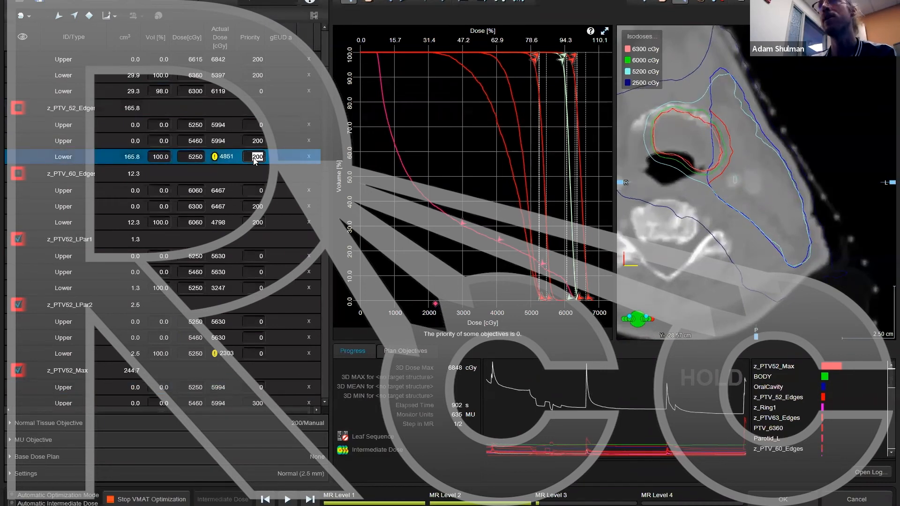
type("300")
key("Up")
type("300")
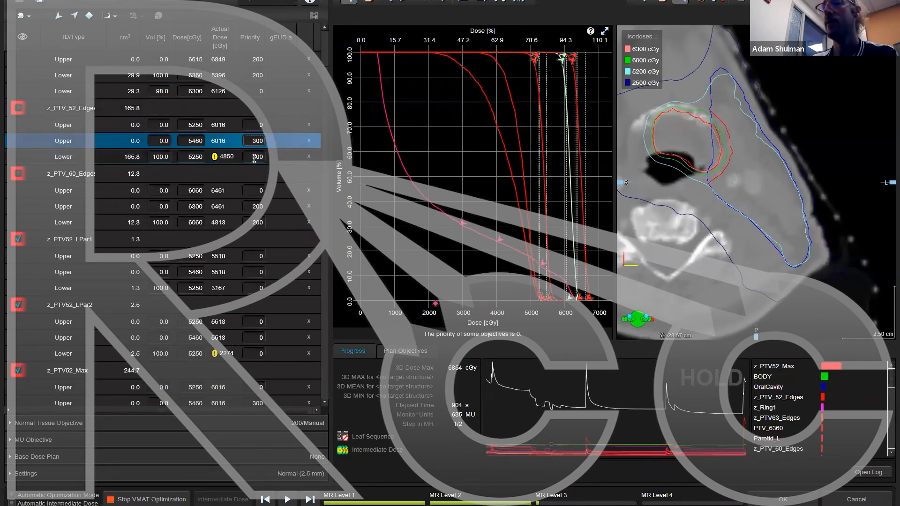
key("Down")
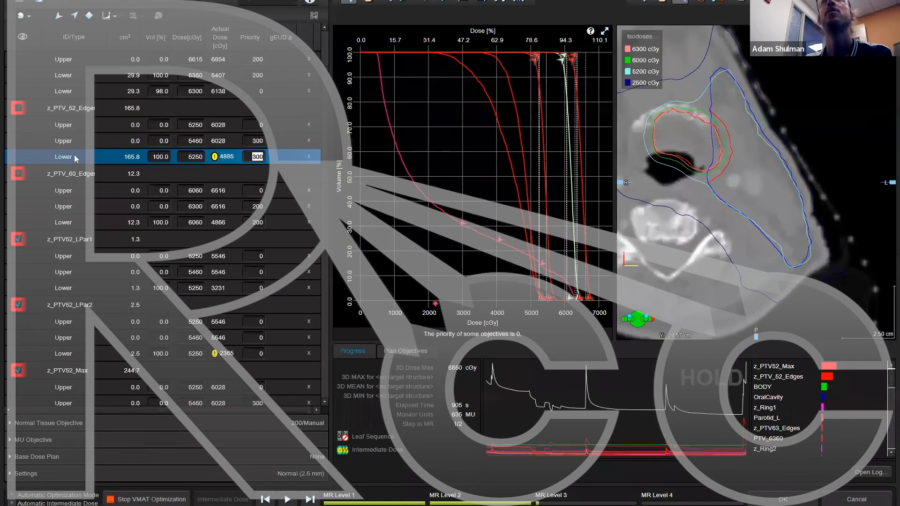
left_click(19, 109)
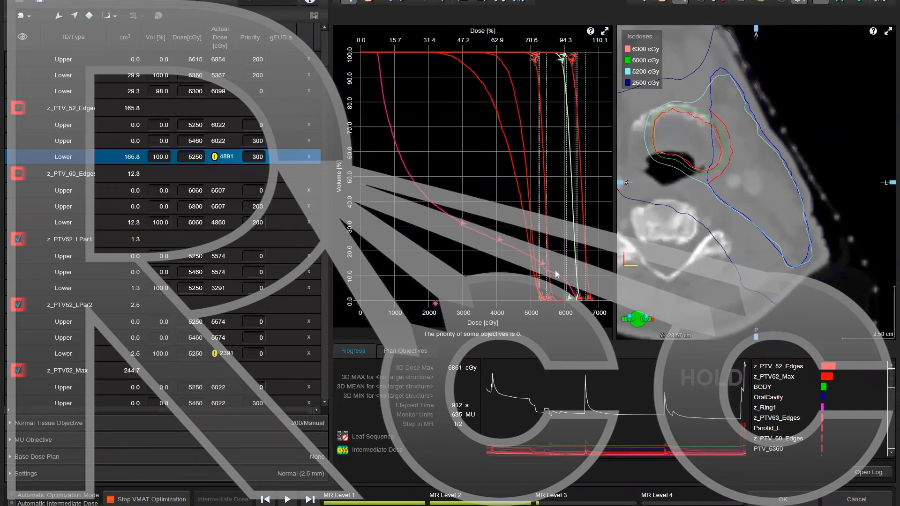
Step: Return the priorities of z_PTV_52_Edges' 5250 cGy lower and 5460 cGy upper objectives to 200
left_click(258, 158)
type("200")
key("Up")
type("200")
Step: Return the priorities of z_PTV52_Max's 5460 cGy upper and 5250 cGy lower objectives to 200
scroll(285, 308, "down", 3)
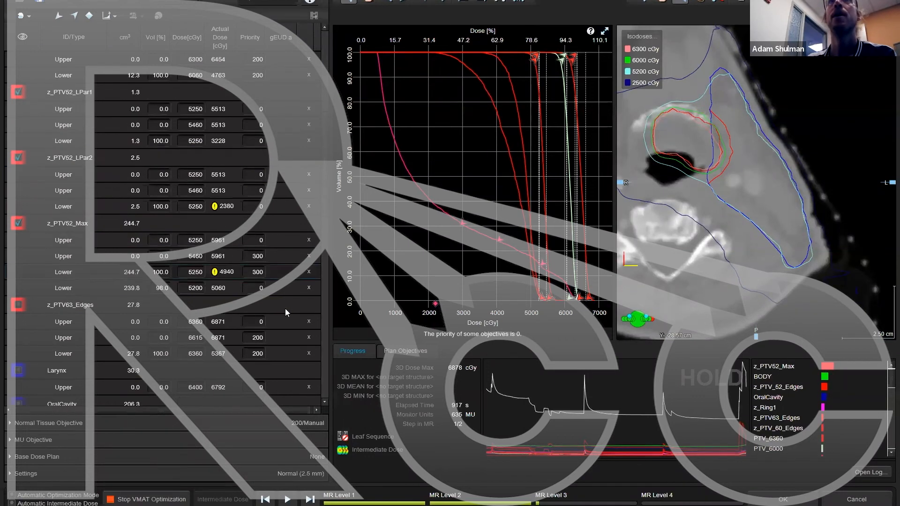
left_click(257, 256)
type("200")
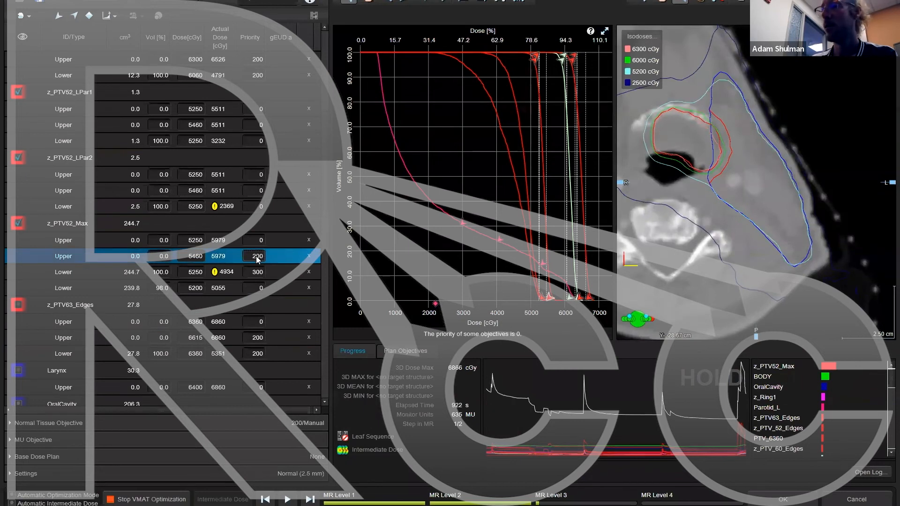
key("Down")
type("2")
left_click(256, 257)
Step: Set the priority of Parotid_L's three upper objectives to 0
scroll(243, 281, "down", 3)
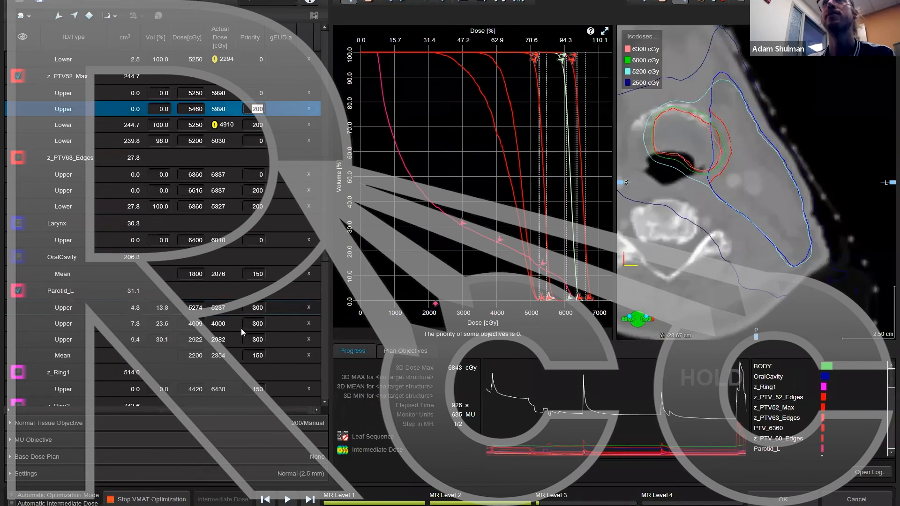
left_click(256, 323)
type("0")
key("Up")
type("0")
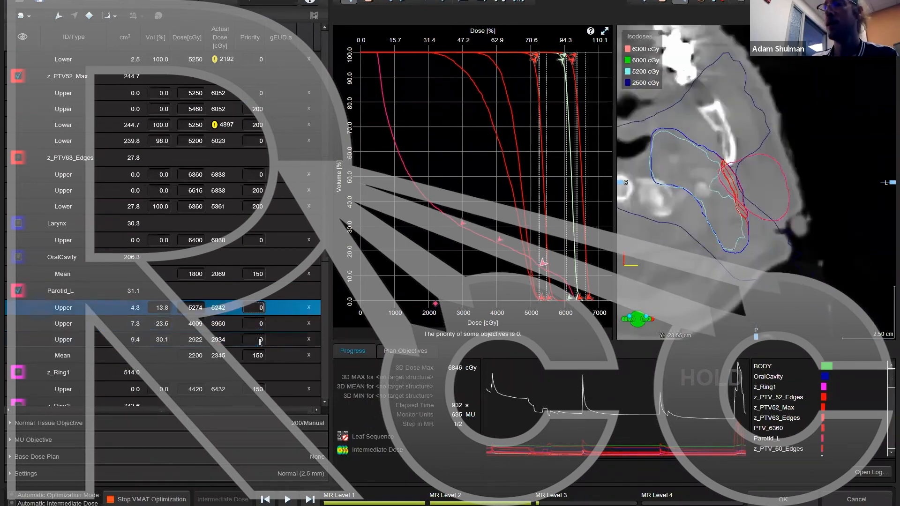
key("Down")
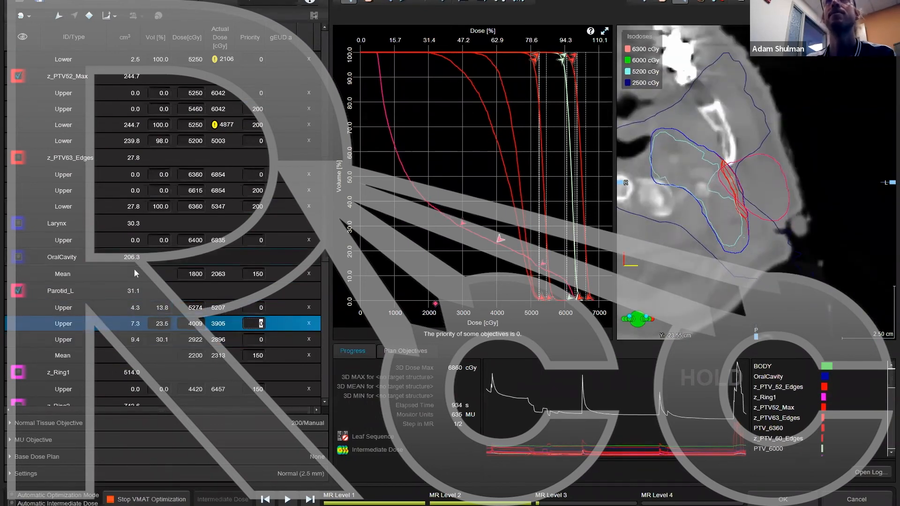
Step: Set the priority of z_PTV52_Max's 5250 cGy lower objective to 400
scroll(120, 289, "up", 1)
scroll(119, 290, "up", 1)
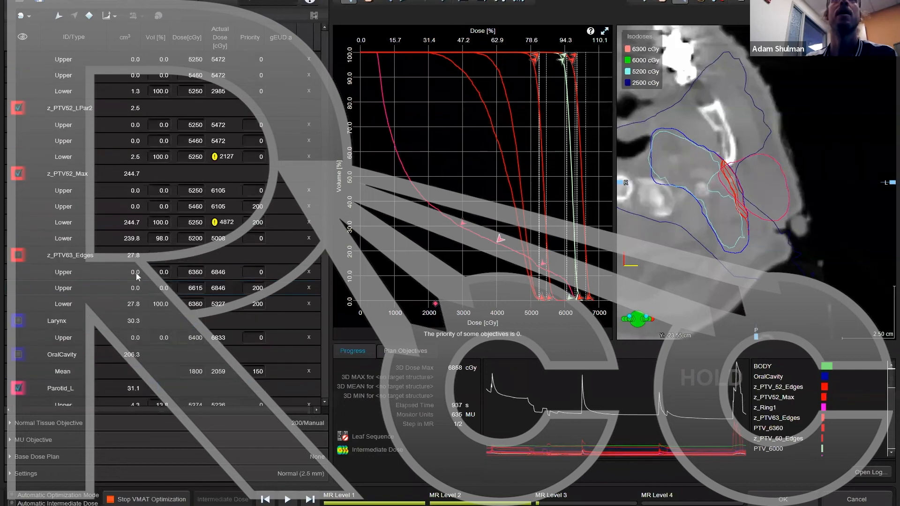
double_click(253, 223)
type("400")
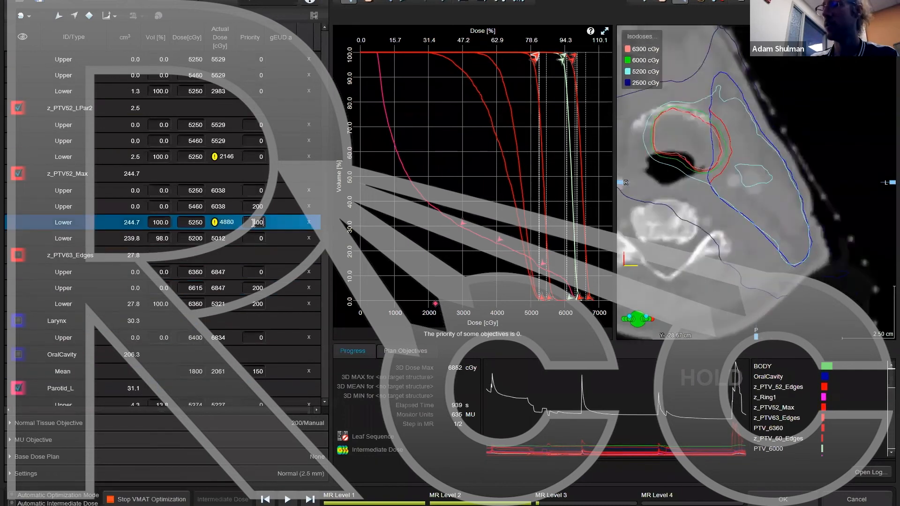
Step: Set the priority of z_PTV52_Max's 5460 cGy upper objective to 400
key("Up")
type("400")
key("Up")
Step: Set the priorities of z_PTV_52_Edges' 5460 cGy upper and 5250 cGy lower objectives to 400
scroll(268, 220, "up", 4)
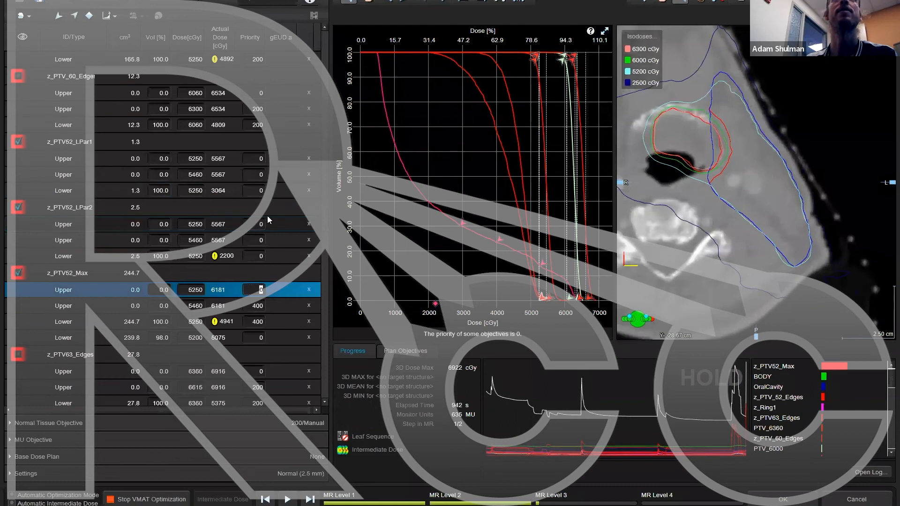
double_click(260, 141)
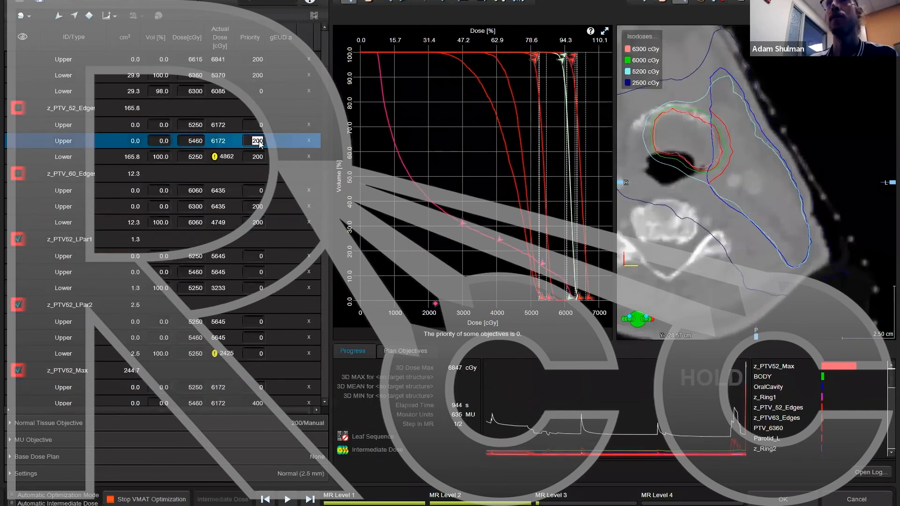
type("400")
key("Down")
type("400")
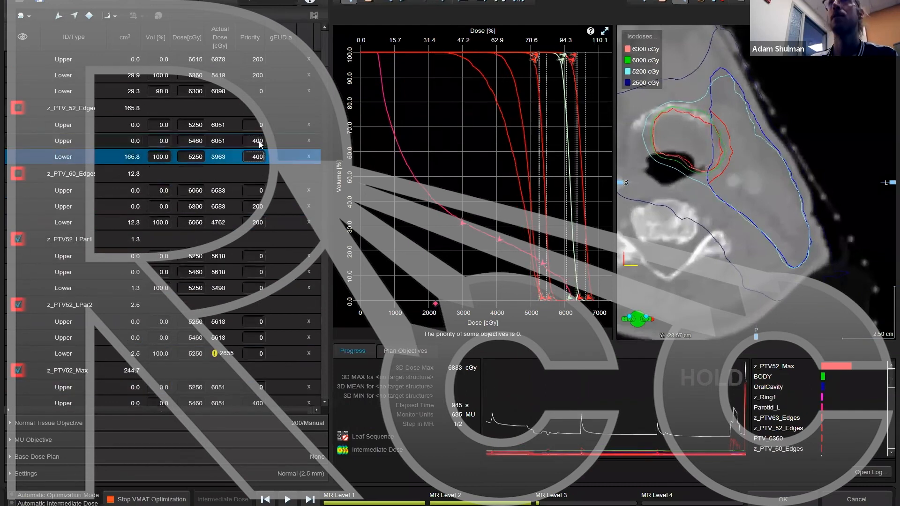
key("Up")
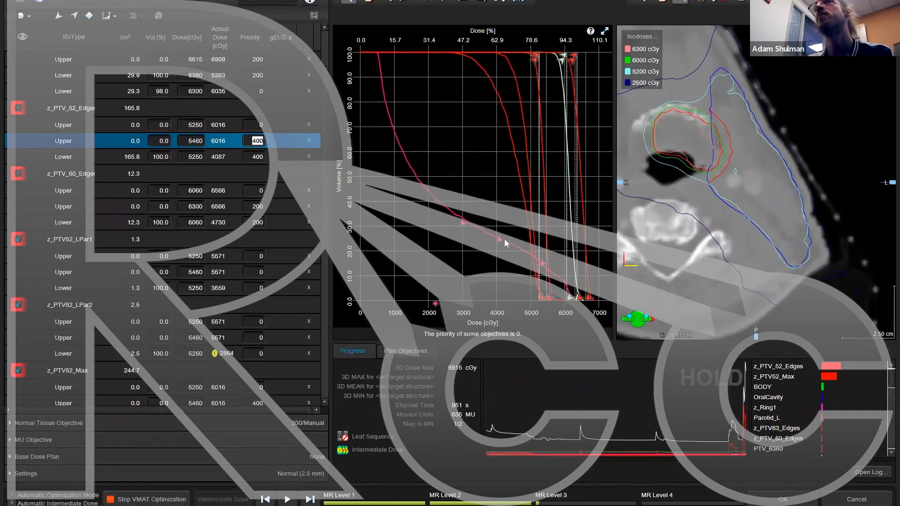
mouse_move(502, 241)
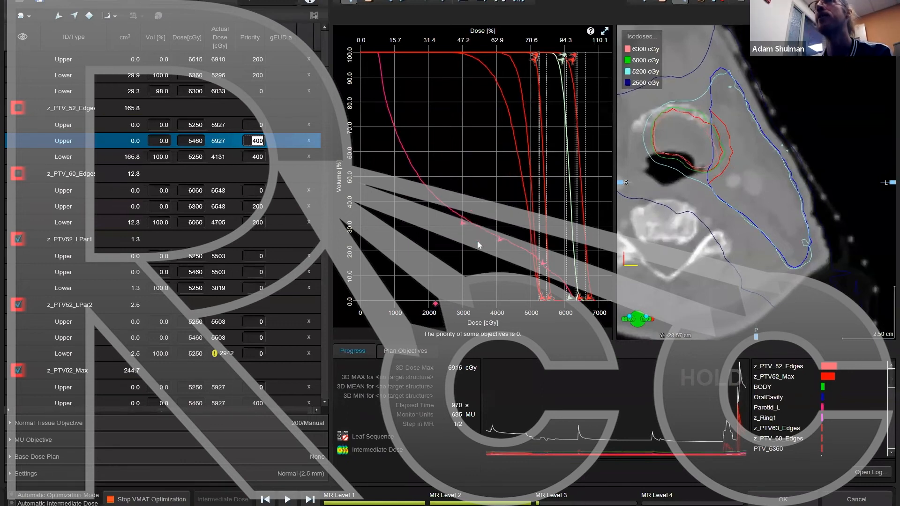
Step: Return the priorities of z_PTV_52_Edges' 5250 cGy lower and 5460 cGy upper objectives to 200
left_click(259, 158)
type("200")
key("Up")
type("2")
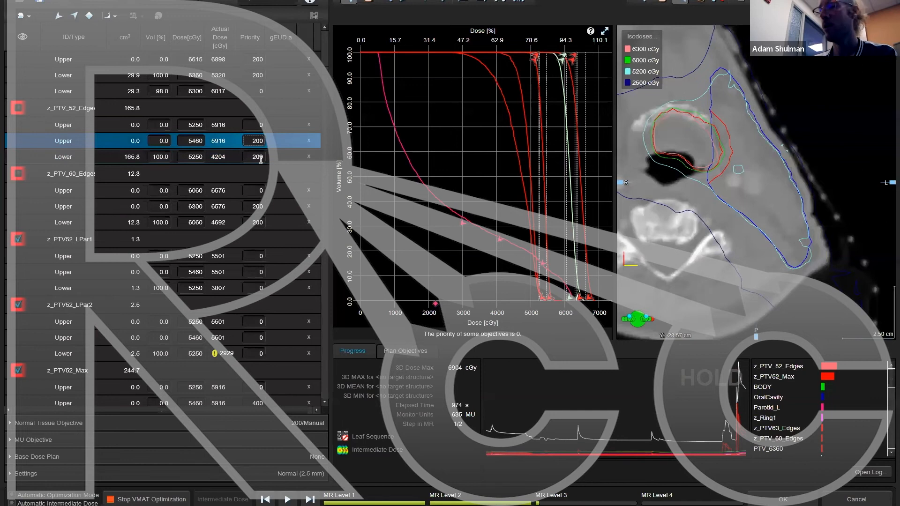
type("00")
left_click(260, 159)
Step: Return the priorities of z_PTV52_Max's 5460 cGy upper and 5250 cGy lower objectives to 200
scroll(266, 303, "down", 2)
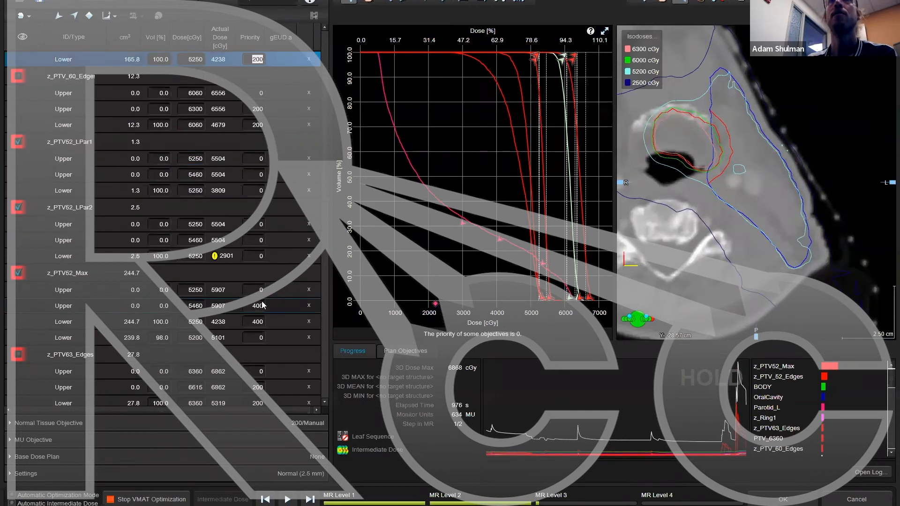
left_click(260, 305)
type("200")
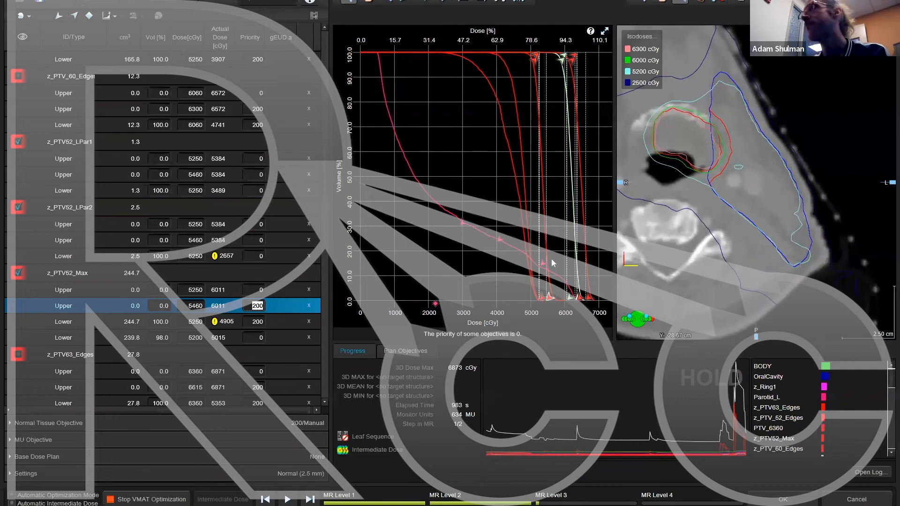
Step: Set the priority of Parotid_L's 2200 cGy mean objective to 300
scroll(158, 309, "down", 3)
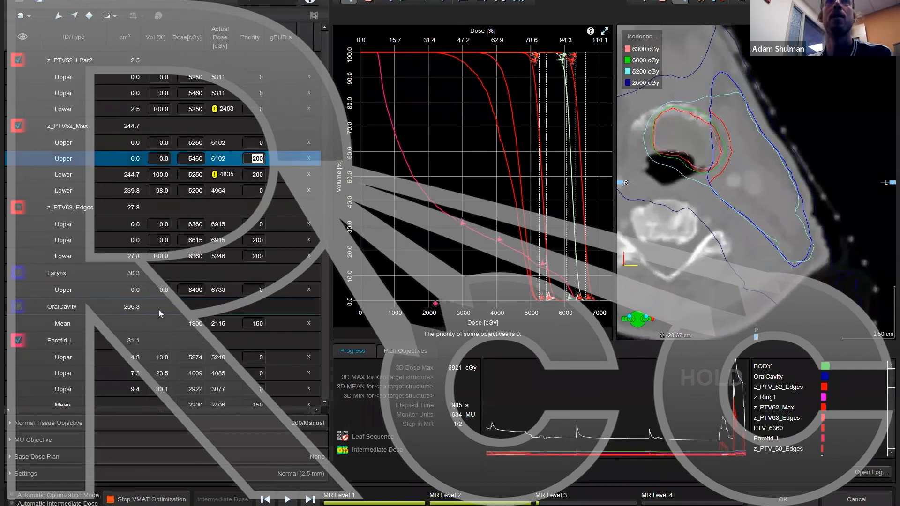
scroll(94, 346, "down", 1)
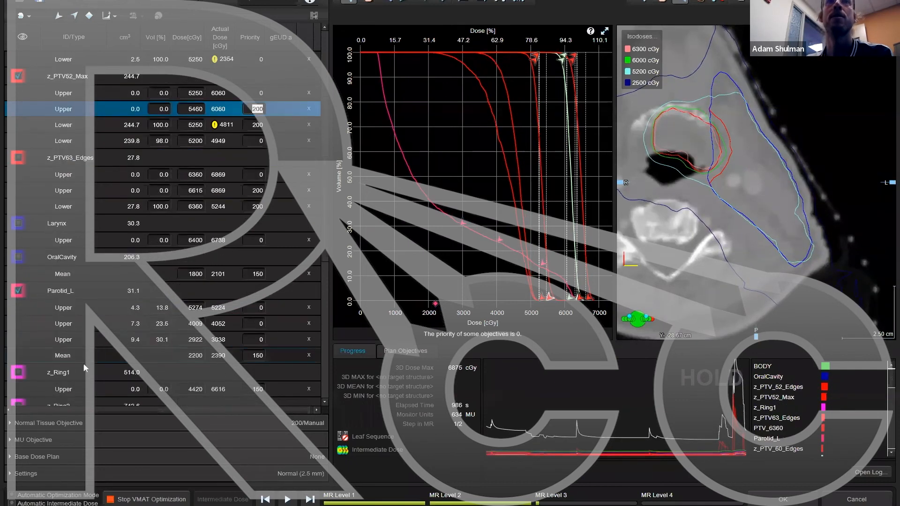
left_click(257, 355)
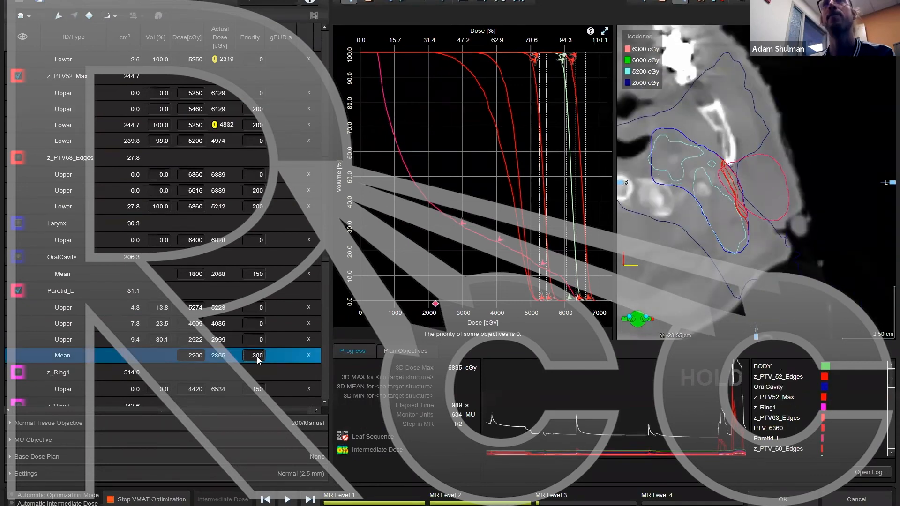
type("300")
key("Up")
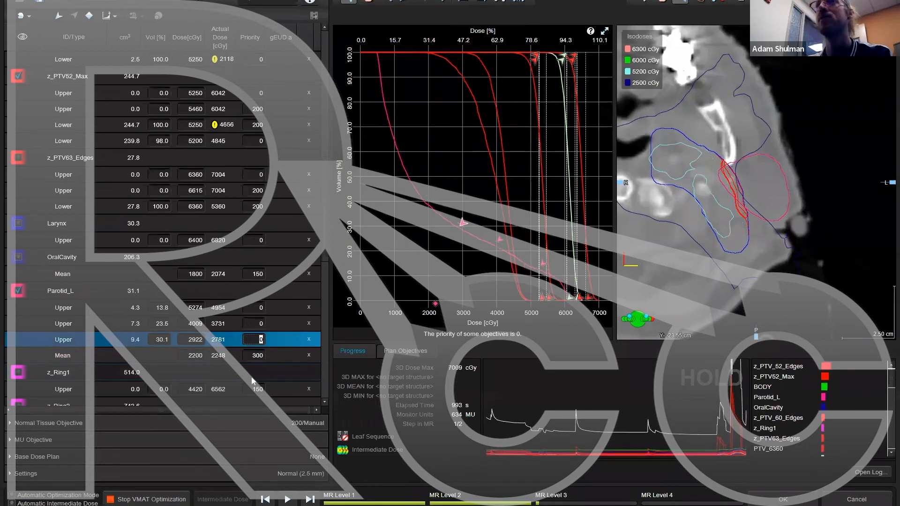
Step: Raise the priority of Parotid_L's 2200 cGy mean objective to 500
left_click(255, 357)
type("500")
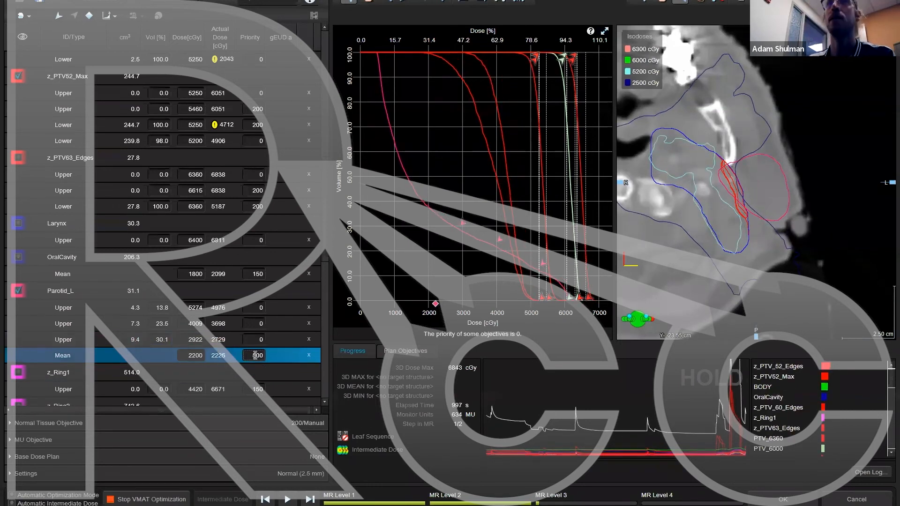
left_click(255, 340)
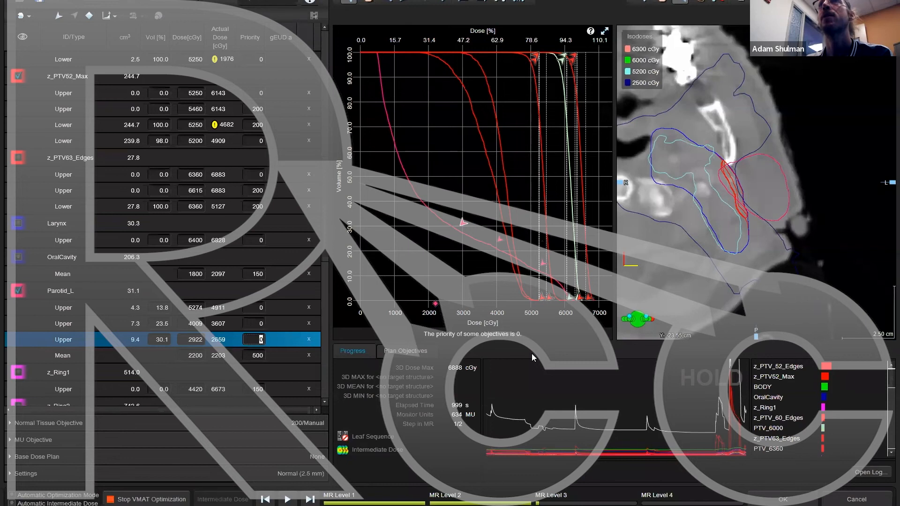
Step: Lower Parotid_L's upper objective points to 4944 cGy at 10.6%, 3733 cGy at 18.6% and 2770 cGy at 25.9%, and set its mean priority to 700
left_click_drag(542, 263, 532, 272)
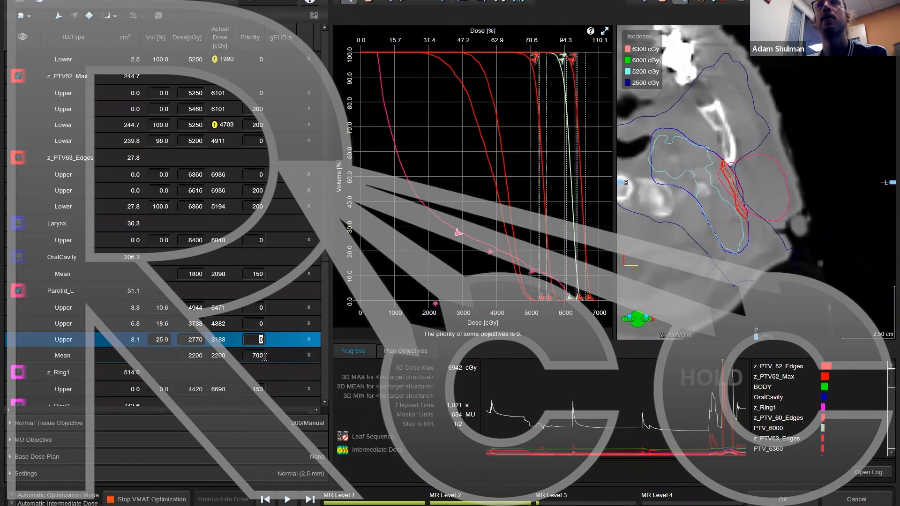
left_click(258, 357)
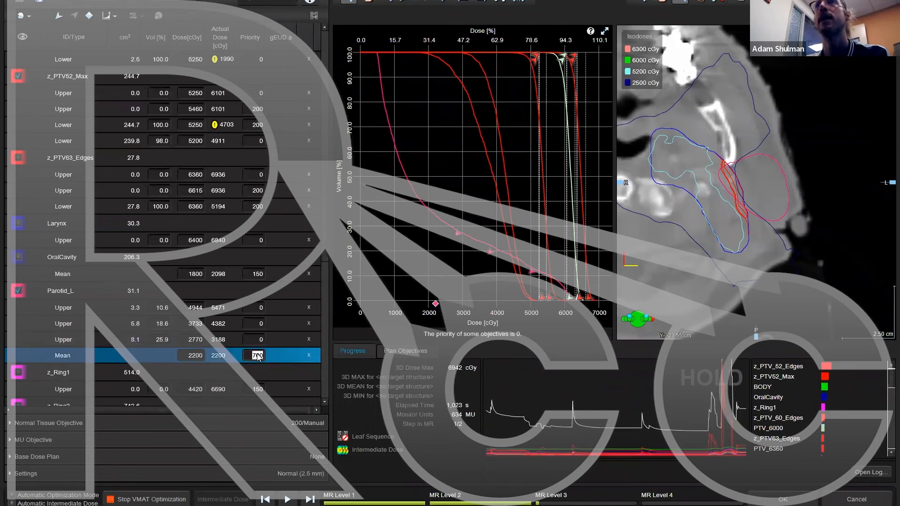
mouse_move(457, 233)
Step: Set Parotid_L's three upper objective priorities to 300 and move their points to 4930 cGy at 13.5%, 3844 cGy at 20.6% and 2853 cGy at 27.6%
left_click(257, 339)
type("300")
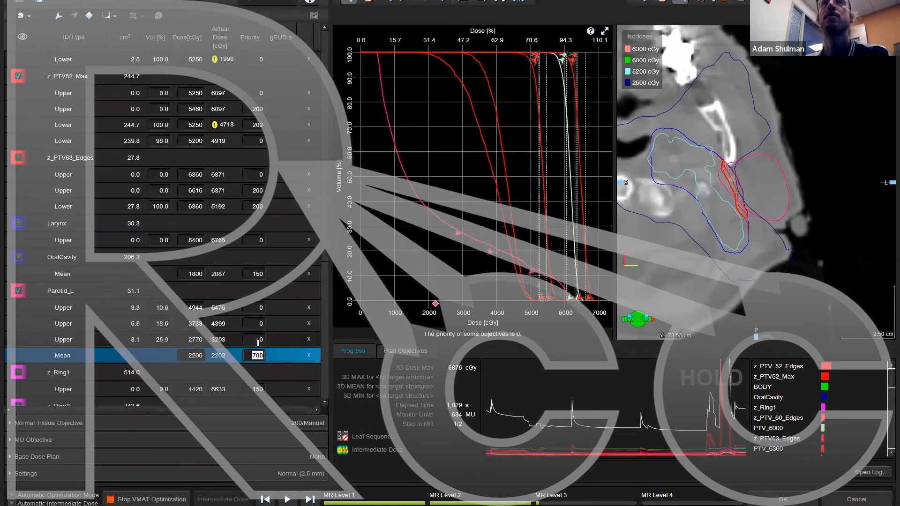
left_click(257, 307)
type("300")
left_click(258, 324)
type("300")
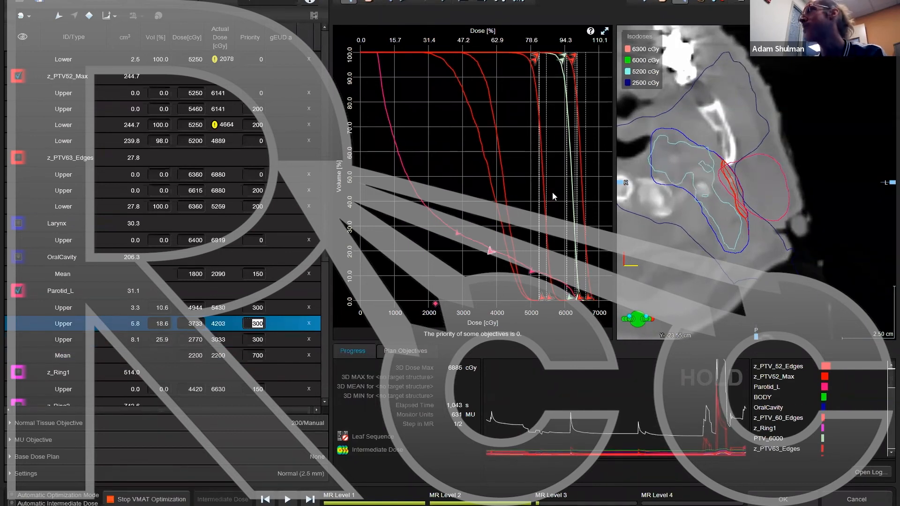
left_click_drag(490, 252, 459, 231)
left_click_drag(531, 273, 530, 266)
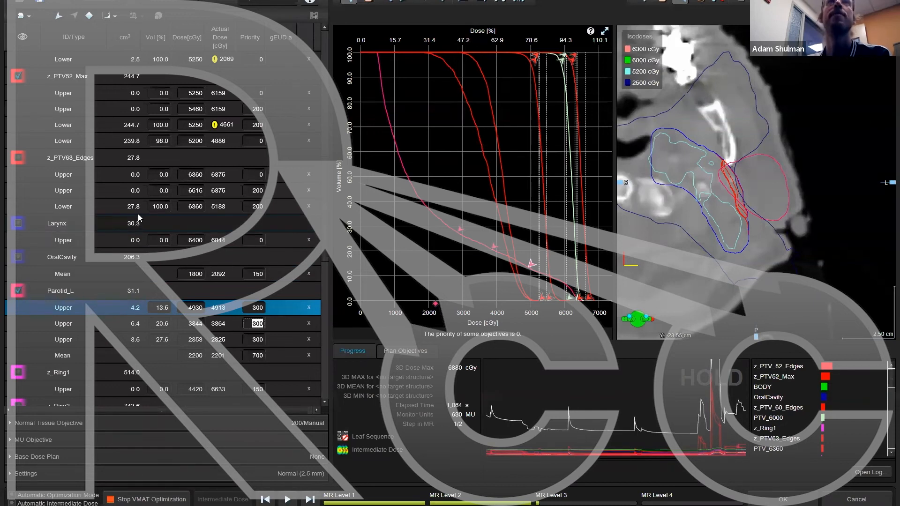
Step: Raise the priorities of z_PTV_52_Edges' 5460 cGy upper and 5250 cGy lower objectives to 400
scroll(149, 162, "up", 6)
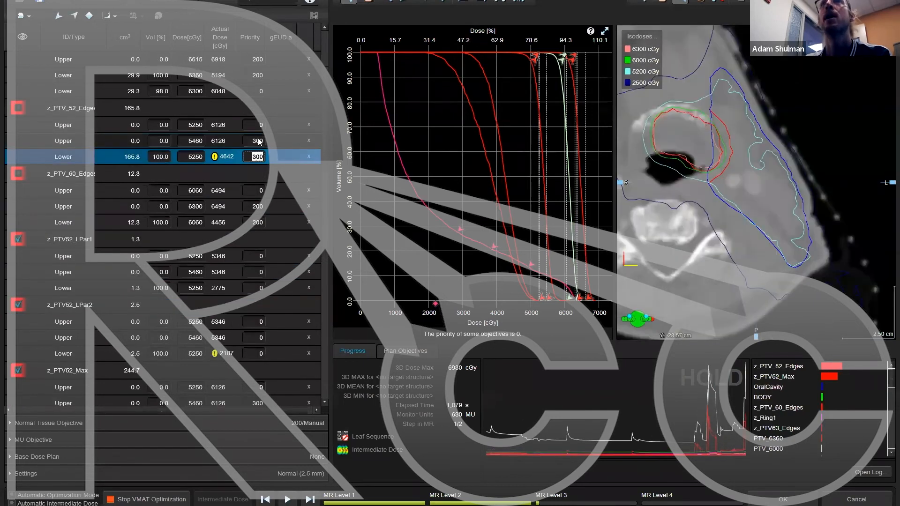
left_click(258, 141)
type("400")
key("Down")
type("400")
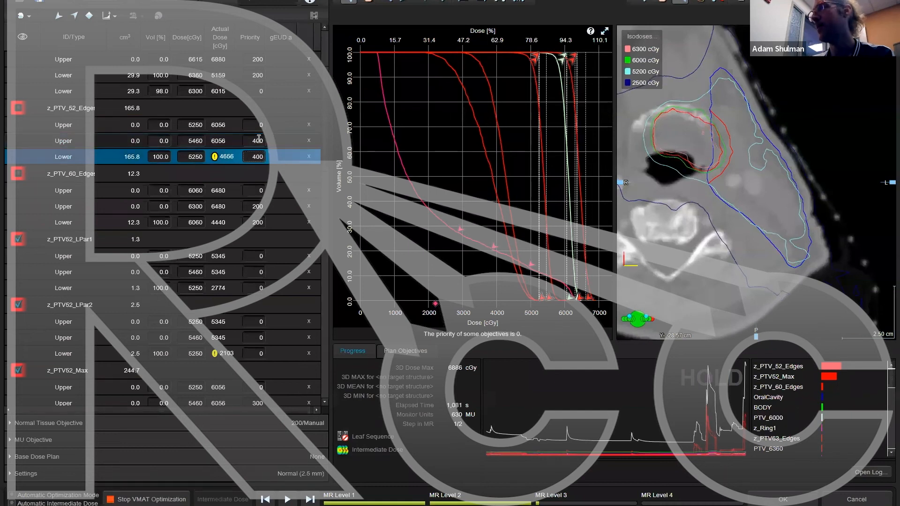
key("Down")
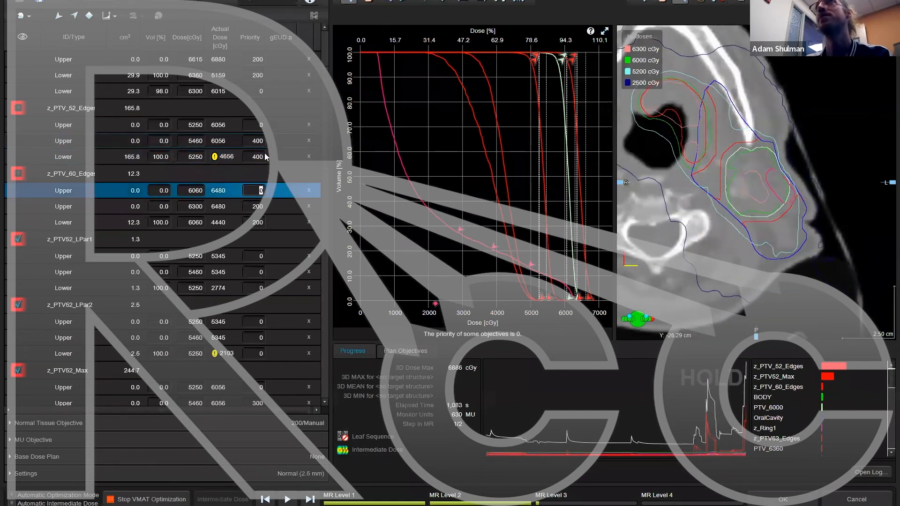
Step: Set the priorities of z_PTV52_Max's 5460 cGy upper and 5250 cGy lower objectives to 500
scroll(275, 203, "down", 2)
scroll(262, 271, "down", 1)
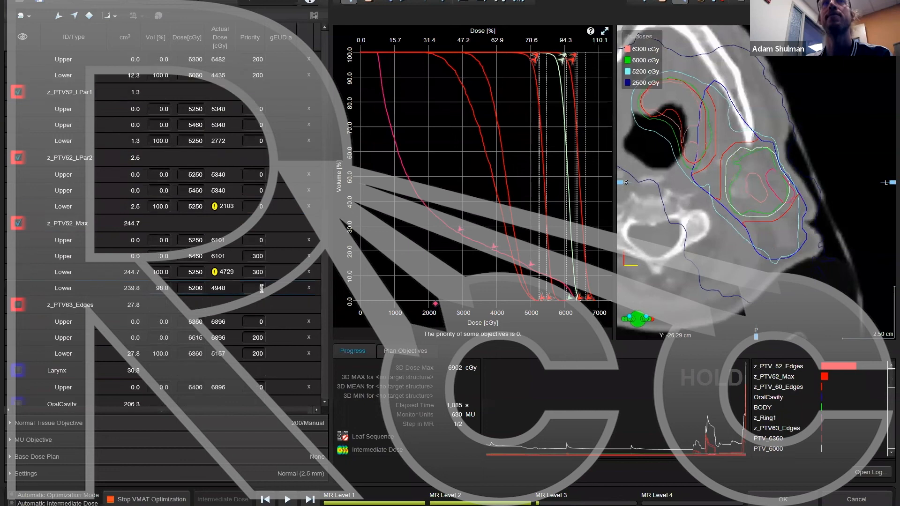
scroll(262, 287, "down", 1)
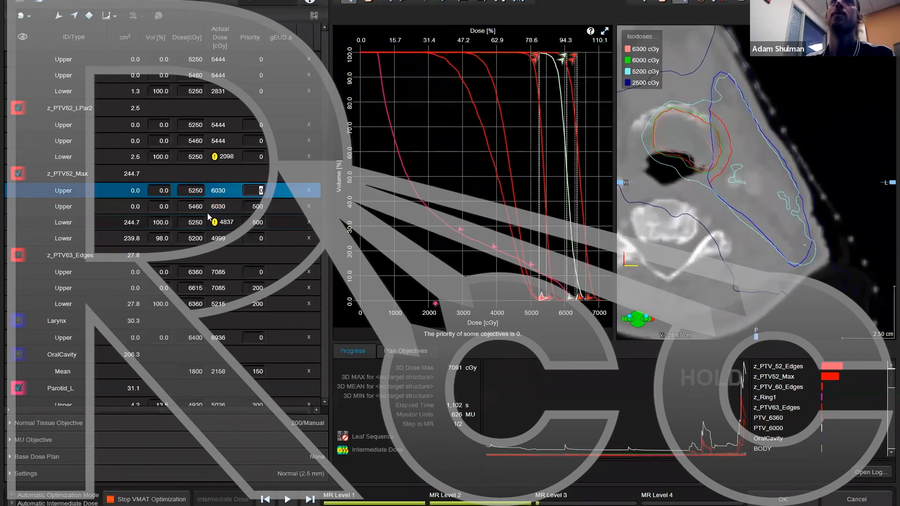
Step: Set the priorities of z_PTV_52_Edges' 5250 cGy lower and 5460 cGy upper objectives to 500
scroll(225, 197, "up", 3)
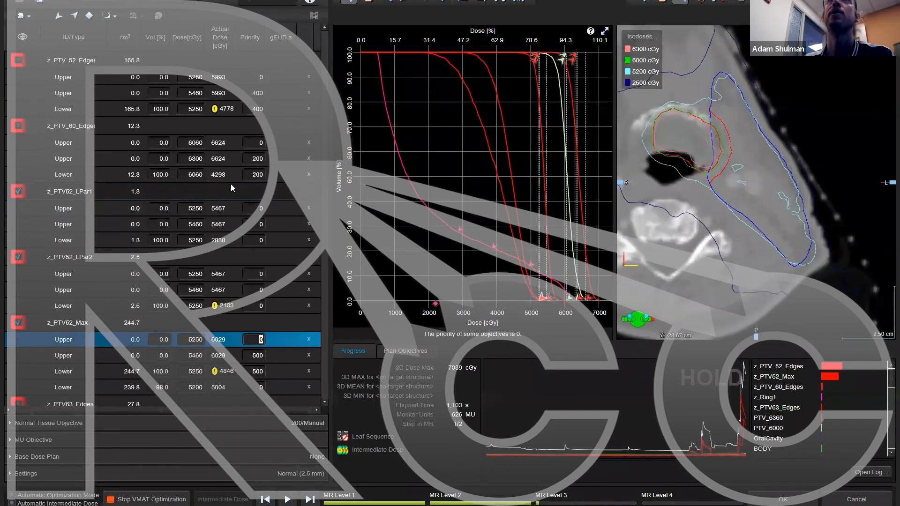
left_click(260, 109)
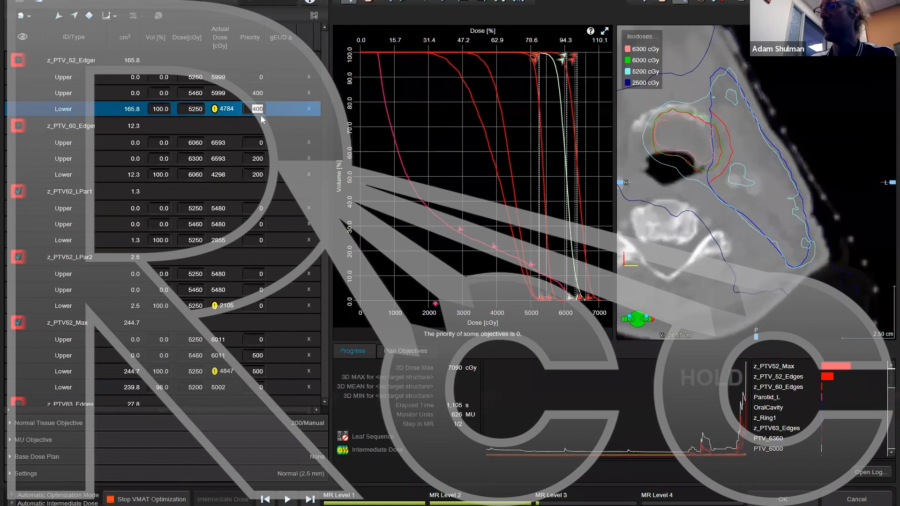
type("500")
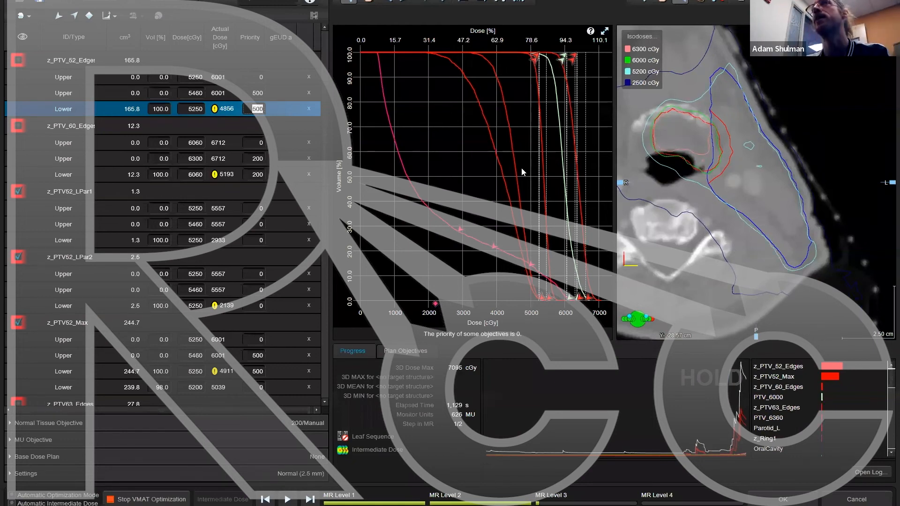
Step: Move Parotid_L's three upper objective points up to its DVH curve, at about 5027 cGy, 3926 cGy and 2935 cGy
mouse_move(533, 64)
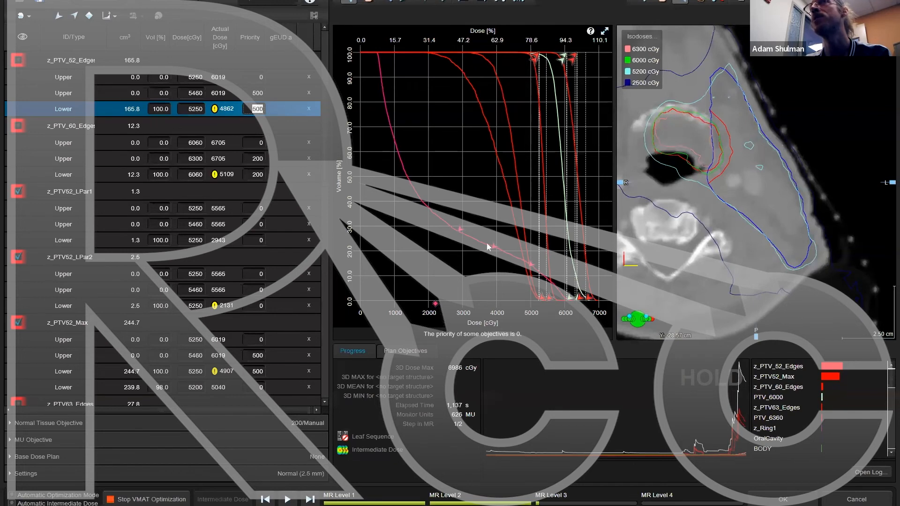
mouse_move(495, 250)
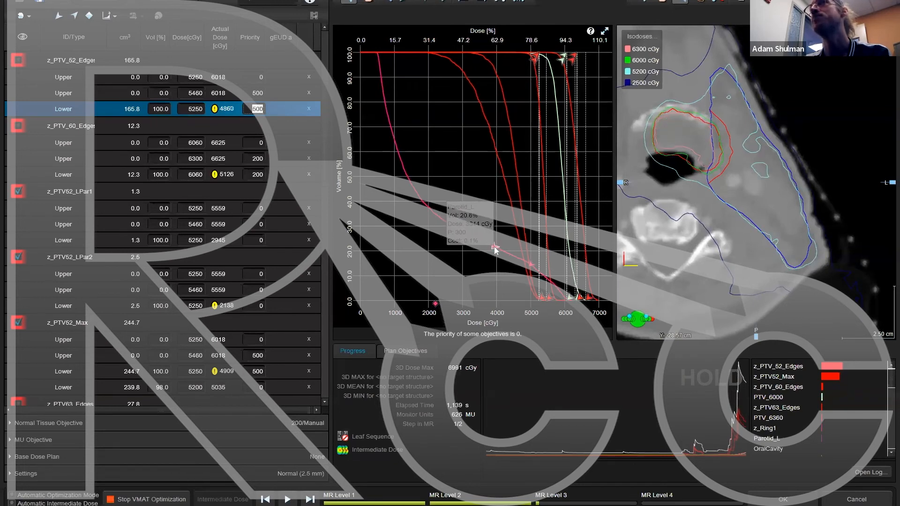
left_click(495, 249)
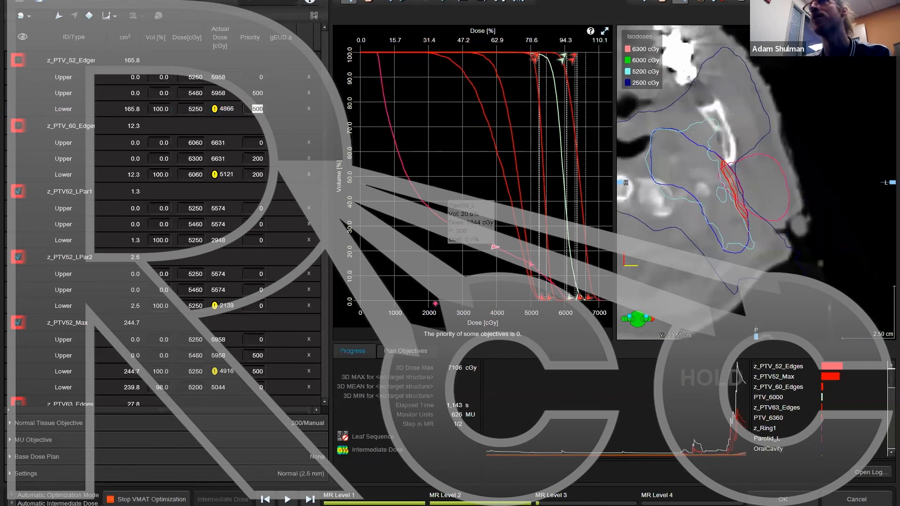
mouse_move(494, 249)
left_mouse_down()
mouse_move(499, 240)
mouse_move(463, 227)
left_mouse_up()
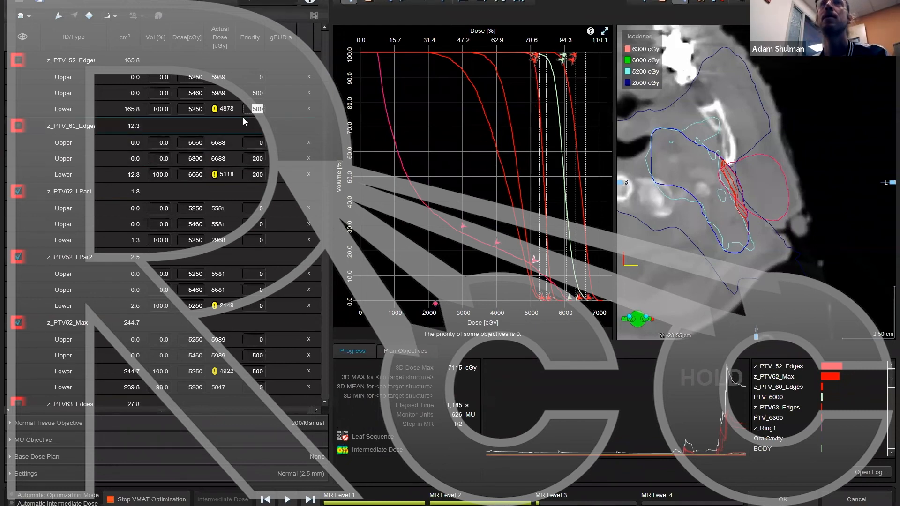
Step: Return the priorities of the 5460 cGy upper and 5250 cGy lower objectives of z_PTV_52_Edges and z_PTV52_Max to 200
type("200")
double_click(257, 94)
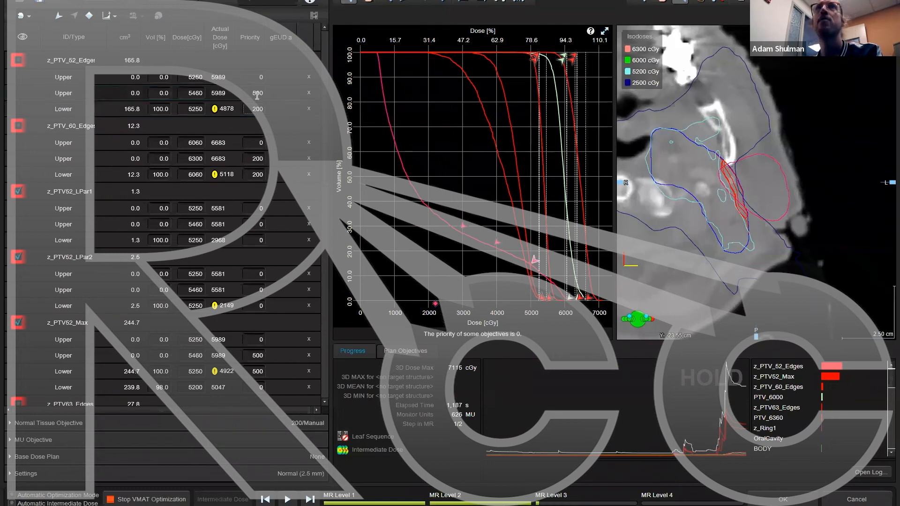
type("200")
key("Return")
scroll(259, 262, "down", 2)
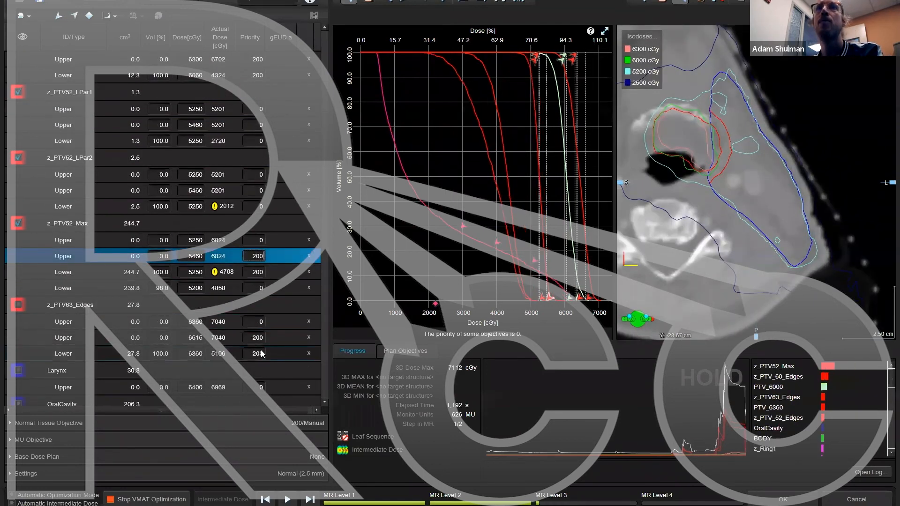
Step: Set the priority of Parotid_L's 2200 cGy mean objective to 150
double_click(261, 354)
scroll(305, 340, "down", 3)
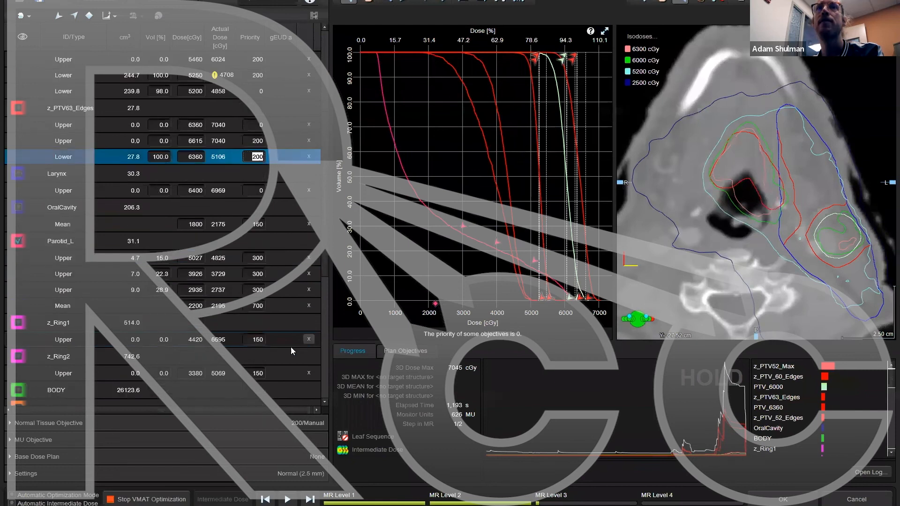
double_click(257, 305)
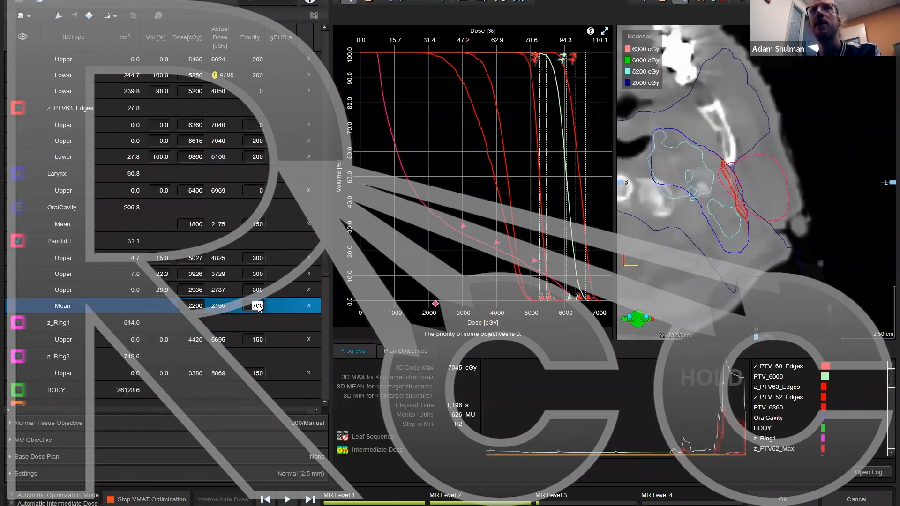
type("150")
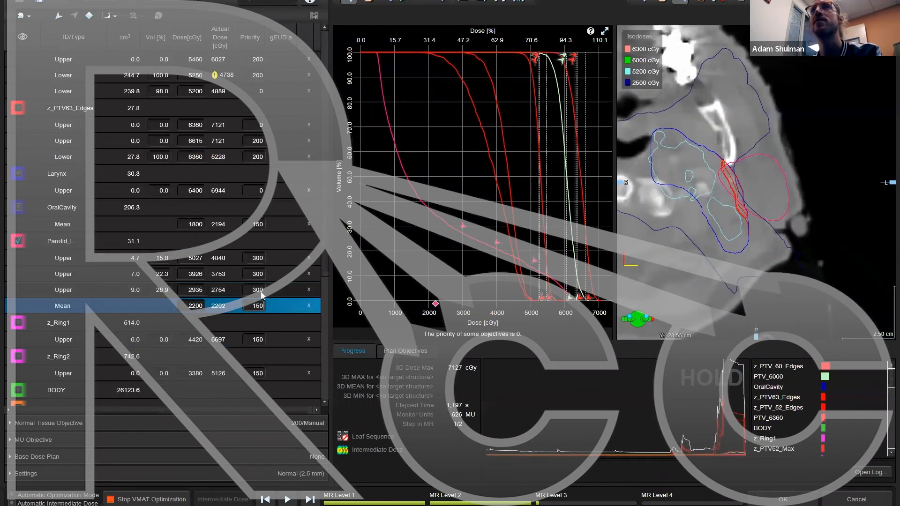
Step: Move Parotid_L's two highest-dose upper objective points to about 5096 cGy at 15.5% and 3982 cGy at 22.9% volume
double_click(258, 291)
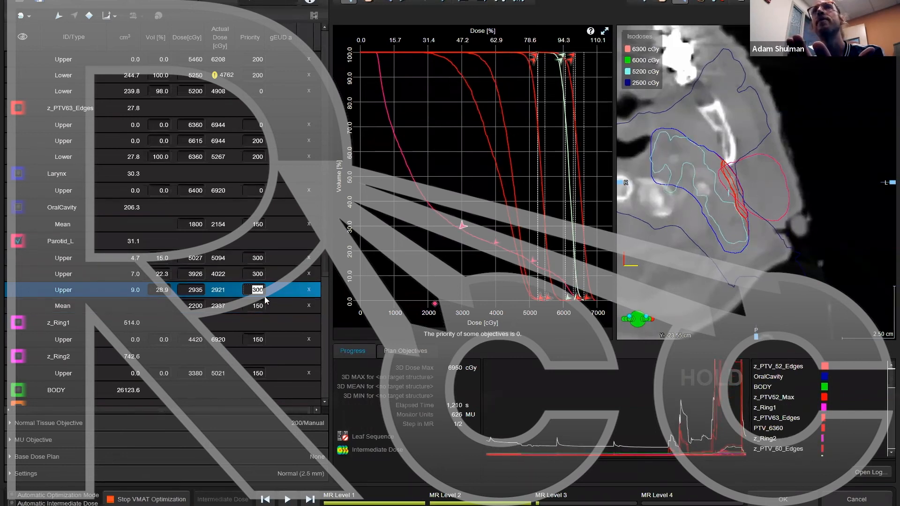
scroll(270, 145, "up", 2)
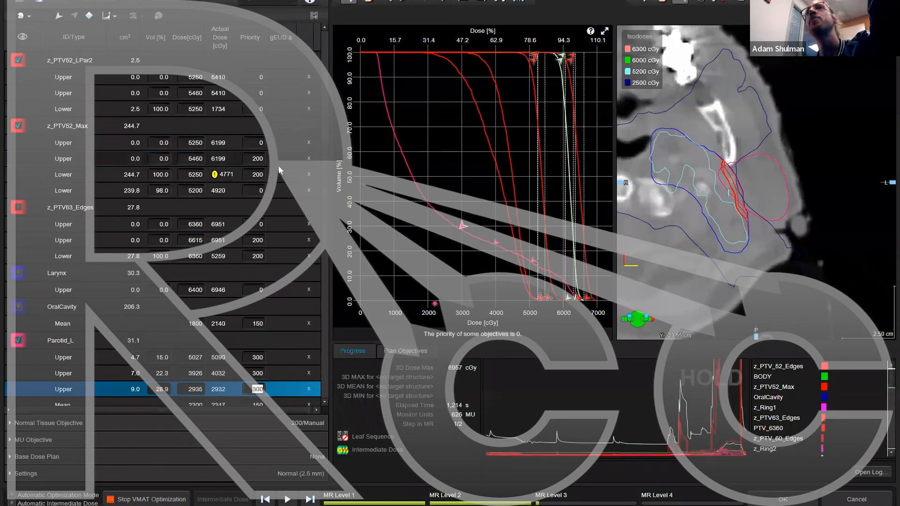
scroll(280, 176, "down", 4)
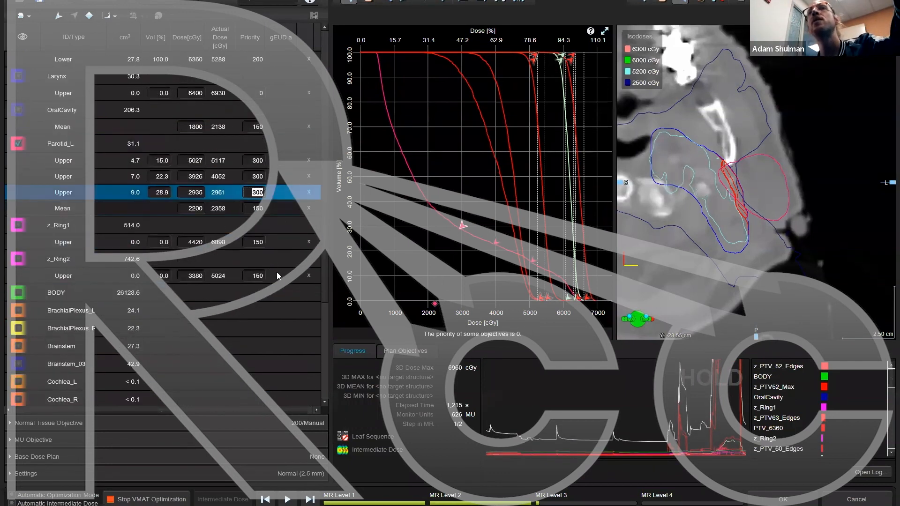
left_click(260, 209)
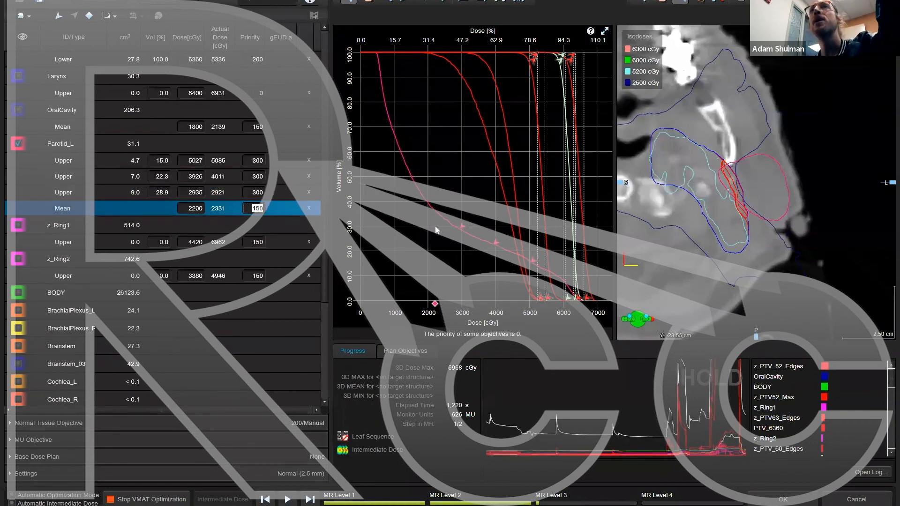
left_click_drag(535, 261, 496, 241)
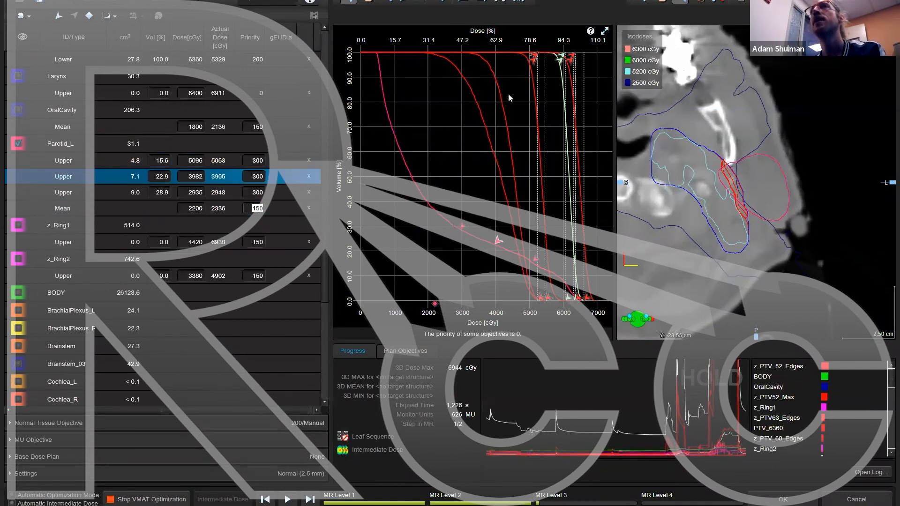
Step: Set the priorities of z_PTV52_Max's 5250 cGy lower and 5460 cGy upper objectives to 300
scroll(259, 192, "up", 4)
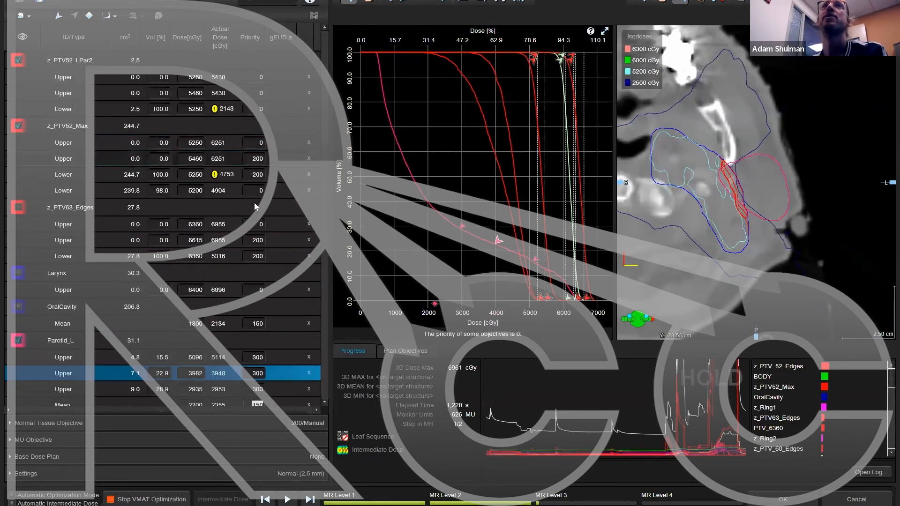
left_click(258, 174)
type("3")
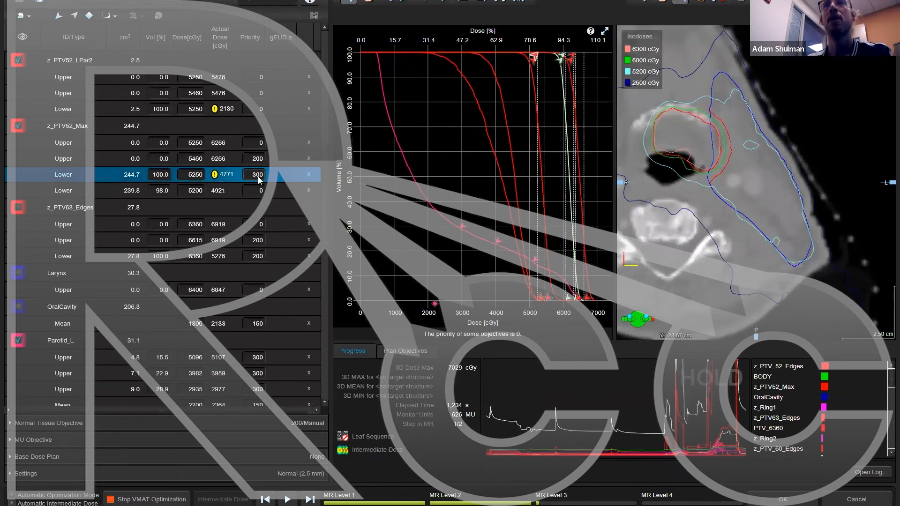
key("Up")
type("300")
key("Up")
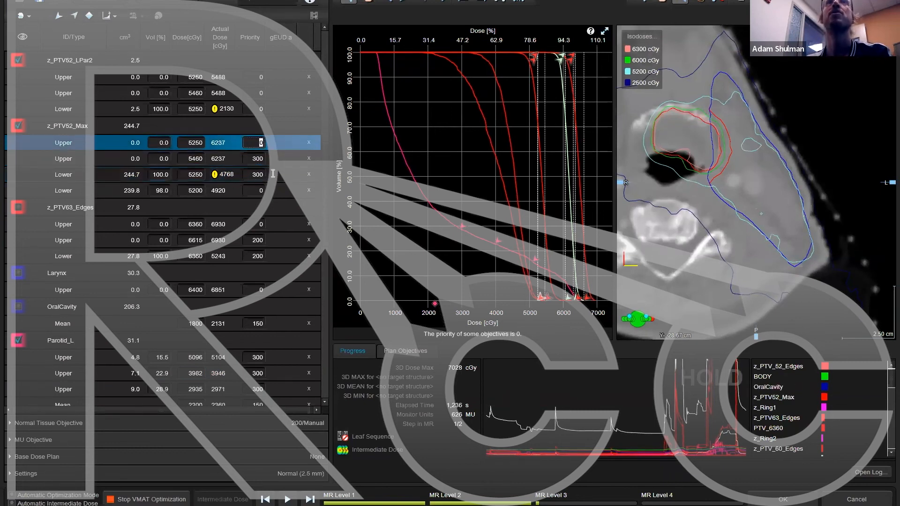
Step: Set the priorities of z_PTV_52_Edges' 5250 cGy lower and 5460 cGy upper objectives to 300
scroll(267, 177, "up", 4)
scroll(275, 176, "up", 2)
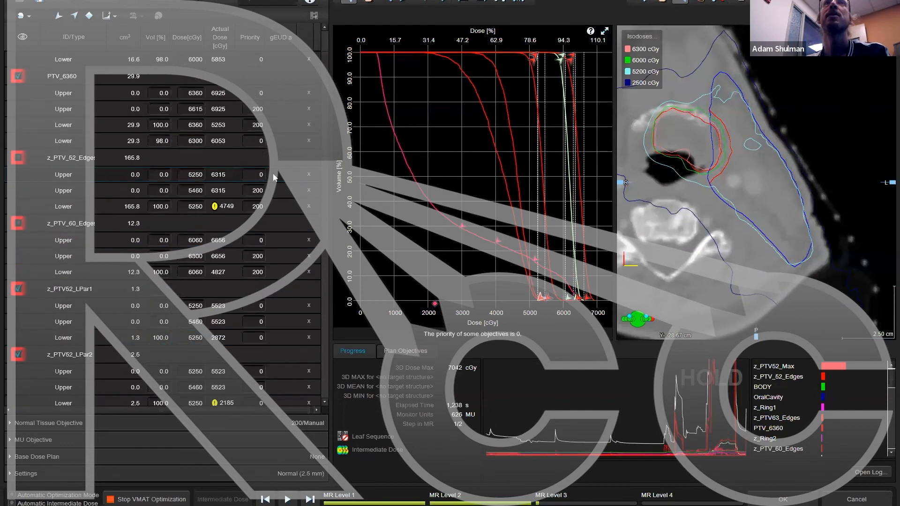
left_click(258, 206)
type("3")
key("Up")
type("300")
key("Down")
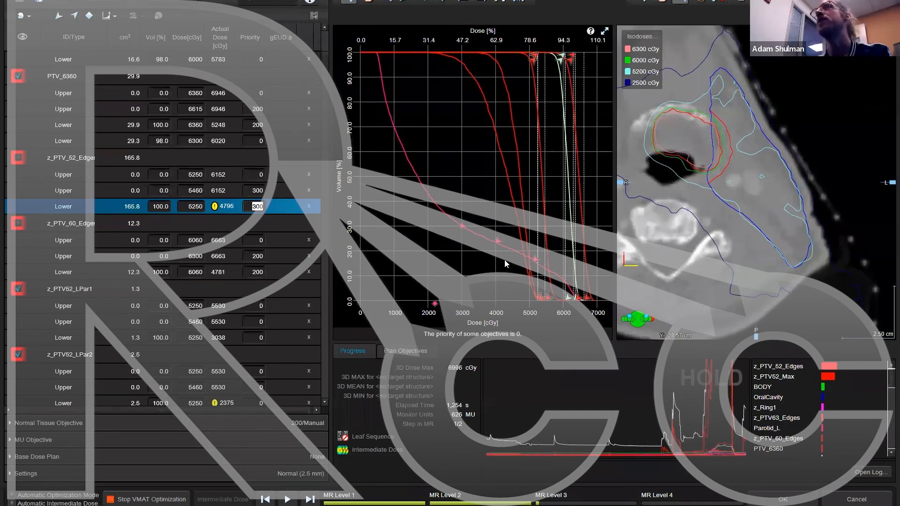
Step: Set the priorities of the 5250 cGy lower and 5460 cGy upper objectives of z_PTV_52_Edges and z_PTV52_Max to 350
mouse_move(536, 64)
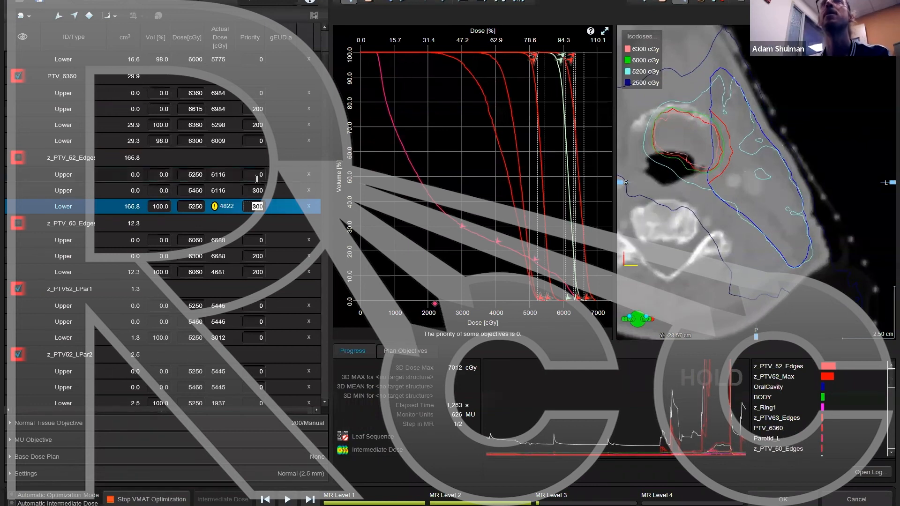
type("350")
key("Up")
type("35")
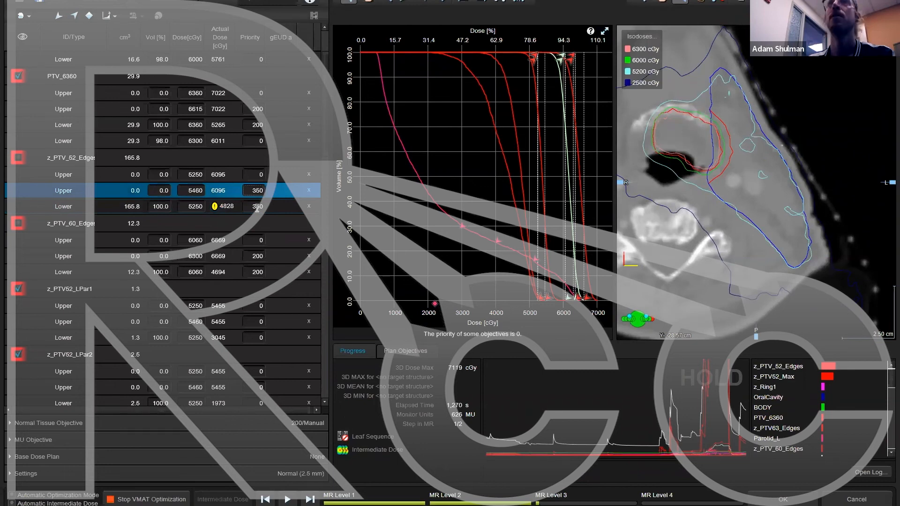
key("Up")
scroll(280, 150, "up", 2)
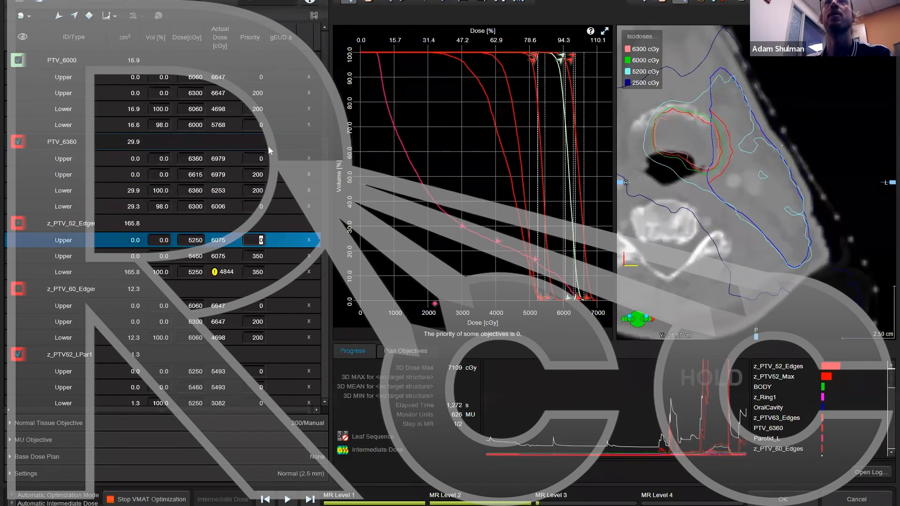
scroll(266, 240, "down", 3)
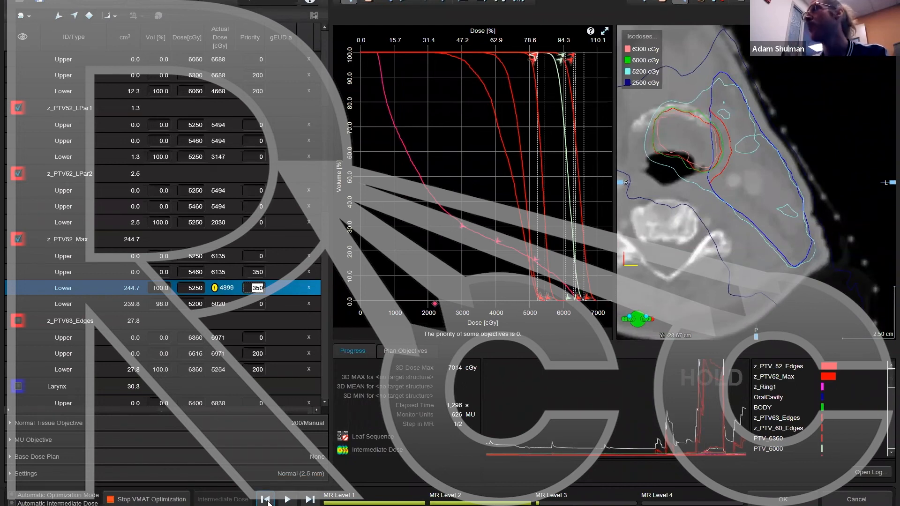
Step: Return the optimization to MR Level 1 on hold and set z_PTV52_Max's 5250 cGy lower and 5460 cGy upper priorities to 200
left_click(268, 501)
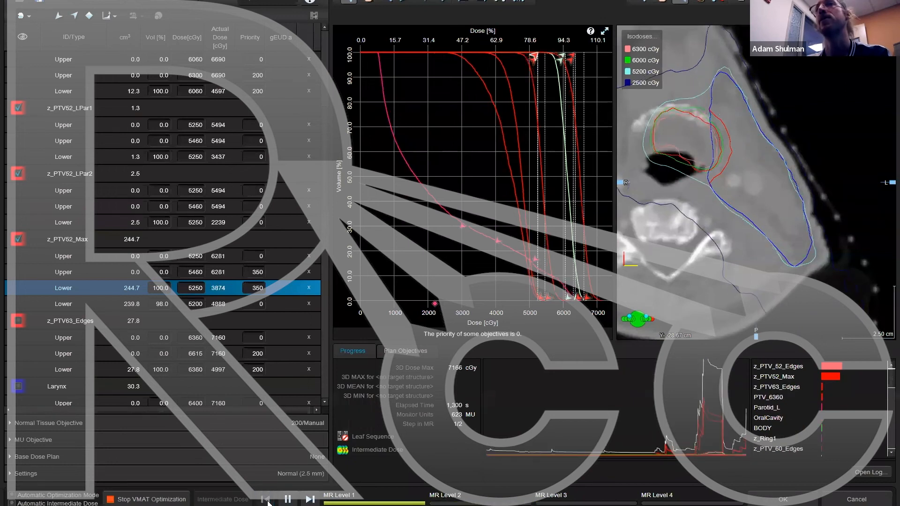
left_click(287, 499)
double_click(259, 287)
type("200")
key("Return")
double_click(261, 276)
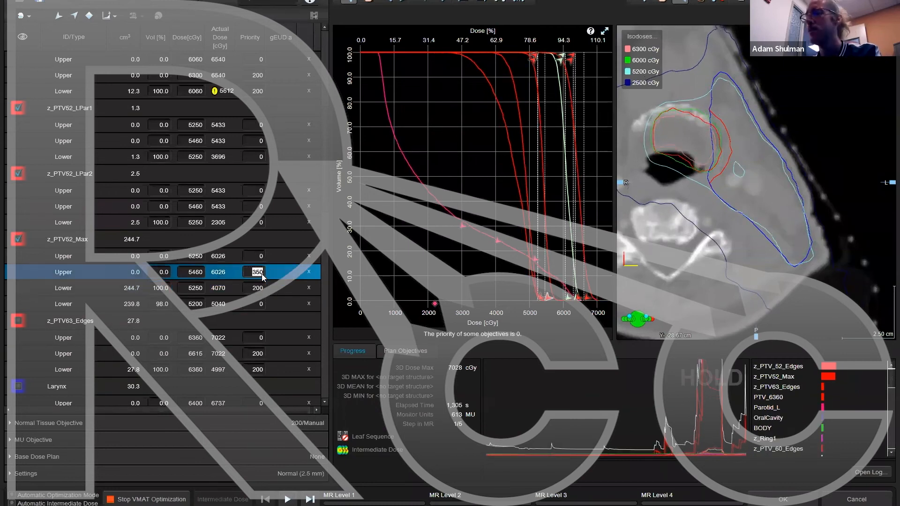
type("200")
double_click(264, 287)
scroll(264, 288, "up", 5)
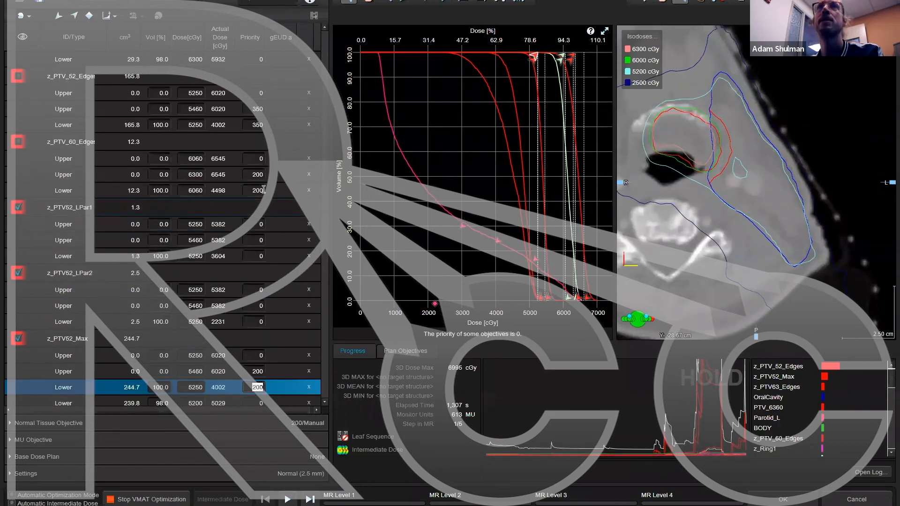
scroll(258, 111, "down", 10)
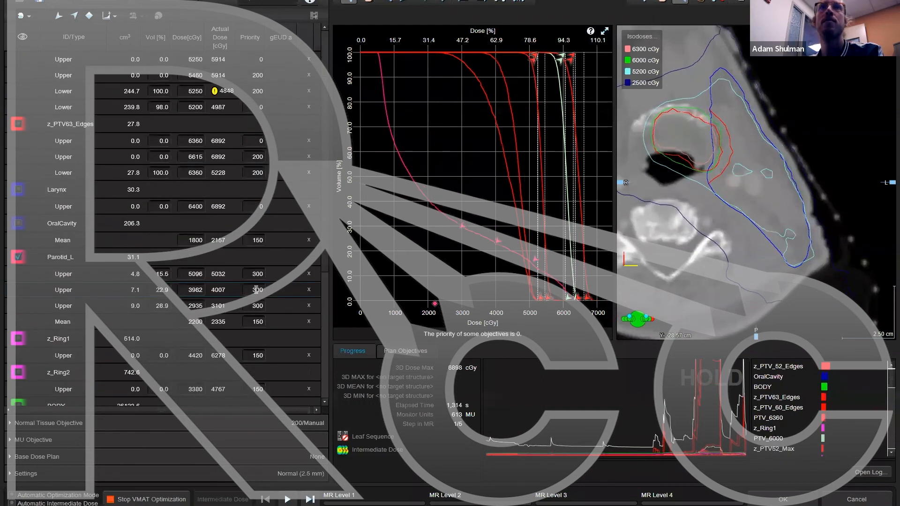
double_click(260, 208)
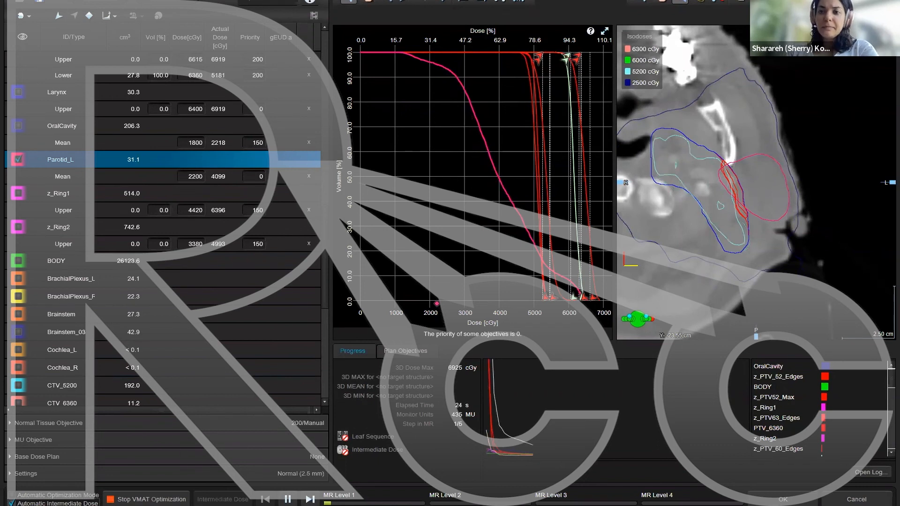
Step: Hold the optimization at MR Level 1 and set Parotid_L's mean objective to 3800 cGy with priority 150
left_click(288, 499)
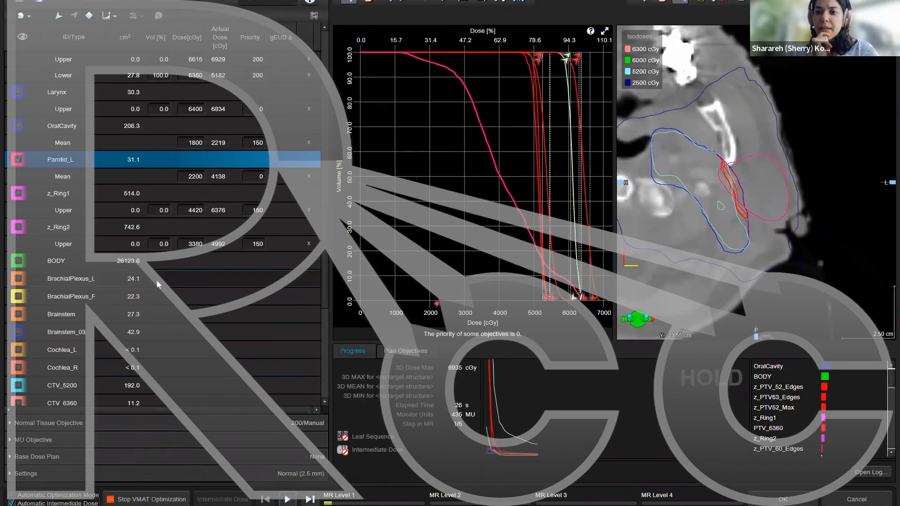
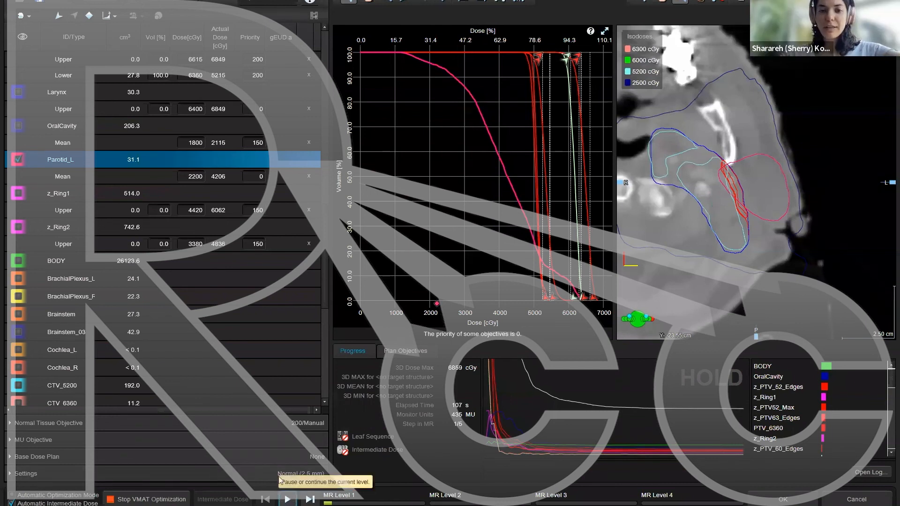
left_click(196, 176)
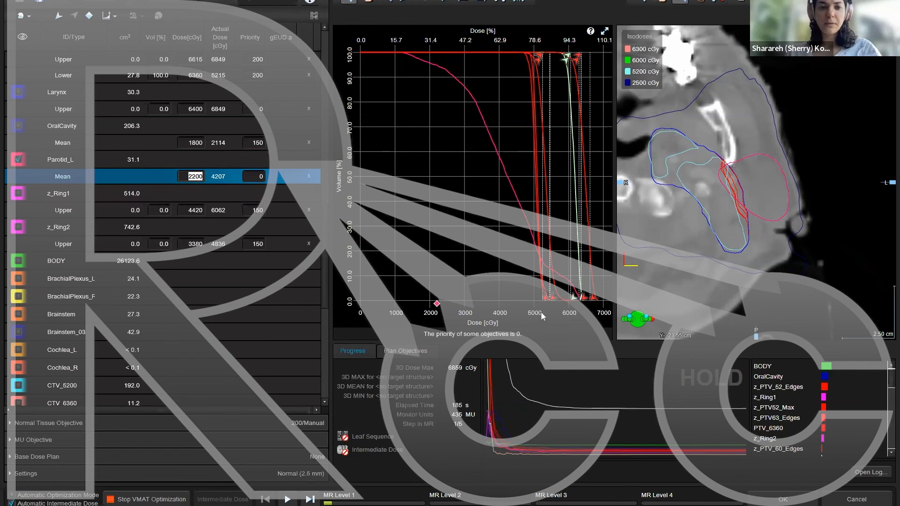
mouse_move(545, 303)
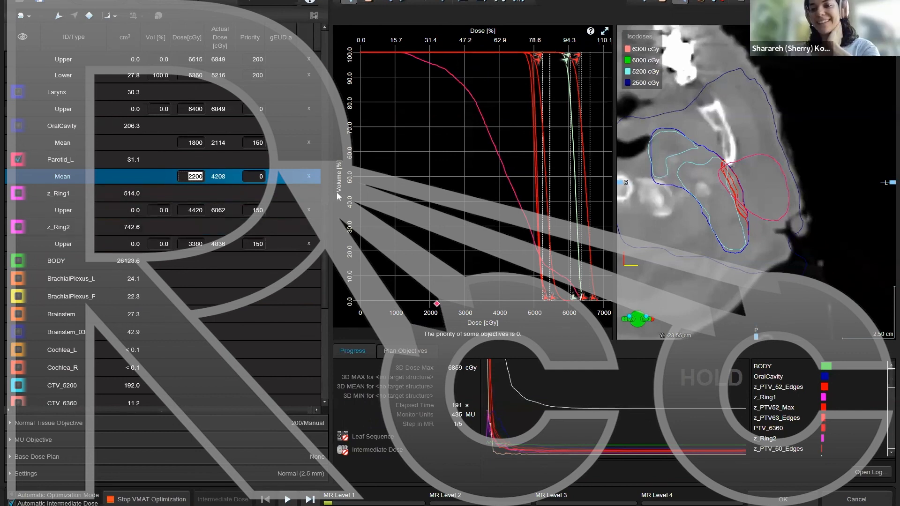
mouse_move(535, 119)
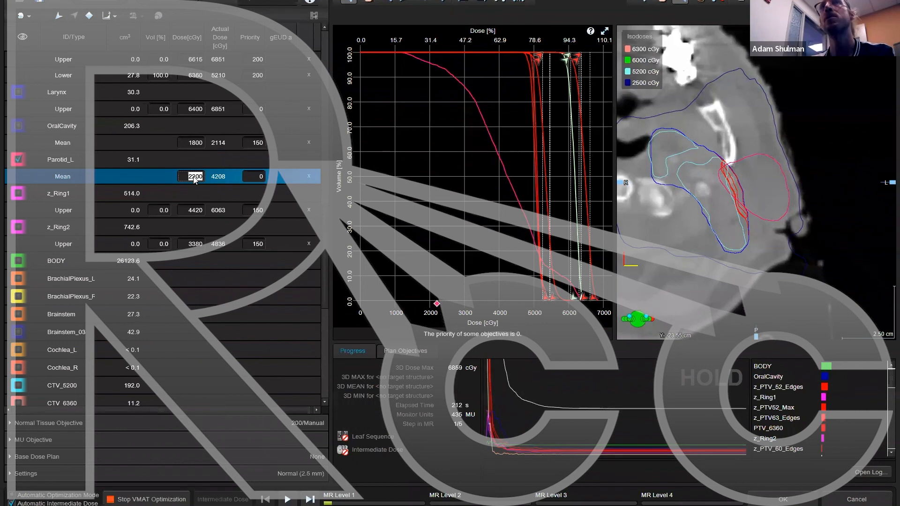
type("00")
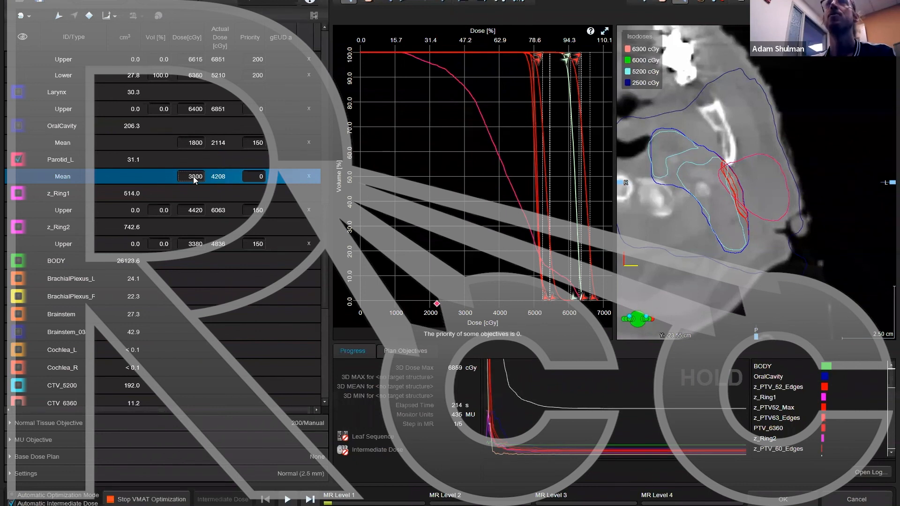
key("Tab")
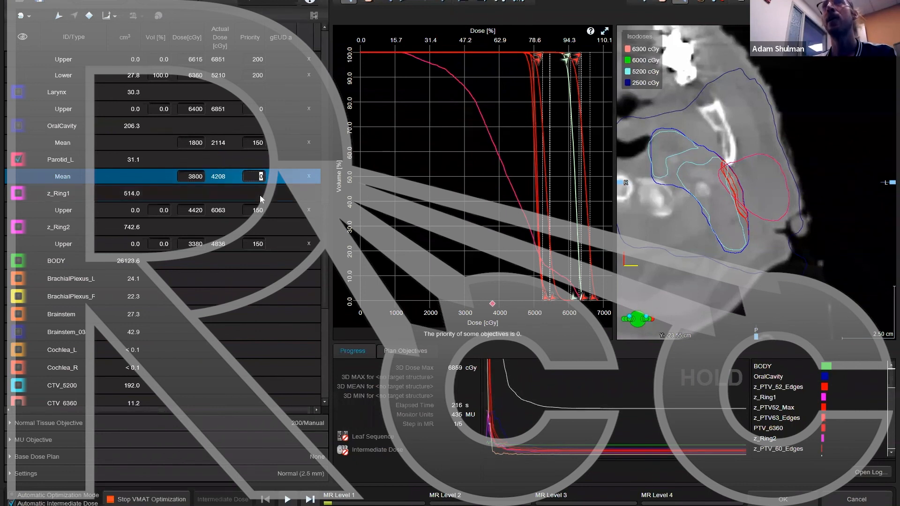
key("shift+Tab")
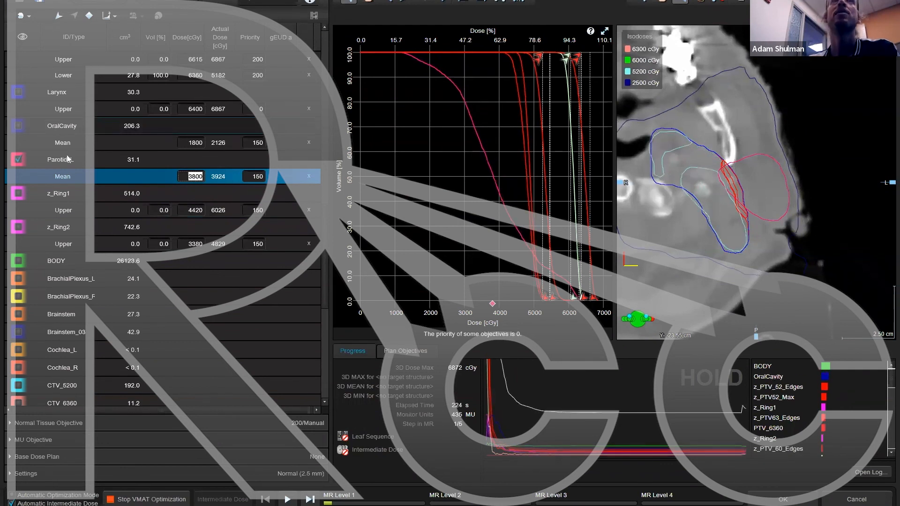
Step: Hide the z_PTV52_LPar1 and z_PTV52_LPar2 structures from the DVH and image display
scroll(66, 152, "up", 6)
left_click(18, 109)
left_click(18, 173)
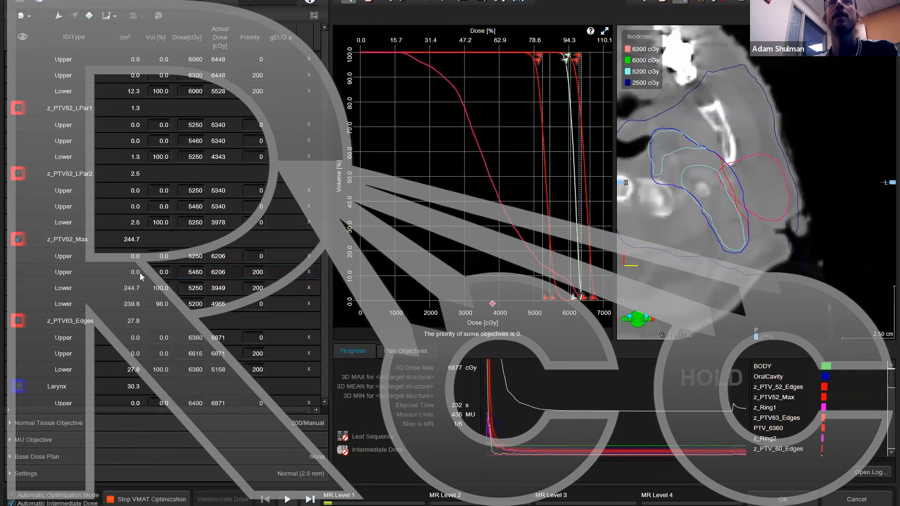
Step: Set the dose of Parotid_L's mean objective to 3400 cGy
scroll(140, 273, "down", 3)
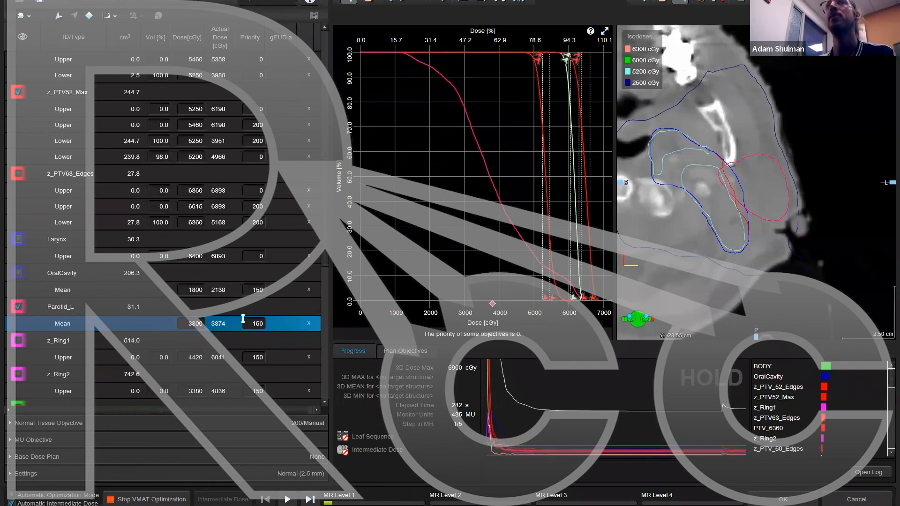
left_click(190, 324)
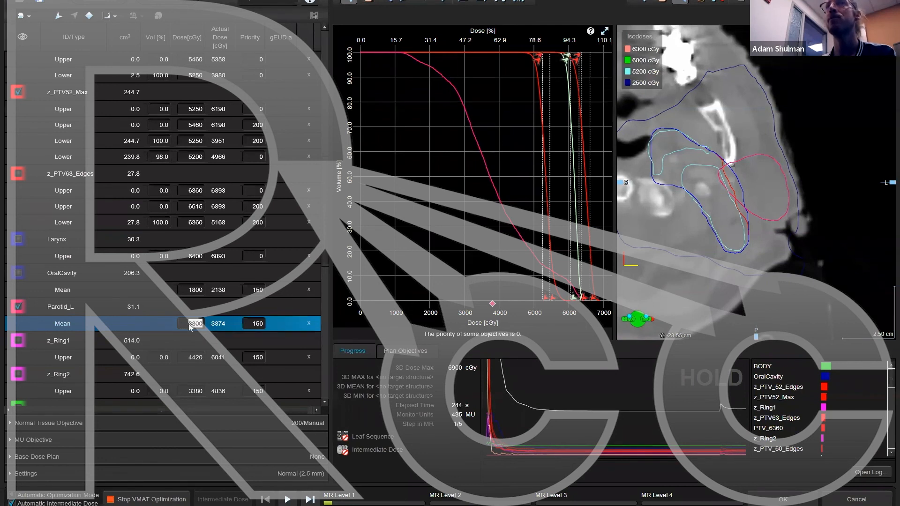
type("3400")
left_click(256, 325)
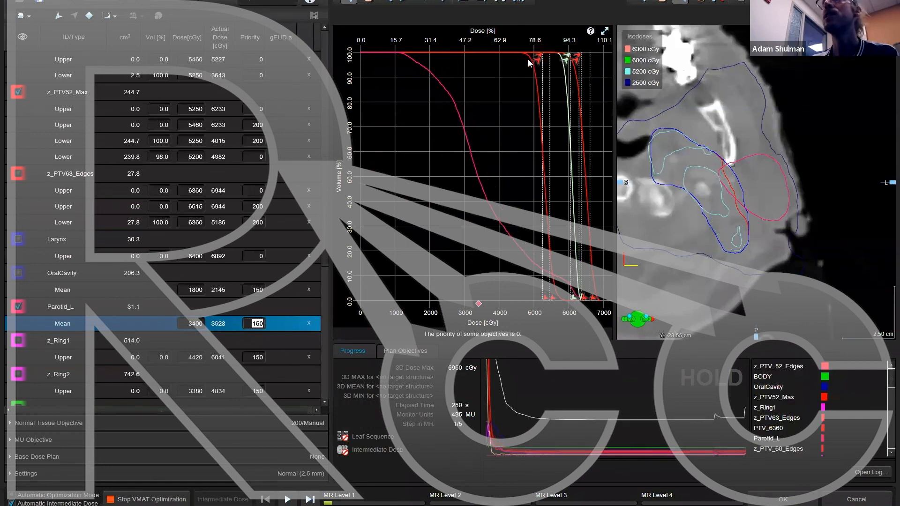
mouse_move(535, 63)
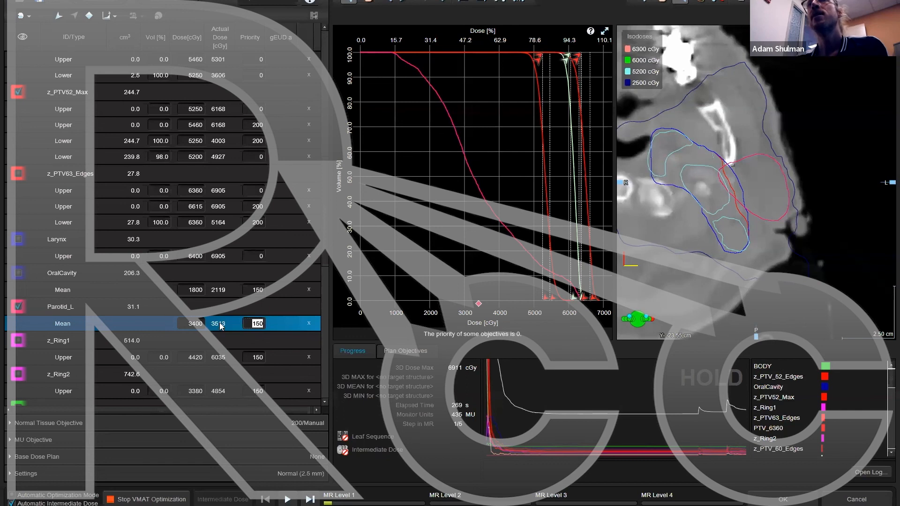
Step: Set the dose of Parotid_L's mean objective to 3200 cGy
left_click(193, 324)
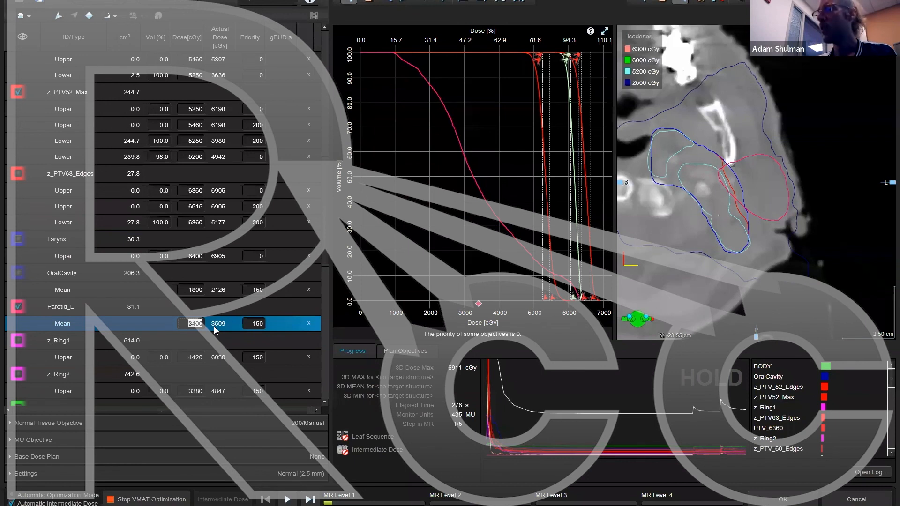
type("3200")
left_click(249, 324)
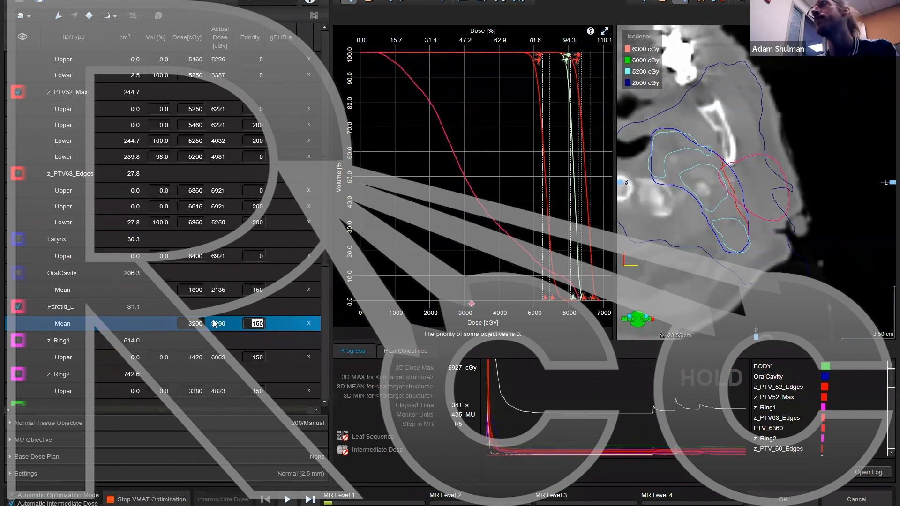
Step: Review the manual Normal Tissue Objective's priority, distance, start dose, end dose and fall-off, and collapse its settings
left_click(15, 424)
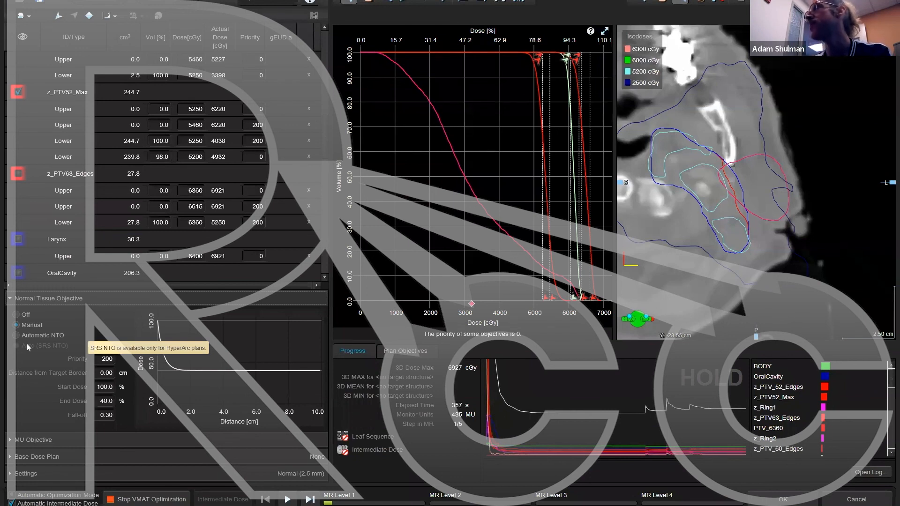
left_click(9, 299)
left_click(34, 324)
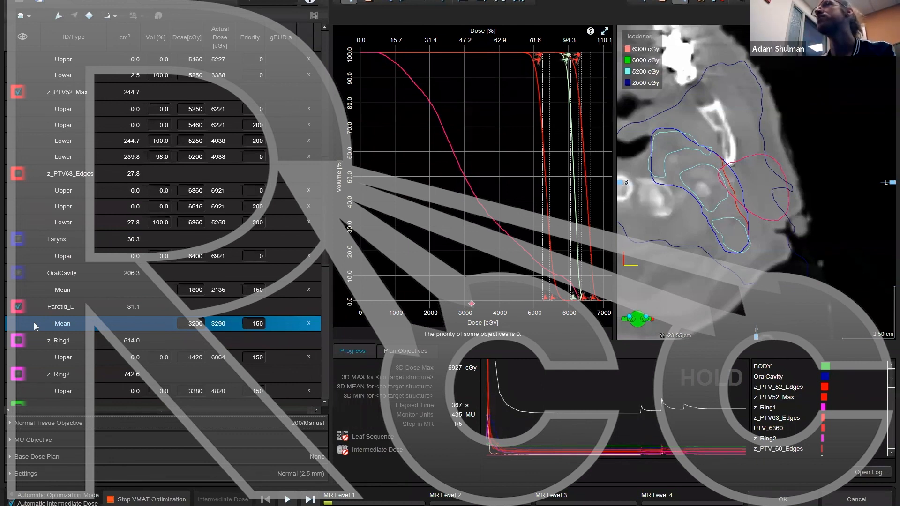
Step: Show the z_Ring1 and z_Ring2 structures in the DVH and image display
left_click(17, 340)
left_click(18, 374)
mouse_move(484, 291)
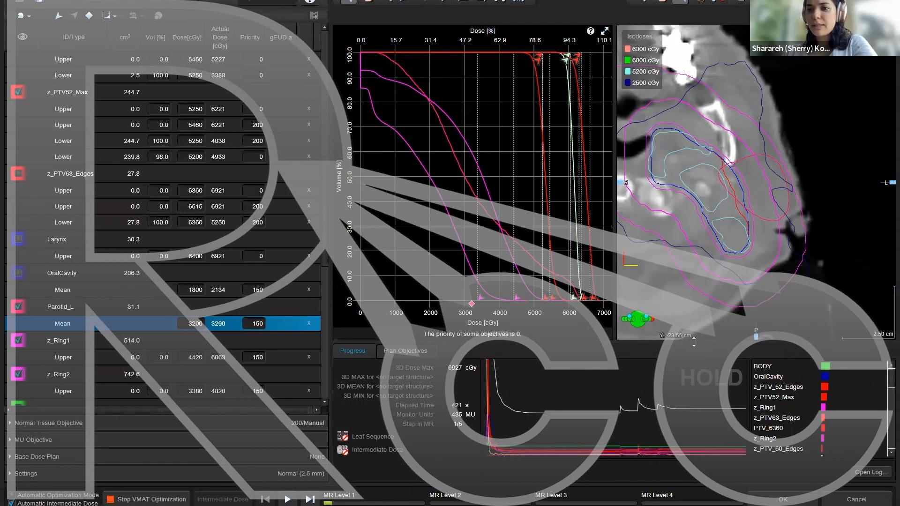
Step: Expand the Normal Tissue Objective settings, switch to the VMAT planning guide PDF and point out its recommended NTO values
left_click(9, 423)
key("alt+Tab")
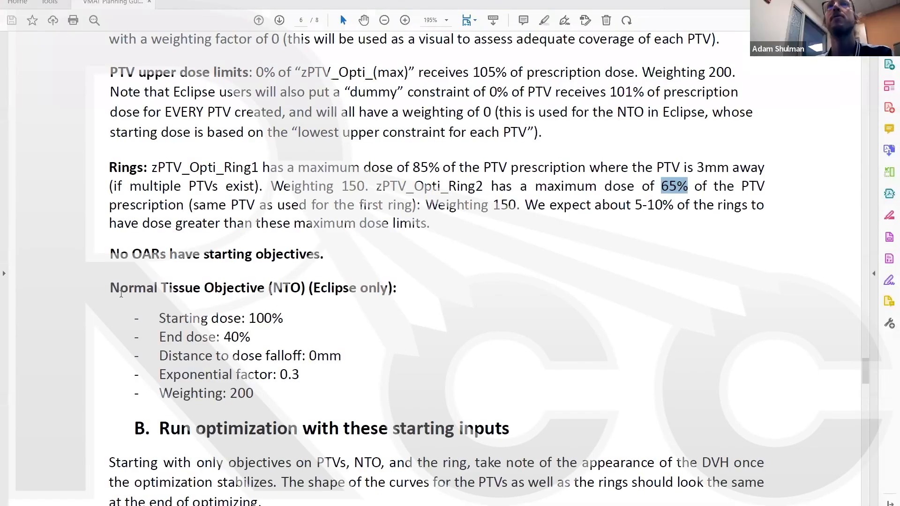
left_click_drag(110, 287, 263, 397)
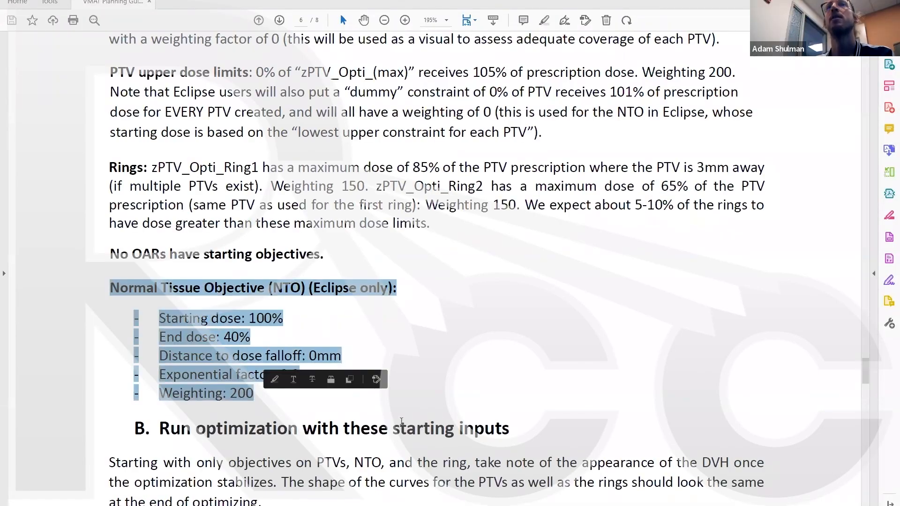
left_click(449, 372)
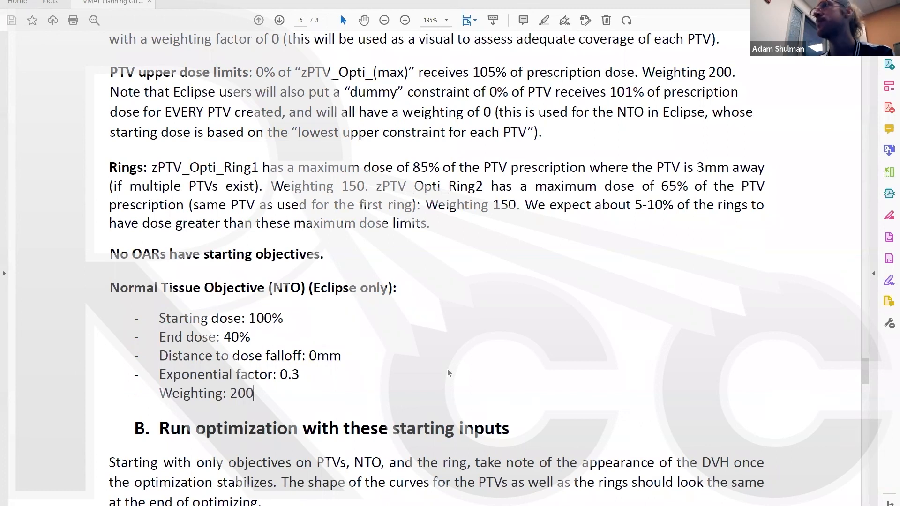
Step: Read on in the planning guide from running the optimization with starting inputs to Part 3, Optimize OARs
scroll(454, 321, "down", 3)
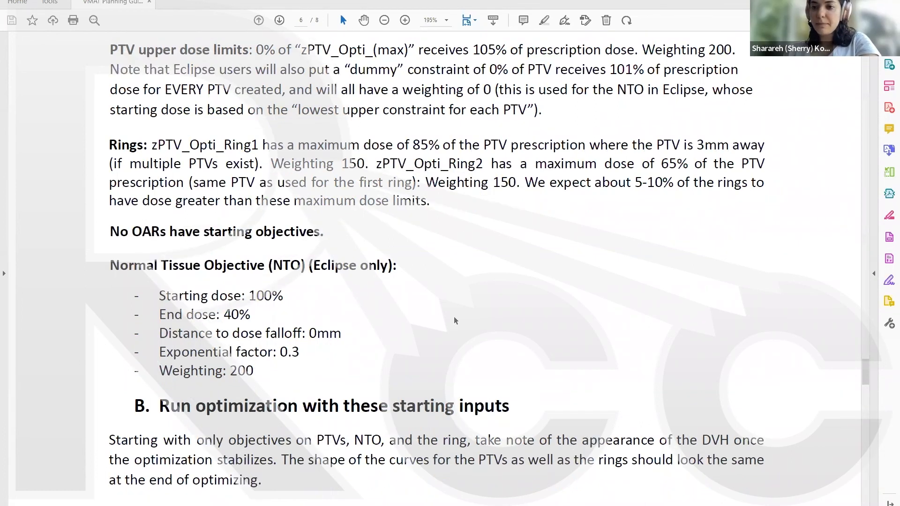
scroll(454, 321, "down", 3)
scroll(454, 321, "down", 3)
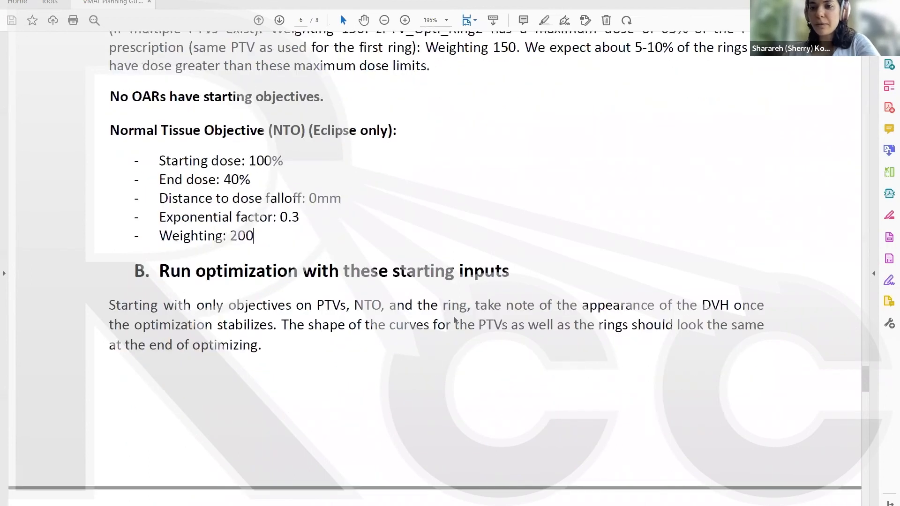
scroll(454, 320, "down", 4)
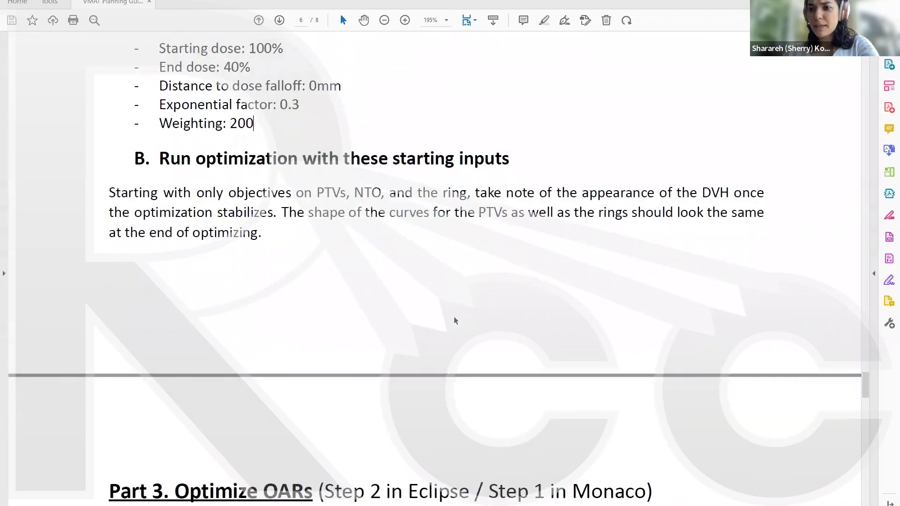
scroll(454, 321, "down", 2)
scroll(454, 320, "down", 1)
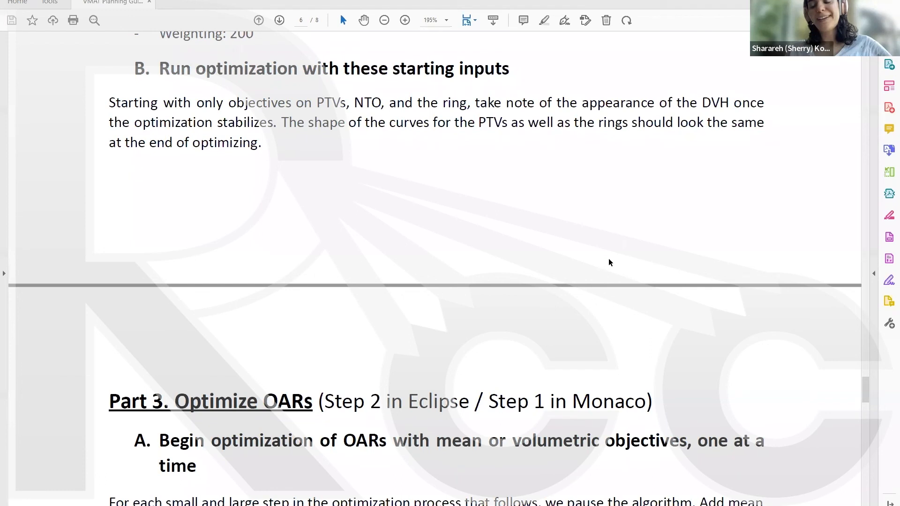
scroll(447, 289, "down", 2)
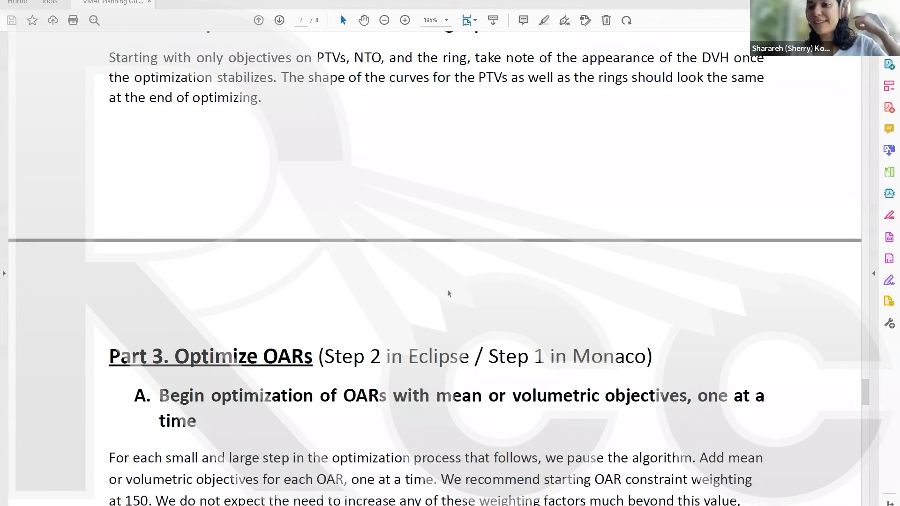
scroll(448, 289, "down", 3)
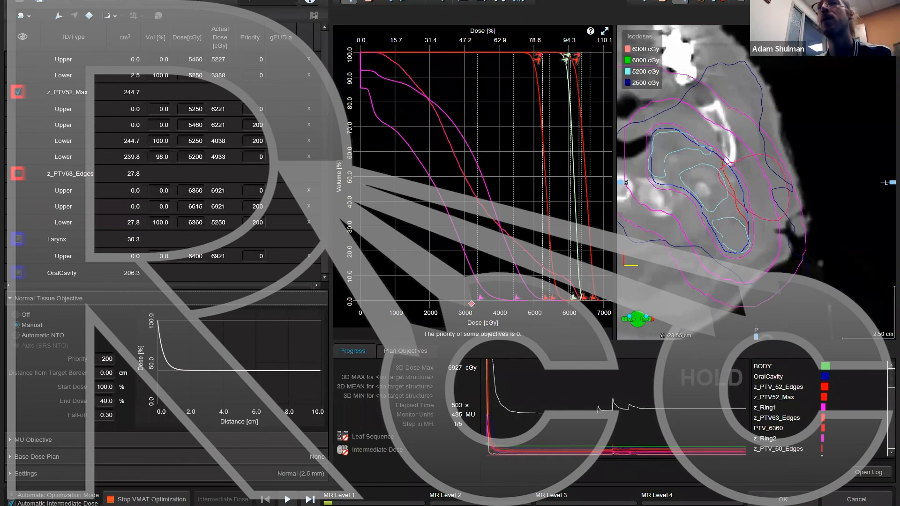
Step: Switch back to the VMAT planning guide PDF and go to its first page
key("alt+Tab")
left_click_drag(867, 407, 868, 108)
scroll(548, 279, "up", 5)
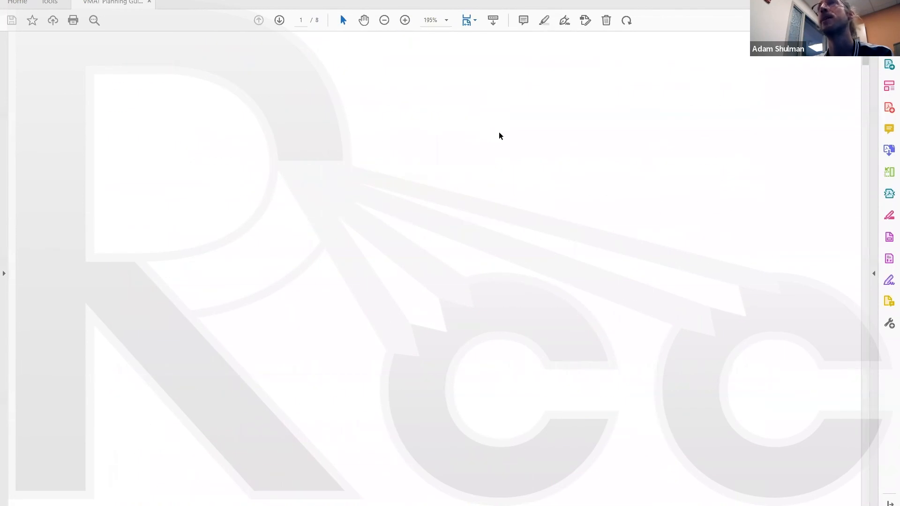